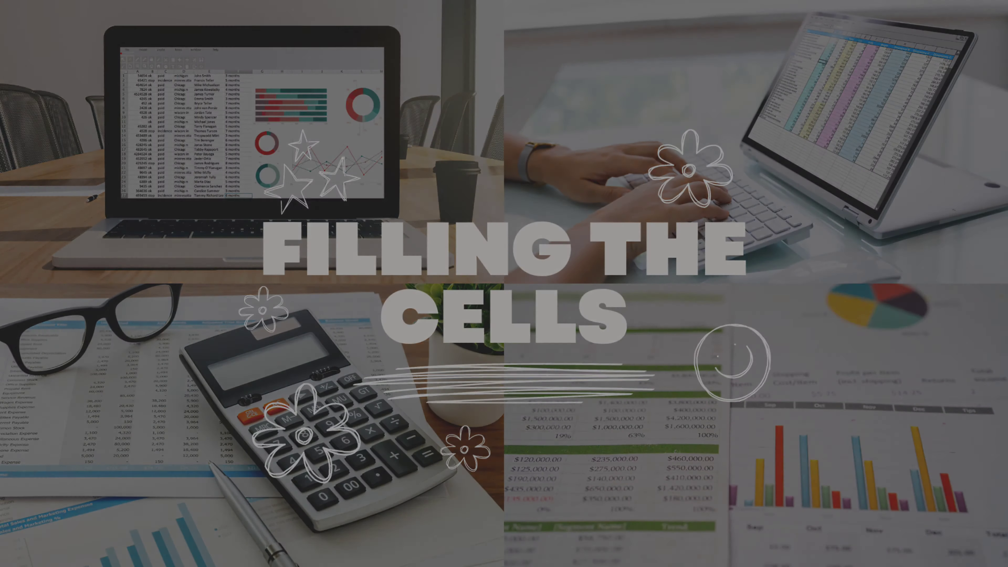
# Step: Name the spreadsheet TRAVEL PACKING CHECKLIST and merge A1:C3 into one title block
pyautogui.write('T')
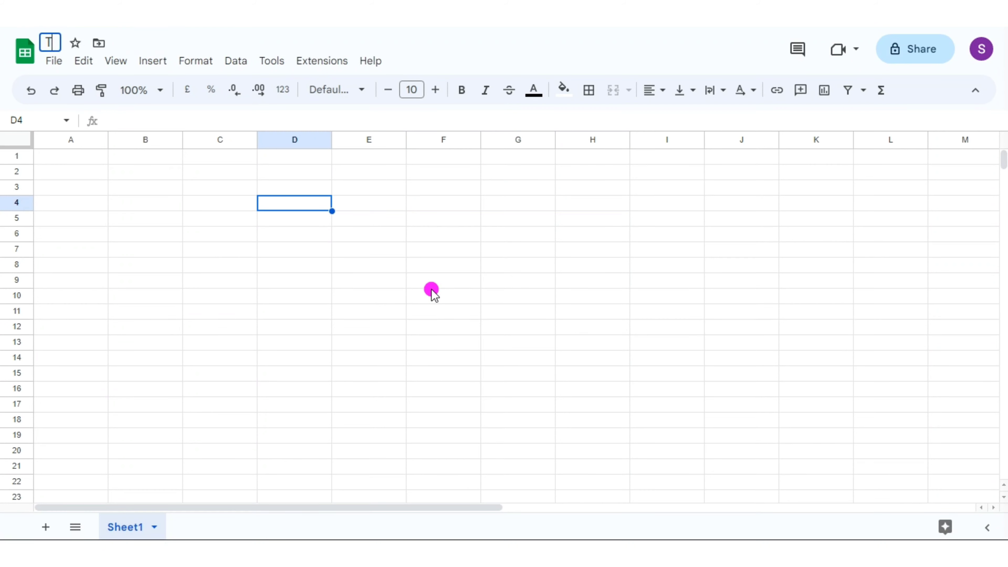
pyautogui.write('RAVEL P')
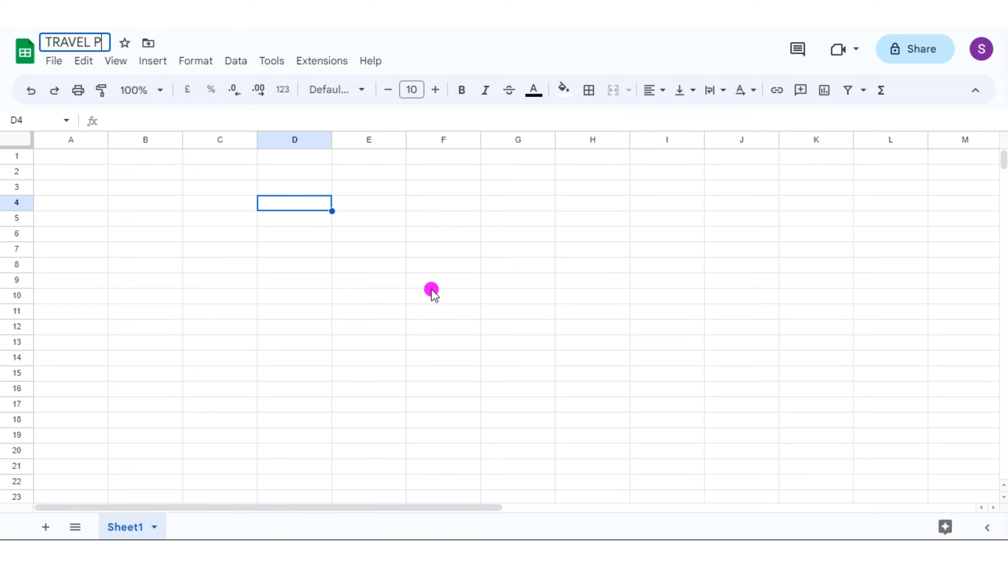
pyautogui.write('ACKING CHECKLIS')
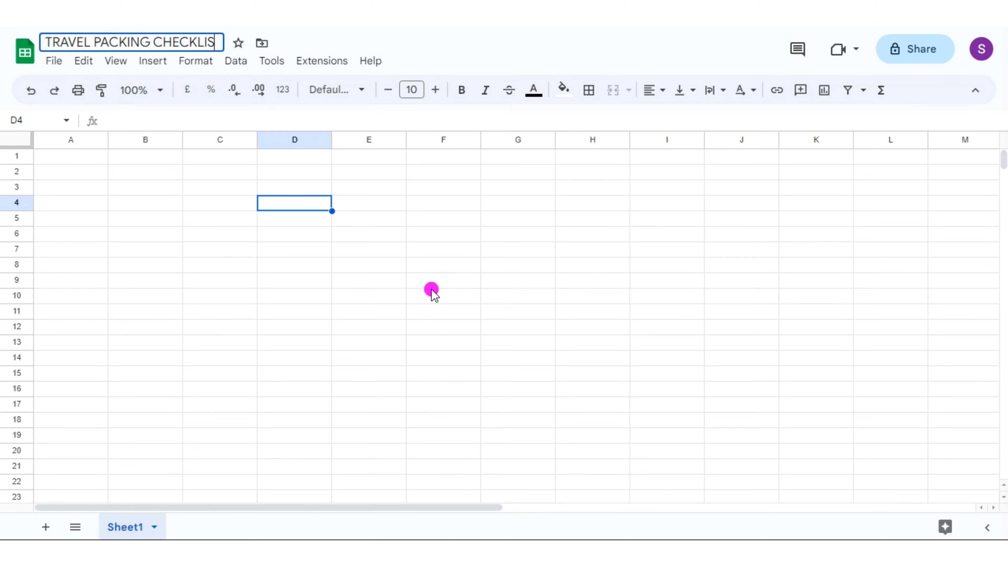
pyautogui.write('T')
pyautogui.press('Return')
pyautogui.moveTo(71, 156); pyautogui.dragTo(237, 193)
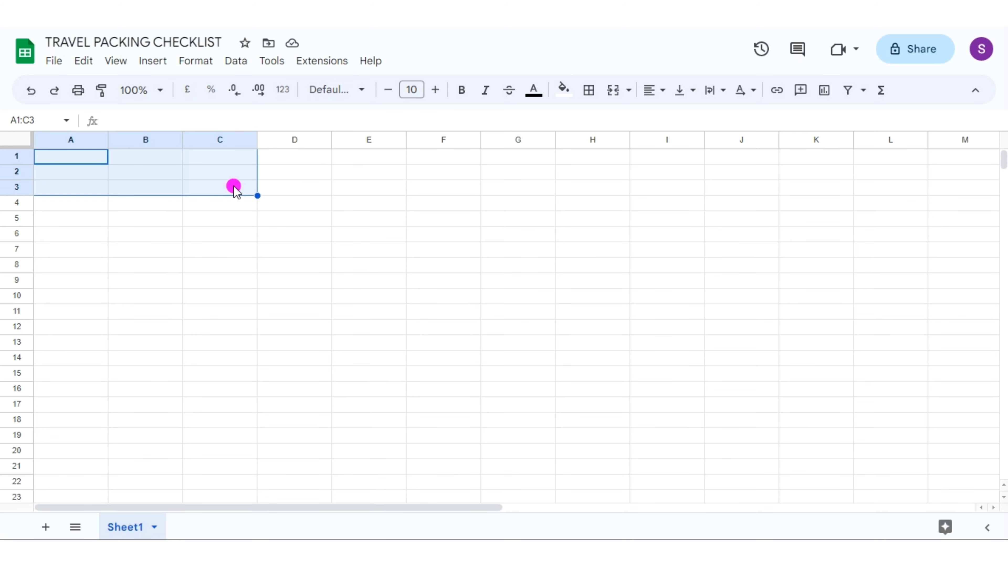
pyautogui.click(613, 89)
# Step: Enter SUMMER HOLIDAY centred in the title block, and merge E1:G2 for the next heading
pyautogui.write('SUMMER')
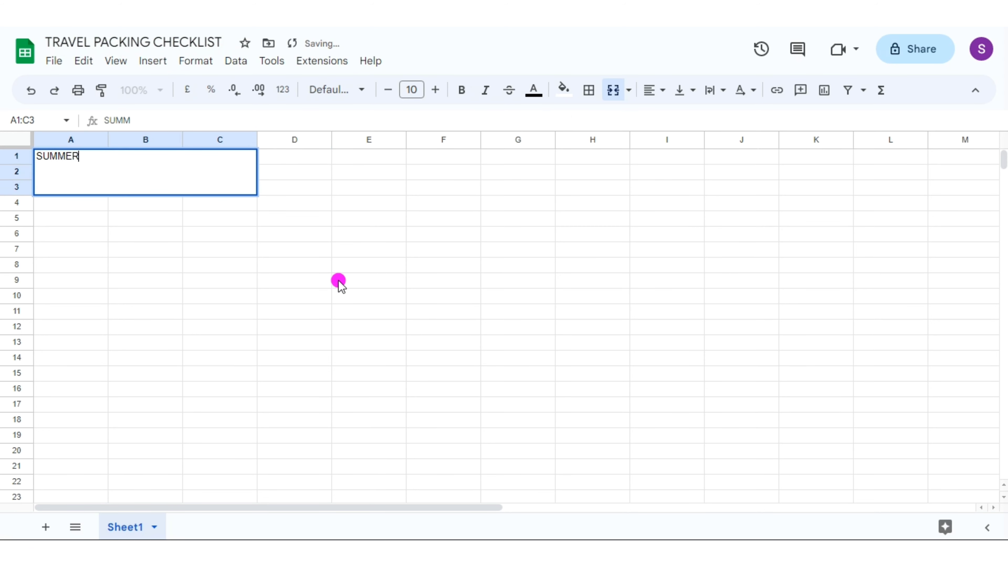
pyautogui.write(' HOLIDAY')
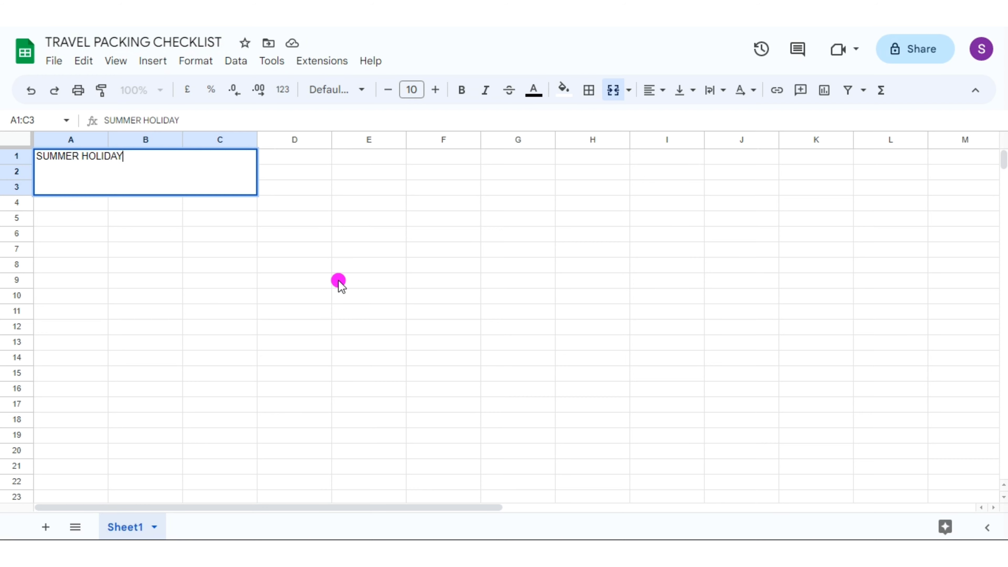
pyautogui.click(654, 90)
pyautogui.click(678, 117)
pyautogui.click(686, 90)
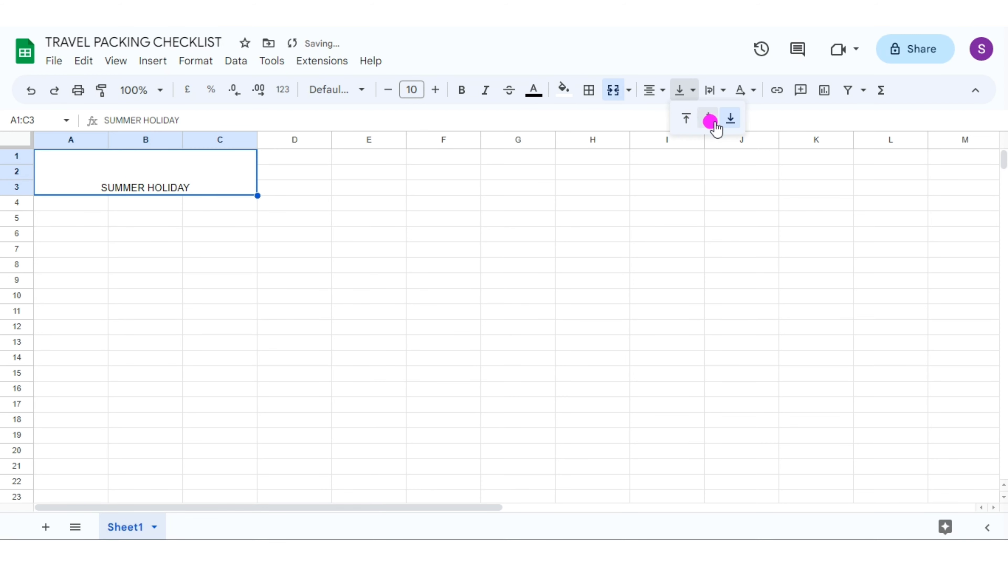
pyautogui.click(709, 117)
pyautogui.moveTo(369, 155); pyautogui.dragTo(534, 175)
pyautogui.click(613, 90)
# Step: Type the LOCATION heading and enter CANCUN in merged E3:G3 below it
pyautogui.write('LOCATION')
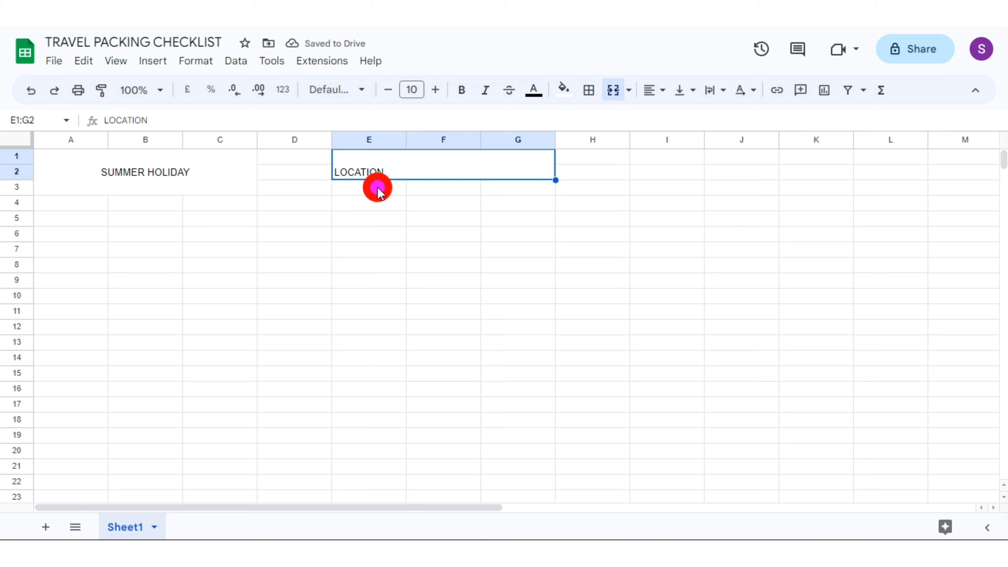
pyautogui.moveTo(378, 186); pyautogui.dragTo(533, 187)
pyautogui.click(613, 90)
pyautogui.write('CANC')
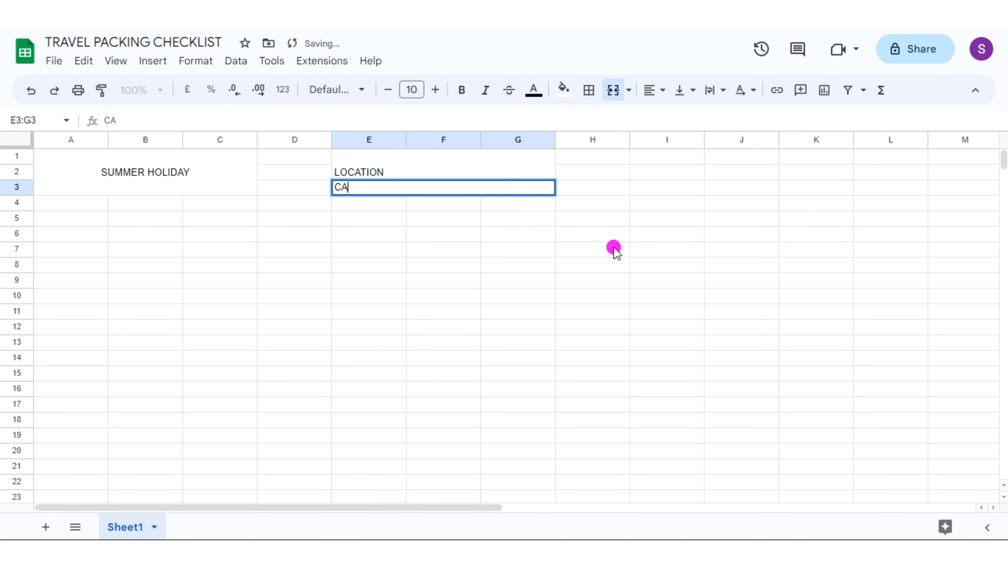
pyautogui.write('UN')
pyautogui.press('Return')
# Step: Add START DATE in merged I1:K2 with 1 December 2023 in merged I3:K3
pyautogui.moveTo(657, 158); pyautogui.dragTo(824, 175)
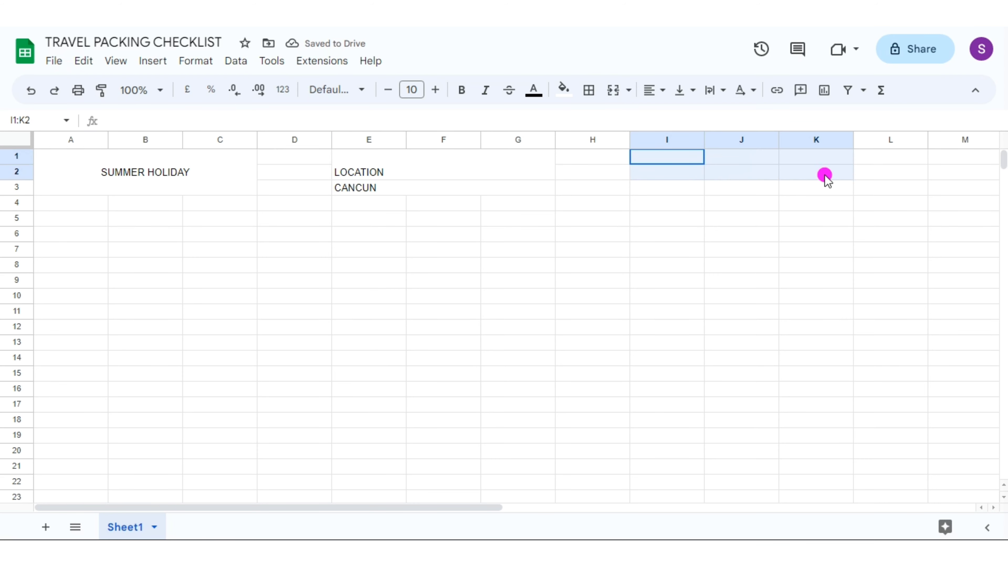
pyautogui.click(613, 90)
pyautogui.write('START DATE')
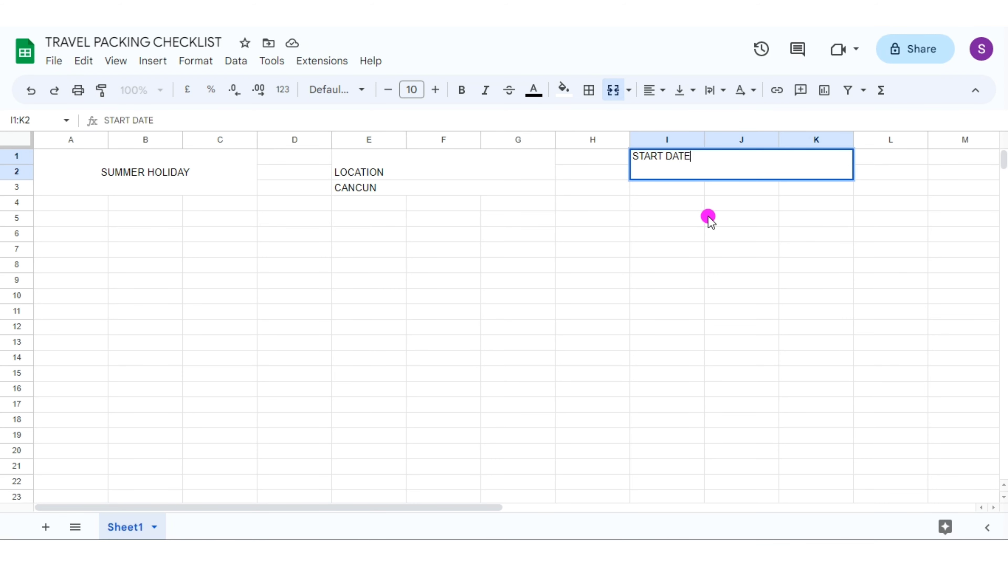
pyautogui.press('Return')
pyautogui.hotkey('shift', 'Right')
pyautogui.hotkey('shift', 'Right')
pyautogui.click(613, 90)
pyautogui.write('1')
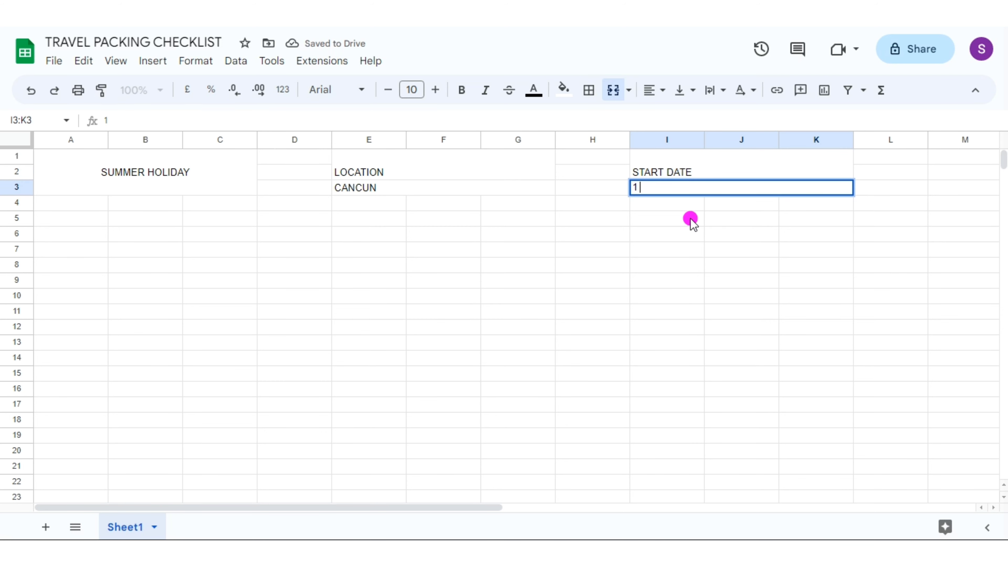
pyautogui.write(' December 2023')
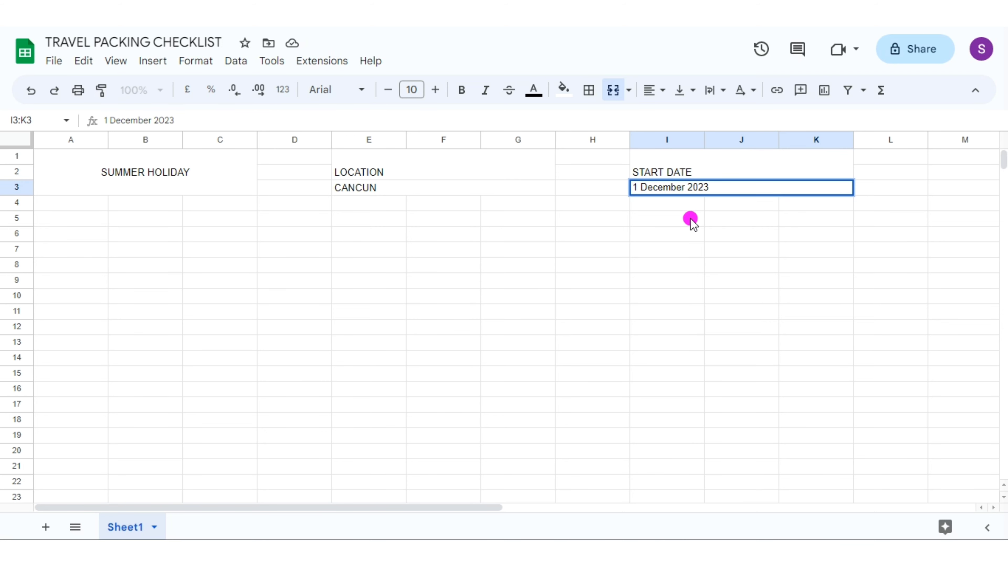
# Step: Centre the LOCATION and START DATE headings horizontally and vertically
pyautogui.click(430, 176)
pyautogui.click(653, 90)
pyautogui.click(661, 116)
pyautogui.click(682, 90)
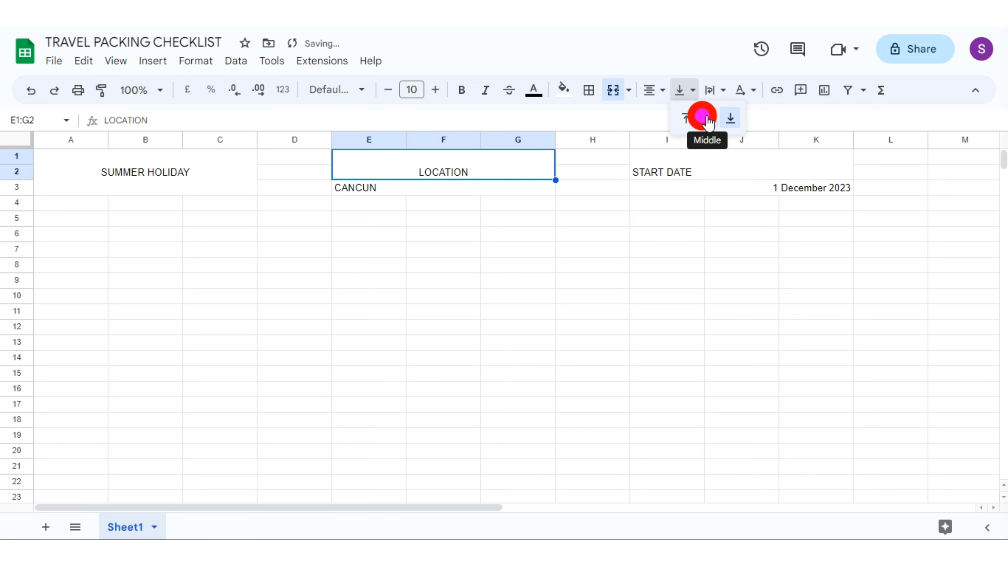
pyautogui.click(702, 117)
pyautogui.click(674, 166)
pyautogui.click(652, 89)
pyautogui.click(676, 117)
pyautogui.click(683, 90)
pyautogui.click(703, 117)
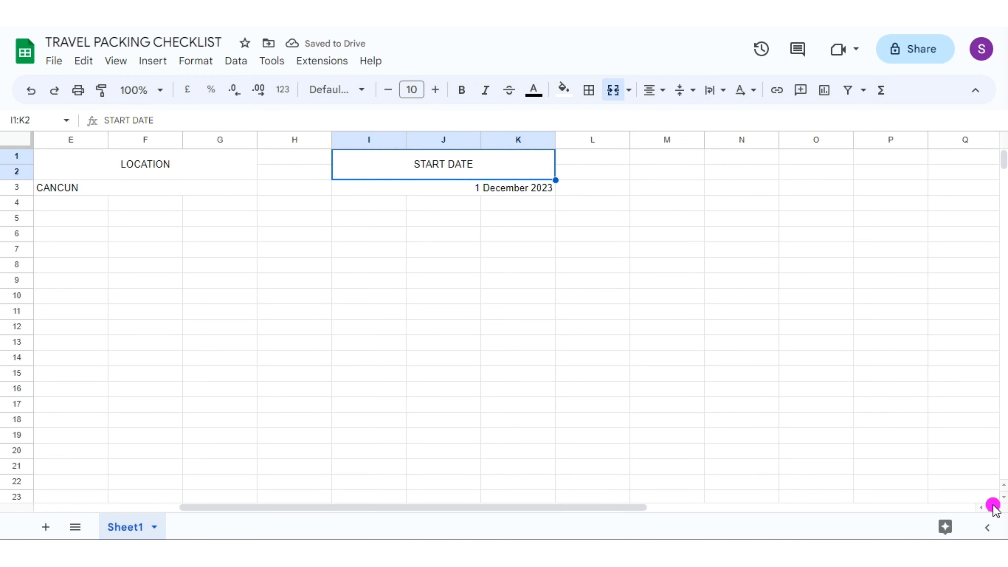
# Step: Add END DATE in merged M1:O2 with 15 December 2023 in merged M3:O3
pyautogui.click(993, 507)
pyautogui.moveTo(587, 157); pyautogui.dragTo(742, 171)
pyautogui.hotkey('alt', 'o')
pyautogui.write('ma')
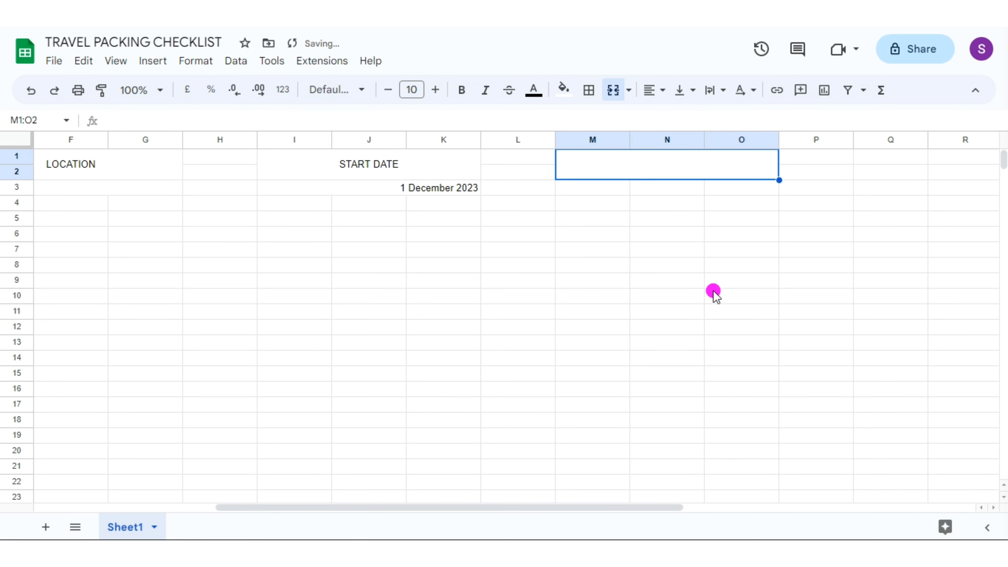
pyautogui.write('END DATE')
pyautogui.moveTo(591, 188); pyautogui.dragTo(745, 191)
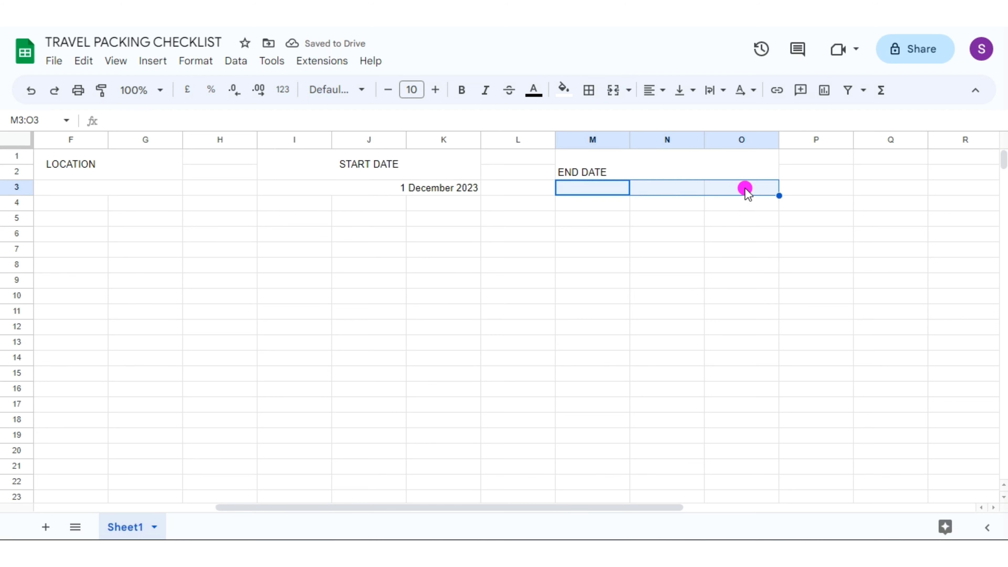
pyautogui.click(613, 92)
pyautogui.write('15 December')
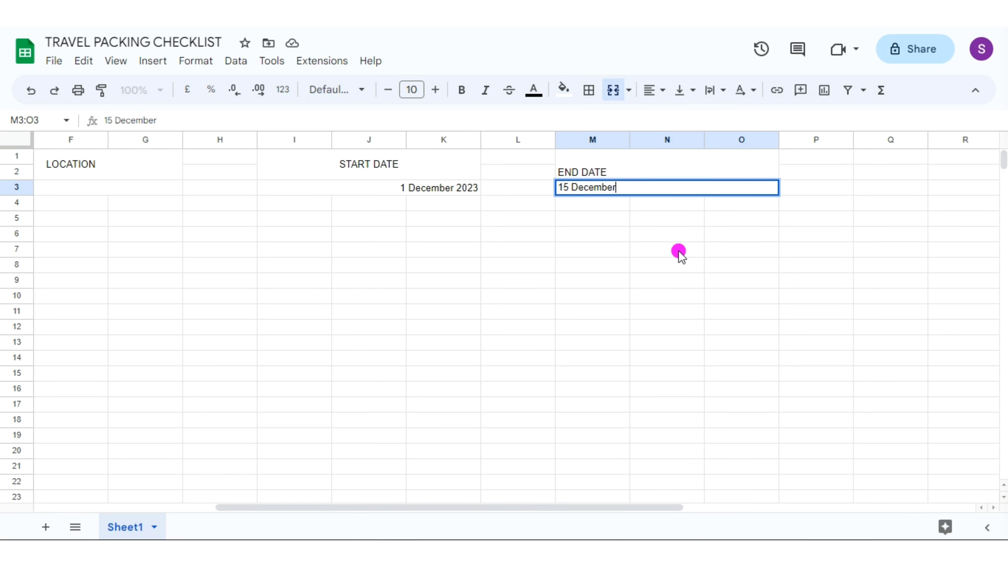
# Step: Centre the END DATE heading both ways and select the two date value cells
pyautogui.click(667, 166)
pyautogui.click(654, 90)
pyautogui.click(674, 115)
pyautogui.click(686, 90)
pyautogui.click(709, 117)
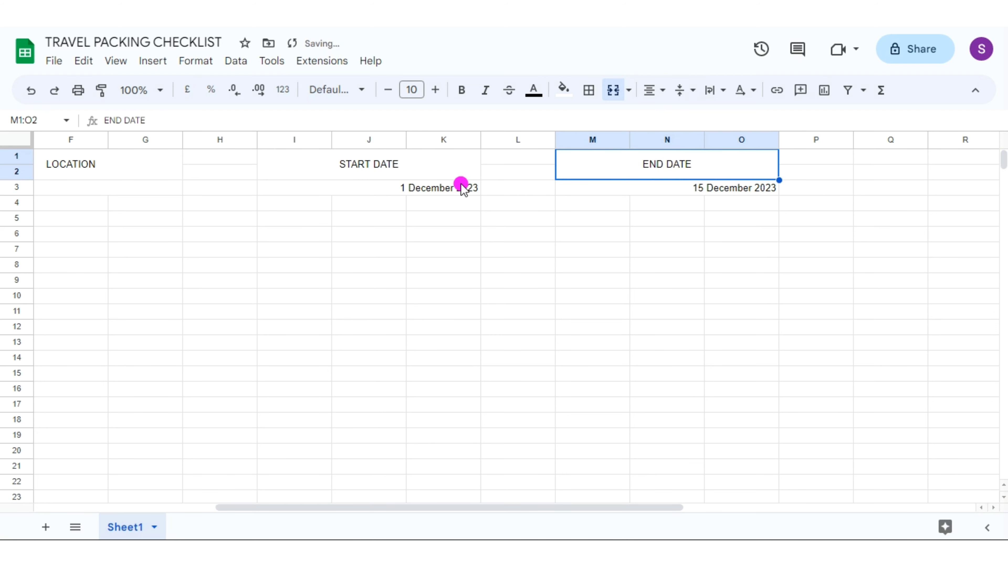
pyautogui.click(461, 188)
pyautogui.keyDown('ctrl'); pyautogui.click(686, 190); pyautogui.keyUp('ctrl')
pyautogui.click(235, 60)
# Step: Add an 'Is valid date' validation rule to the start and end date cells
pyautogui.click(281, 359)
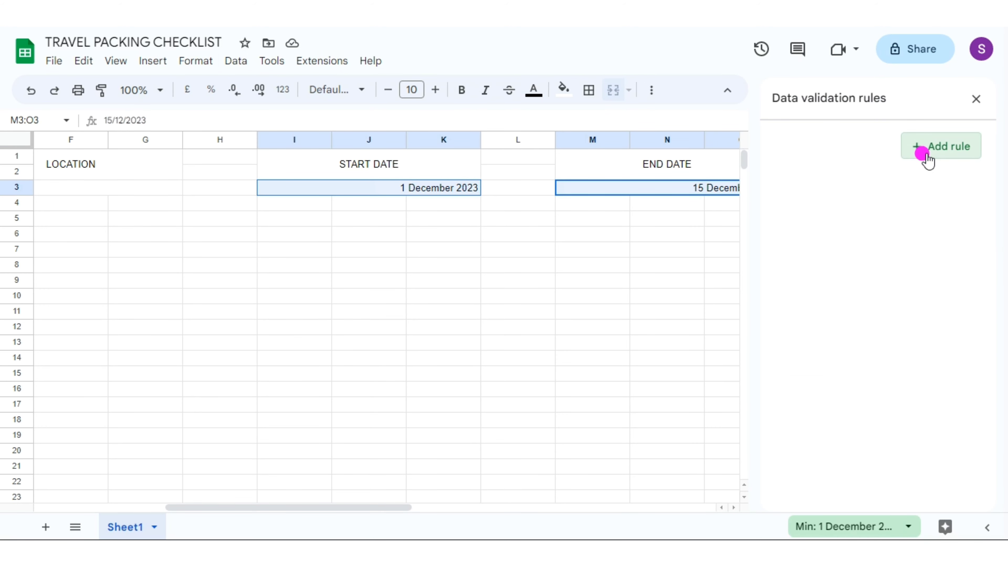
pyautogui.click(926, 159)
pyautogui.click(952, 226)
pyautogui.click(828, 415)
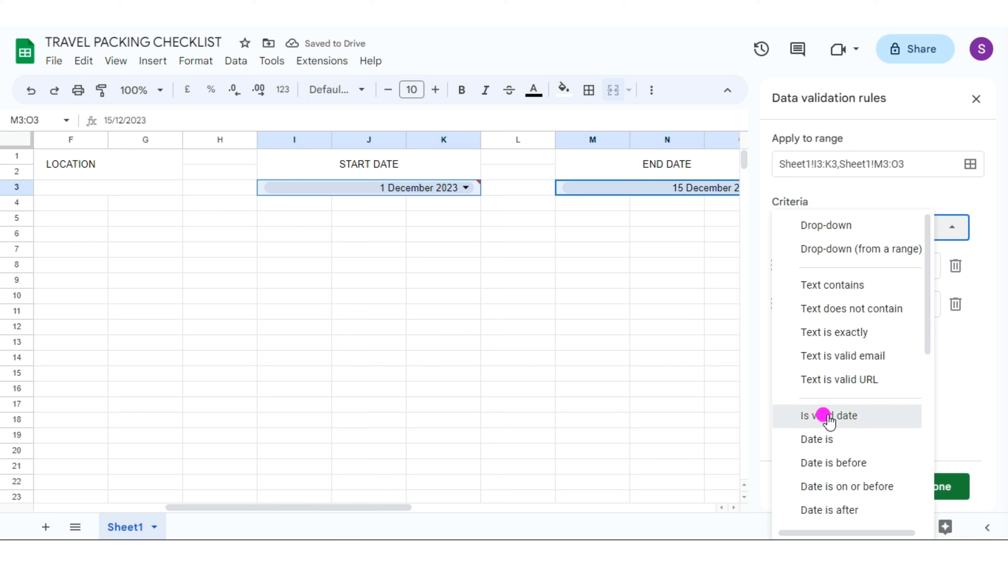
pyautogui.click(950, 486)
pyautogui.click(975, 99)
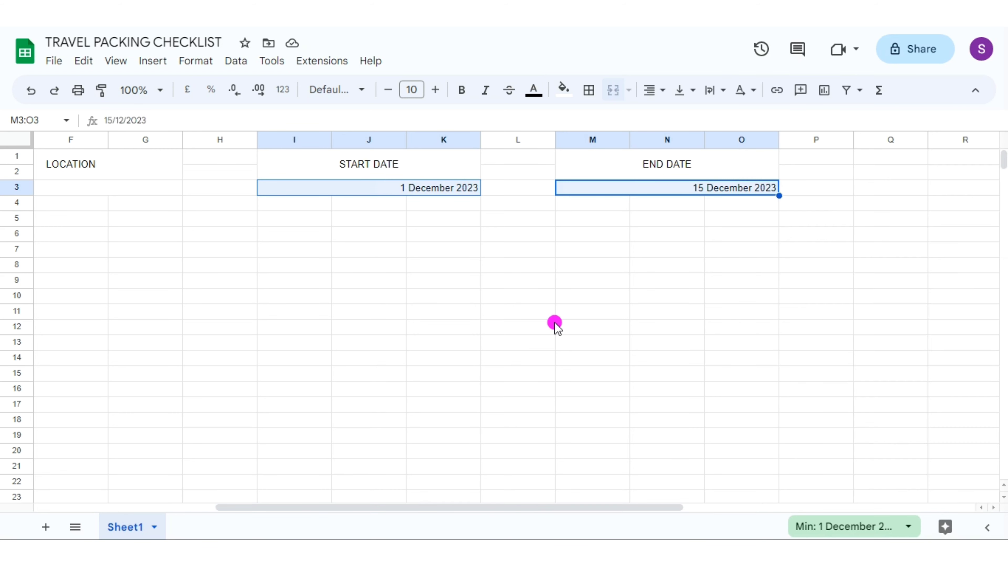
pyautogui.hscroll(4, 988, 506)
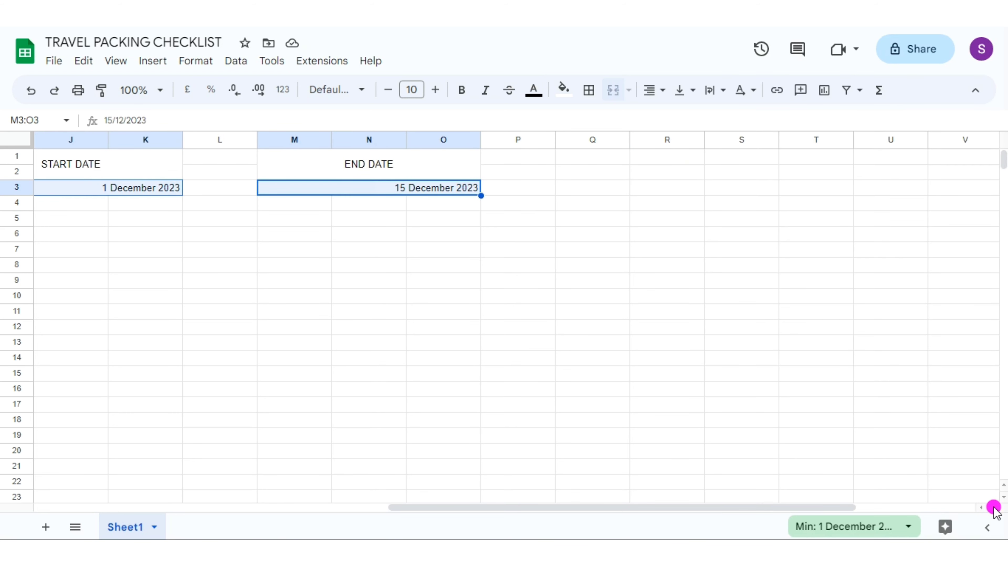
pyautogui.click(993, 507)
# Step: Add a TRIP LENGTH heading in merged Q1:S2, centred horizontally and vertically
pyautogui.moveTo(534, 162); pyautogui.dragTo(670, 172)
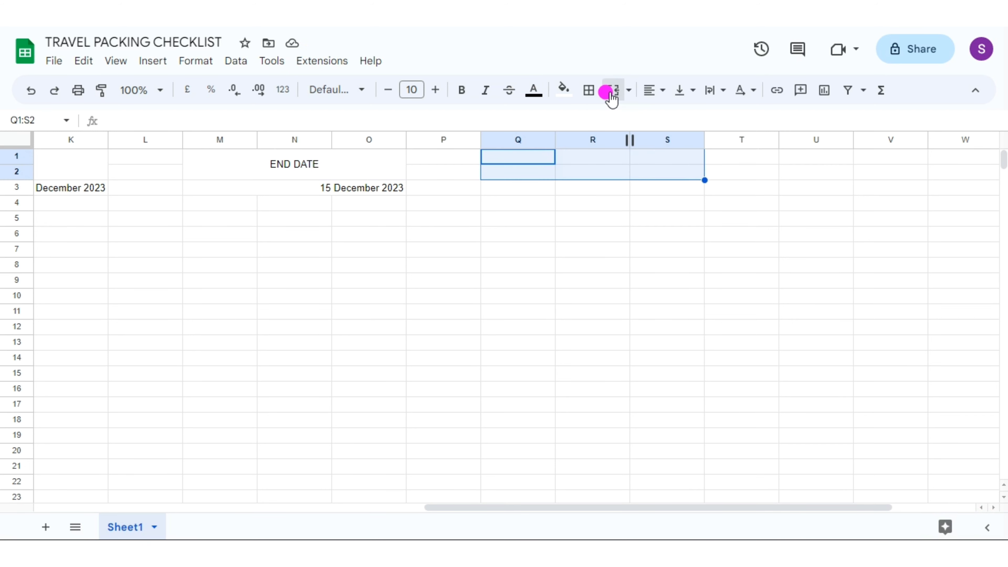
pyautogui.click(611, 94)
pyautogui.write('TRIP LENG')
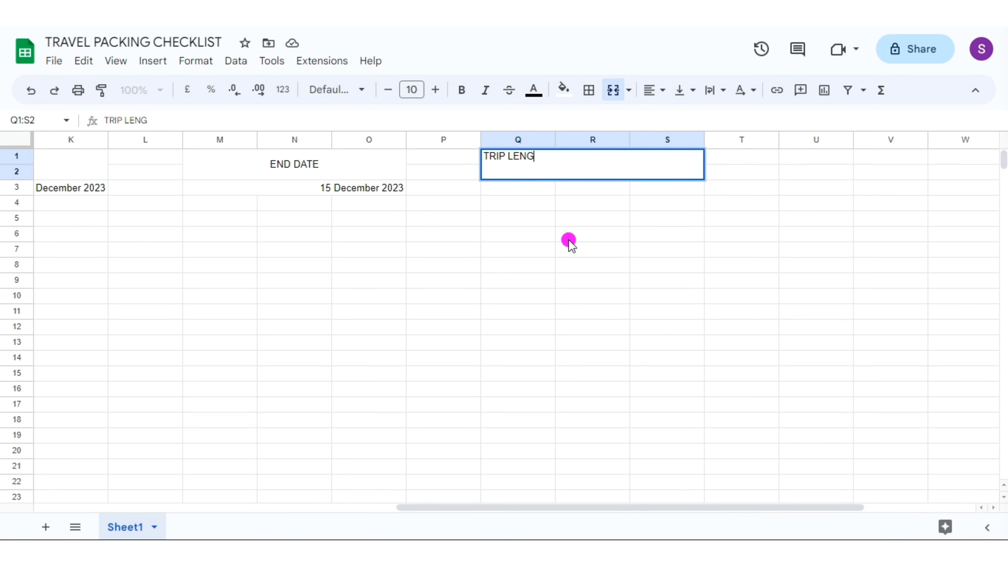
pyautogui.write('TH')
pyautogui.press('Return')
pyautogui.click(595, 167)
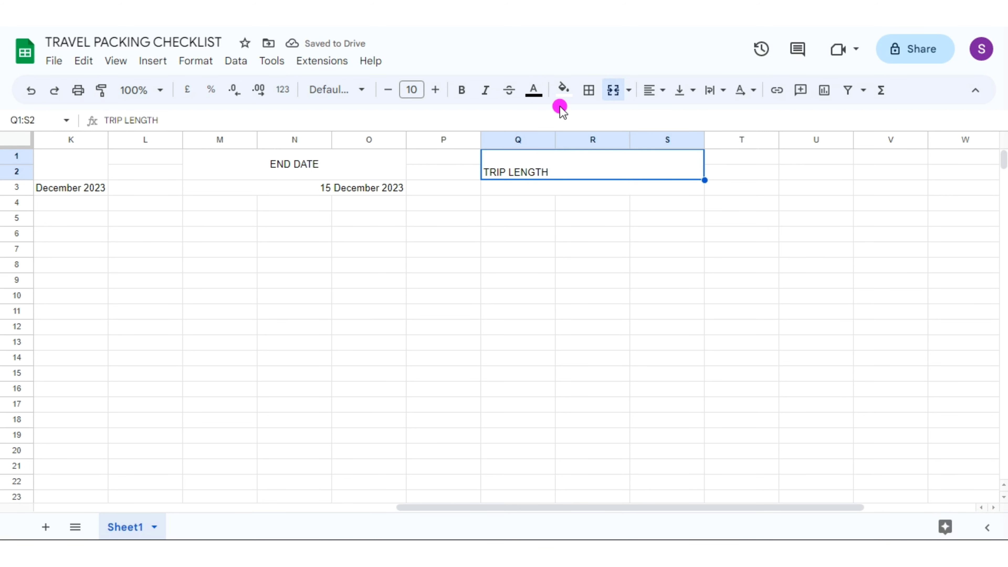
pyautogui.click(655, 90)
pyautogui.click(669, 119)
pyautogui.click(686, 90)
pyautogui.click(706, 119)
# Step: Add a DAYS UNTIL TRIP heading in merged U1:W2, centred horizontally and vertically
pyautogui.click(994, 507)
pyautogui.moveTo(534, 172); pyautogui.dragTo(677, 176)
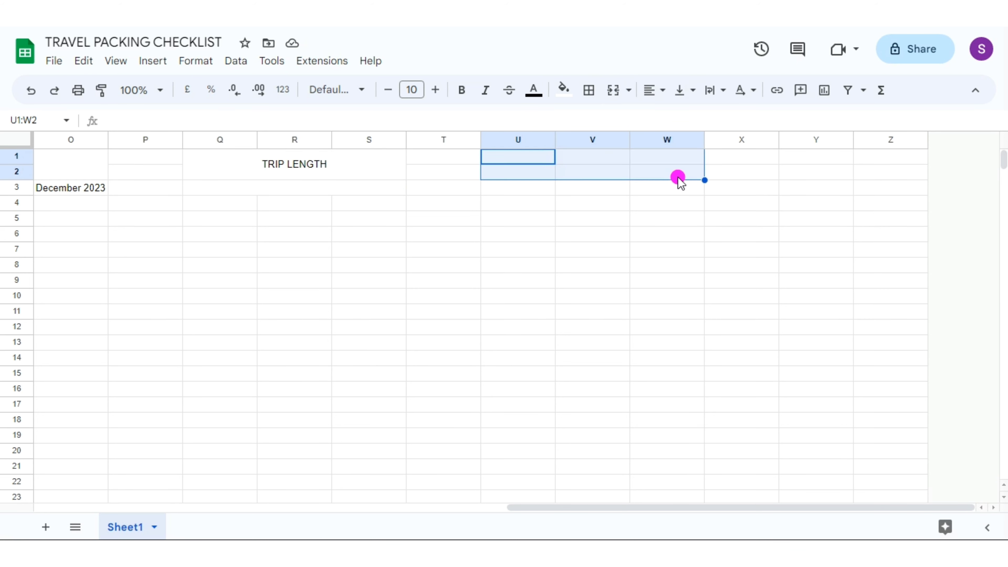
pyautogui.click(613, 90)
pyautogui.write('DAYS UNTIL TRIP')
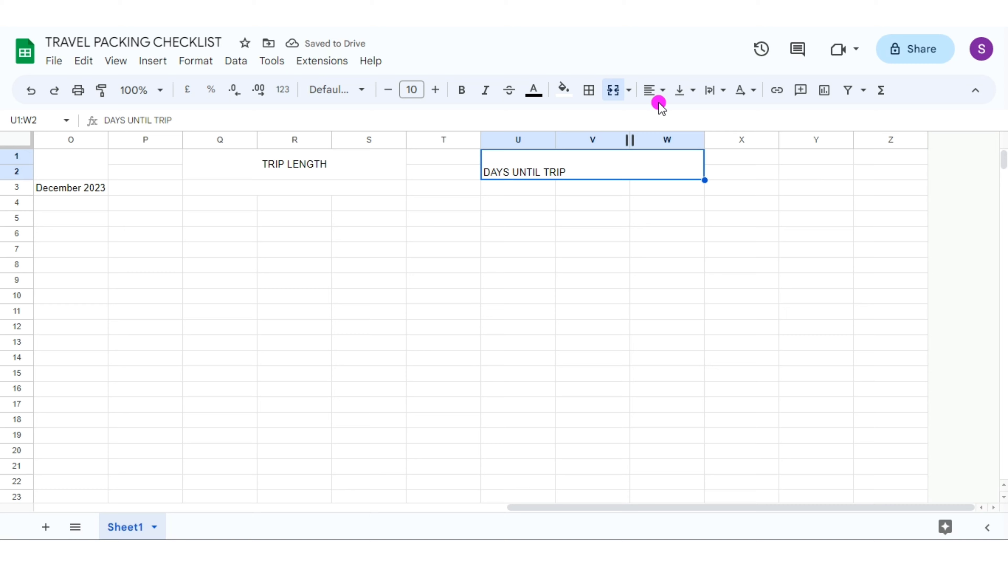
pyautogui.click(655, 89)
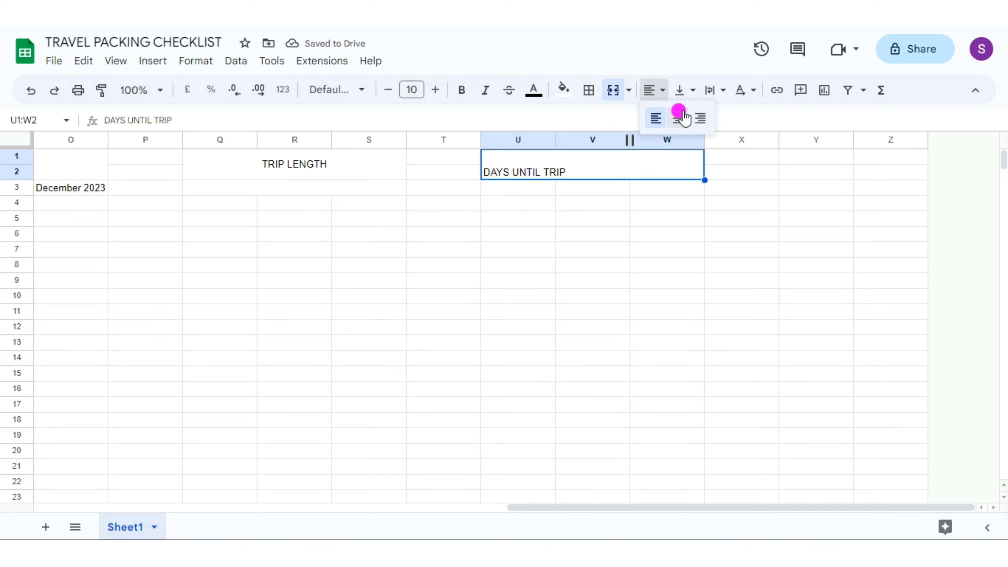
pyautogui.click(669, 119)
pyautogui.click(686, 90)
pyautogui.click(705, 119)
pyautogui.press('Return')
# Step: Insert four blank columns around columns Z and AC, then select Y1:AA2
pyautogui.click(889, 155)
pyautogui.click(878, 135)
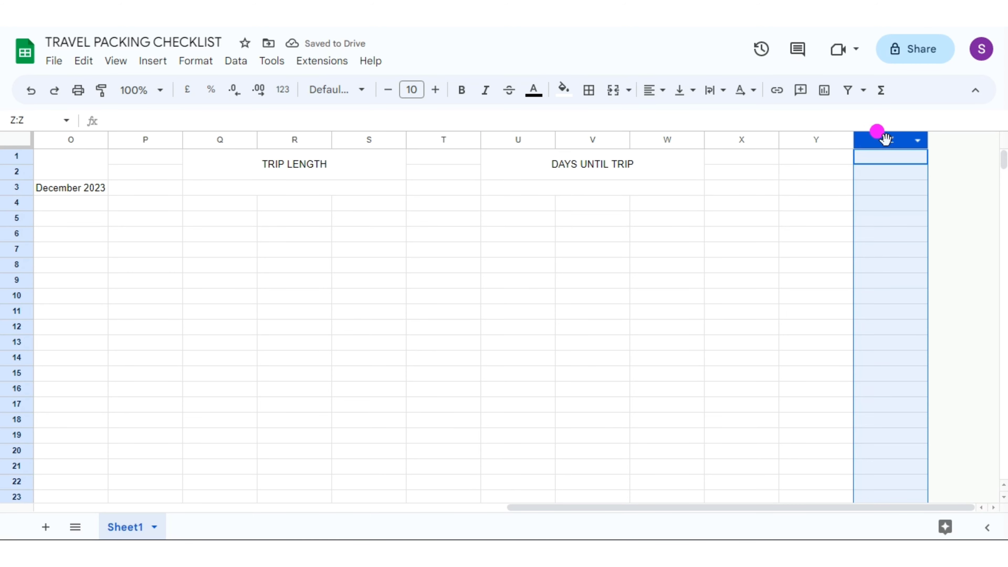
pyautogui.rightClick(879, 135)
pyautogui.click(884, 209)
pyautogui.rightClick(873, 138)
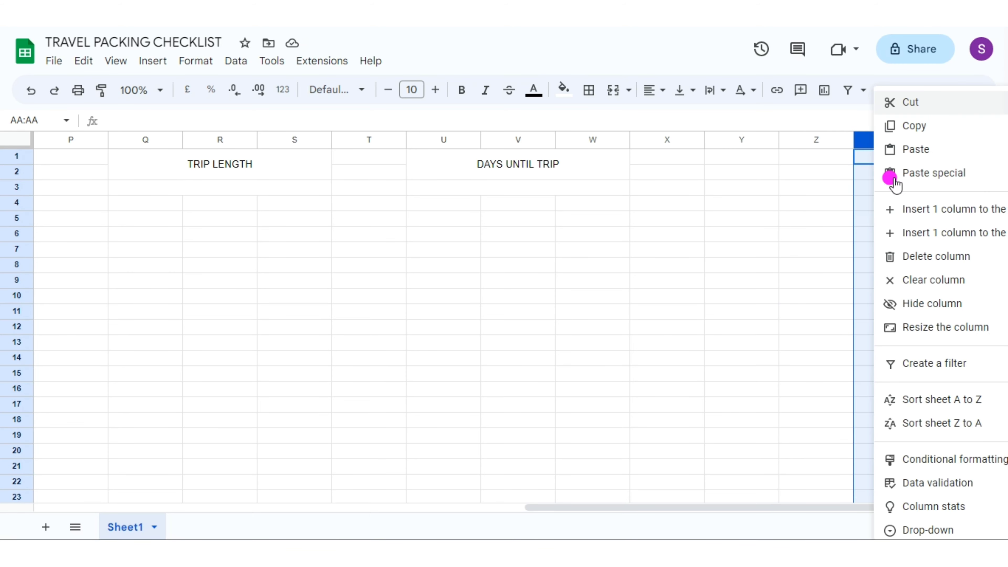
pyautogui.click(897, 209)
pyautogui.rightClick(792, 137)
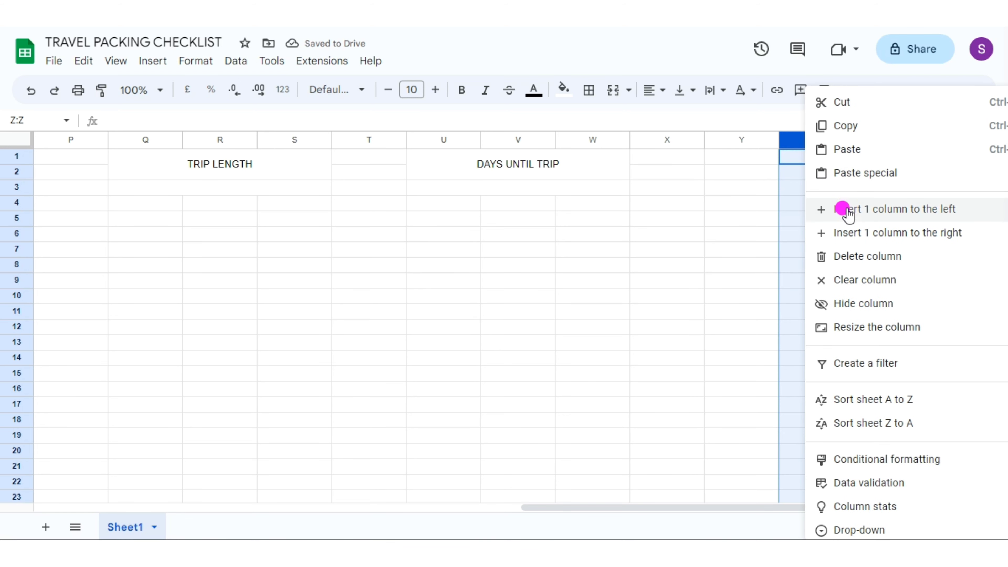
pyautogui.click(844, 210)
pyautogui.click(802, 137)
pyautogui.rightClick(802, 137)
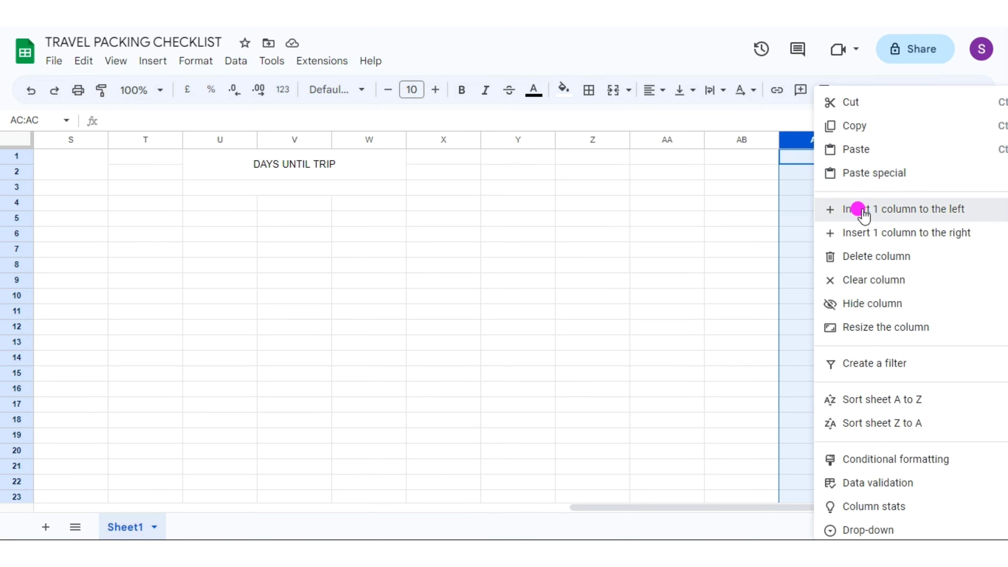
pyautogui.click(855, 207)
pyautogui.moveTo(501, 158); pyautogui.dragTo(675, 173)
# Step: Add an ITEMS PACKED heading in merged Y1:AA2, centred horizontally and vertically
pyautogui.click(611, 92)
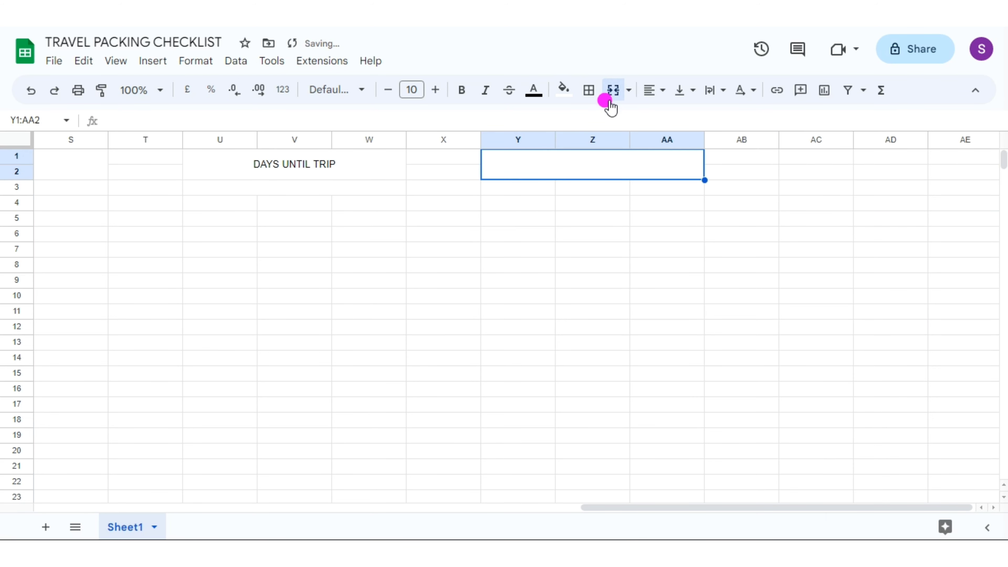
pyautogui.press('Return')
pyautogui.write('ITEMS PACKED')
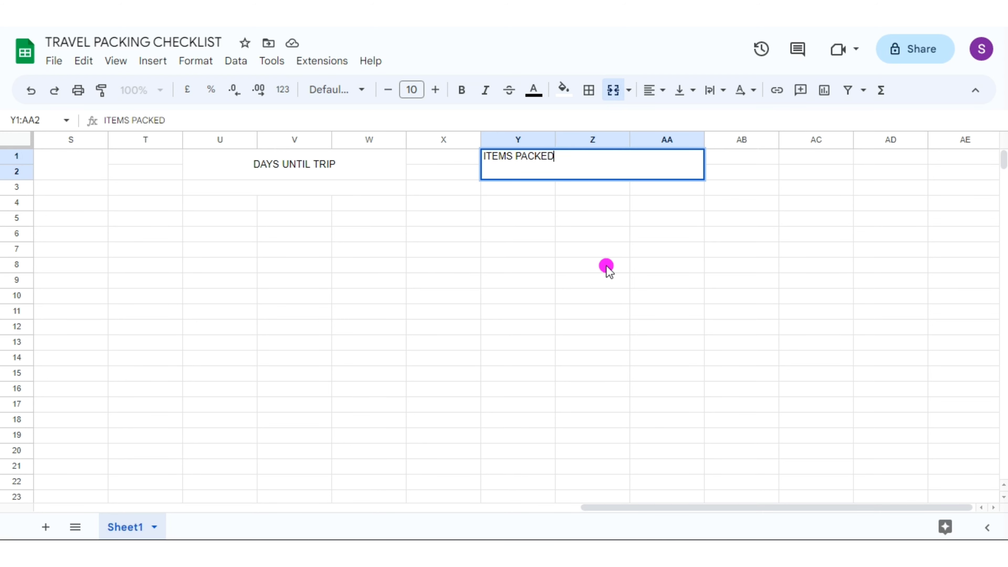
pyautogui.press('Escape')
pyautogui.click(654, 89)
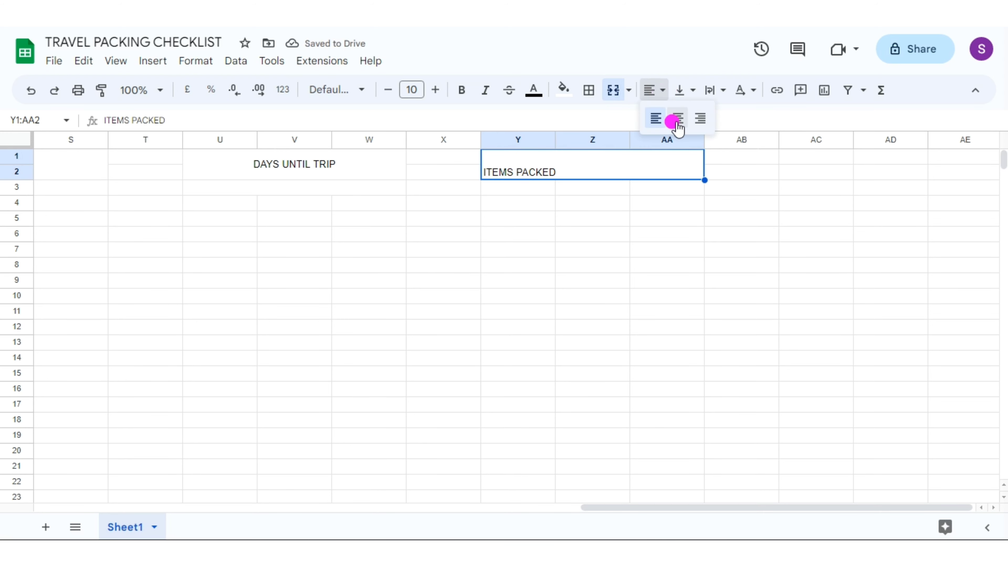
pyautogui.click(671, 120)
pyautogui.click(685, 90)
pyautogui.click(704, 119)
# Step: Add a DONE- TO DO LIST heading in merged AC1:AE2, centred both ways
pyautogui.click(816, 157)
pyautogui.keyDown('shift'); pyautogui.click(964, 171); pyautogui.keyUp('shift')
pyautogui.click(613, 90)
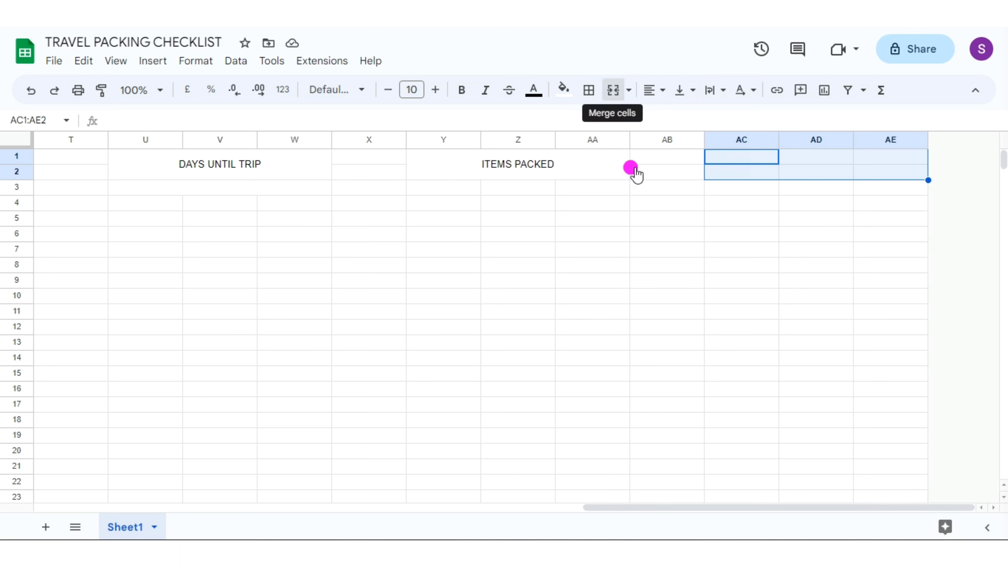
pyautogui.write('DONE- TO DO LIST')
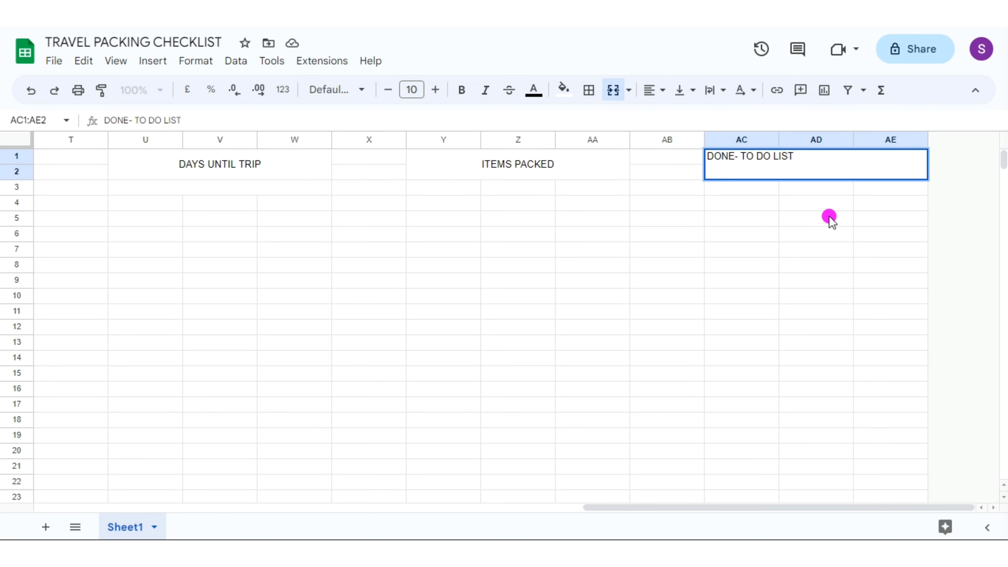
pyautogui.press('Escape')
pyautogui.click(655, 90)
pyautogui.click(670, 118)
pyautogui.click(684, 90)
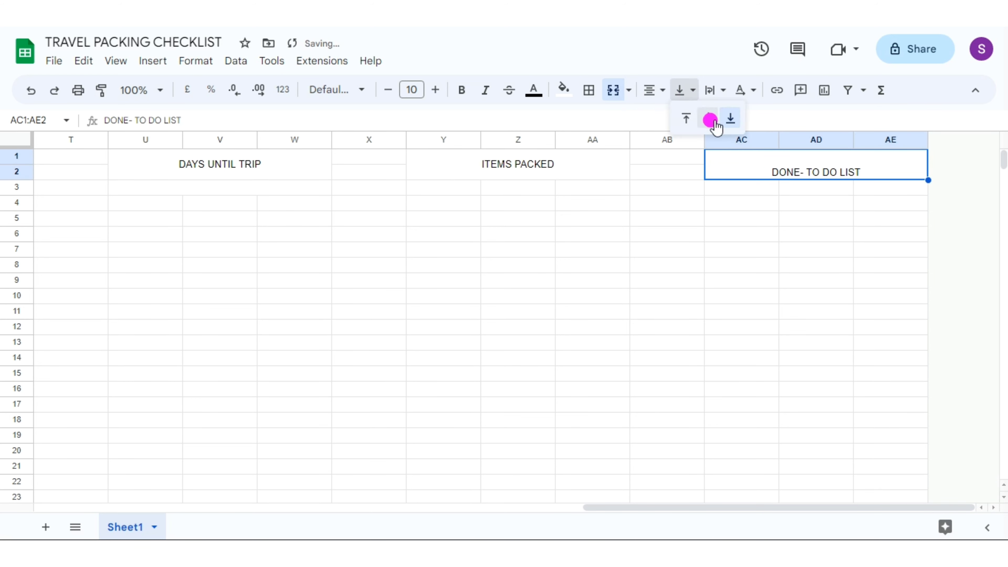
pyautogui.click(706, 118)
# Step: Merge AC3:AE3 below DONE- TO DO LIST and A5:C5 for the NOTES label
pyautogui.click(480, 194)
pyautogui.moveTo(489, 196); pyautogui.dragTo(592, 194)
pyautogui.moveTo(719, 195); pyautogui.dragTo(890, 189)
pyautogui.click(613, 90)
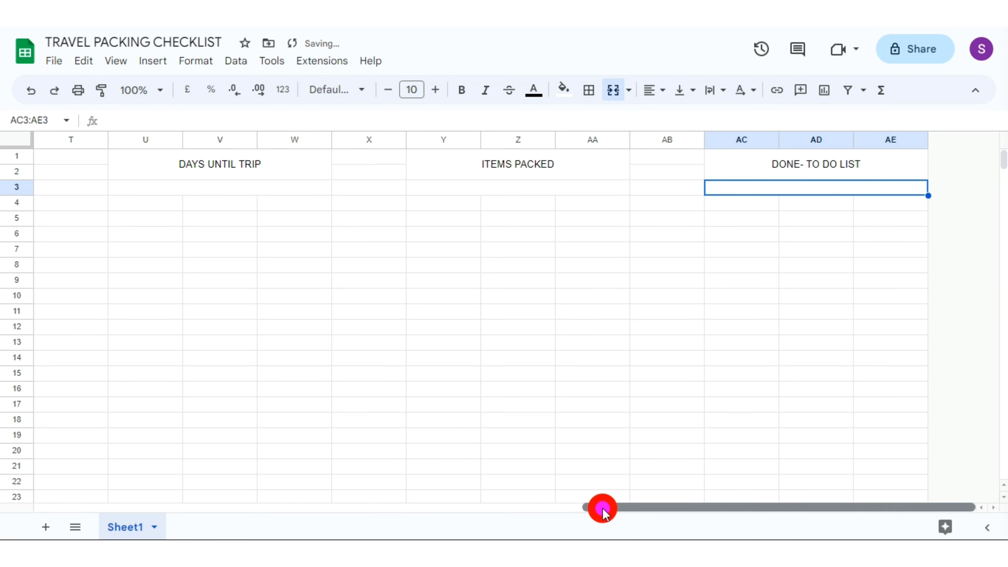
pyautogui.moveTo(600, 507); pyautogui.dragTo(54, 506)
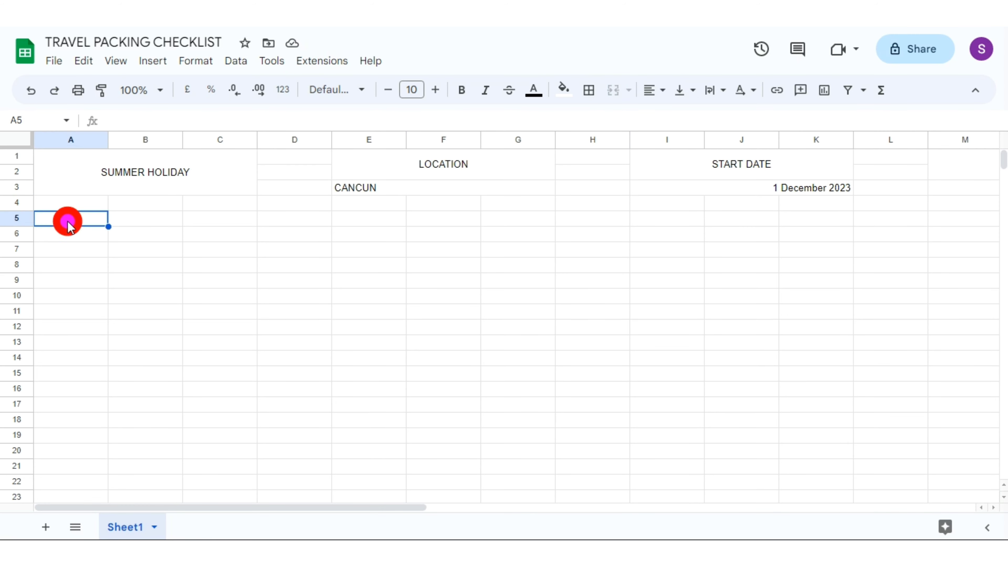
pyautogui.moveTo(67, 219); pyautogui.dragTo(220, 219)
pyautogui.click(623, 94)
# Step: Enter NOTES in merged A5:C5 and paste a copy into E5 under LOCATION
pyautogui.write('NOTES')
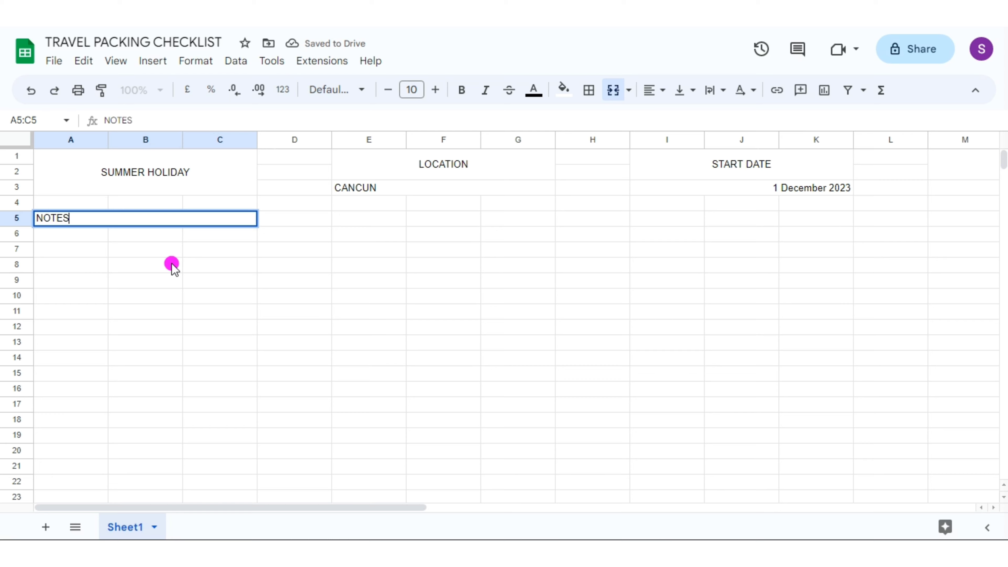
pyautogui.press('Return')
pyautogui.click(136, 218)
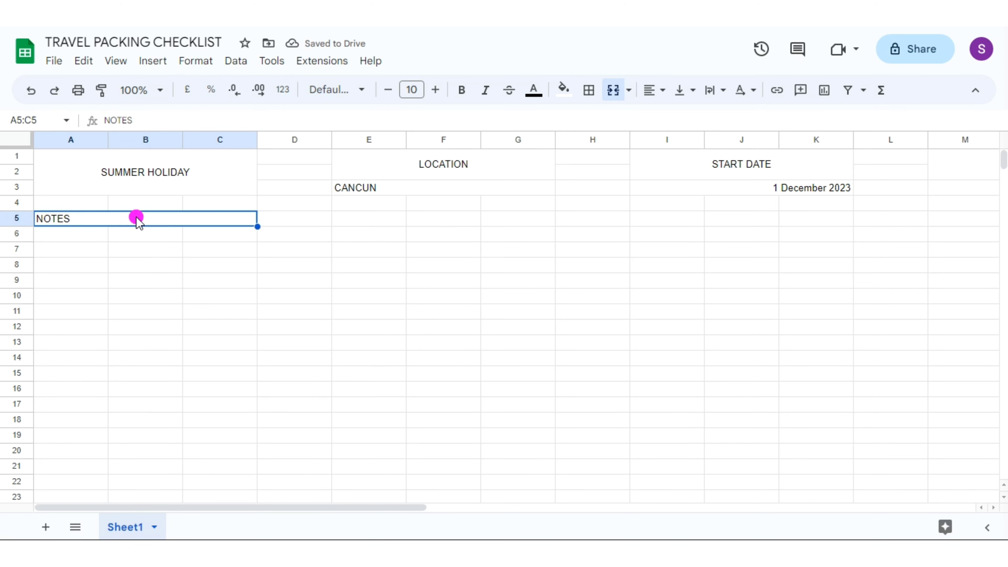
pyautogui.rightClick(136, 218)
pyautogui.click(169, 126)
pyautogui.click(353, 223)
pyautogui.rightClick(354, 223)
pyautogui.click(393, 149)
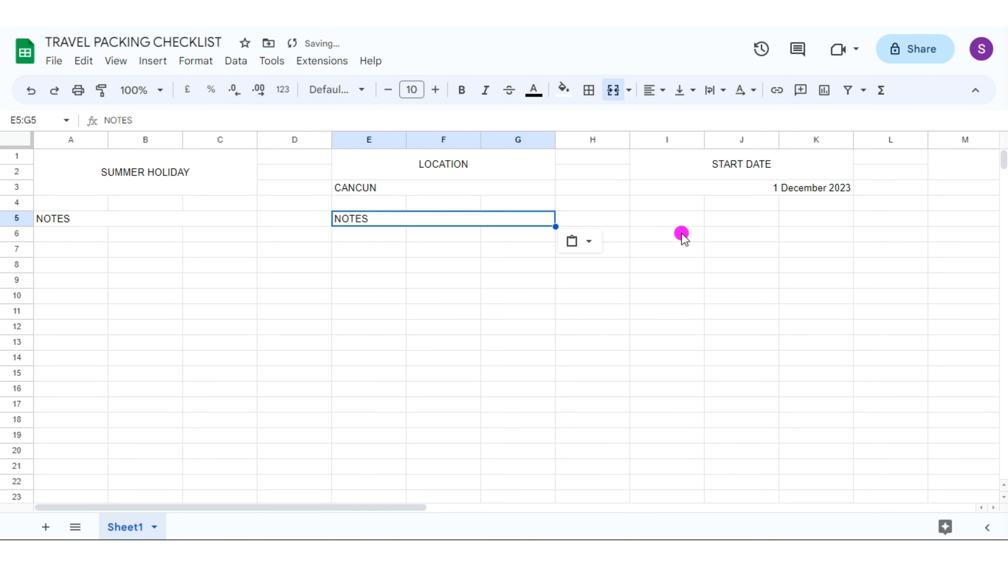
# Step: Paste the NOTES label into I5, M5 and Q5 under START DATE, END DATE and TRIP LENGTH
pyautogui.rightClick(670, 217)
pyautogui.click(711, 150)
pyautogui.hscroll(4, 992, 509)
pyautogui.hscroll(1, 978, 437)
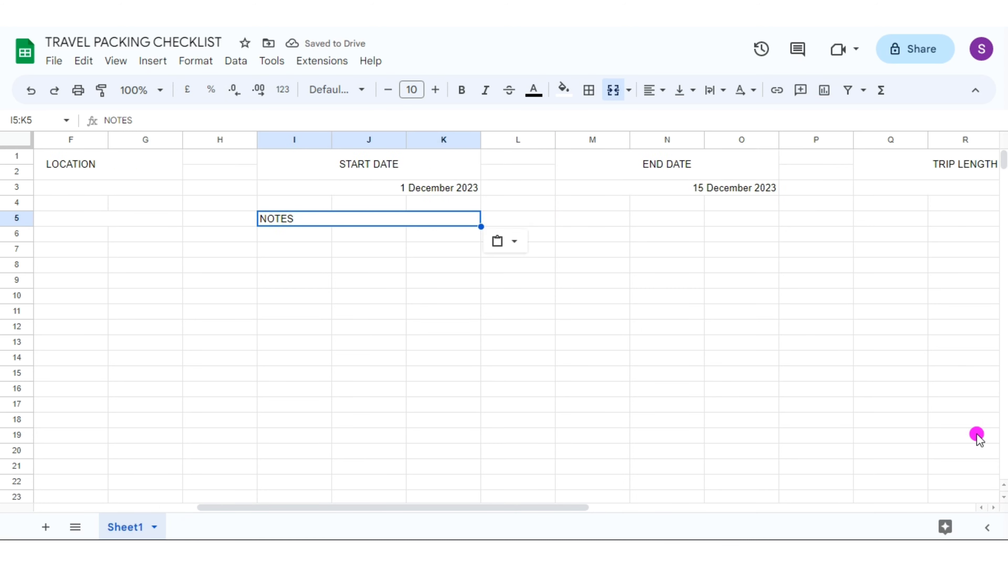
pyautogui.hscroll(2, 992, 508)
pyautogui.click(443, 218)
pyautogui.rightClick(444, 218)
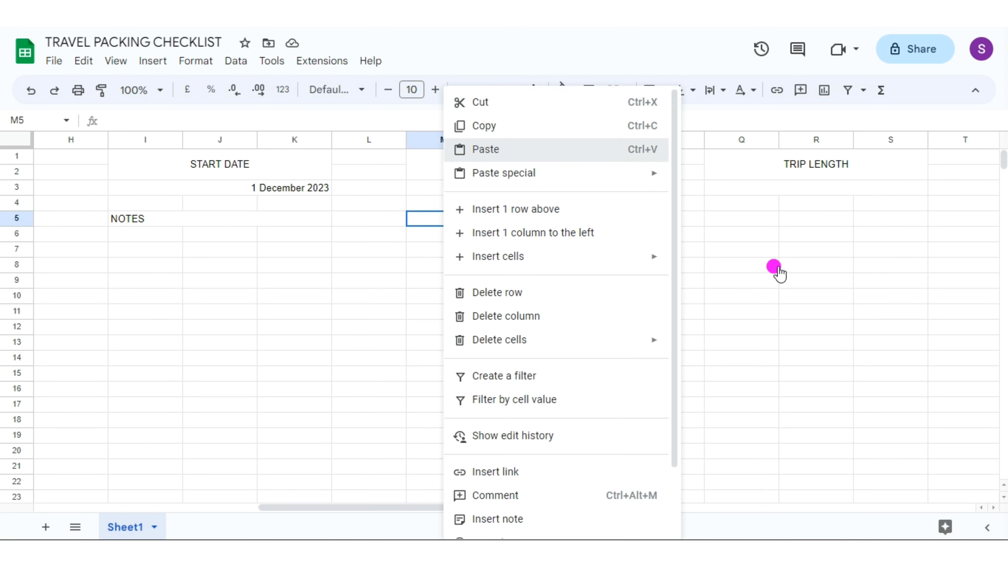
pyautogui.press('Return')
pyautogui.click(738, 221)
pyautogui.rightClick(738, 220)
pyautogui.press('Down')
pyautogui.press('Down')
pyautogui.press('Down')
pyautogui.press('Return')
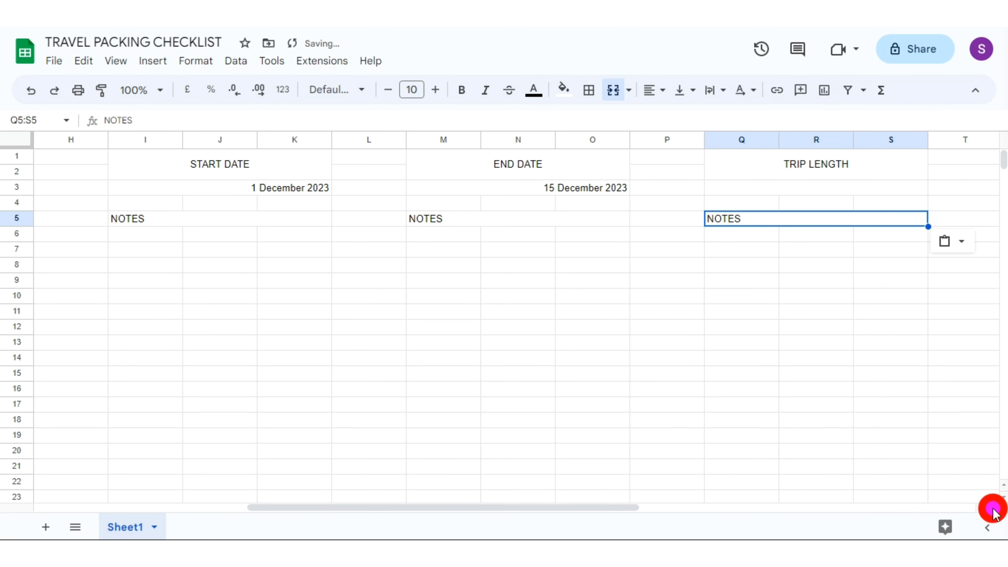
# Step: Paste the NOTES label into U5, Y5 and AC5 under DAYS UNTIL TRIP, ITEMS PACKED and DONE- TO DO LIST
pyautogui.hscroll(9, 994, 512)
pyautogui.click(365, 218)
pyautogui.rightClick(365, 218)
pyautogui.click(412, 148)
pyautogui.click(667, 222)
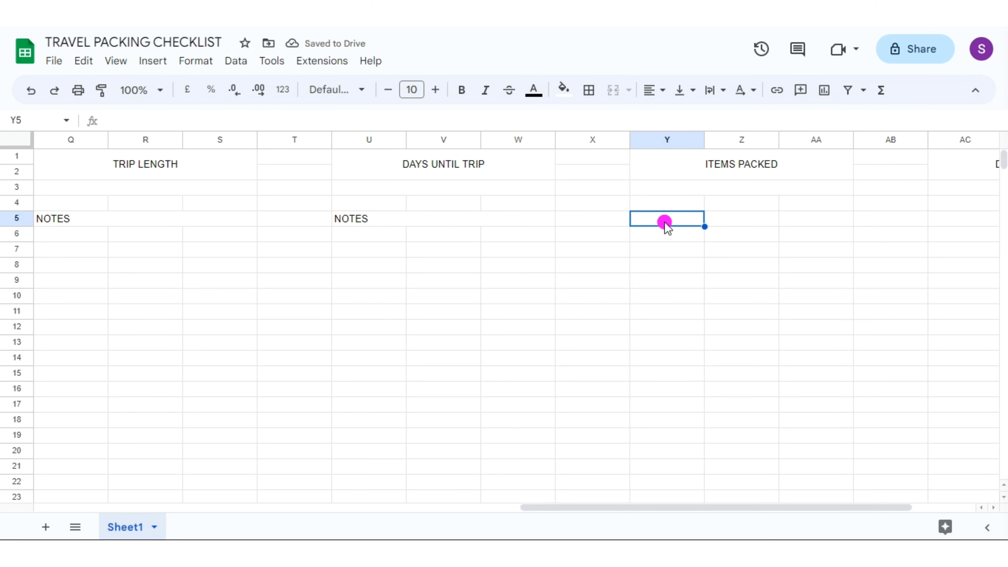
pyautogui.rightClick(666, 222)
pyautogui.press('Down')
pyautogui.press('Down')
pyautogui.press('Down')
pyautogui.press('Return')
pyautogui.hscroll(3, 992, 512)
pyautogui.click(742, 219)
pyautogui.rightClick(741, 220)
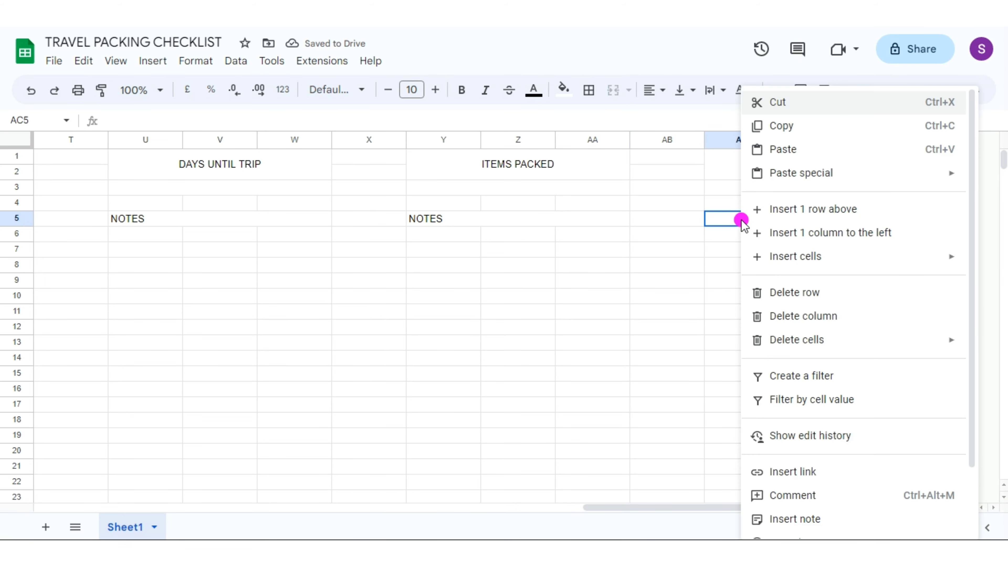
pyautogui.press('Down')
pyautogui.press('Down')
pyautogui.press('Return')
pyautogui.hscroll(-10, 620, 259)
# Step: Merge A6:C9 into a notes box and paste a copy into E6 under LOCATION
pyautogui.moveTo(45, 237)
pyautogui.mouseDown()
pyautogui.moveTo(210, 272)
pyautogui.moveTo(213, 286)
pyautogui.mouseUp()
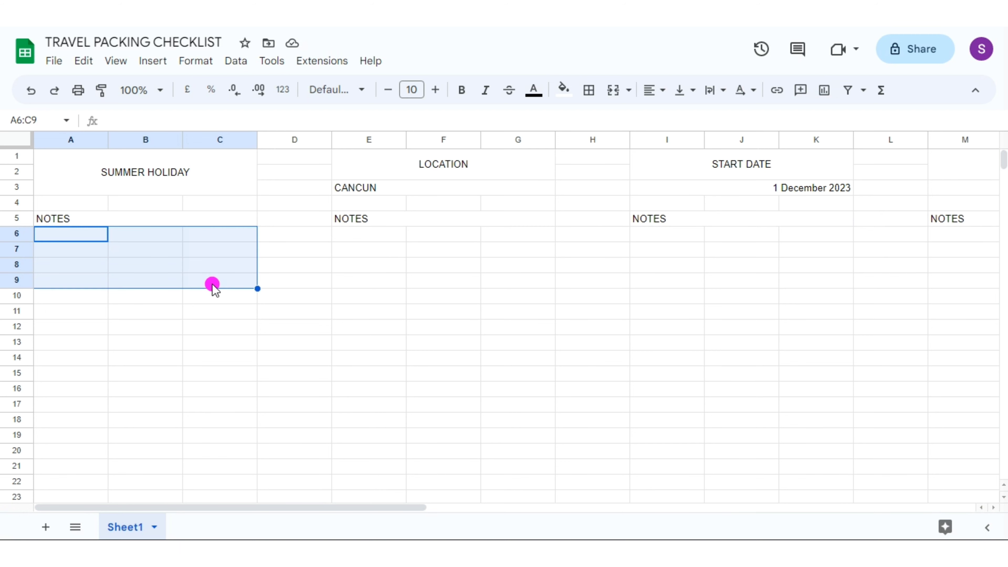
pyautogui.click(614, 89)
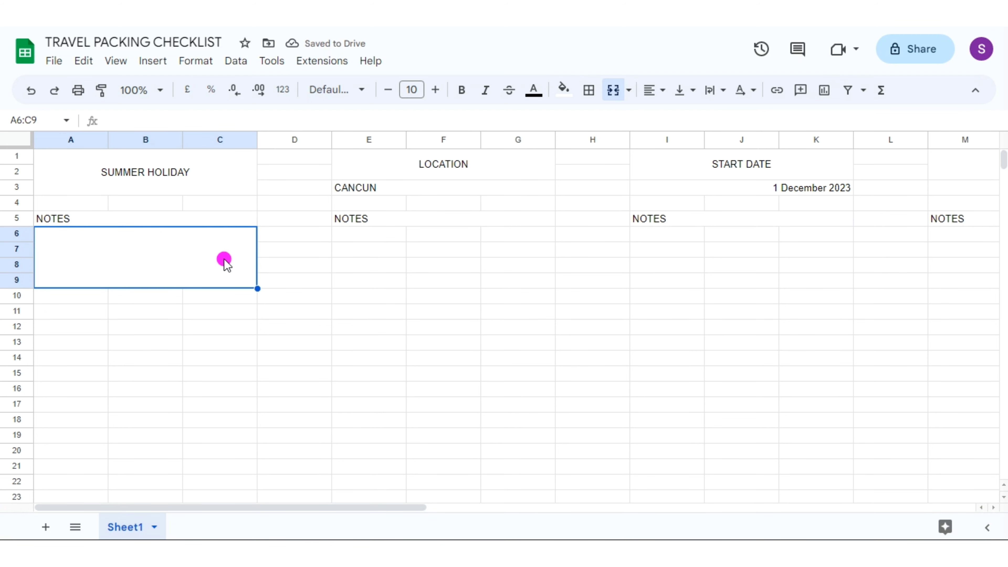
pyautogui.rightClick(221, 259)
pyautogui.click(273, 153)
pyautogui.click(360, 234)
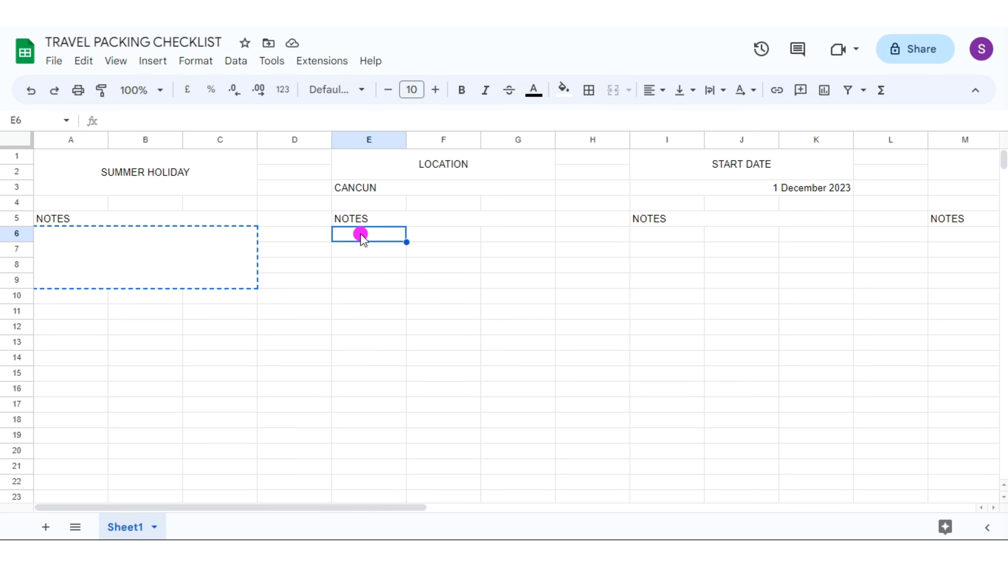
pyautogui.rightClick(360, 234)
pyautogui.click(412, 149)
# Step: Paste the notes box into I6, M6 and Q6 under START DATE, END DATE and TRIP LENGTH
pyautogui.click(656, 240)
pyautogui.rightClick(656, 240)
pyautogui.click(690, 148)
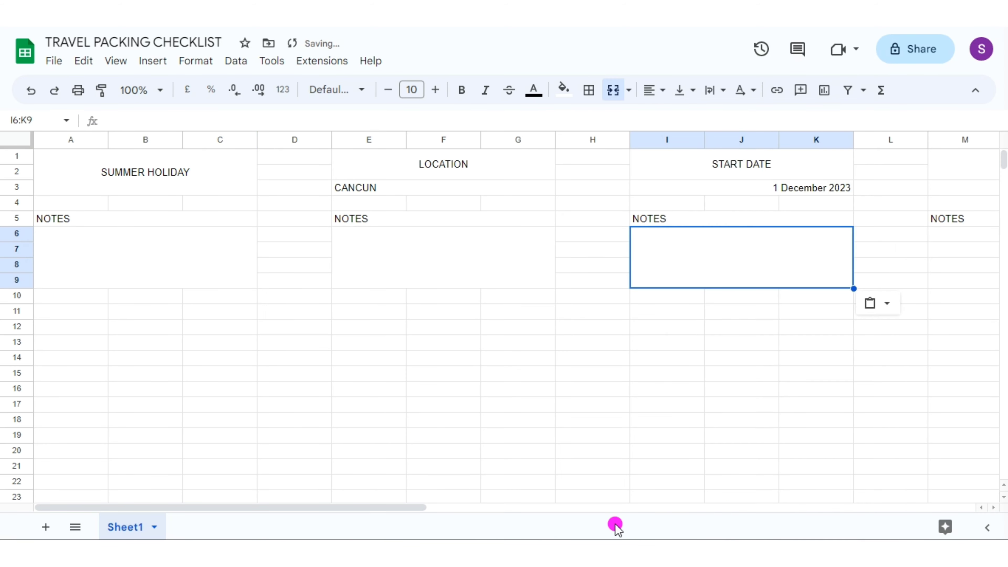
pyautogui.moveTo(420, 507); pyautogui.dragTo(711, 507)
pyautogui.click(293, 236)
pyautogui.rightClick(293, 236)
pyautogui.click(327, 148)
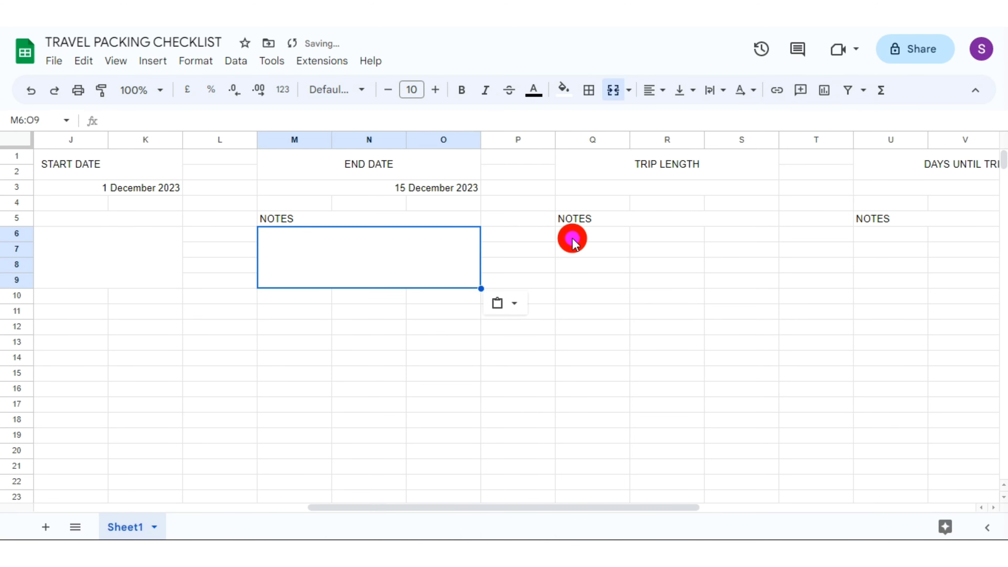
pyautogui.click(569, 238)
pyautogui.rightClick(570, 238)
pyautogui.click(602, 148)
pyautogui.moveTo(558, 508); pyautogui.dragTo(965, 492)
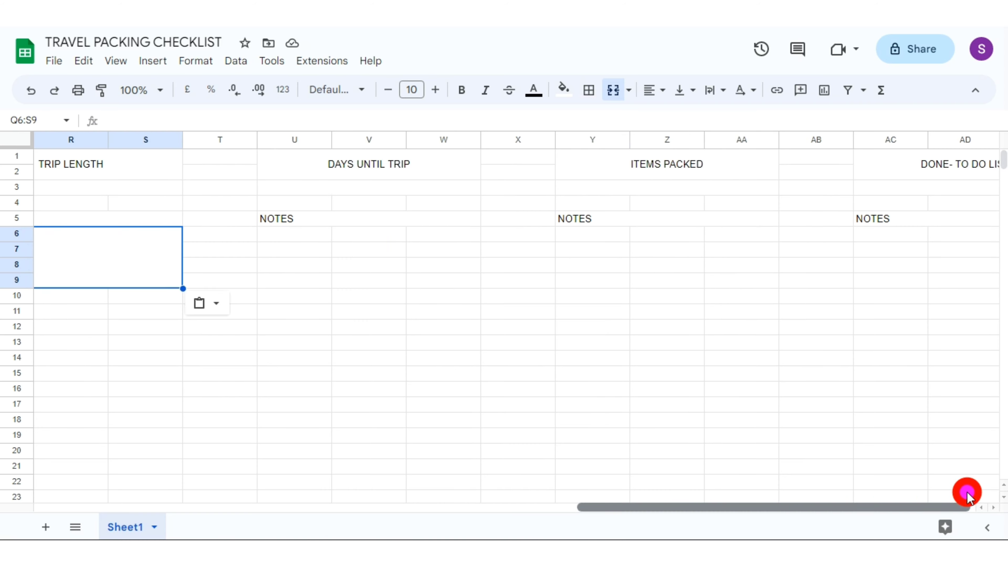
# Step: Paste the notes box into U6, Y6 and AC6 under the remaining headings
pyautogui.click(161, 234)
pyautogui.rightClick(161, 234)
pyautogui.click(214, 151)
pyautogui.click(434, 238)
pyautogui.rightClick(434, 238)
pyautogui.click(472, 149)
pyautogui.click(735, 238)
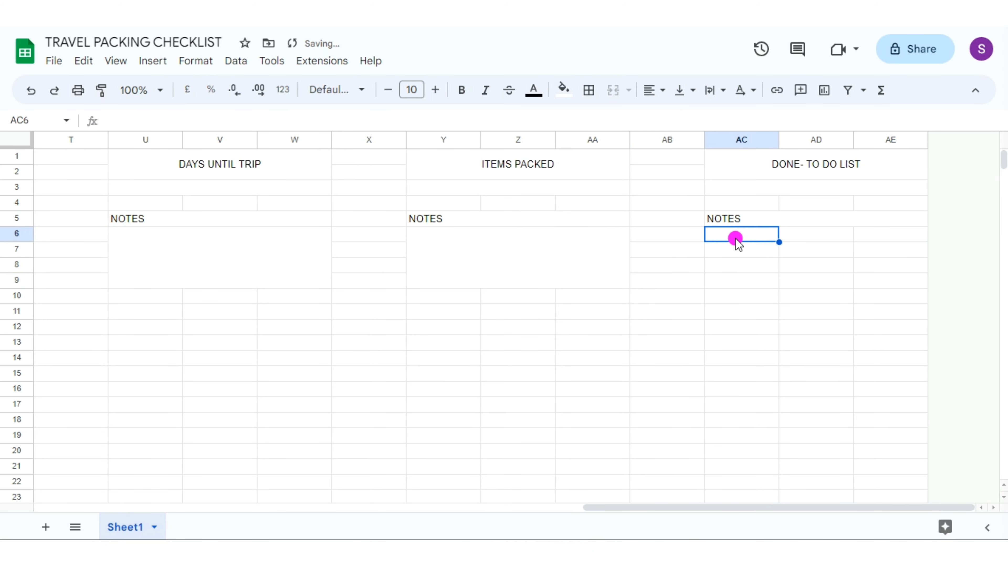
pyautogui.rightClick(736, 239)
pyautogui.click(760, 148)
pyautogui.moveTo(778, 508); pyautogui.dragTo(2, 482)
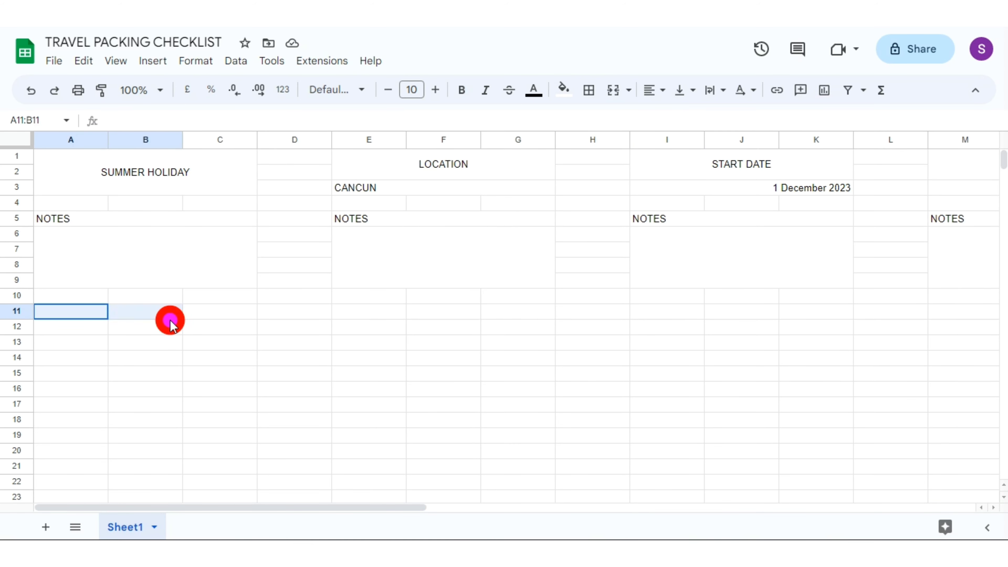
# Step: Put a TO DO LIST heading in A11:C12, centred horizontally and vertically
pyautogui.moveTo(70, 314); pyautogui.dragTo(218, 326)
pyautogui.write('TO DO LIST')
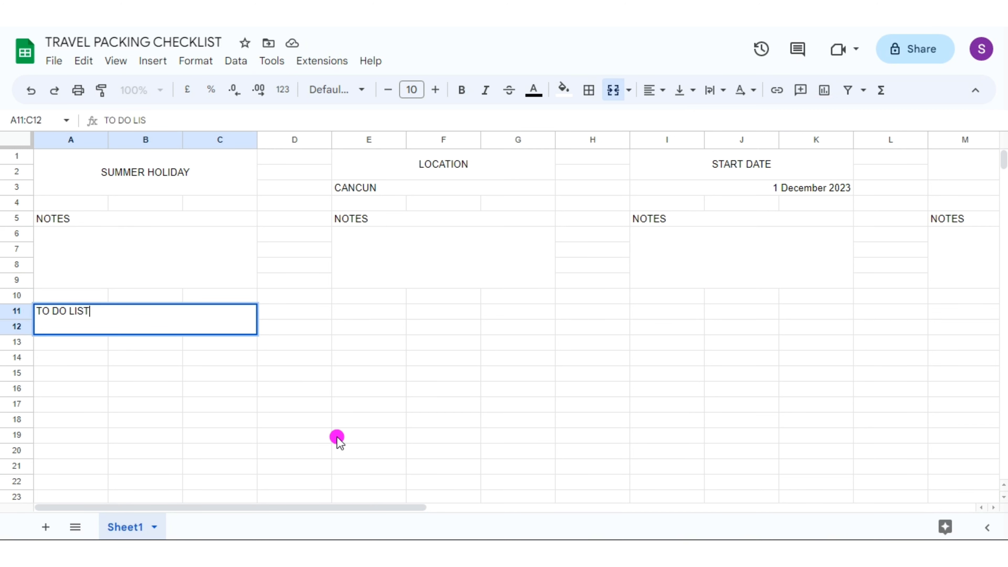
pyautogui.press('Return')
pyautogui.click(653, 90)
pyautogui.click(675, 117)
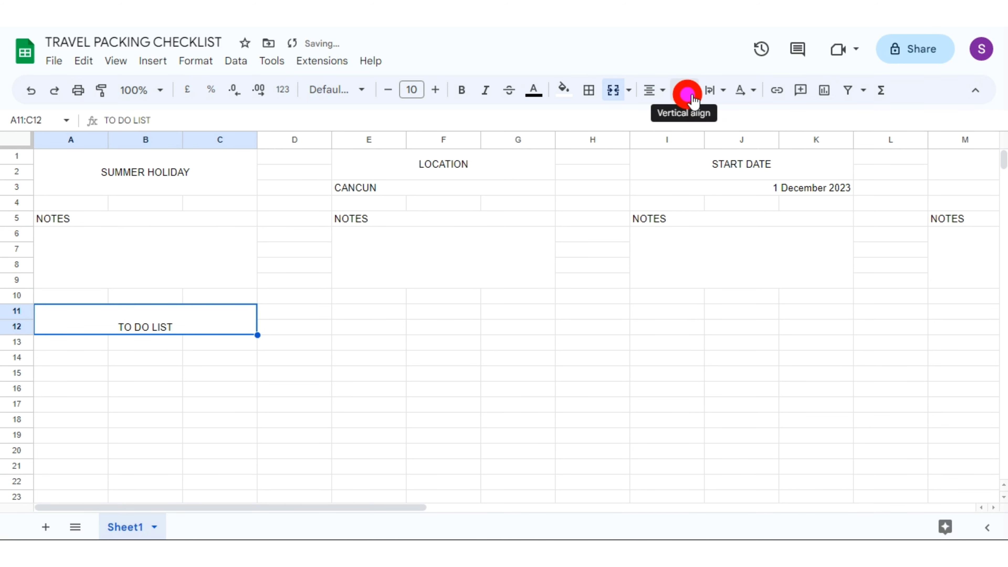
pyautogui.click(680, 90)
pyautogui.click(679, 116)
# Step: Merge A13:B13 and label it ITEM
pyautogui.click(70, 341)
pyautogui.moveTo(71, 342); pyautogui.dragTo(145, 342)
pyautogui.click(612, 90)
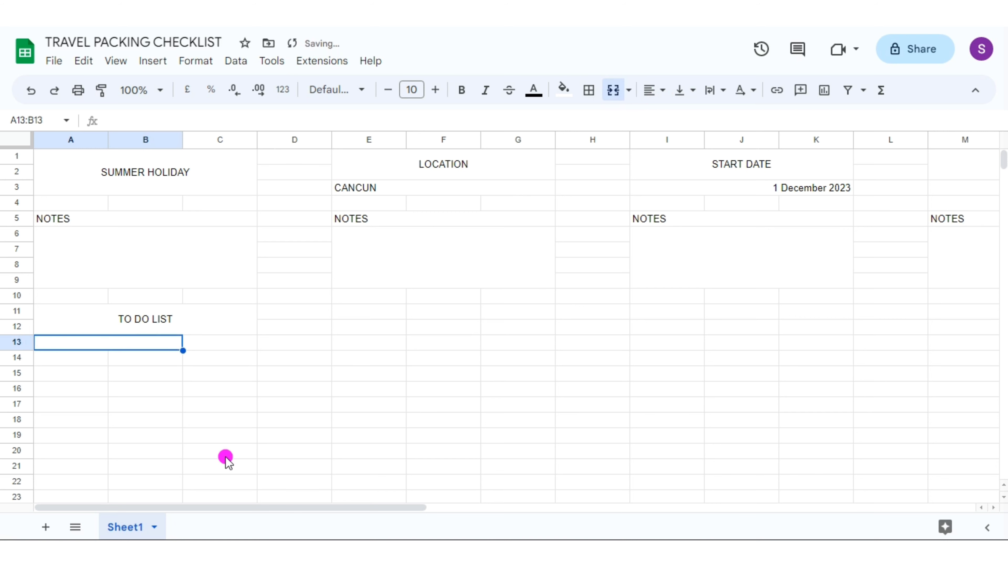
pyautogui.write('ITEM')
pyautogui.press('Tab')
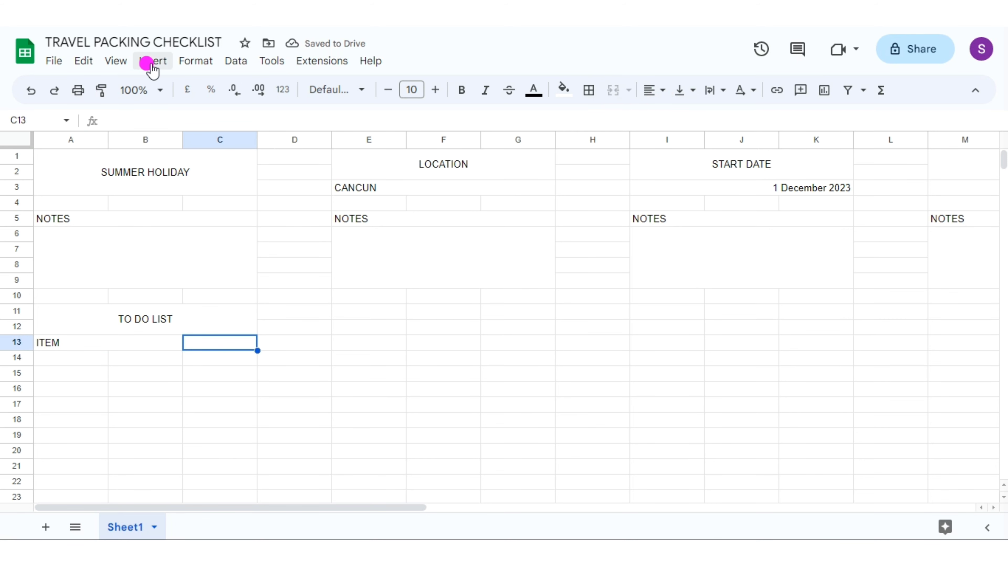
# Step: Upload a check-mark image into C13, centre it, and merge A14:B14
pyautogui.click(150, 60)
pyautogui.click(416, 247)
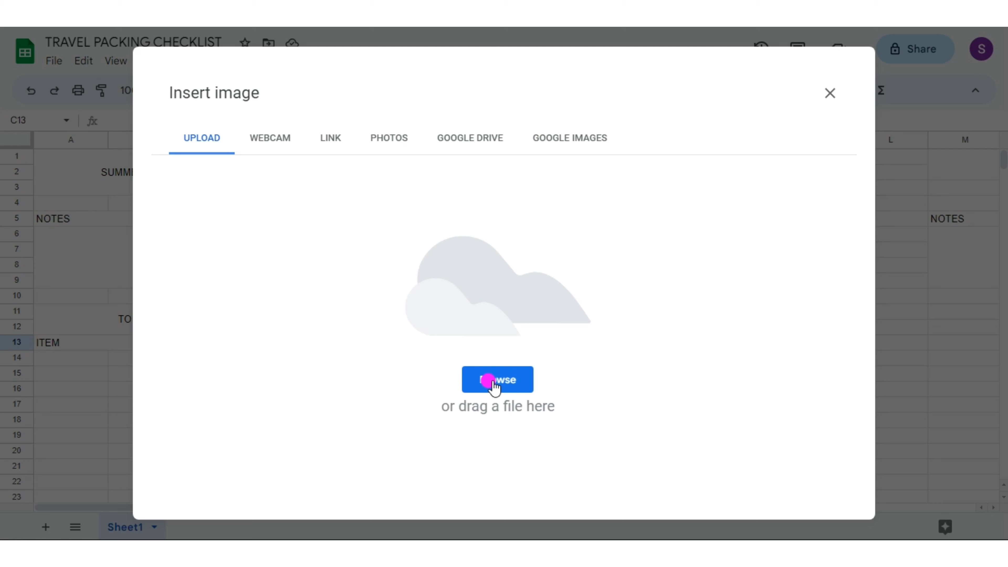
pyautogui.click(491, 381)
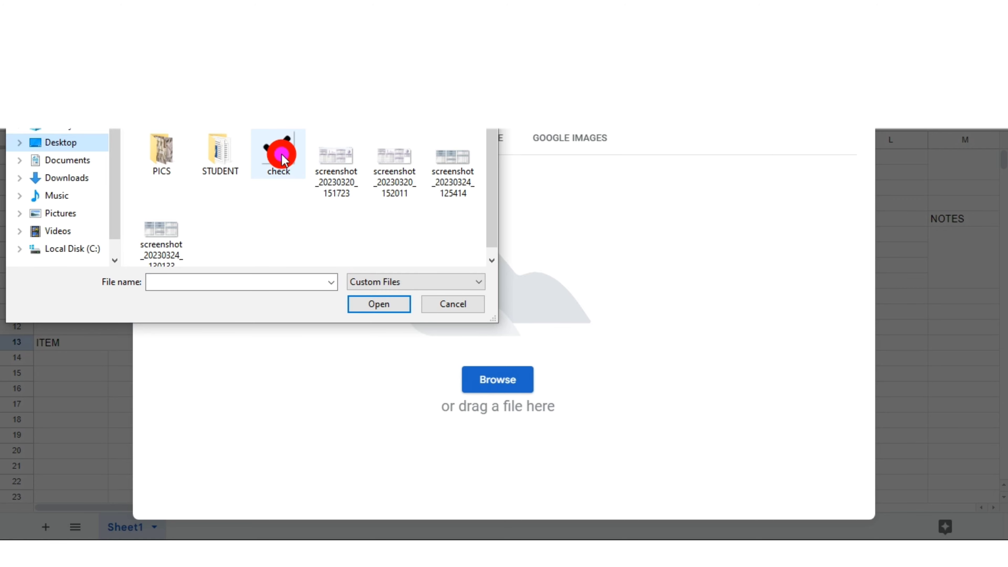
pyautogui.click(283, 159)
pyautogui.click(376, 305)
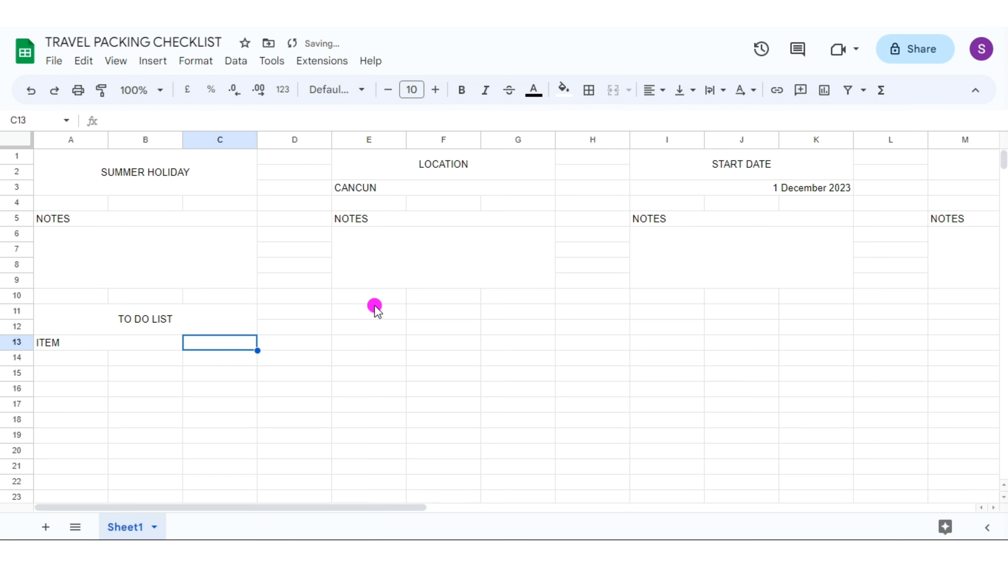
pyautogui.click(651, 90)
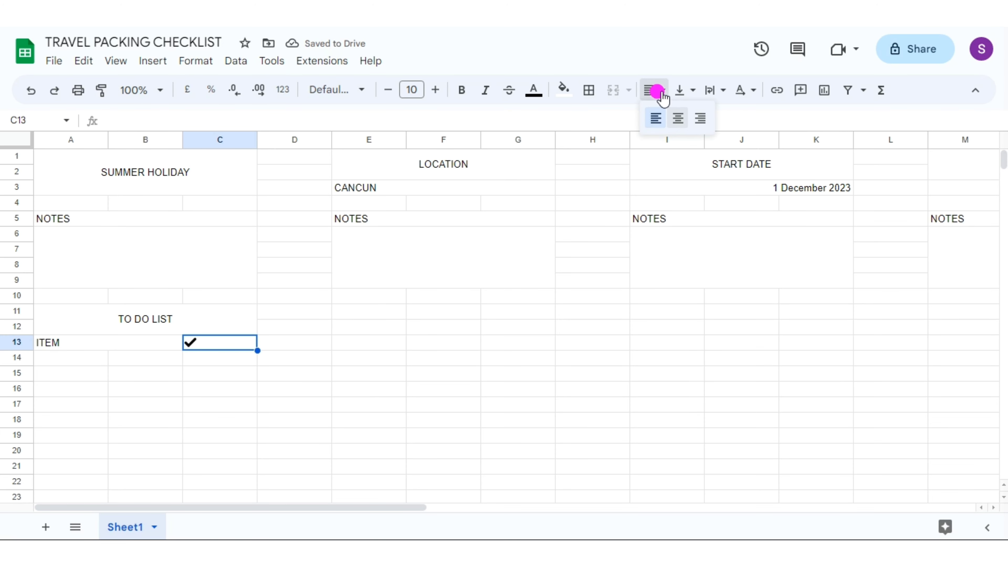
pyautogui.click(676, 118)
pyautogui.moveTo(88, 358)
pyautogui.mouseDown()
pyautogui.moveTo(158, 359)
pyautogui.moveTo(180, 500)
pyautogui.mouseUp()
pyautogui.click(611, 92)
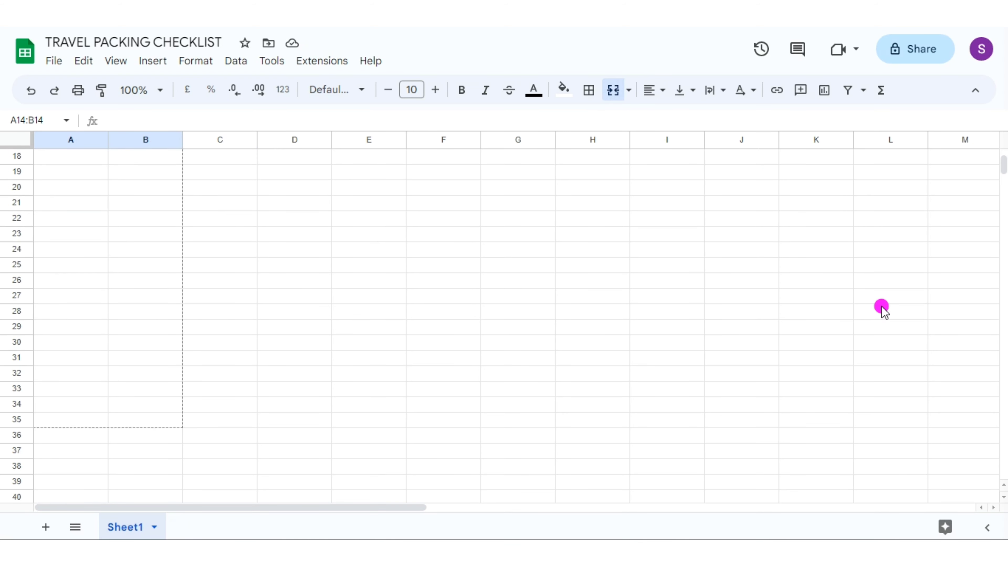
# Step: Enter the passport-validity, visa and book-flights tasks in A14–A16
pyautogui.click(79, 265)
pyautogui.write('Check your passport')
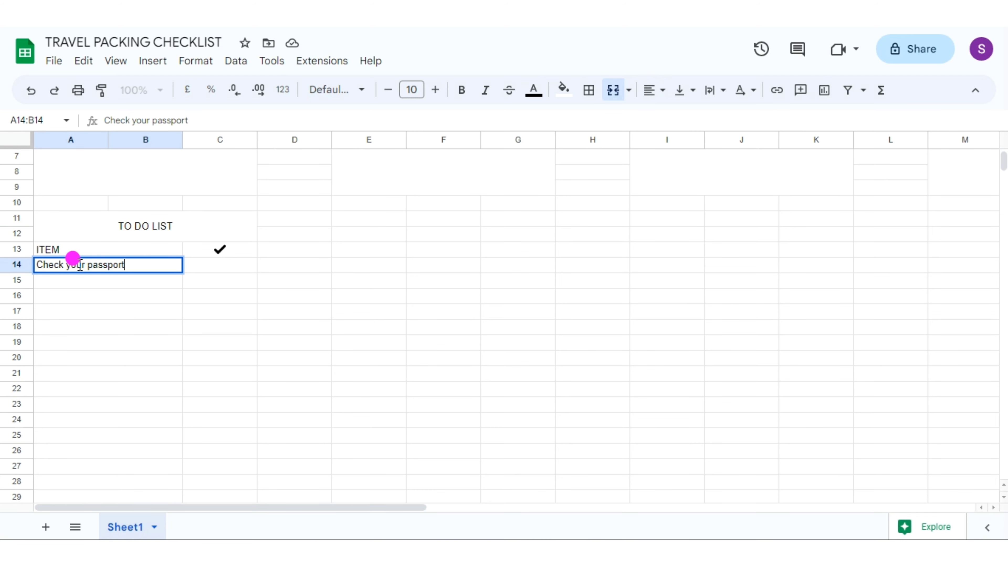
pyautogui.write(' an')
pyautogui.press('BackSpace')
pyautogui.write('re it')
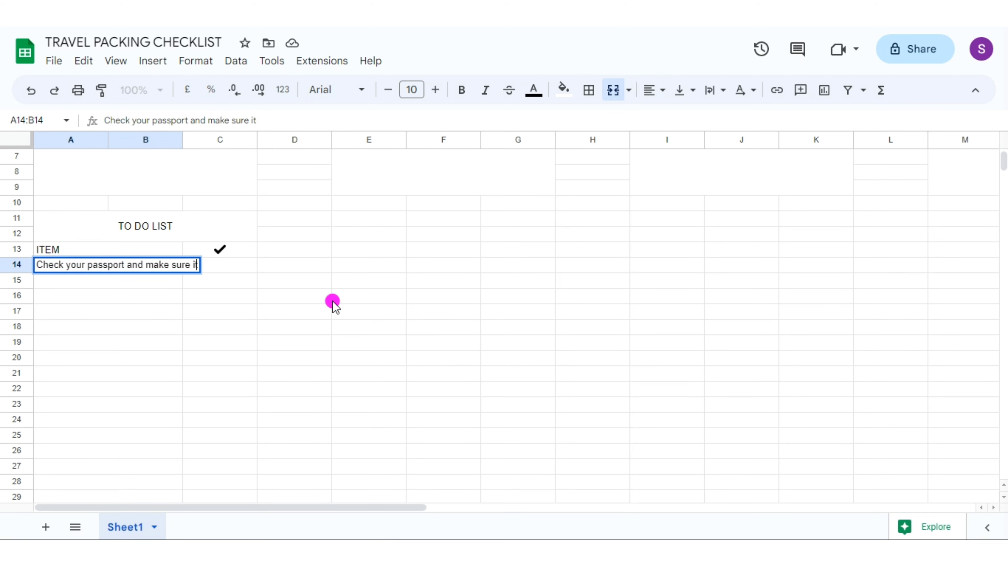
pyautogui.write("'s valid")
pyautogui.press('Return')
pyautogui.write('Apply for Visa/travel au')
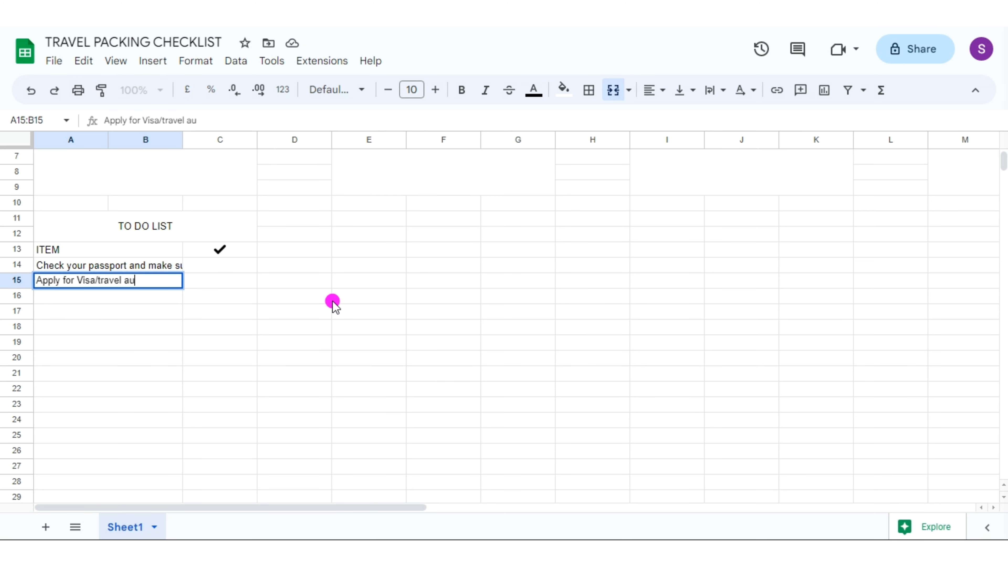
pyautogui.press('Return')
pyautogui.write('Book your flights and accomodations')
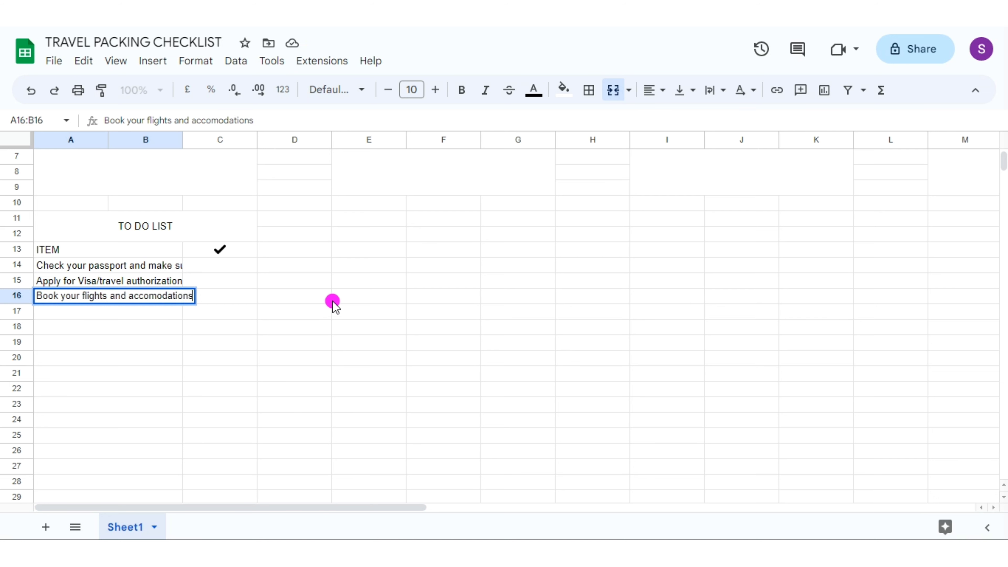
pyautogui.press('Return')
# Step: Add the insurance, documents, bank and arrange-airport-transport tasks in A17–A20
pyautogui.write('Purchase travel insuarance')
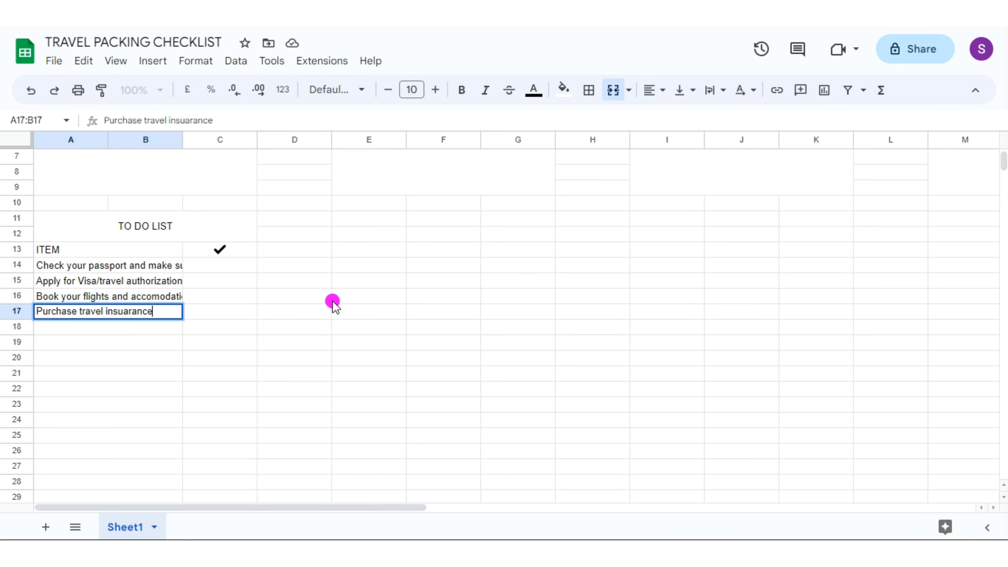
pyautogui.press('Return')
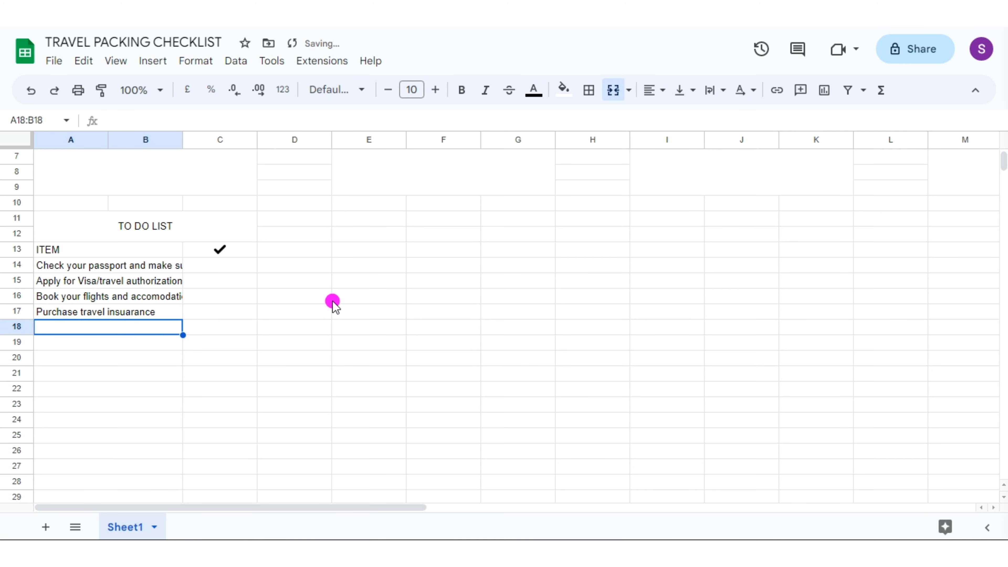
pyautogui.write('Make copies of all important')
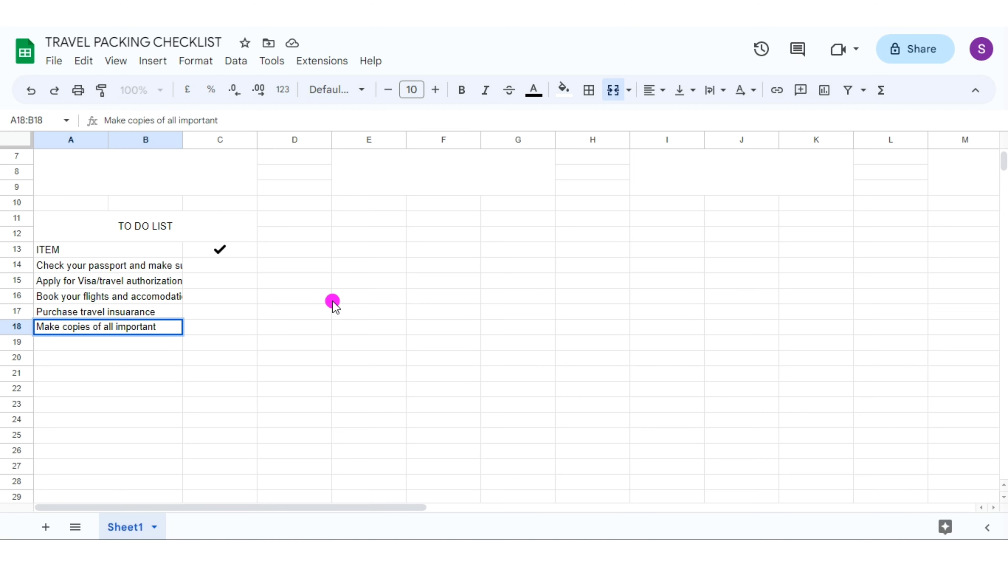
pyautogui.write(' documents')
pyautogui.press('Return')
pyautogui.write('N')
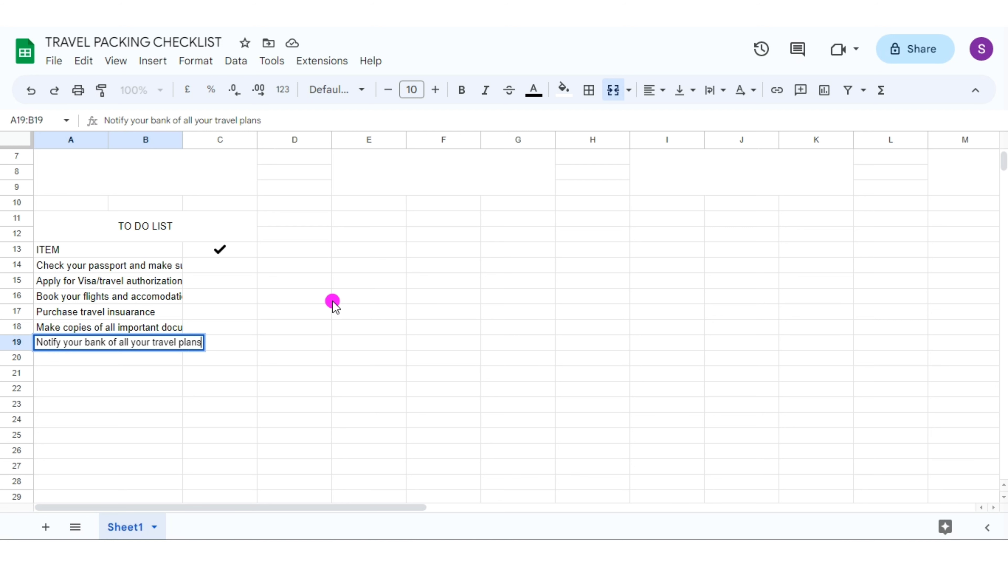
pyautogui.press('Return')
pyautogui.write('Arr')
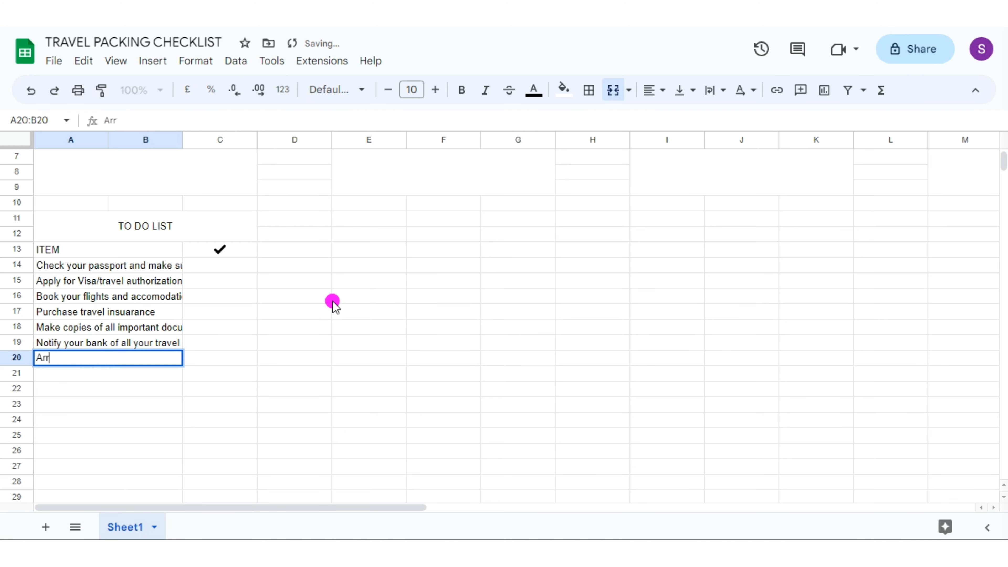
pyautogui.write('ange for transportation to and from the airport')
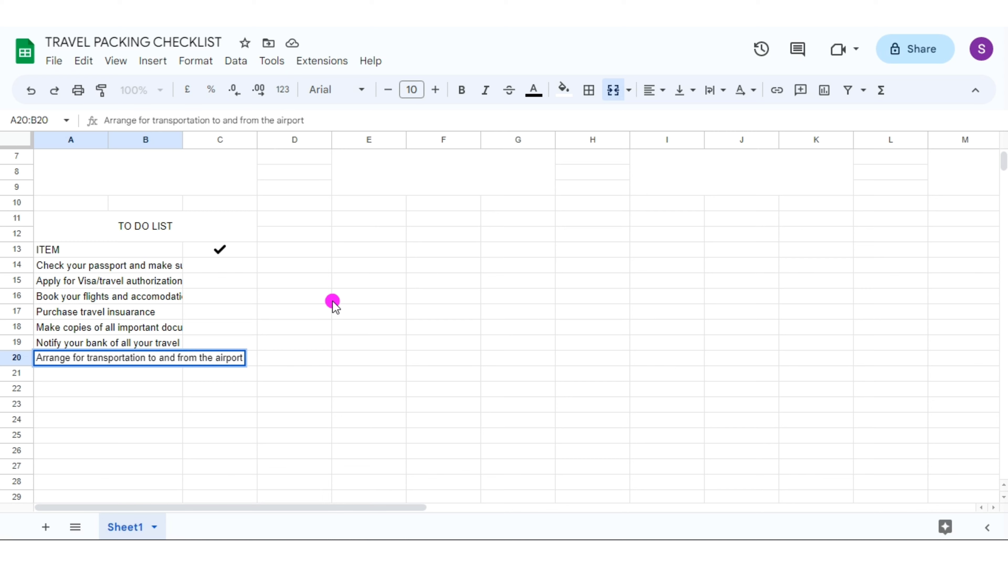
pyautogui.press('Return')
# Step: Type a dash in A21 and fill it down to row 35
pyautogui.write('-')
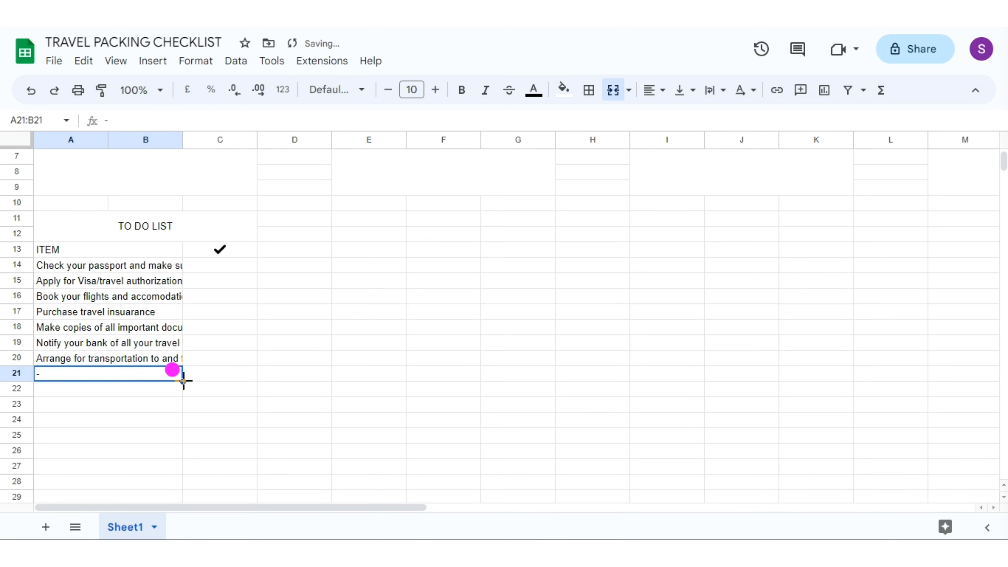
pyautogui.moveTo(182, 381); pyautogui.dragTo(718, 496)
pyautogui.scroll(3, 397, 318)
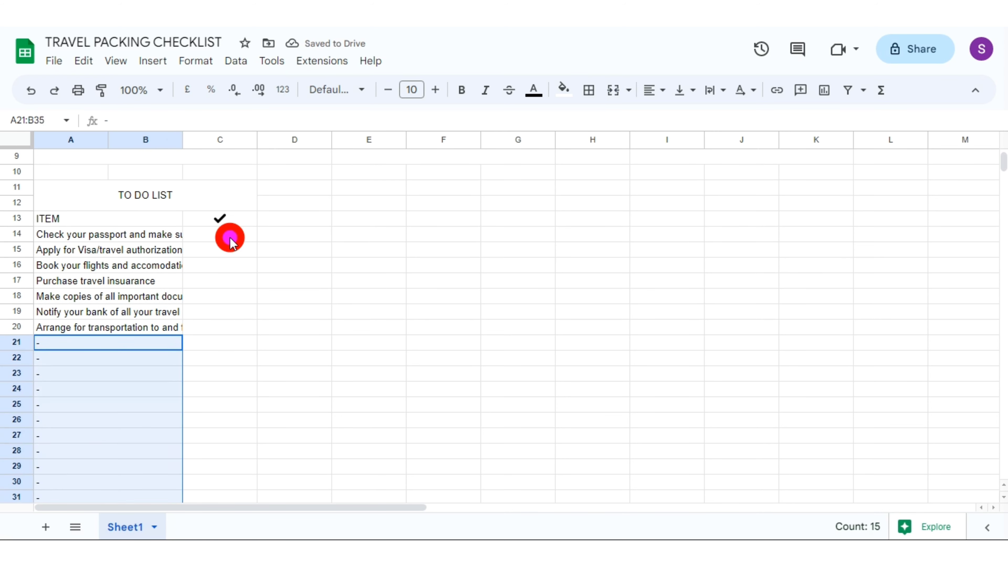
pyautogui.click(228, 234)
# Step: Widen column B, fill tick boxes down from C14 with visa and insurance ticked, and narrow columns C and D
pyautogui.moveTo(182, 139)
pyautogui.mouseDown()
pyautogui.moveTo(263, 137)
pyautogui.moveTo(253, 137)
pyautogui.mouseUp()
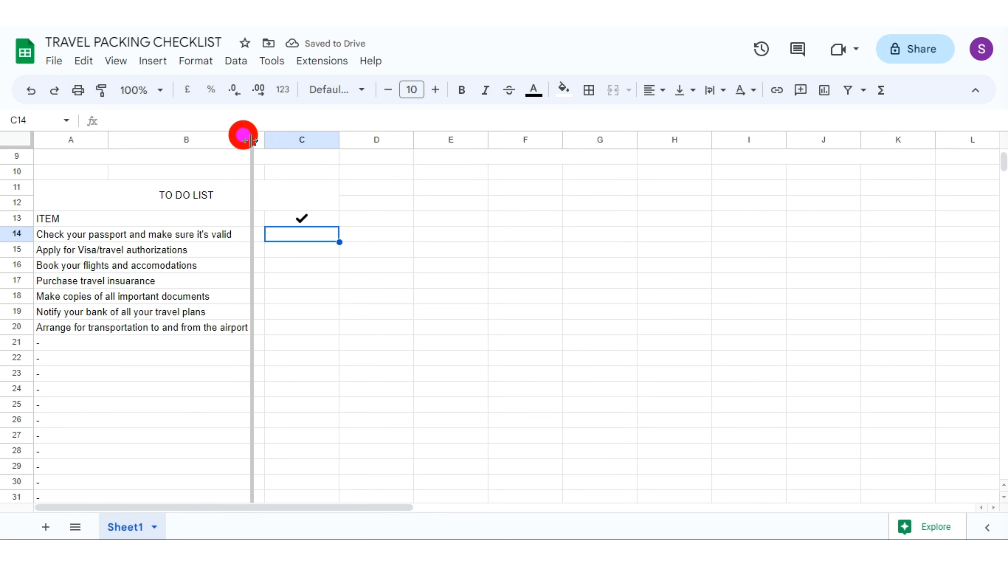
pyautogui.click(153, 61)
pyautogui.click(201, 359)
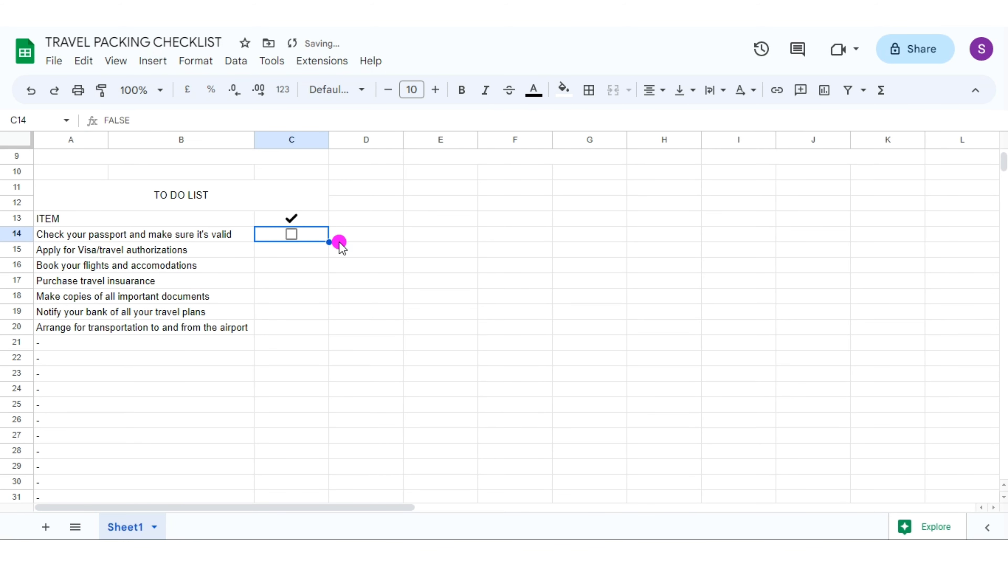
pyautogui.moveTo(329, 242); pyautogui.dragTo(315, 350)
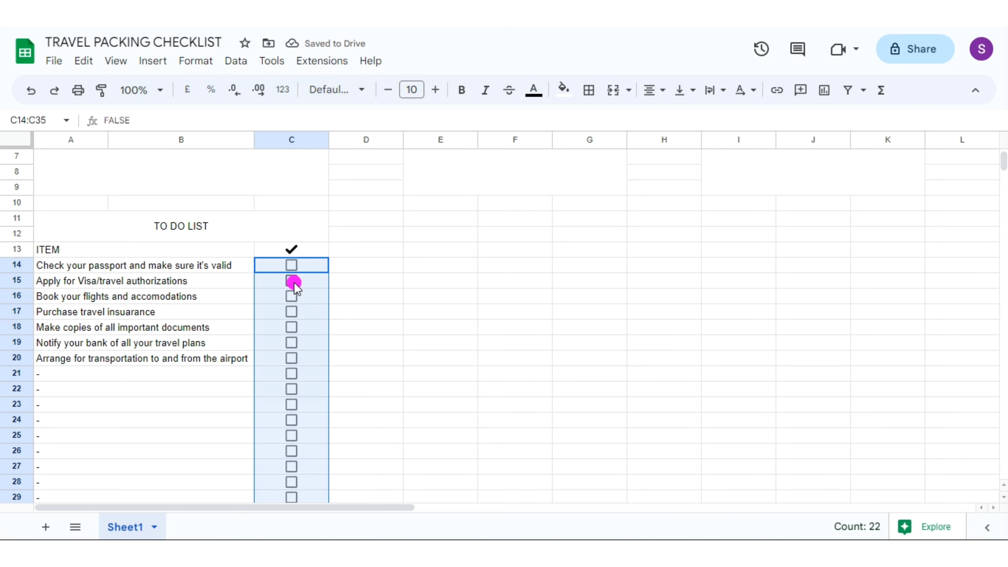
pyautogui.click(292, 280)
pyautogui.click(291, 312)
pyautogui.moveTo(324, 146)
pyautogui.mouseDown()
pyautogui.moveTo(286, 140)
pyautogui.moveTo(315, 138)
pyautogui.mouseUp()
pyautogui.click(319, 250)
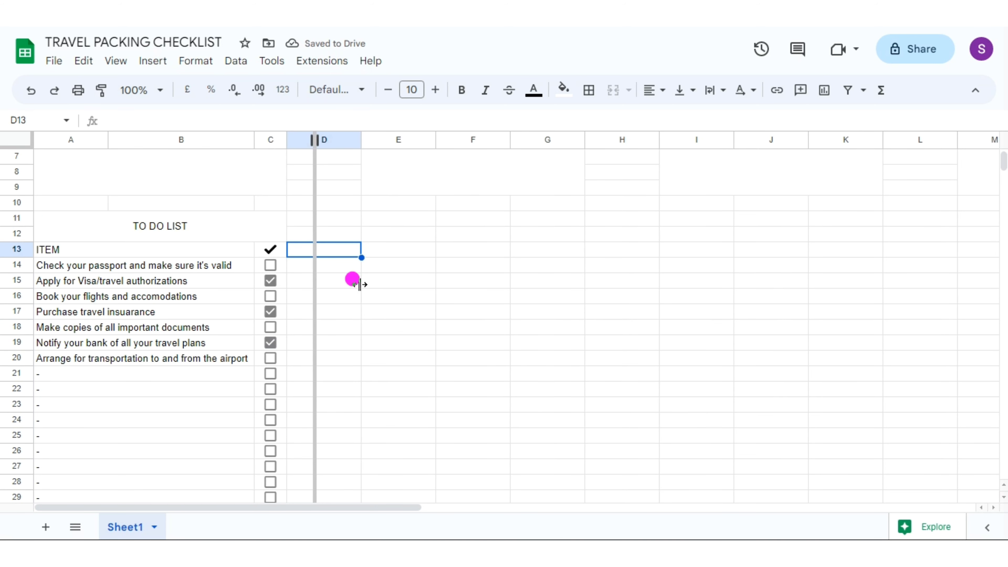
# Step: Type a CLOTHING heading in E11:G12, centred horizontally and vertically
pyautogui.moveTo(357, 219); pyautogui.dragTo(515, 234)
pyautogui.write('CLOTHING')
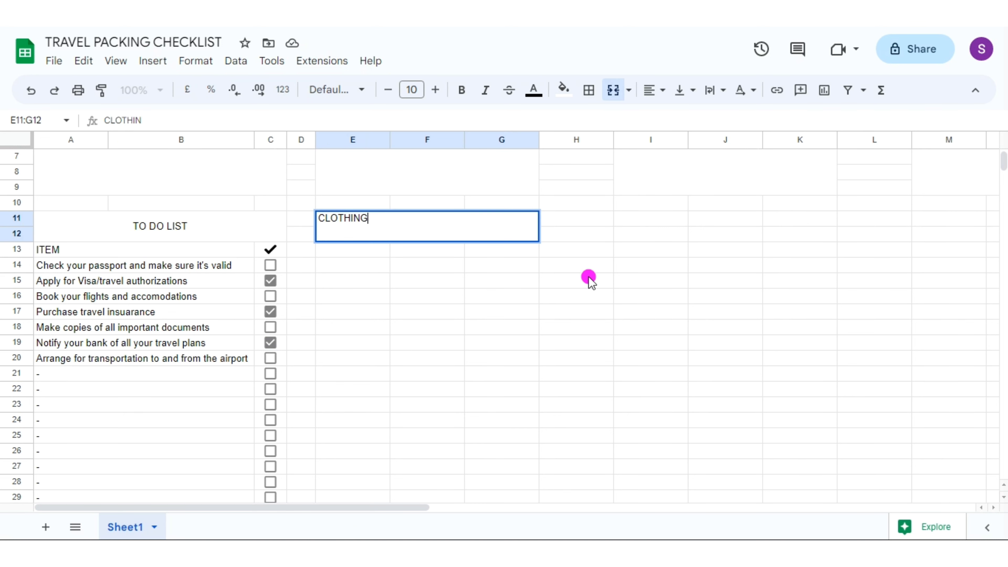
pyautogui.press('Return')
pyautogui.click(651, 90)
pyautogui.click(677, 117)
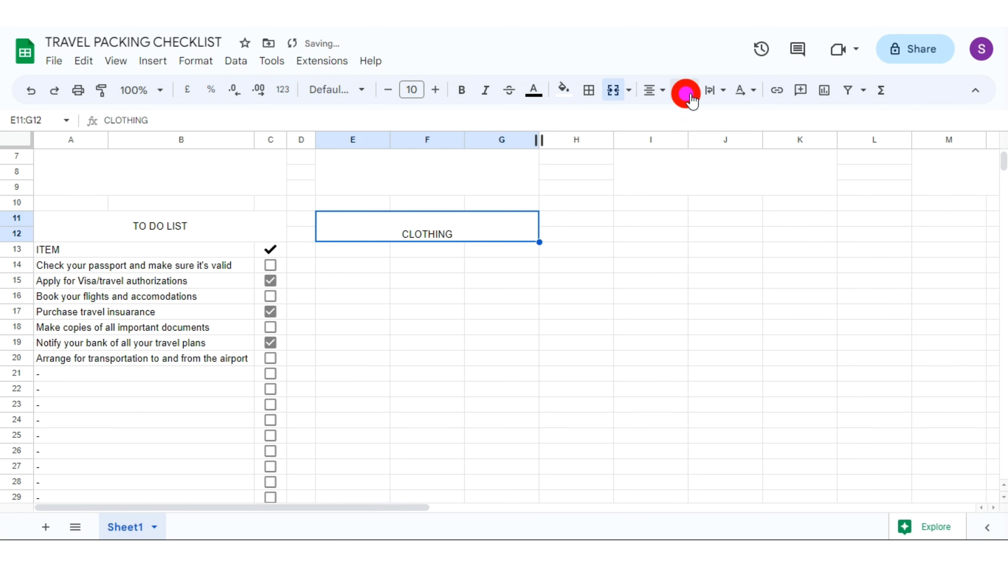
pyautogui.click(680, 90)
pyautogui.click(699, 116)
pyautogui.click(350, 251)
pyautogui.write('ITEM')
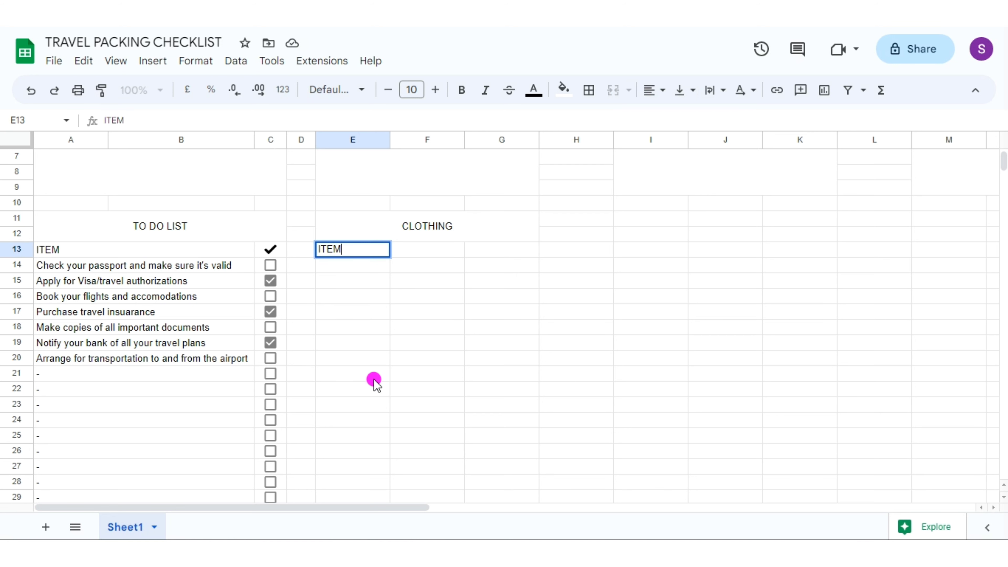
# Step: Add the QTY header in F13 and copy the check-mark header from C13 into G13
pyautogui.press('Tab')
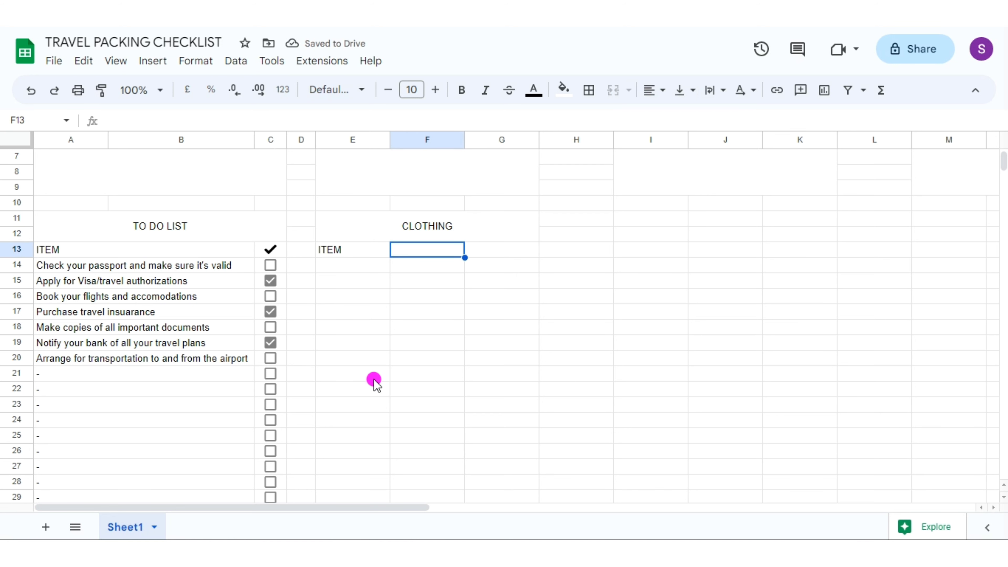
pyautogui.write('QTY')
pyautogui.press('Tab')
pyautogui.click(270, 250)
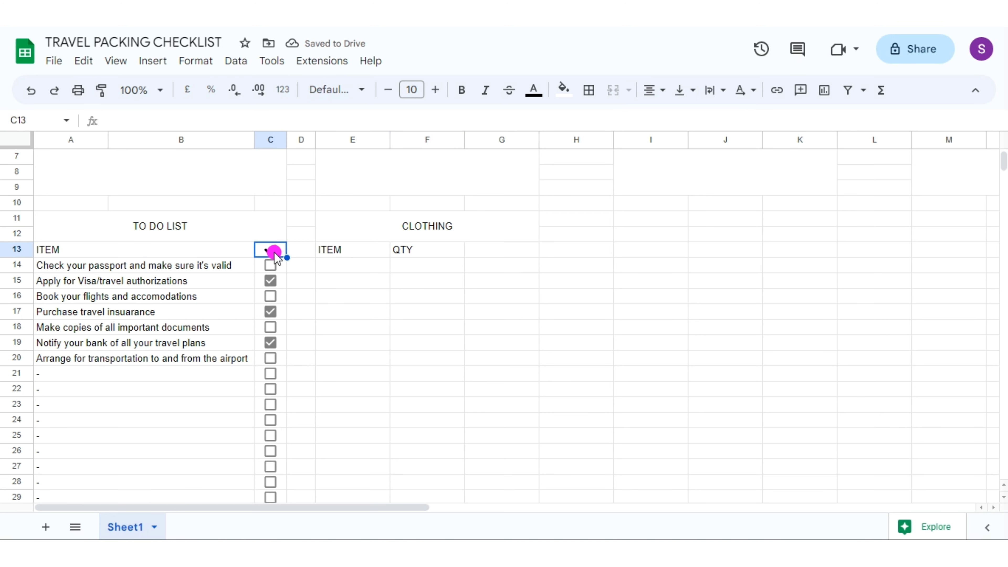
pyautogui.rightClick(270, 250)
pyautogui.click(333, 126)
pyautogui.click(487, 251)
pyautogui.rightClick(487, 251)
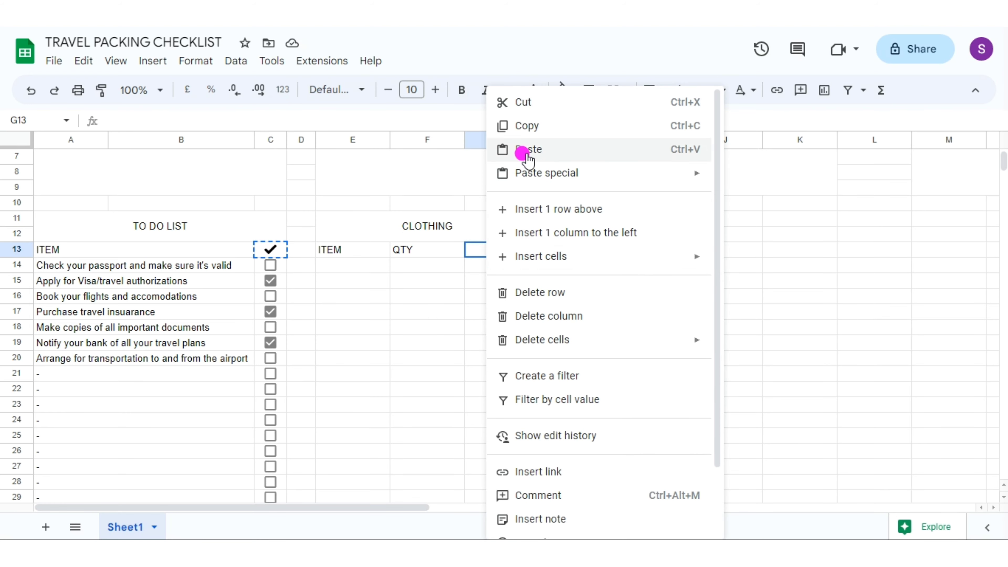
pyautogui.click(521, 151)
# Step: List Lightweight tops, Lightweight t-shirts, Shorts, Skirts, Sundresses, Maxi dresses and Swimsuits in E14:E20
pyautogui.click(340, 266)
pyautogui.write('Lightweight tops')
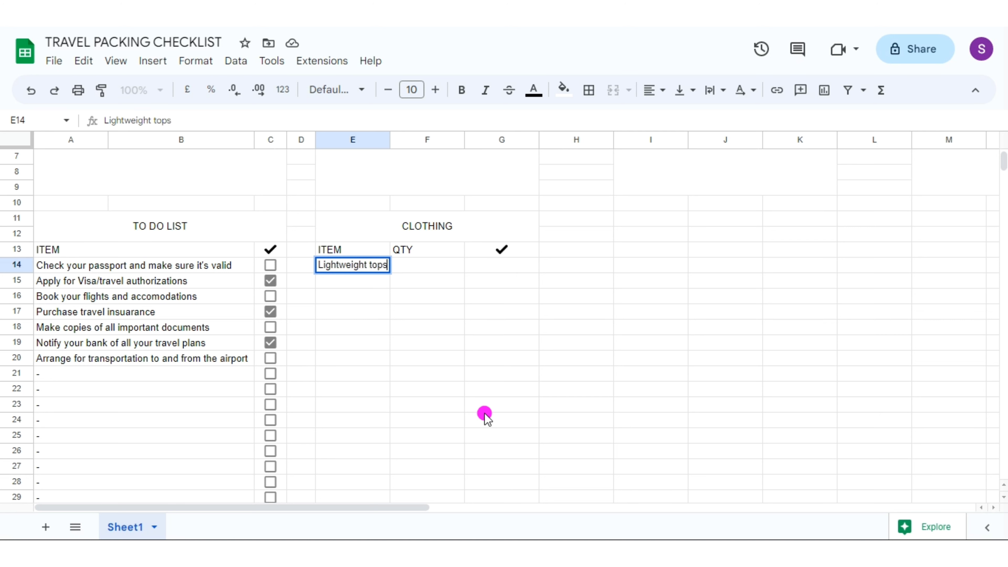
pyautogui.press('Return')
pyautogui.write('Light')
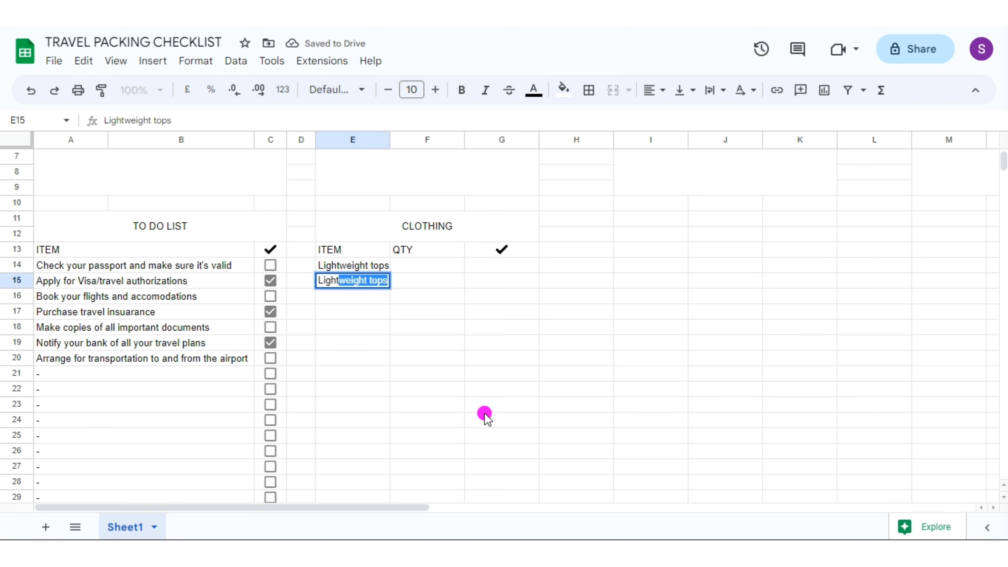
pyautogui.write('weight t-shirts')
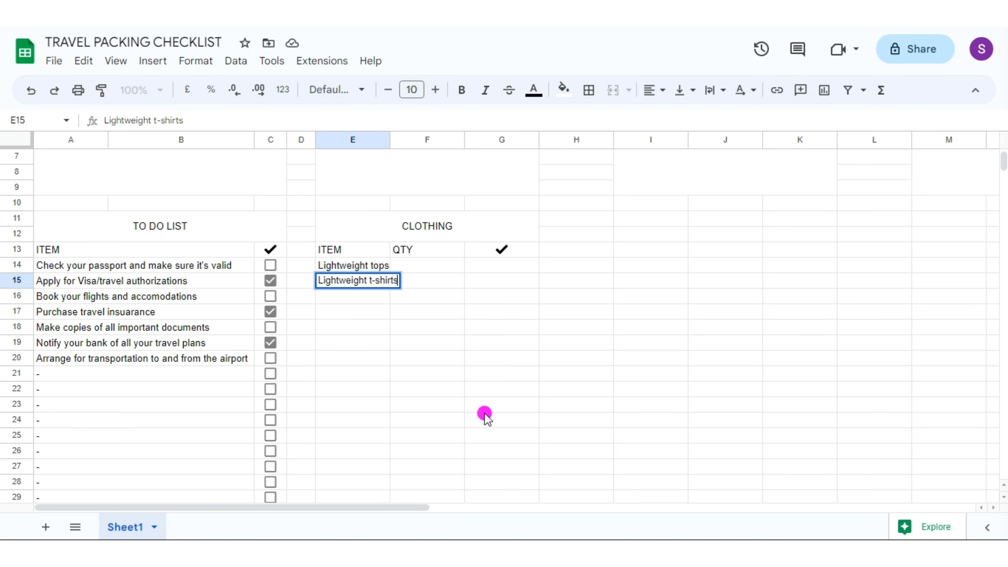
pyautogui.press('Return')
pyautogui.write('Short')
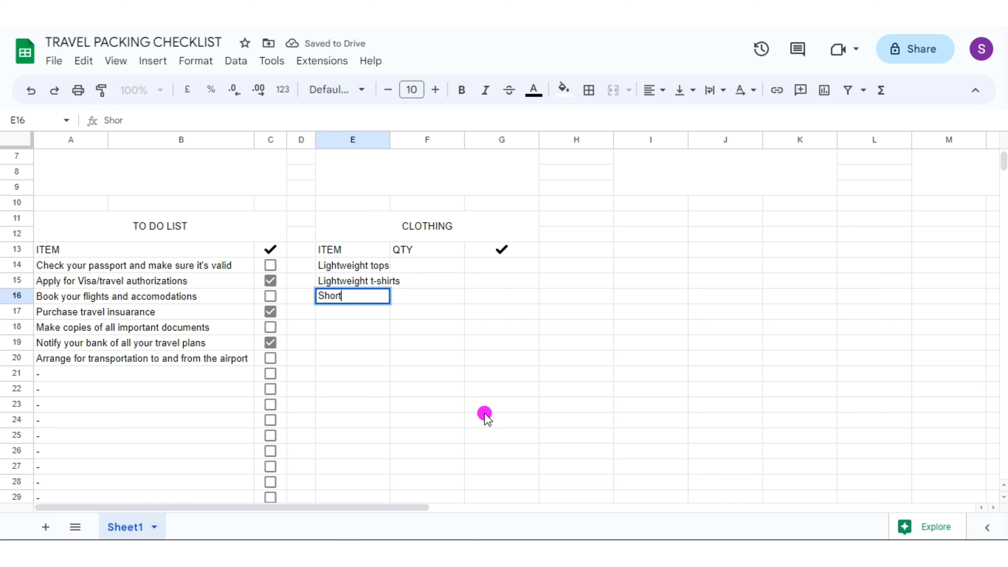
pyautogui.write('s')
pyautogui.press('Return')
pyautogui.write('Skirts')
pyautogui.press('Return')
pyautogui.write('Su')
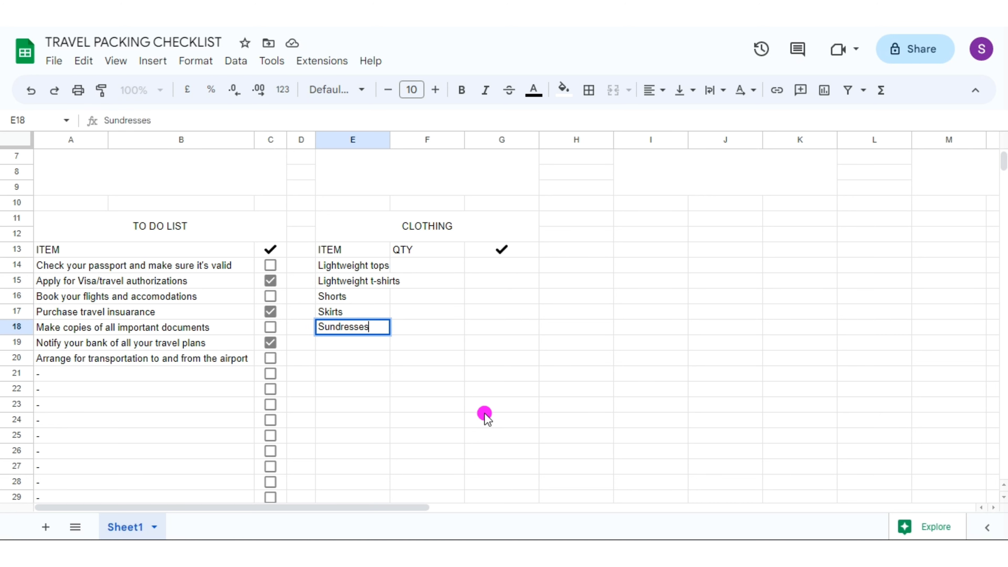
pyautogui.press('Return')
pyautogui.write('Maxi dresses')
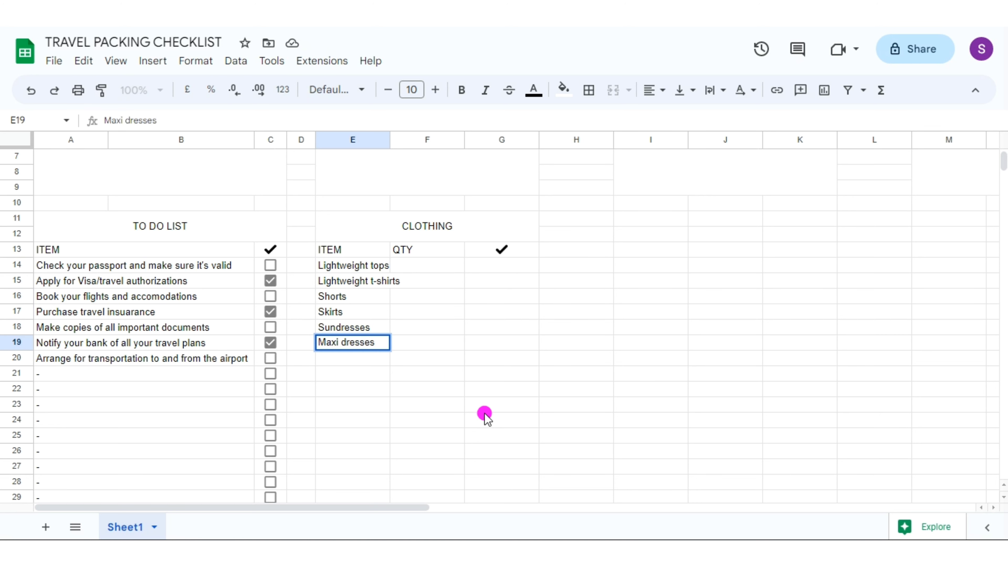
pyautogui.press('Return')
pyautogui.write('Swimsu')
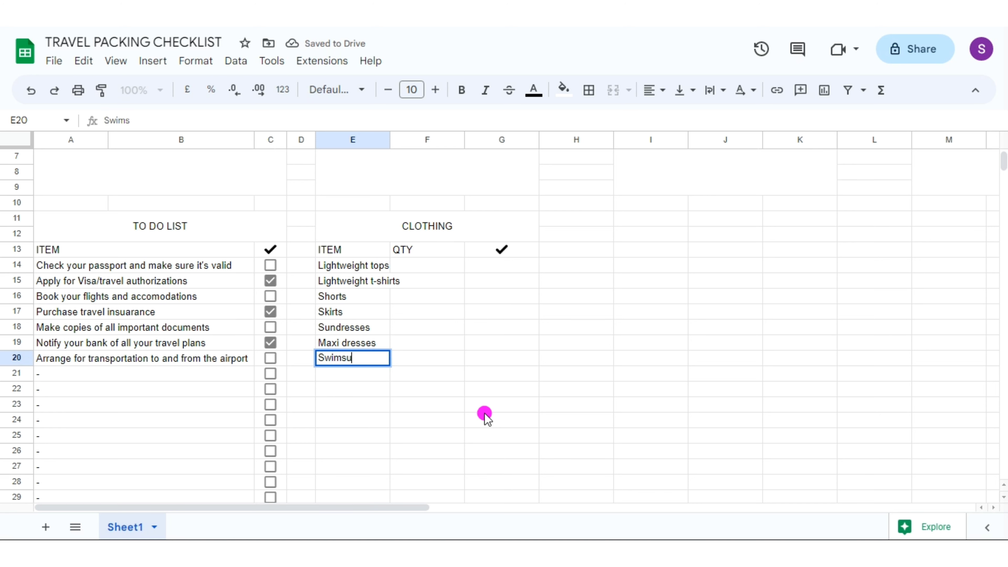
pyautogui.write('its')
pyautogui.press('Return')
# Step: Enter a dash in E21 and fill it down column E to row 35
pyautogui.write('-')
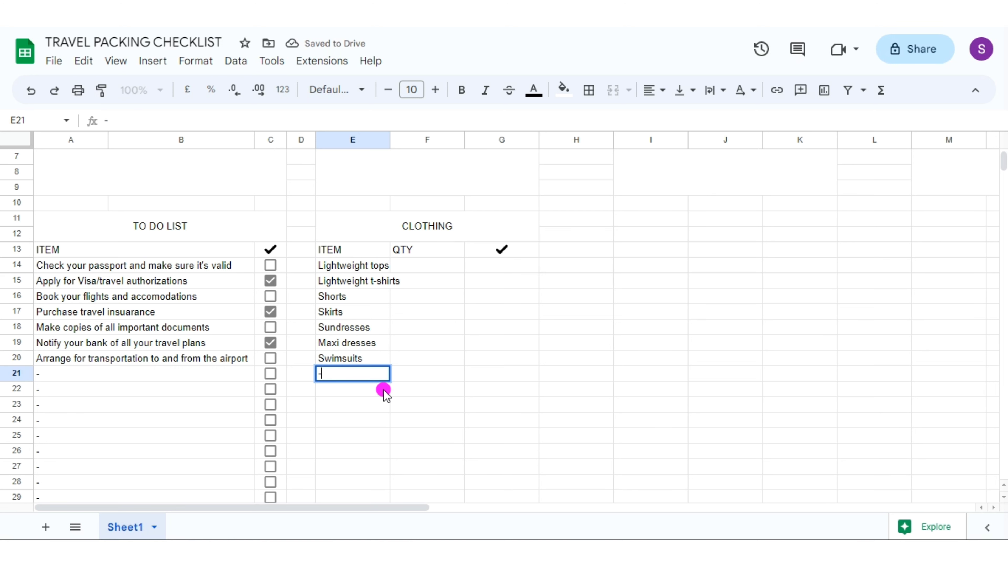
pyautogui.click(390, 382)
pyautogui.moveTo(390, 381); pyautogui.dragTo(864, 468)
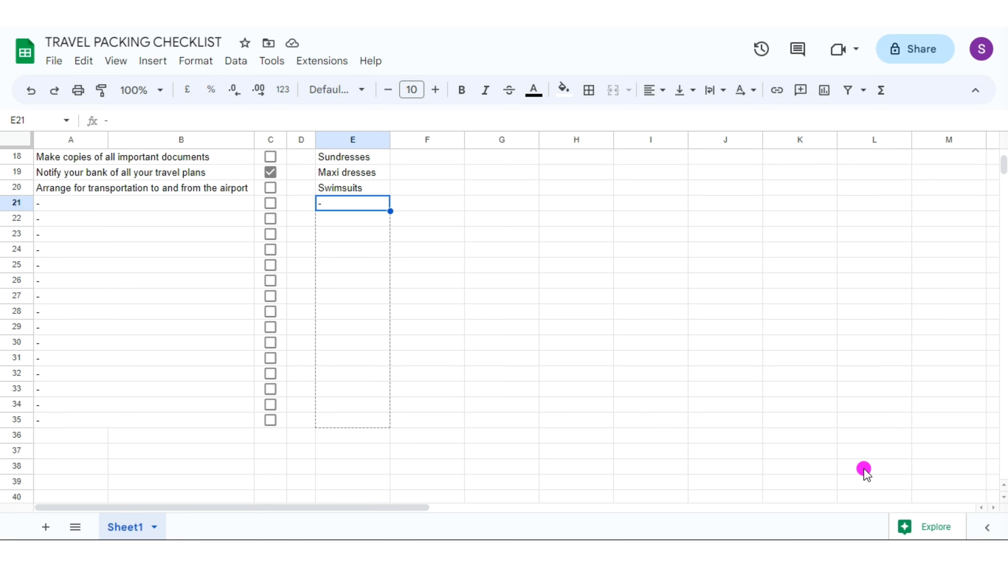
# Step: Enter quantities 10, 10, 5, 5, 5, 6, 10 in column F, with dashes filled below
pyautogui.click(427, 249)
pyautogui.write('10 10 5 5 5')
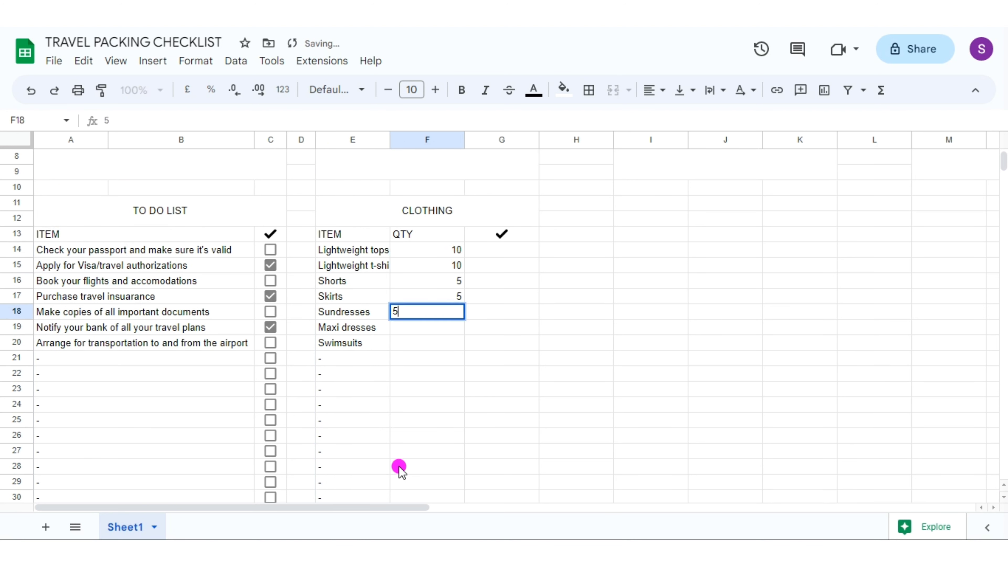
pyautogui.press('Return')
pyautogui.write('6 10')
pyautogui.press('Return')
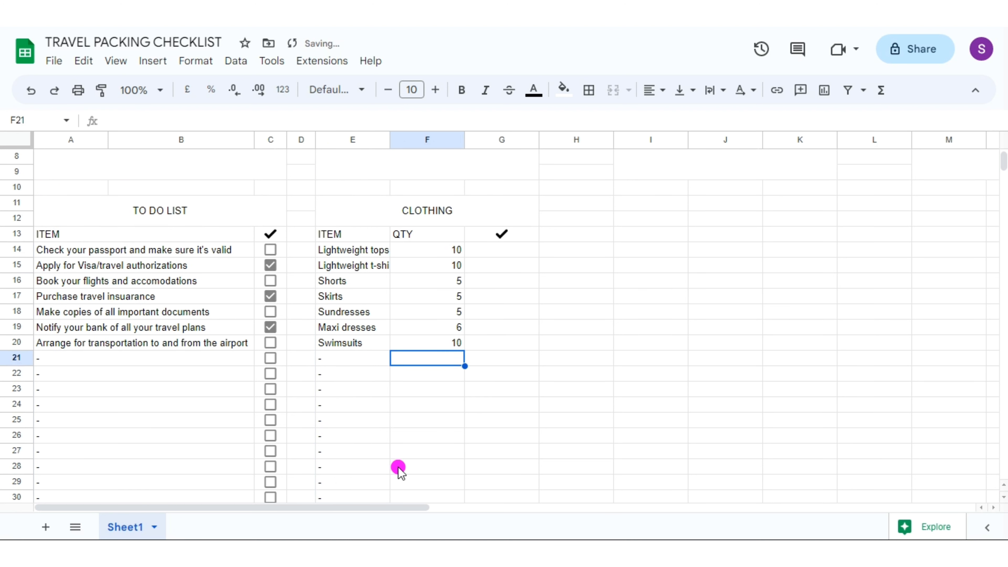
pyautogui.click(366, 360)
pyautogui.moveTo(390, 366)
pyautogui.mouseDown()
pyautogui.moveTo(452, 361)
pyautogui.moveTo(980, 512)
pyautogui.mouseUp()
pyautogui.click(436, 358)
# Step: Insert a tick box in G14 and fill it down to G35
pyautogui.hscroll(-5, 980, 512)
pyautogui.click(506, 238)
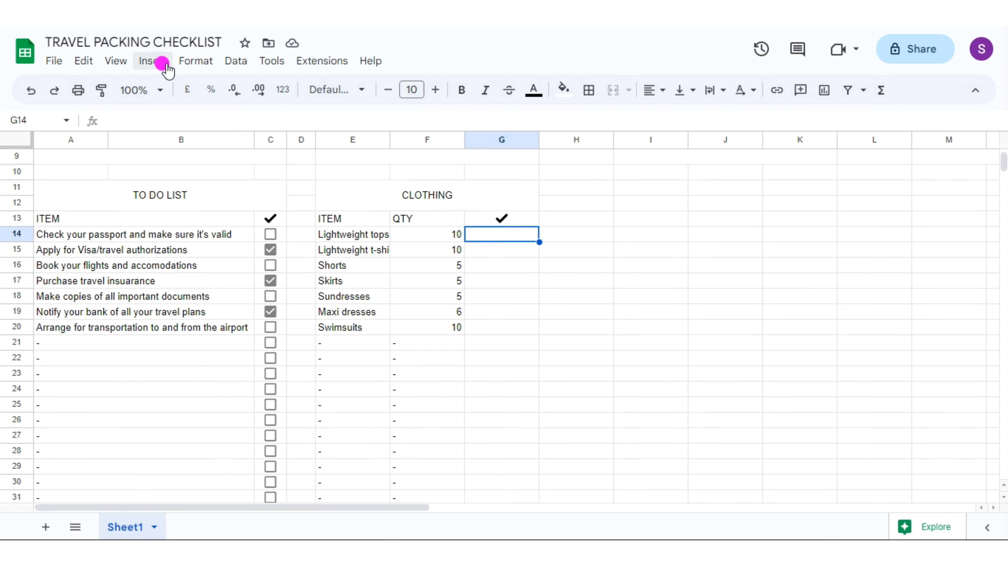
pyautogui.click(158, 62)
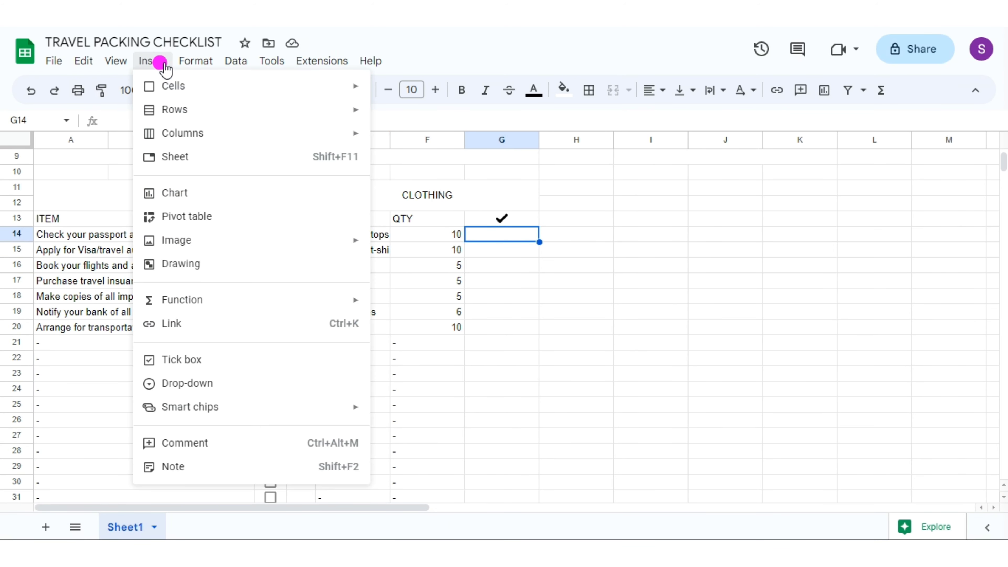
pyautogui.click(190, 364)
pyautogui.moveTo(538, 243); pyautogui.dragTo(1000, 485)
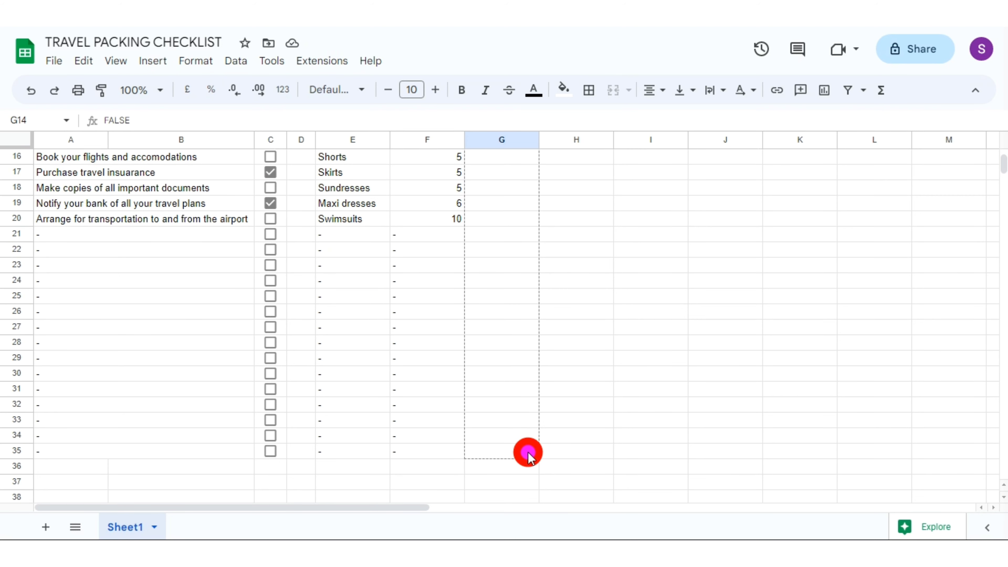
# Step: Narrow the clothing QTY, tick-box and gap columns to fit their contents
pyautogui.scroll(4, 477, 239)
pyautogui.click(476, 238)
pyautogui.moveTo(390, 139); pyautogui.dragTo(416, 140)
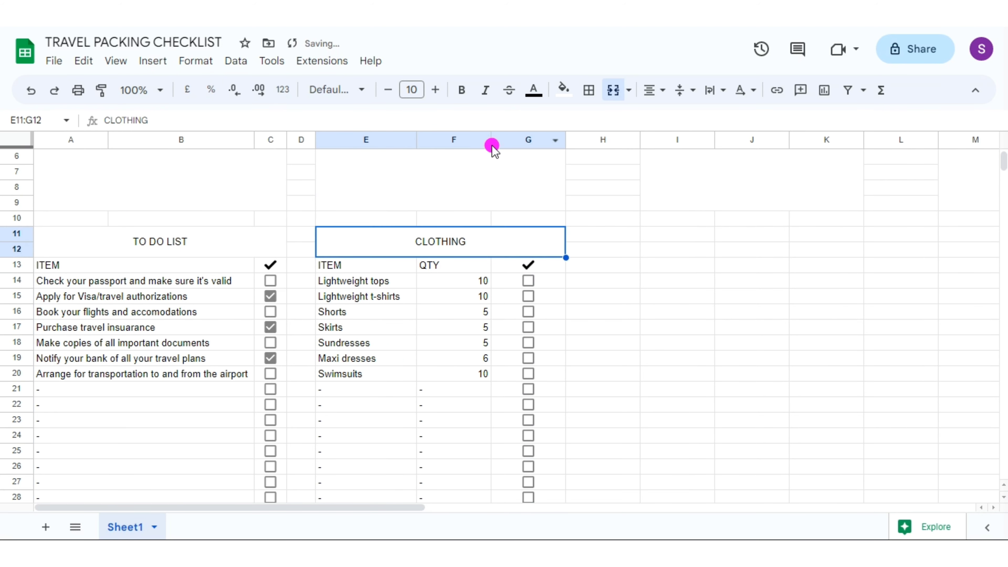
pyautogui.moveTo(556, 179); pyautogui.dragTo(446, 140)
pyautogui.moveTo(522, 140); pyautogui.dragTo(478, 140)
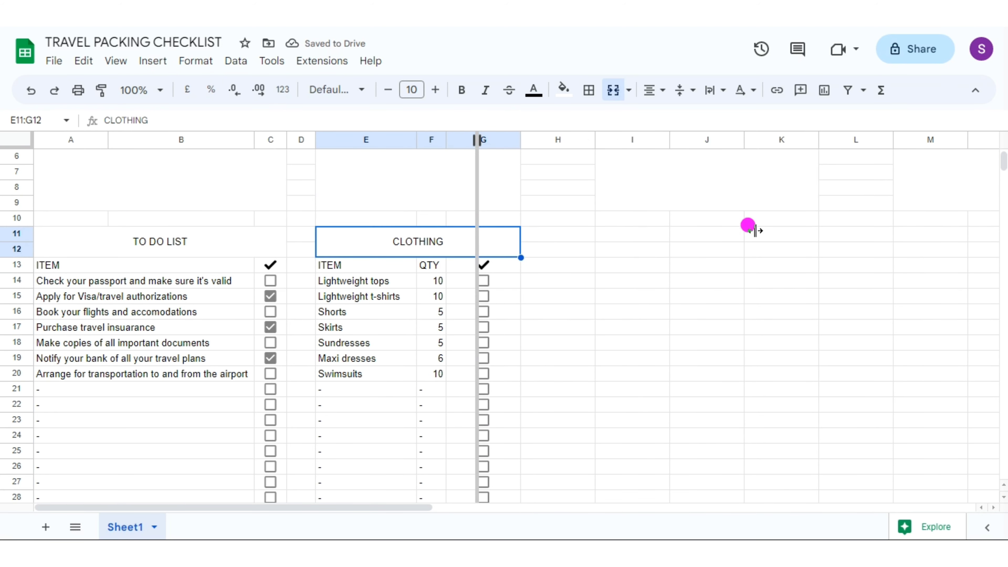
pyautogui.moveTo(551, 137); pyautogui.dragTo(505, 137)
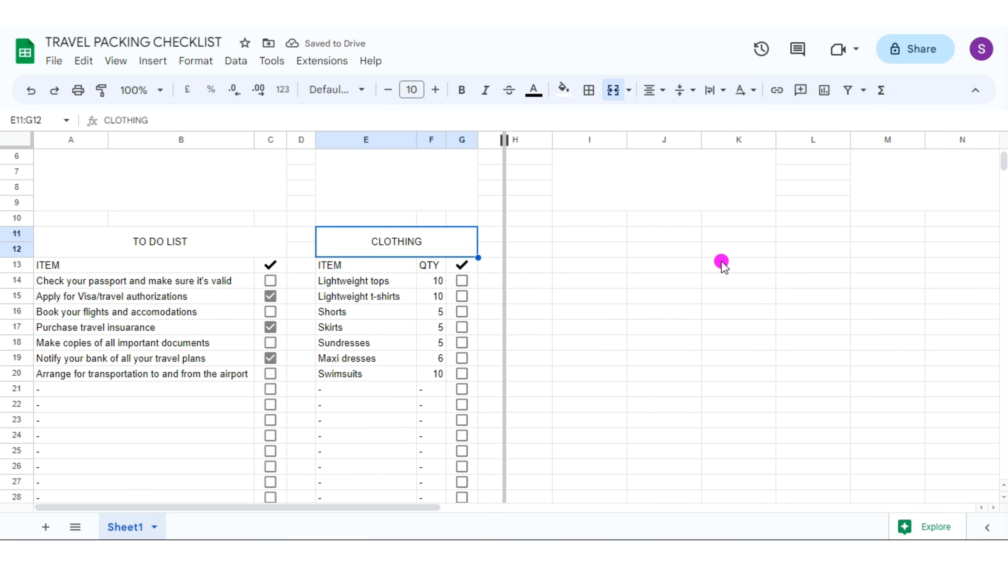
pyautogui.moveTo(542, 235); pyautogui.dragTo(694, 250)
# Step: Merge I11:K12 into an ACCESSORIES heading centred horizontally and vertically
pyautogui.click(613, 90)
pyautogui.write('ACCES')
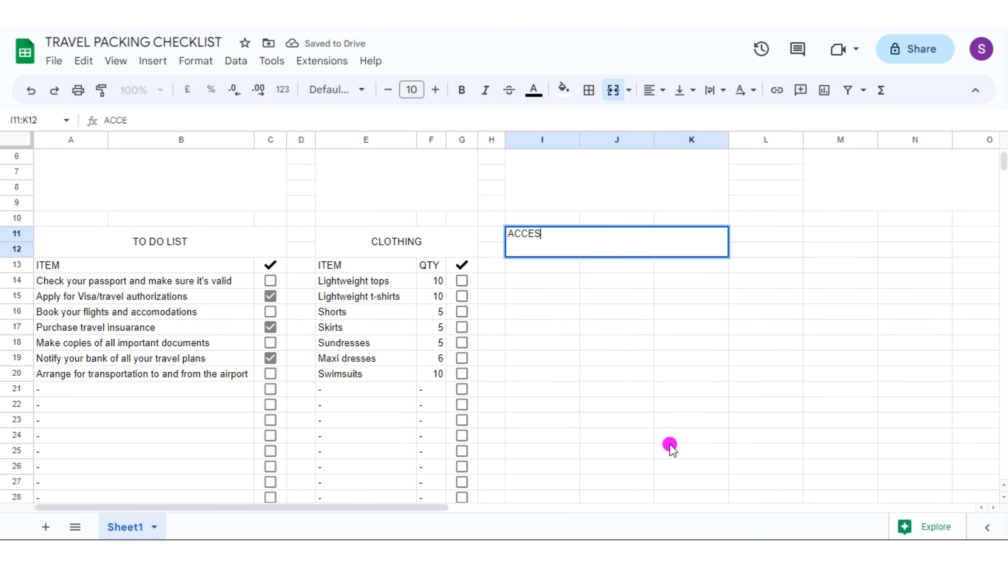
pyautogui.write('SORIES')
pyautogui.click(654, 90)
pyautogui.click(658, 112)
pyautogui.click(684, 89)
pyautogui.click(688, 112)
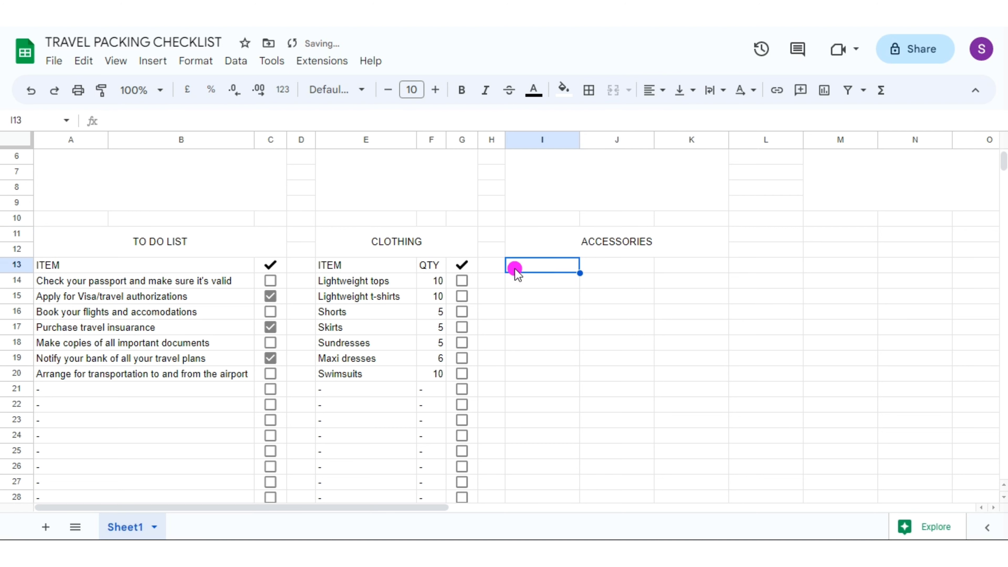
# Step: Copy the ITEM, QTY and tick headers from E13:G13 into I13
pyautogui.click(462, 265)
pyautogui.moveTo(412, 265); pyautogui.dragTo(457, 263)
pyautogui.rightClick(457, 263)
pyautogui.click(490, 125)
pyautogui.click(542, 267)
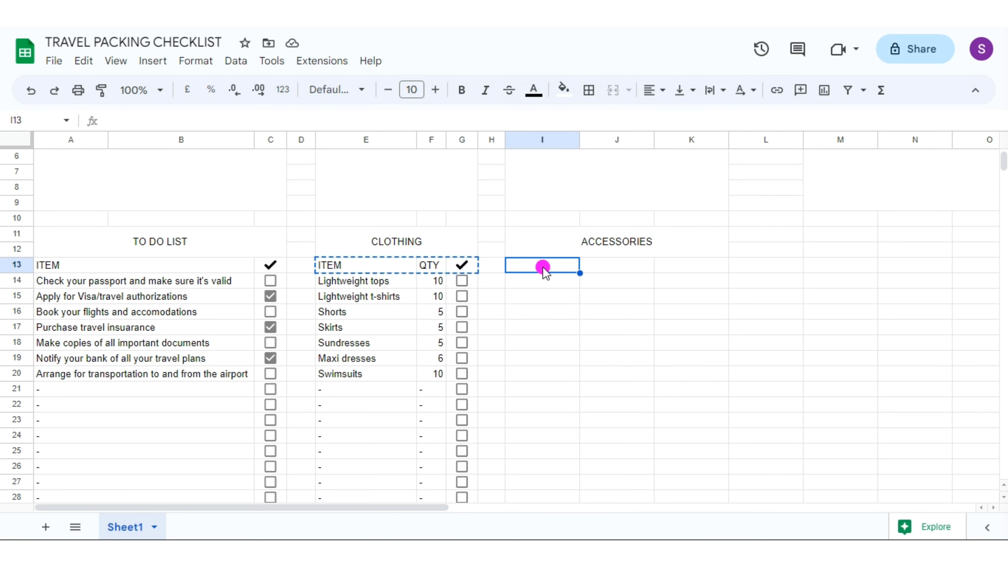
pyautogui.rightClick(542, 266)
pyautogui.click(601, 153)
# Step: List Beach towel, Sun hat, Sunglasses, Beach bag, Lightweight scarf, Jewelry and Belts in I14:I20
pyautogui.click(562, 282)
pyautogui.write('Beach towel')
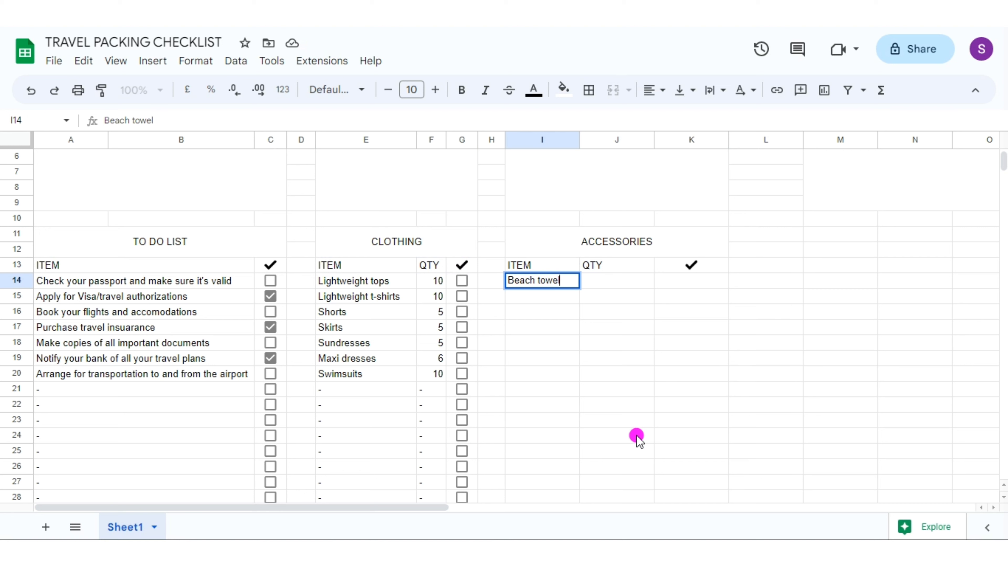
pyautogui.press('Return')
pyautogui.write('Sun hat')
pyautogui.press('Return')
pyautogui.write('Sunglasses')
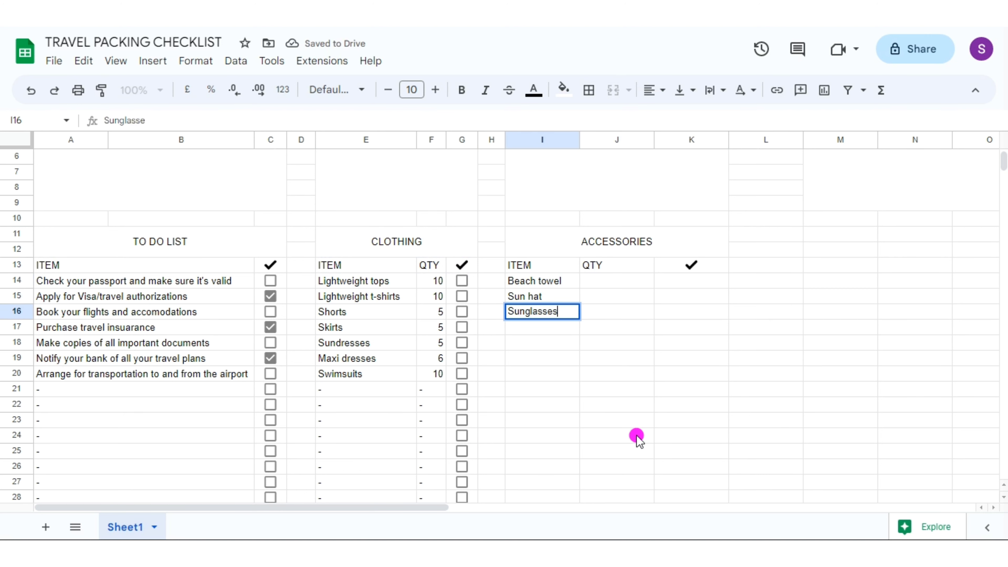
pyautogui.press('Return')
pyautogui.write('Beach bag')
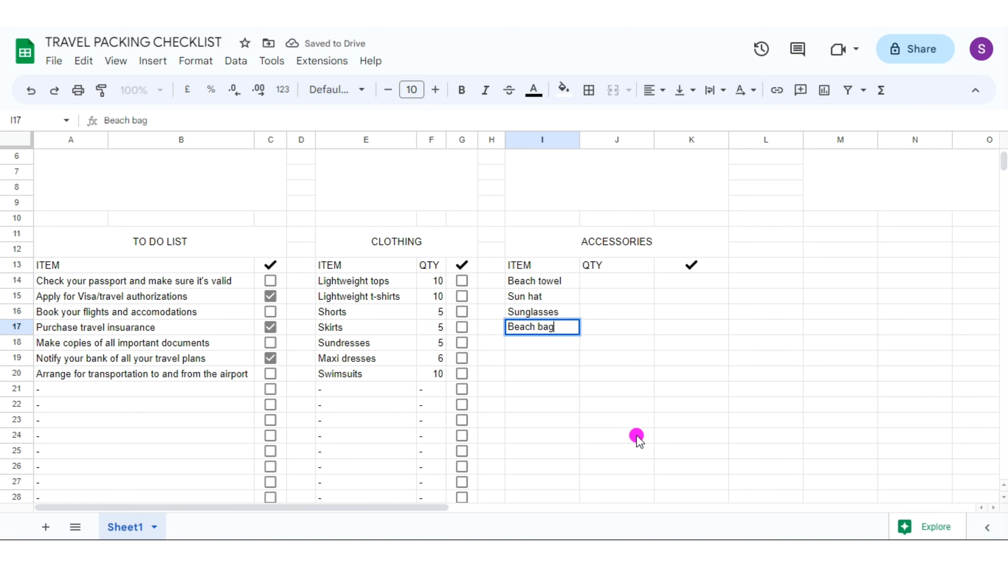
pyautogui.press('Return')
pyautogui.write('Lightweight scarf')
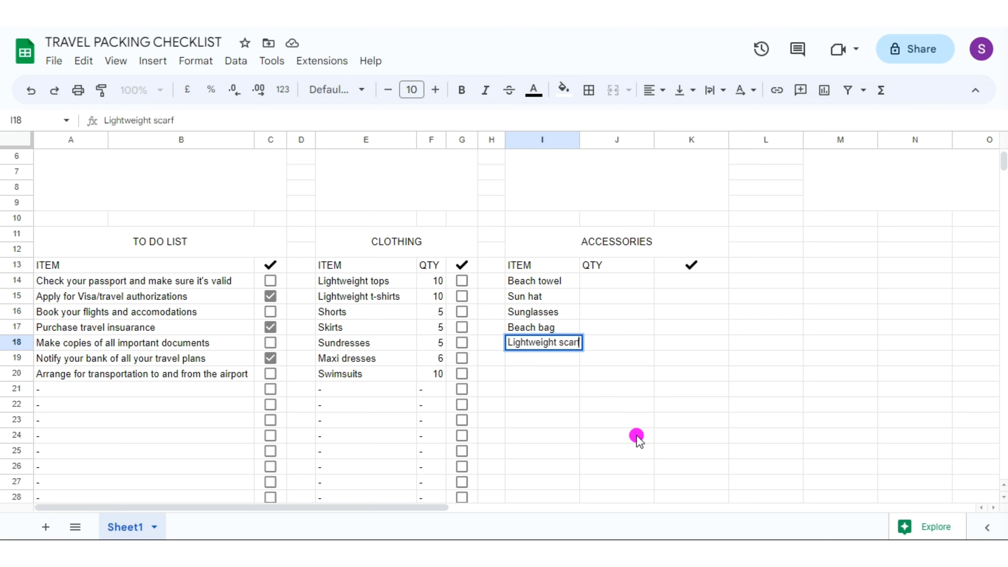
pyautogui.press('Return')
pyautogui.write('Jewelry')
pyautogui.press('Return')
pyautogui.write('Be')
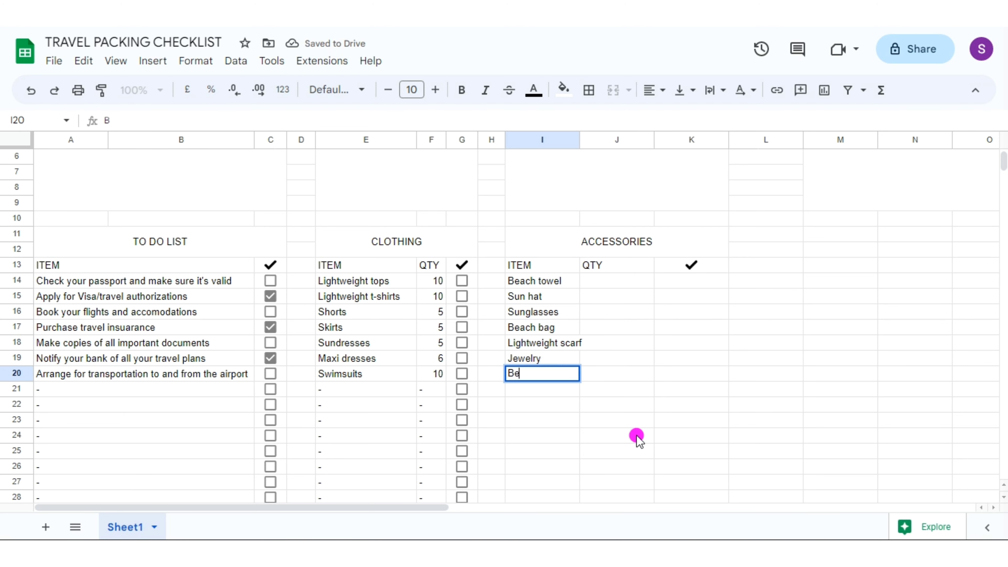
pyautogui.write('lts')
pyautogui.press('Return')
# Step: Enter accessory quantities 3, 1, 3, 2, 2, 5 and 2 in J14:J20
pyautogui.click(608, 281)
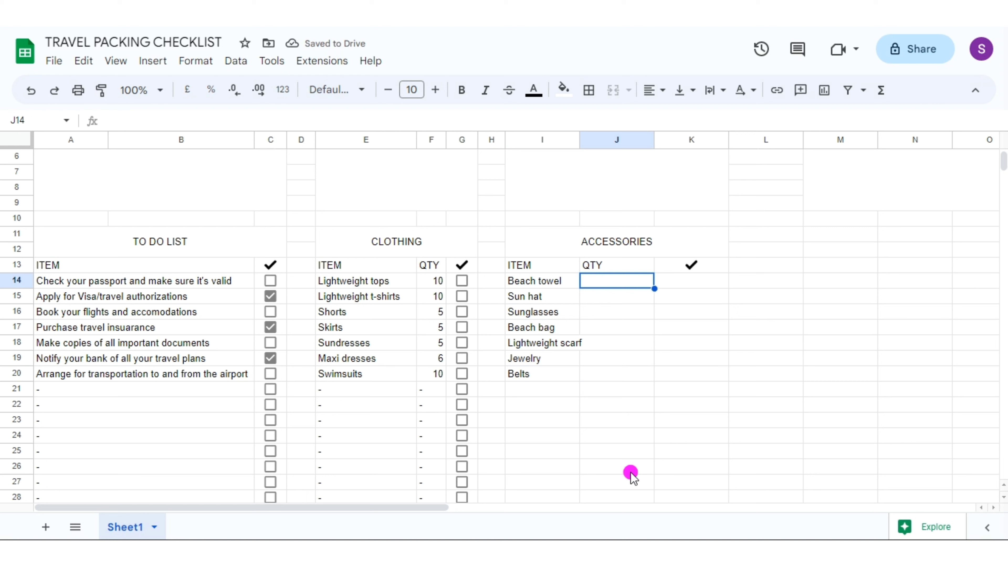
pyautogui.write('3')
pyautogui.press('Return')
pyautogui.write('1')
pyautogui.press('Return')
pyautogui.write('3 2 2')
pyautogui.press('Return')
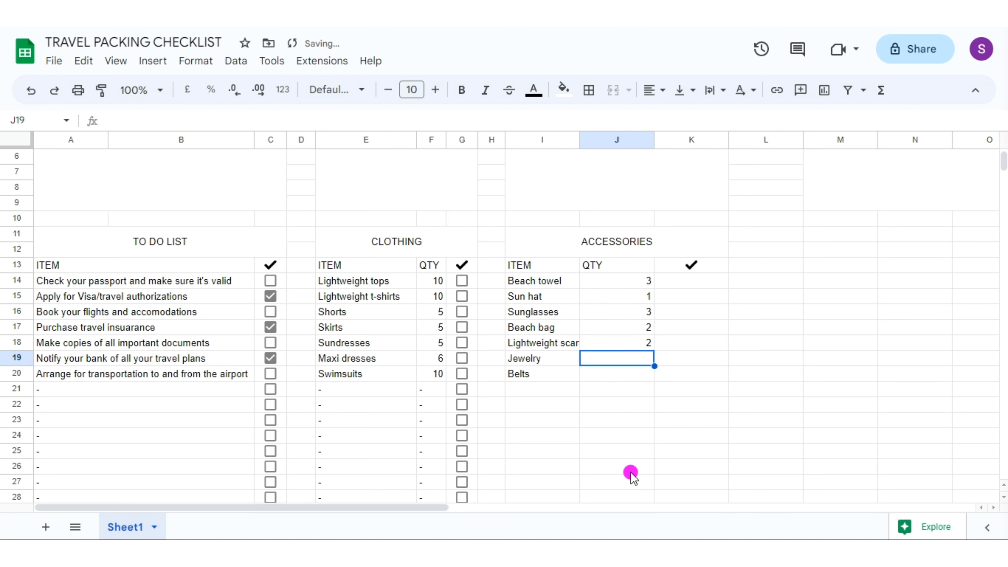
pyautogui.write('5')
pyautogui.press('Return')
pyautogui.write('2')
pyautogui.press('Return')
# Step: Add tick boxes down column K and fill dashes and tick boxes to row 35
pyautogui.click(687, 281)
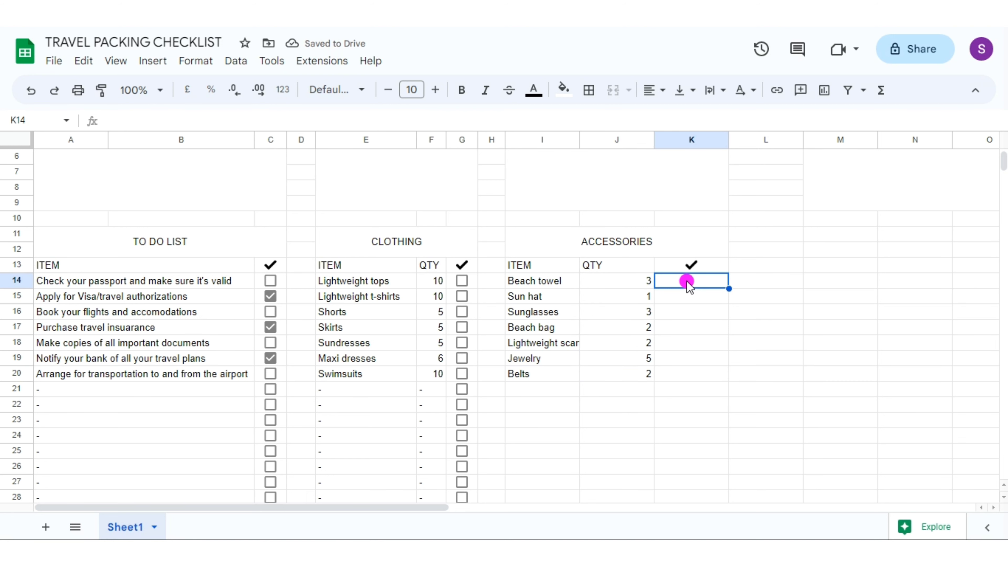
pyautogui.click(152, 61)
pyautogui.click(180, 358)
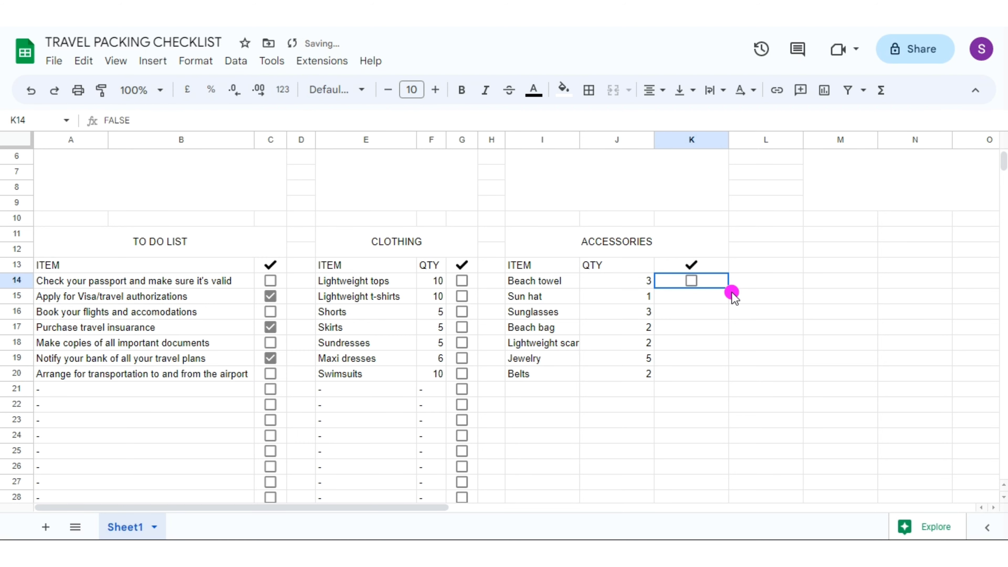
pyautogui.moveTo(728, 288); pyautogui.dragTo(551, 387)
pyautogui.click(551, 389)
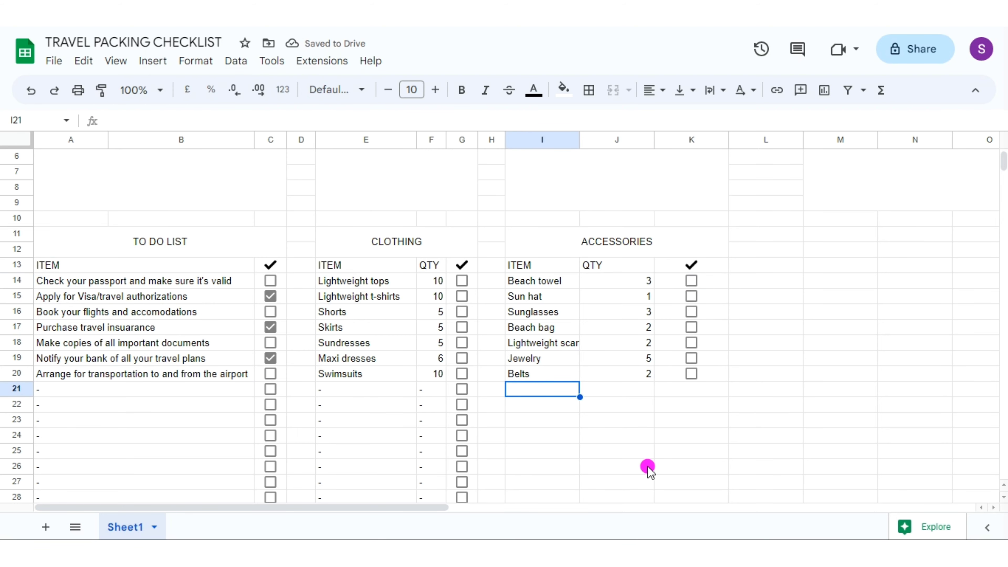
pyautogui.write('-')
pyautogui.click(706, 373)
pyautogui.moveTo(729, 381); pyautogui.dragTo(725, 392)
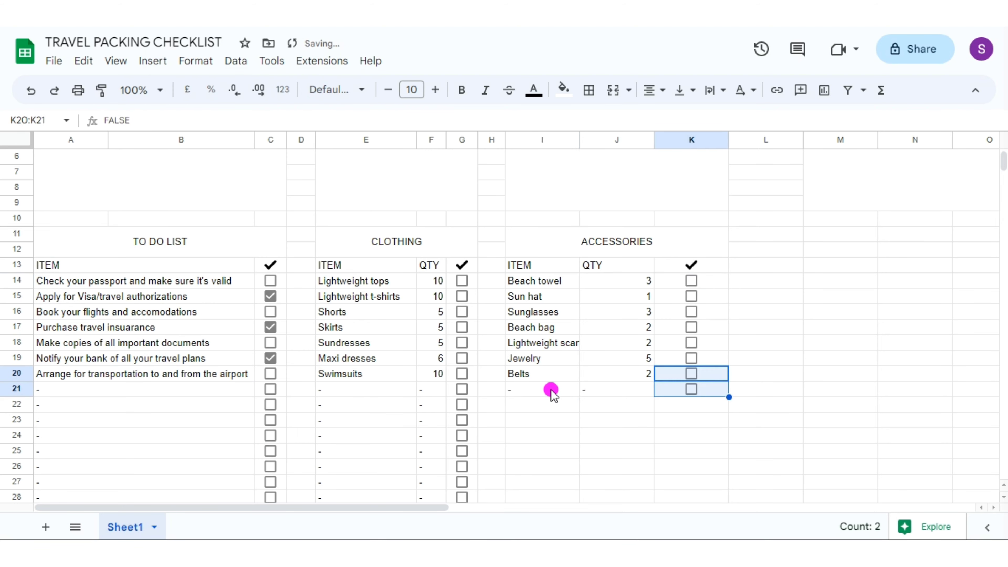
pyautogui.moveTo(551, 389)
pyautogui.mouseDown()
pyautogui.moveTo(729, 397)
pyautogui.moveTo(720, 439)
pyautogui.mouseUp()
# Step: Widen the accessories item column and narrow its QTY, tick-box and gap columns
pyautogui.scroll(3, 598, 244)
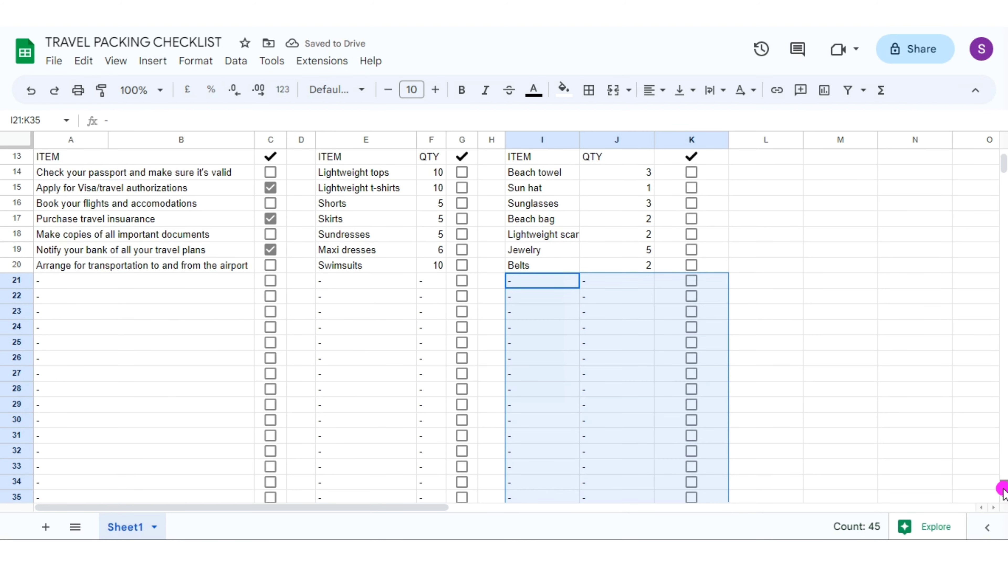
pyautogui.click(551, 232)
pyautogui.moveTo(580, 139); pyautogui.dragTo(613, 141)
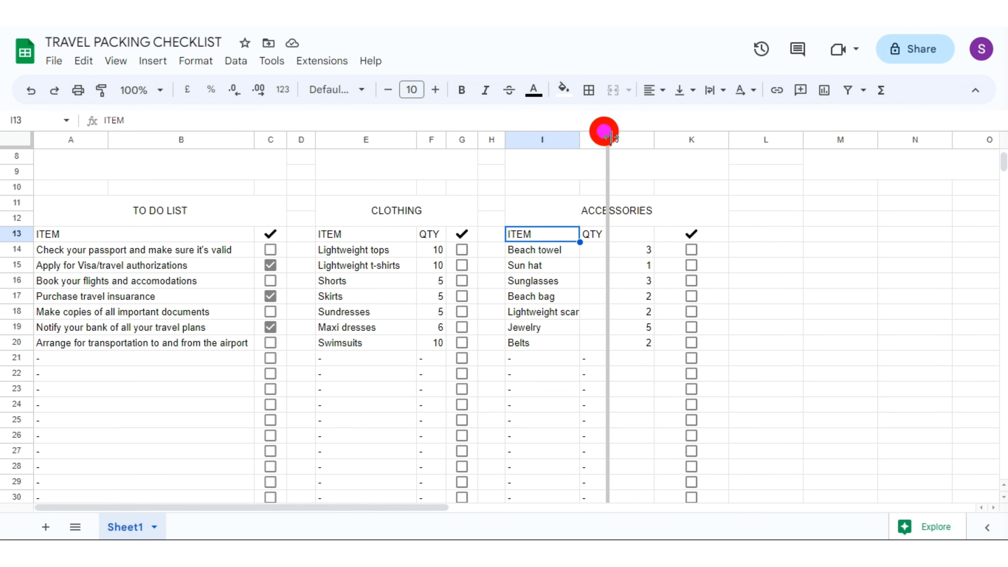
pyautogui.moveTo(687, 139)
pyautogui.mouseDown()
pyautogui.moveTo(637, 146)
pyautogui.moveTo(674, 158)
pyautogui.mouseUp()
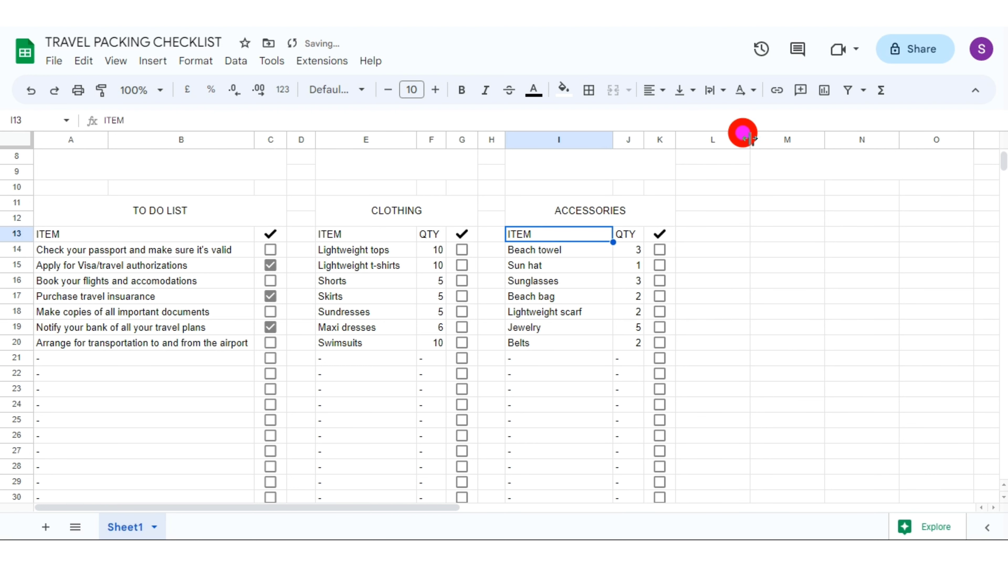
pyautogui.moveTo(750, 140); pyautogui.dragTo(703, 140)
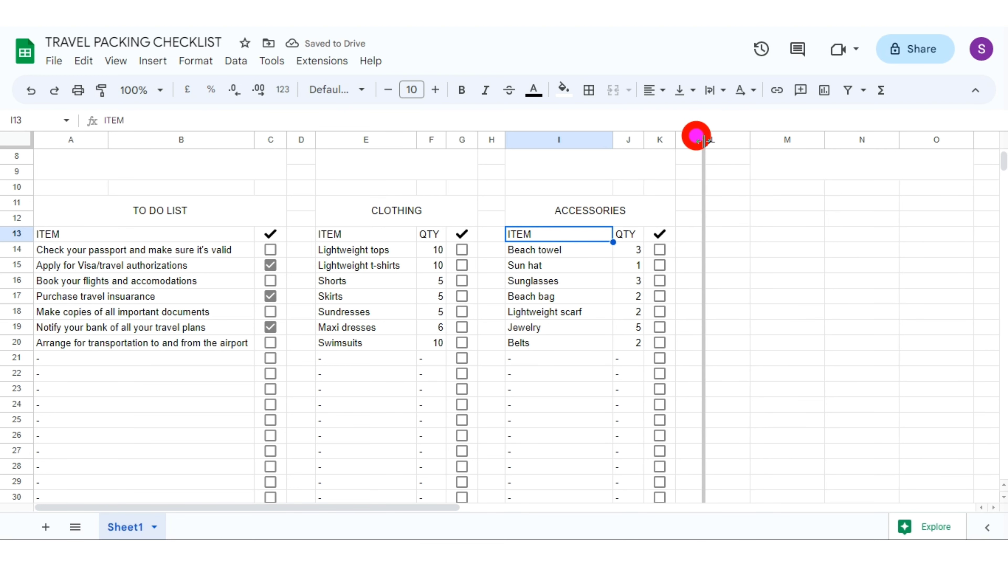
pyautogui.click(736, 220)
# Step: Merge M11:O12 into a centred ESSENTIALS heading
pyautogui.moveTo(743, 222); pyautogui.dragTo(889, 204)
pyautogui.click(614, 90)
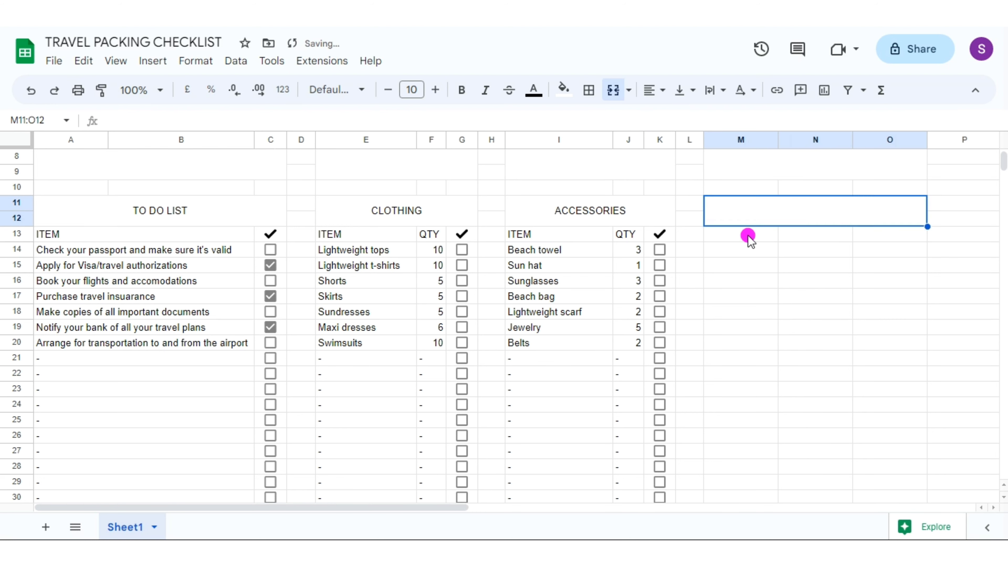
pyautogui.write('ESSENTIALS')
pyautogui.click(662, 90)
pyautogui.click(676, 119)
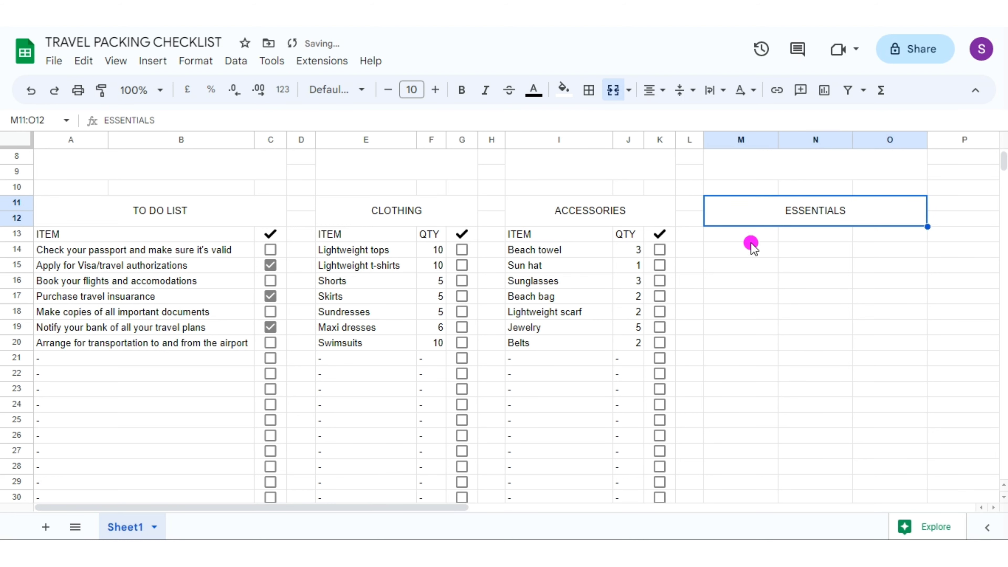
# Step: Copy the accessories column headers I13:K13
pyautogui.moveTo(515, 234); pyautogui.dragTo(659, 234)
pyautogui.rightClick(625, 233)
pyautogui.click(671, 126)
# Step: Paste the ITEM, QTY and tick headers into M13 and enter Passport in M14
pyautogui.rightClick(732, 234)
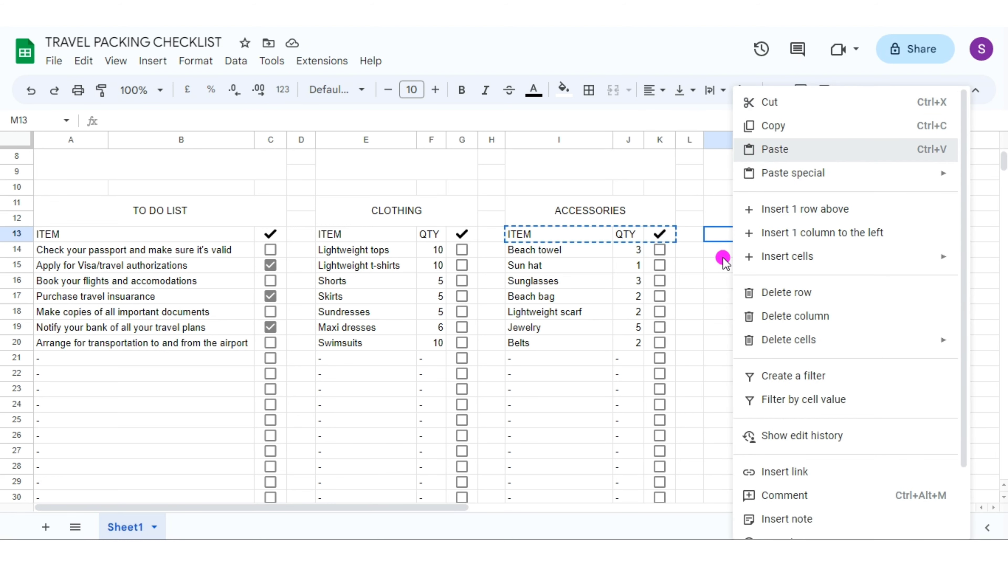
pyautogui.click(753, 149)
pyautogui.click(724, 250)
pyautogui.write('Paa')
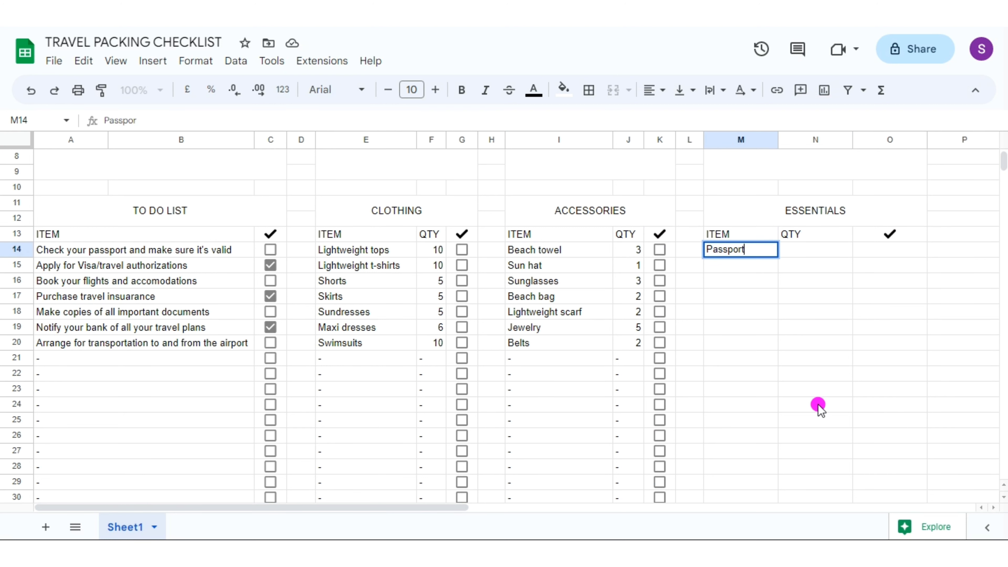
pyautogui.press('Return')
# Step: List Visa, ID, Travel Insurance, Foreign cash, Credit/ATM cards and Maps/guidebook below Passport
pyautogui.write('Visa ID Travel Insuran')
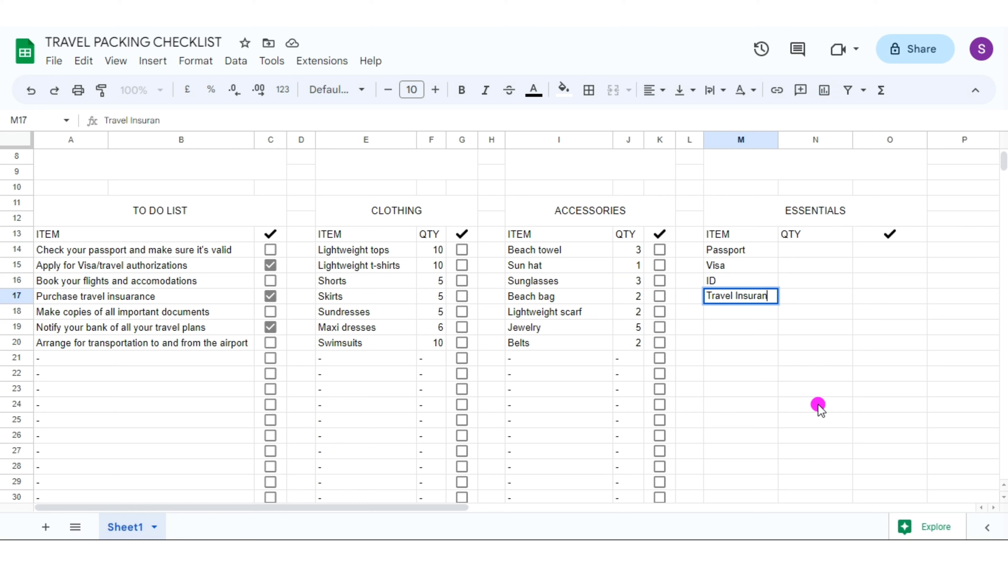
pyautogui.write('ce')
pyautogui.press('Return')
pyautogui.write('Foreign cash')
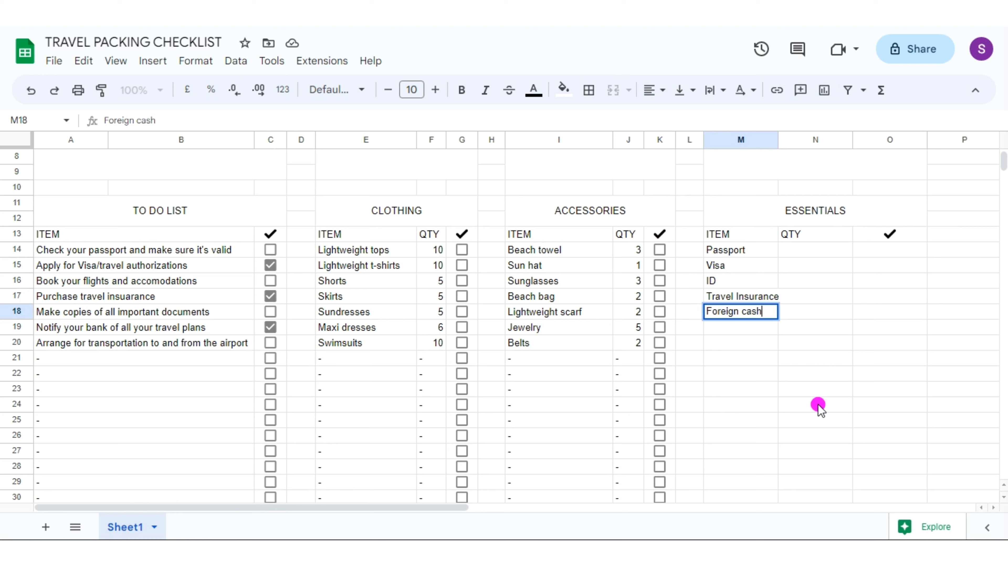
pyautogui.press('Return')
pyautogui.write('Credit/ATM cards')
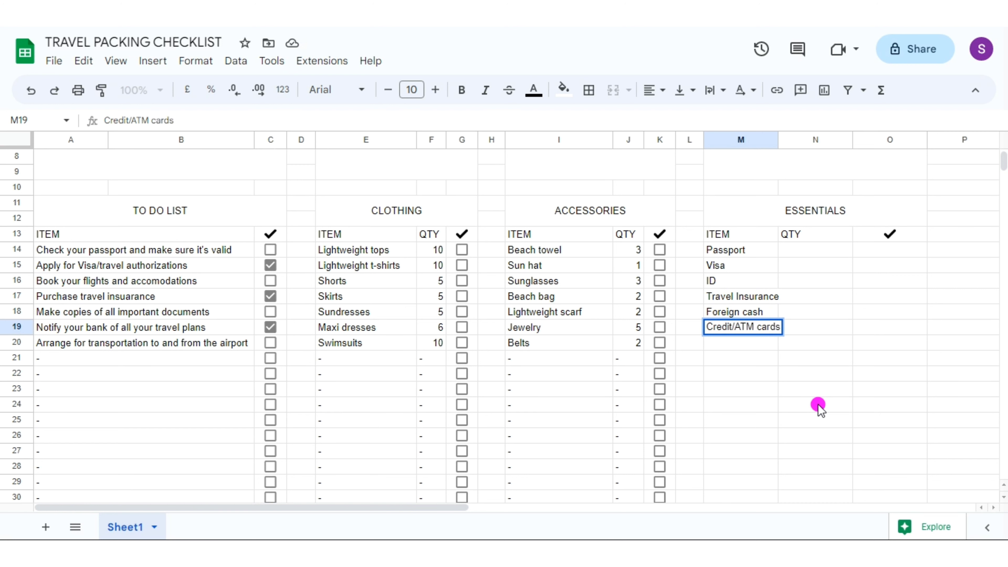
pyautogui.press('Return')
pyautogui.write('Maps/guide')
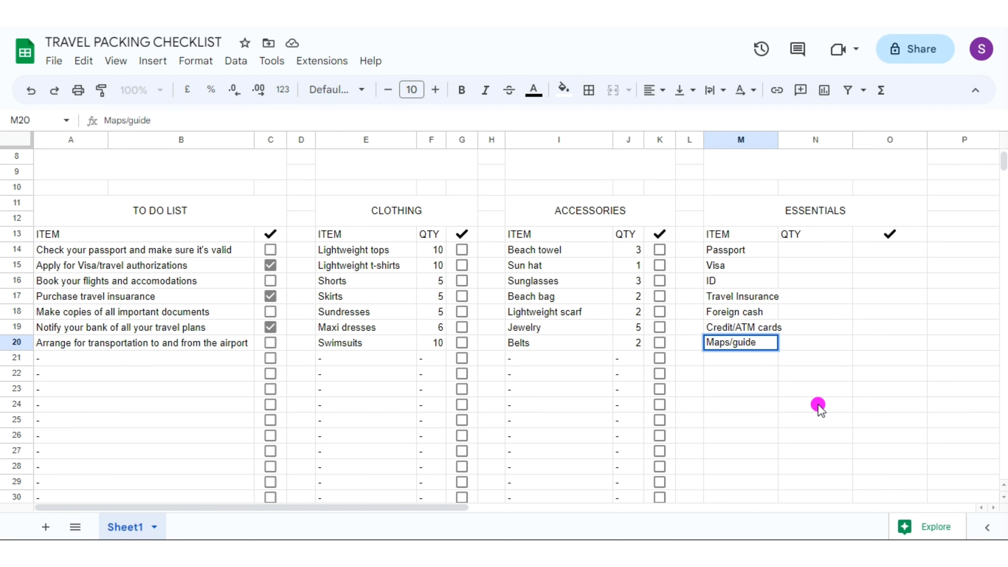
pyautogui.write('ok')
pyautogui.press('Return')
# Step: Enter essentials quantities 1, 1, 1, 1, 1, 2, 2 in N14:N20 and a dash placeholder in row 21
pyautogui.click(816, 249)
pyautogui.write('1')
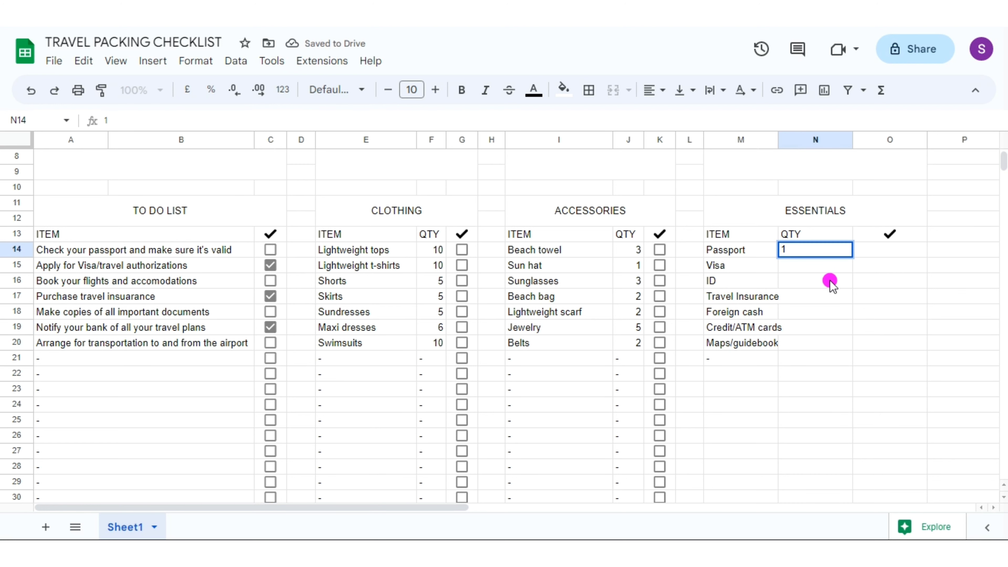
pyautogui.write(' 1 1 1')
pyautogui.press('Return')
pyautogui.write('1')
pyautogui.press('Return')
pyautogui.write('2')
pyautogui.press('Return')
pyautogui.write('2')
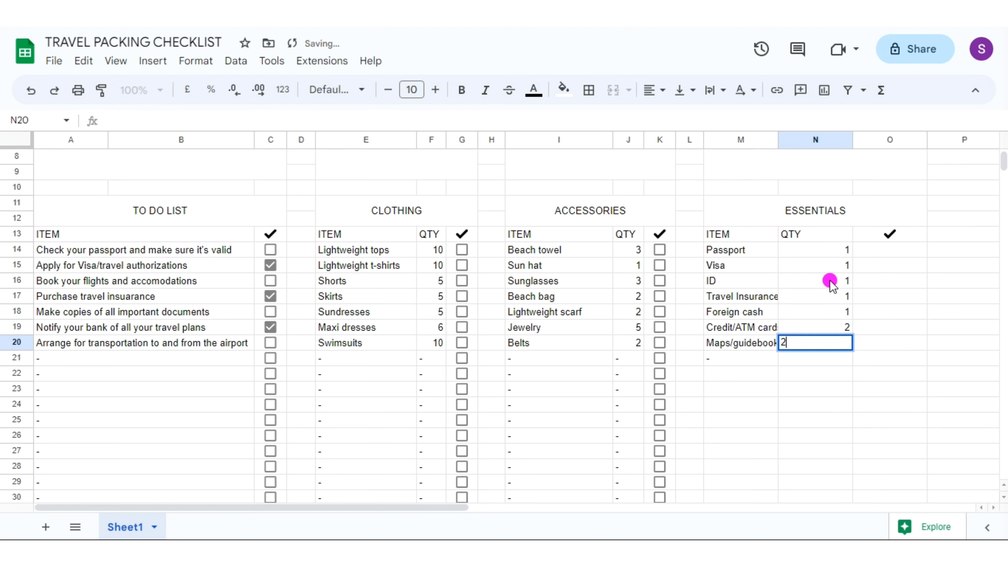
pyautogui.press('Return')
pyautogui.write('-')
# Step: Add a tick box in O14, copy it down to row 21, and fill the placeholder row to row 35
pyautogui.click(889, 249)
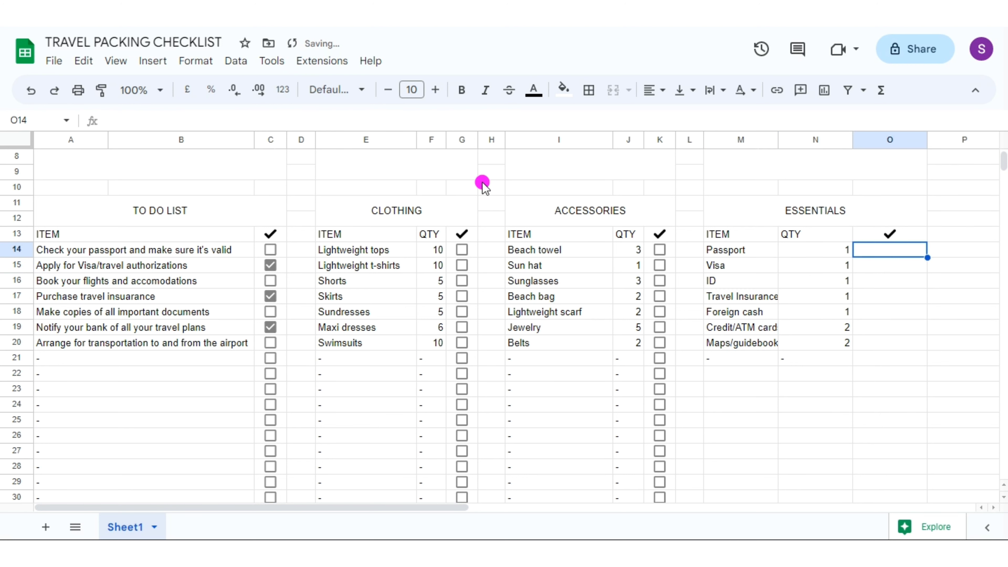
pyautogui.click(153, 61)
pyautogui.click(182, 359)
pyautogui.moveTo(928, 258); pyautogui.dragTo(905, 359)
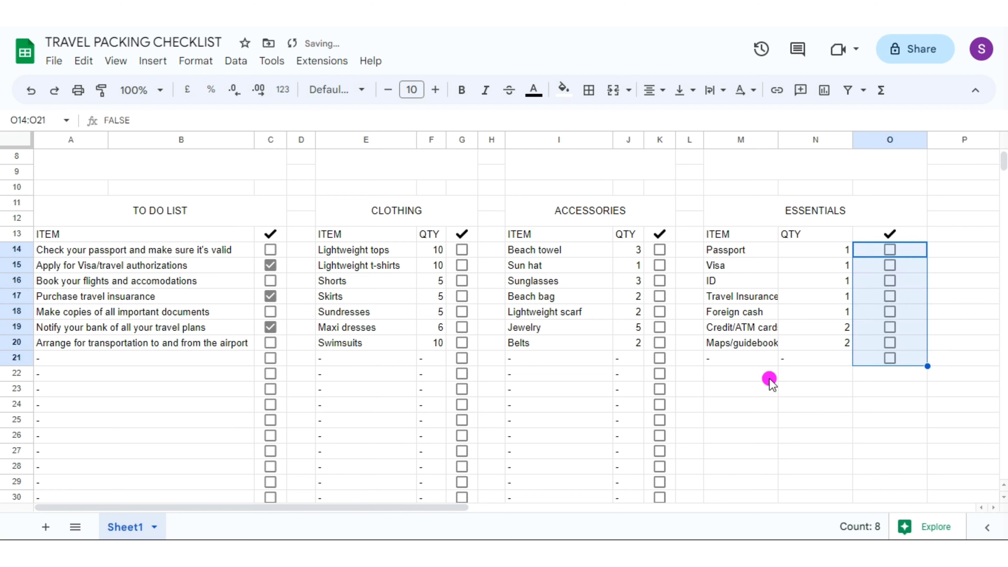
pyautogui.moveTo(740, 358)
pyautogui.mouseDown()
pyautogui.moveTo(894, 360)
pyautogui.moveTo(1004, 488)
pyautogui.mouseUp()
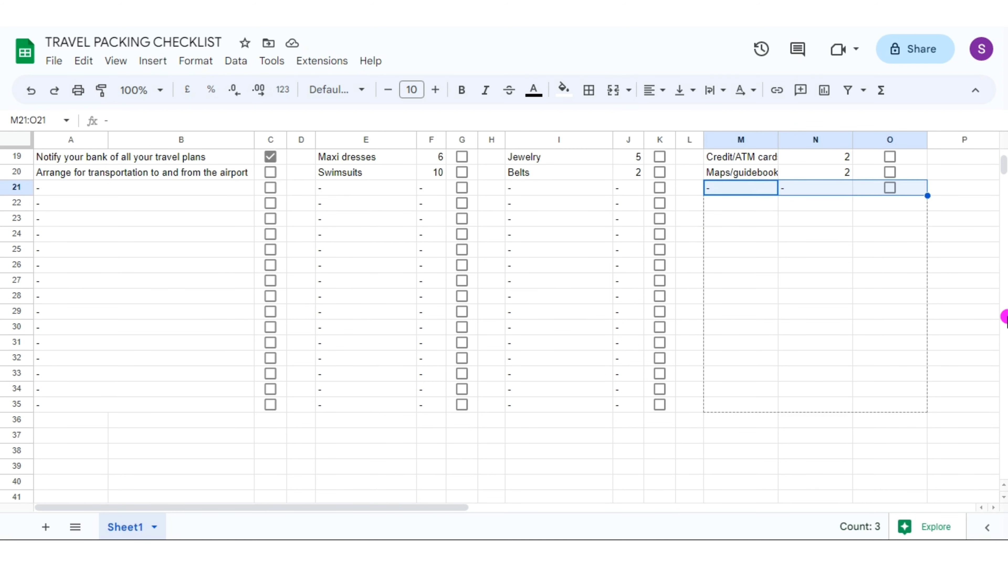
# Step: Narrow the essentials QTY, tick and gap columns and widen the item columns
pyautogui.scroll(5, 972, 357)
pyautogui.moveTo(852, 139); pyautogui.dragTo(807, 139)
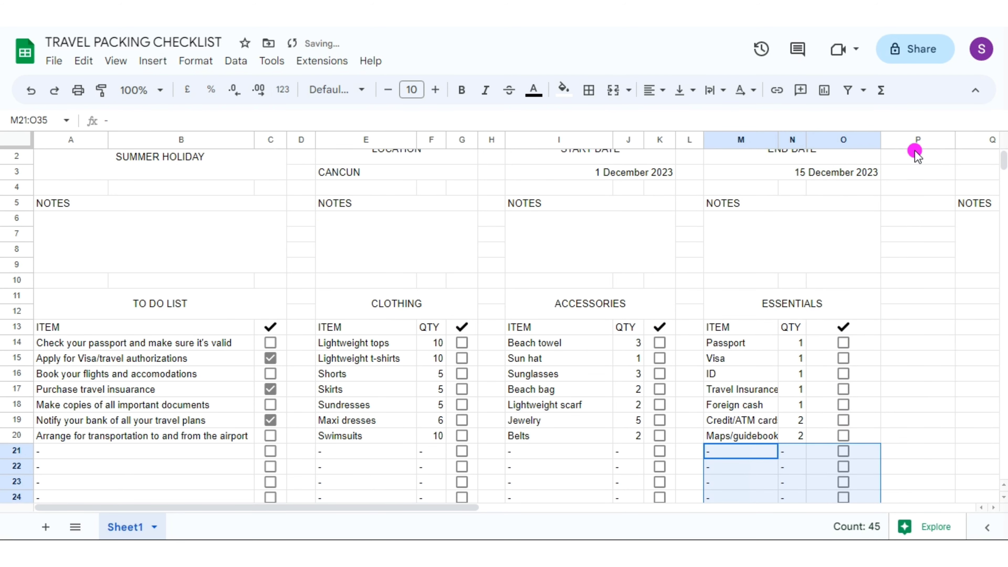
pyautogui.moveTo(881, 139); pyautogui.dragTo(836, 158)
pyautogui.moveTo(777, 139); pyautogui.dragTo(815, 137)
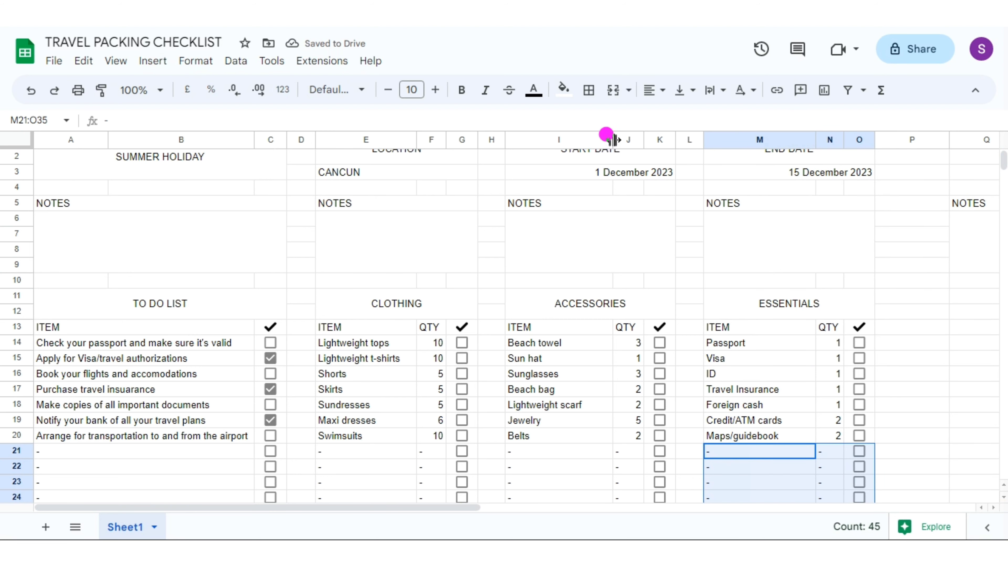
pyautogui.moveTo(644, 140); pyautogui.dragTo(621, 137)
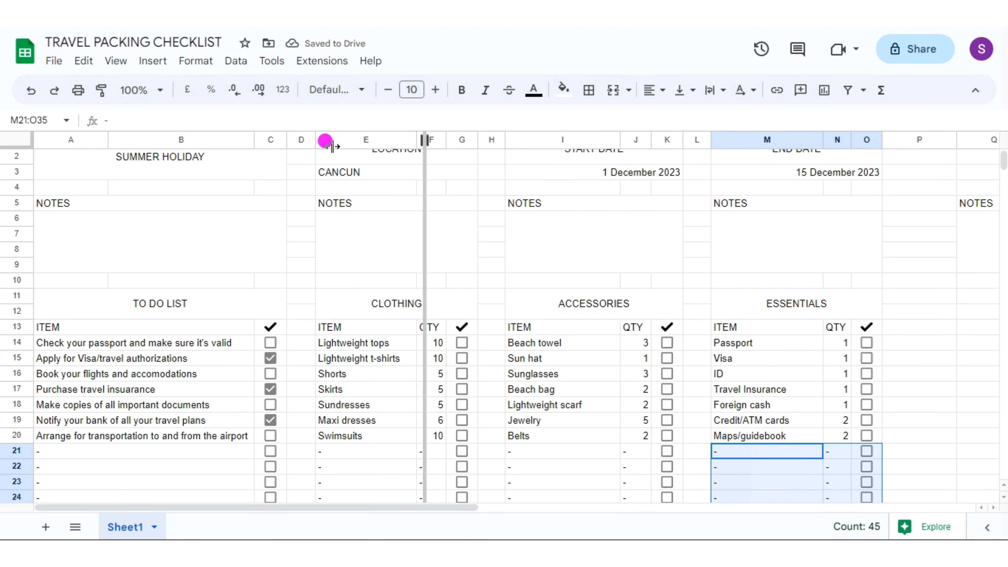
pyautogui.moveTo(415, 140); pyautogui.dragTo(424, 139)
pyautogui.moveTo(957, 140); pyautogui.dragTo(919, 138)
pyautogui.hscroll(8, 989, 512)
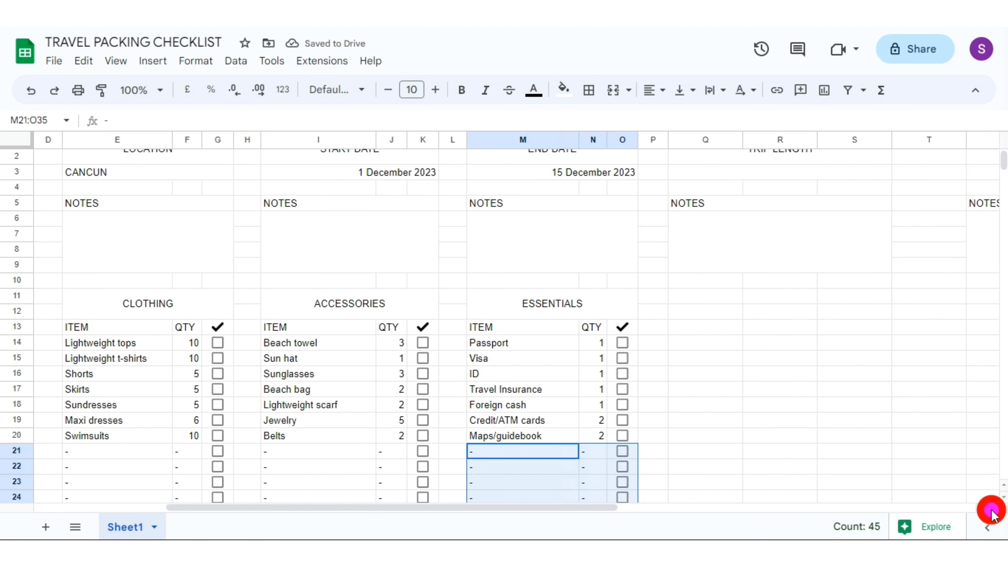
# Step: Merge Q11:S12 into a TOILETRIES heading centred horizontally and vertically
pyautogui.moveTo(558, 294); pyautogui.dragTo(714, 311)
pyautogui.click(613, 89)
pyautogui.write('TOILETRIES')
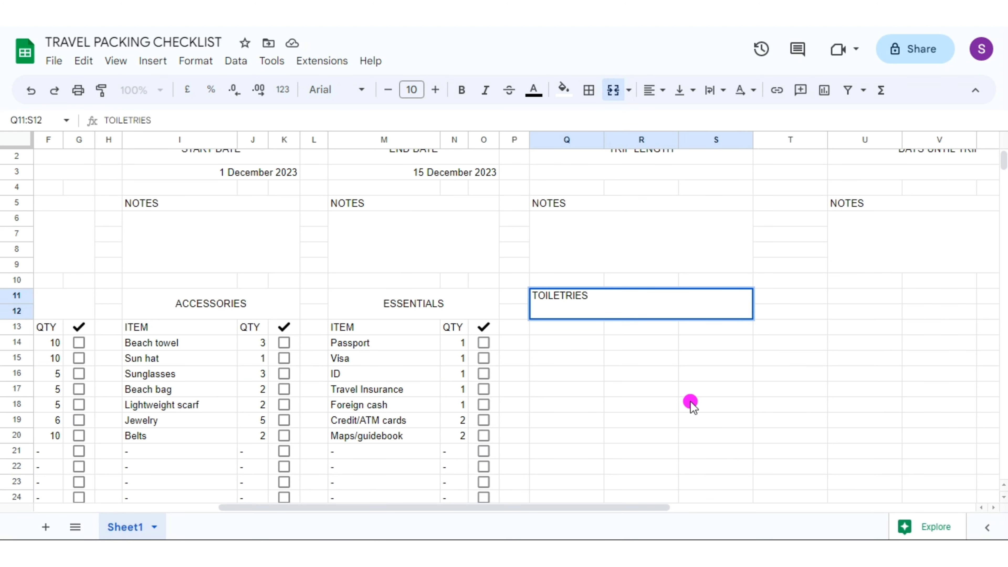
pyautogui.press('Return')
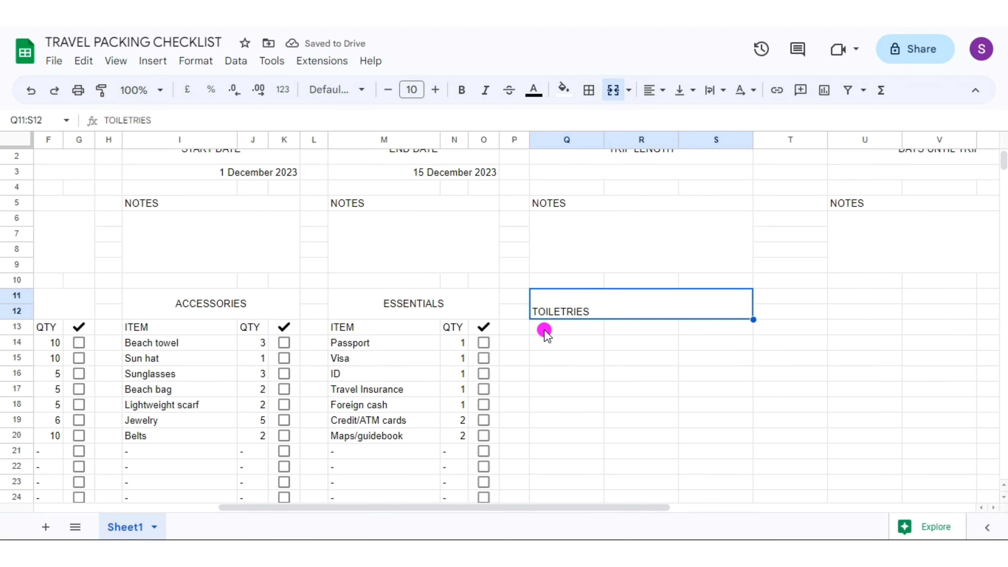
pyautogui.click(653, 90)
pyautogui.click(677, 120)
pyautogui.click(684, 90)
pyautogui.click(700, 119)
# Step: Copy the ITEM, QTY and tick headers from M13:O13 into Q13
pyautogui.moveTo(342, 327); pyautogui.dragTo(472, 327)
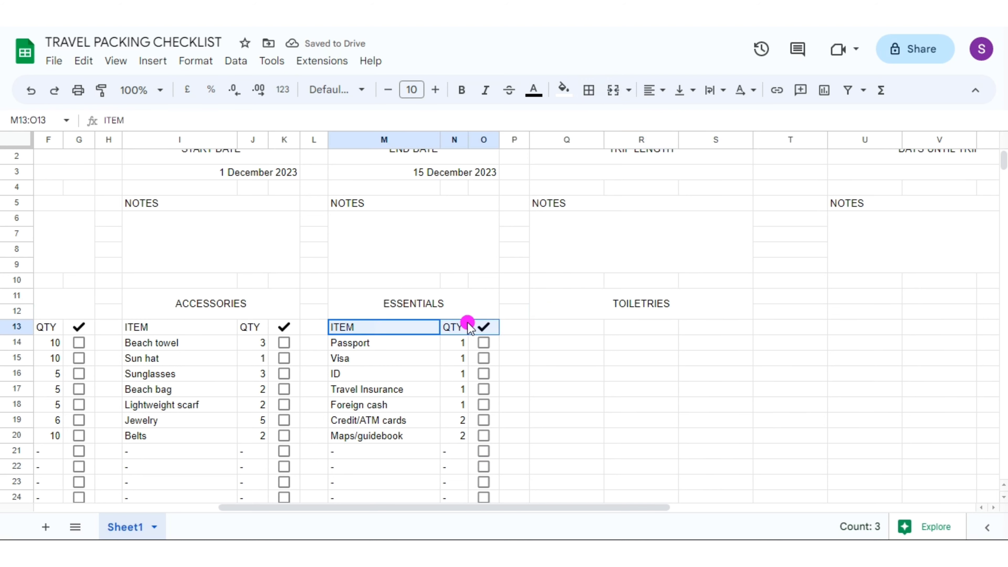
pyautogui.hotkey('ctrl', 'c')
pyautogui.click(569, 328)
pyautogui.hotkey('ctrl', 'v')
pyautogui.press('Down')
# Step: List Toothbrush, Toothpaste, Conditioner, Shampoo, Body wash, Moisturizer and Sunscreen in Q14:Q20
pyautogui.write('Too')
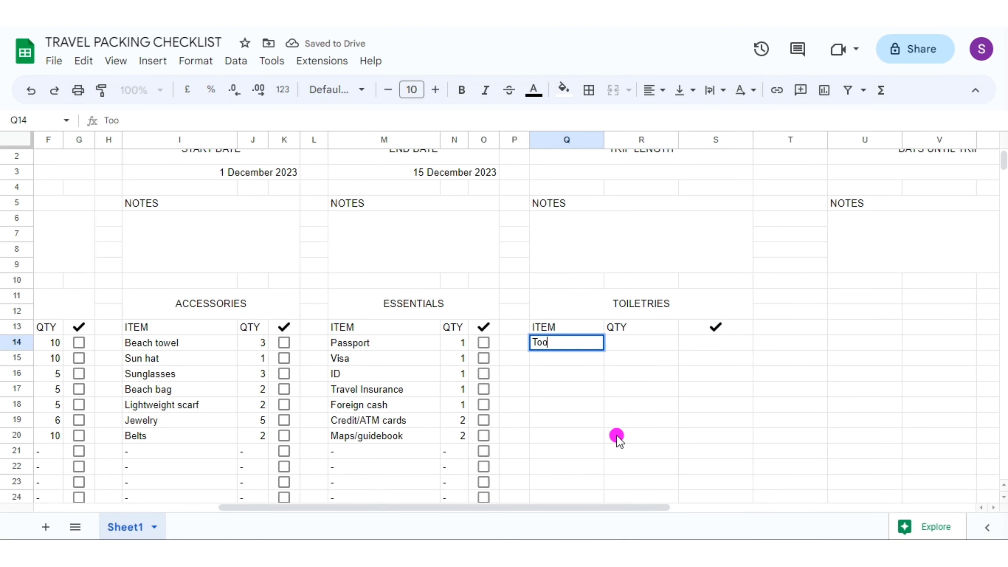
pyautogui.press('Return')
pyautogui.write('Toothpaste')
pyautogui.press('Return')
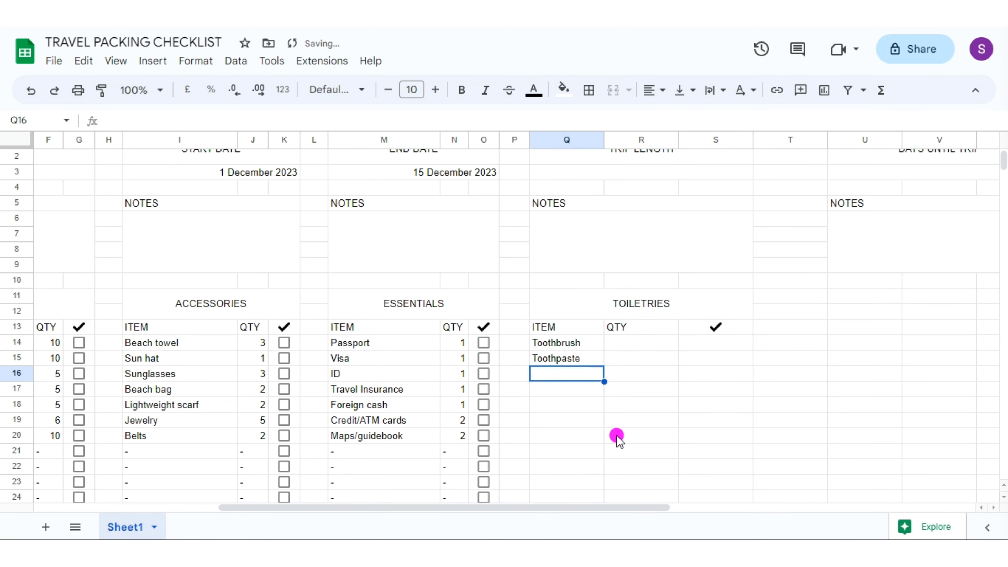
pyautogui.write('Conditioner')
pyautogui.press('Return')
pyautogui.write('Sham')
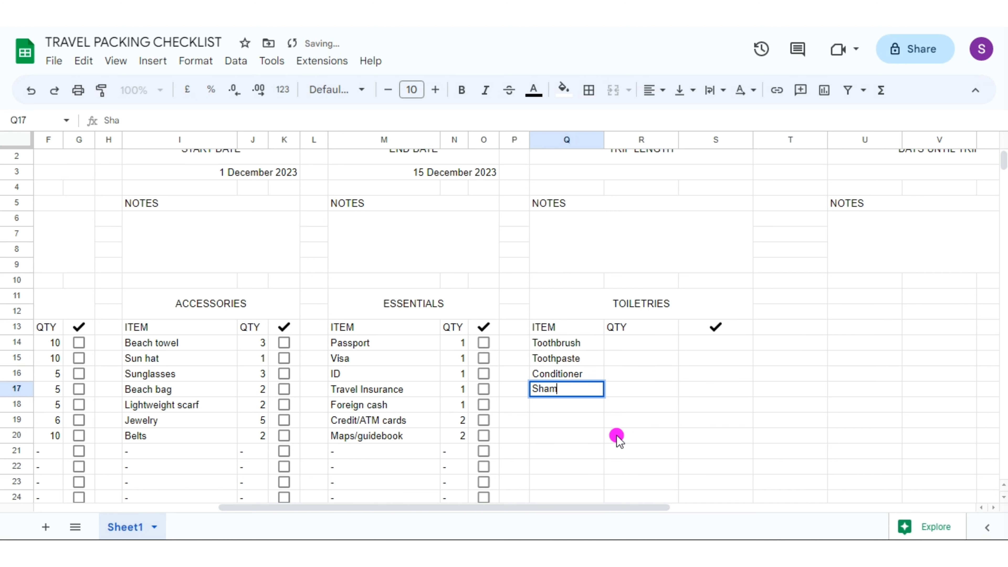
pyautogui.write('po')
pyautogui.press('Return')
pyautogui.write('Body')
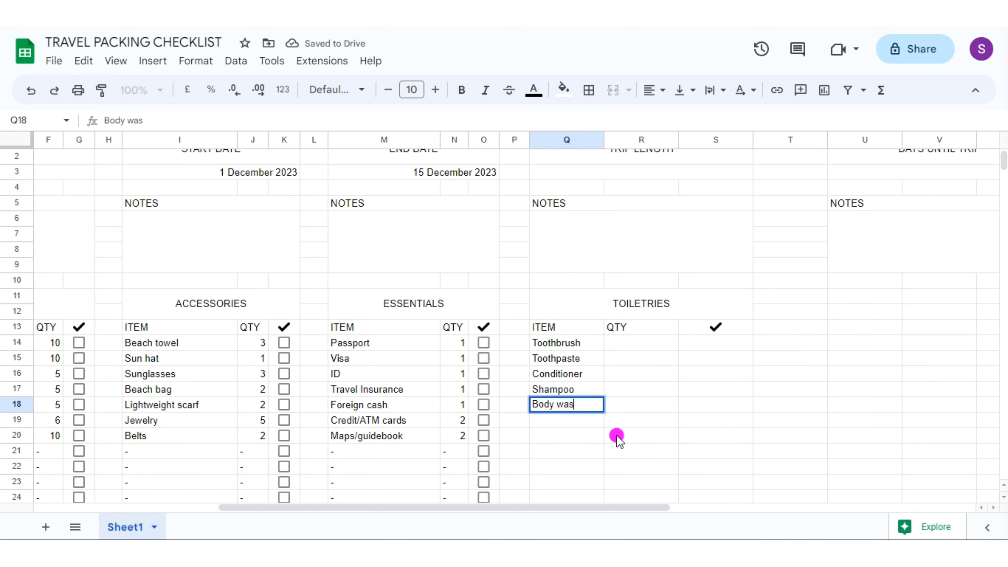
pyautogui.press('Return')
pyautogui.write('Moisturizer')
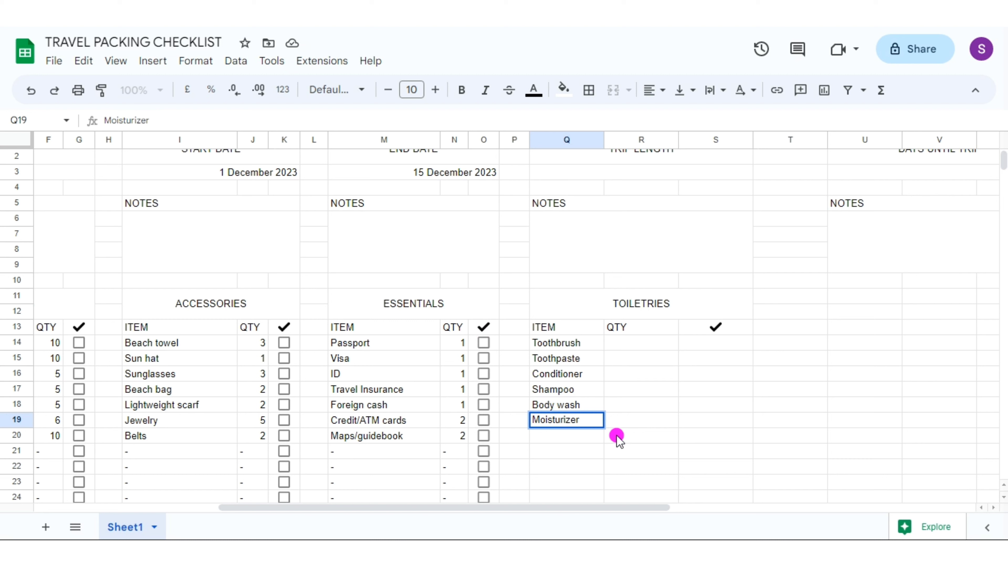
pyautogui.press('Return')
pyautogui.write('Sunscreen')
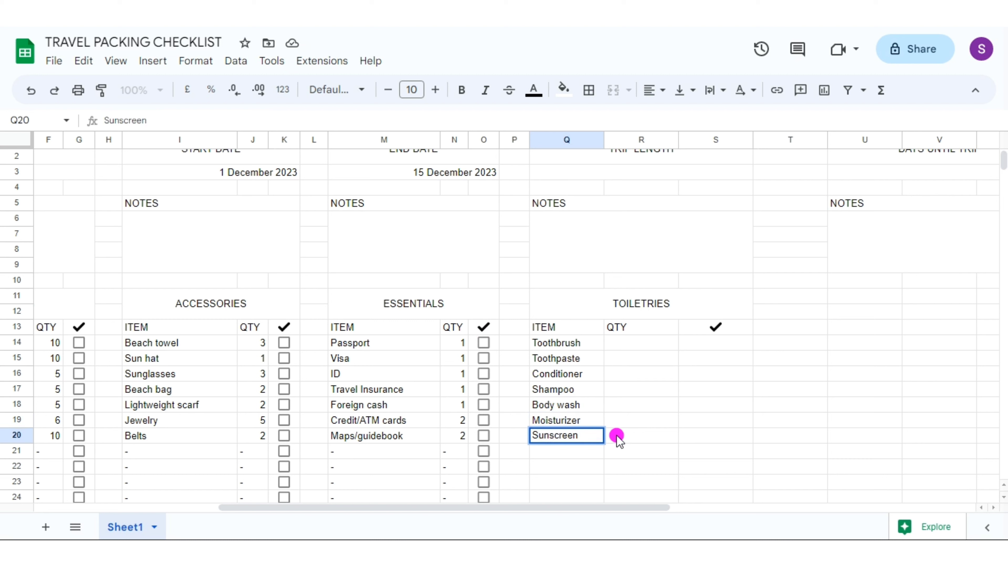
pyautogui.press('Return')
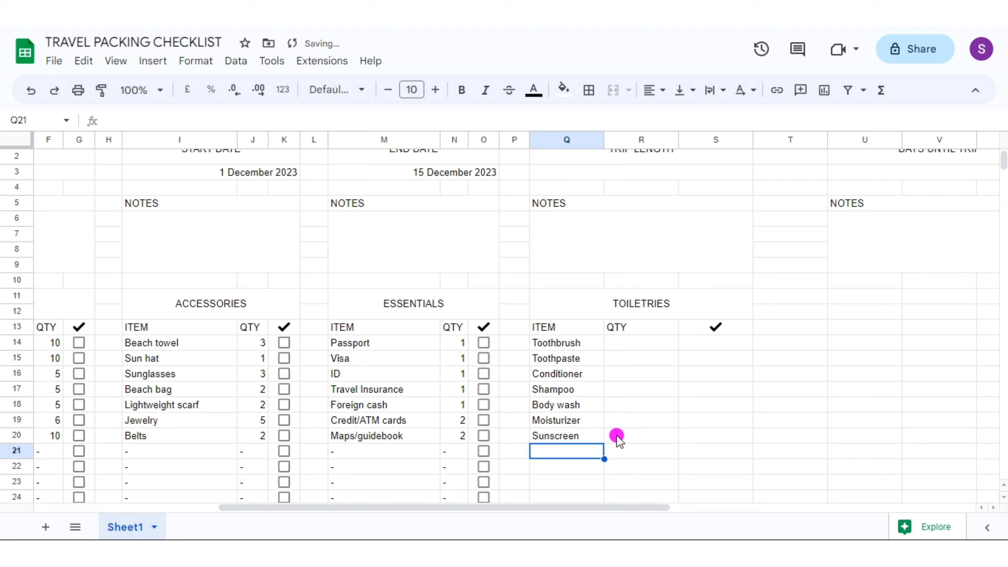
pyautogui.click(642, 342)
# Step: Set quantity 1 for every toiletry in R14:R20, with a dash placeholder in row 21
pyautogui.write('1')
pyautogui.press('Return')
pyautogui.write('1')
pyautogui.write('11')
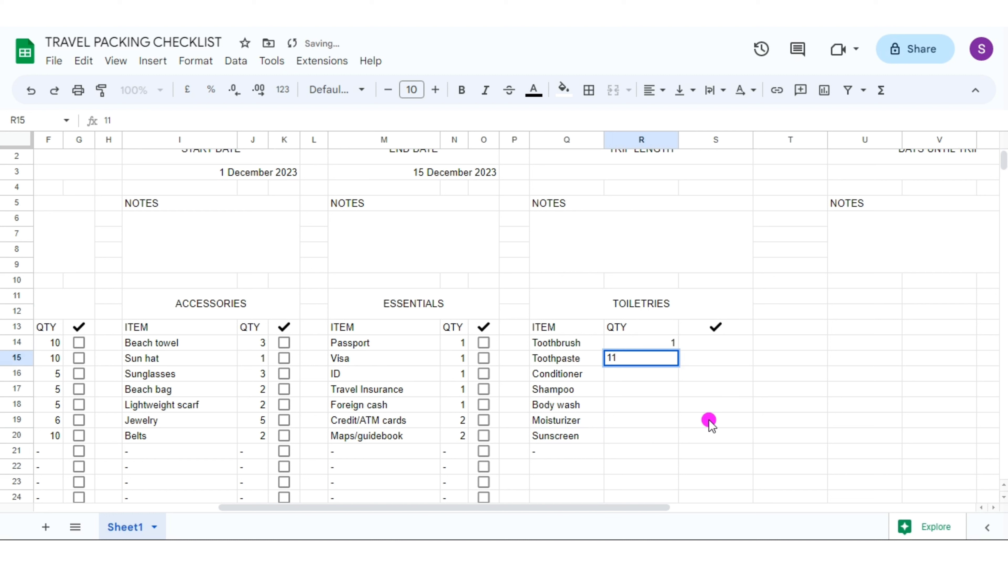
pyautogui.press('Return')
pyautogui.write('1')
pyautogui.press('Return')
pyautogui.write('1 1 ')
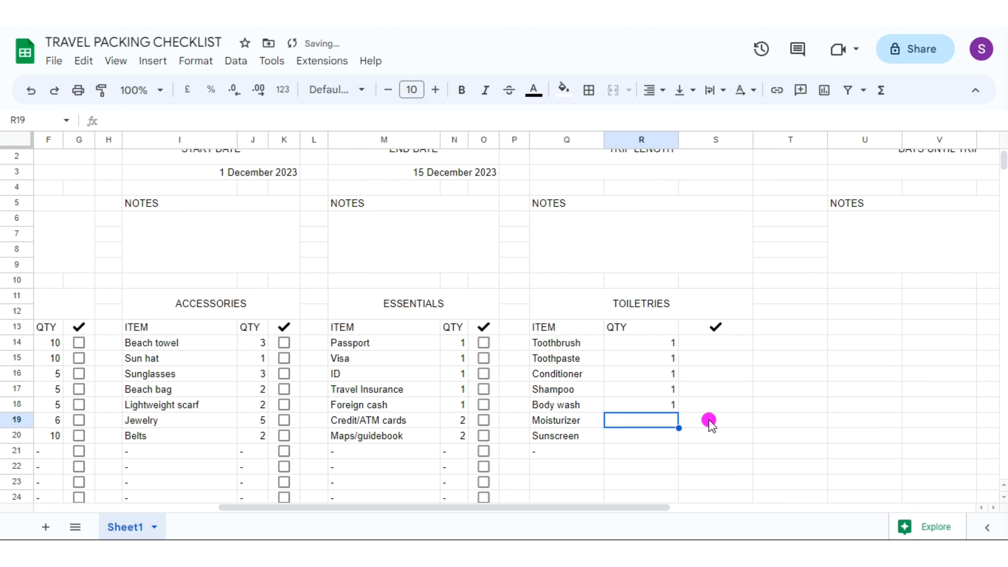
pyautogui.write('1 1')
pyautogui.press('Return')
pyautogui.write('-')
# Step: Put a tick box in S14, copy it to row 21, and extend the placeholder row to row 35
pyautogui.click(716, 342)
pyautogui.click(152, 61)
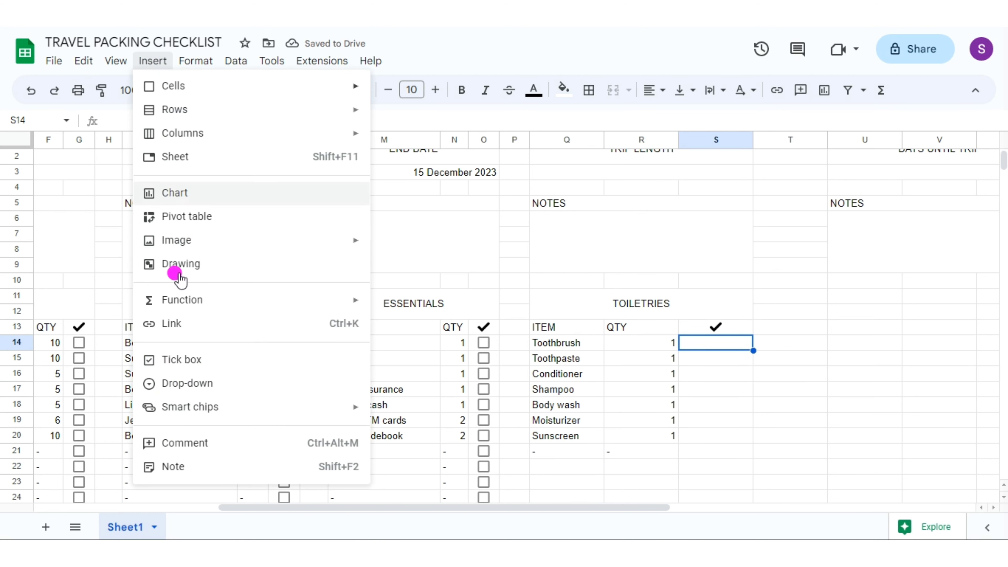
pyautogui.click(169, 357)
pyautogui.moveTo(753, 351); pyautogui.dragTo(796, 459)
pyautogui.moveTo(567, 452); pyautogui.dragTo(1004, 489)
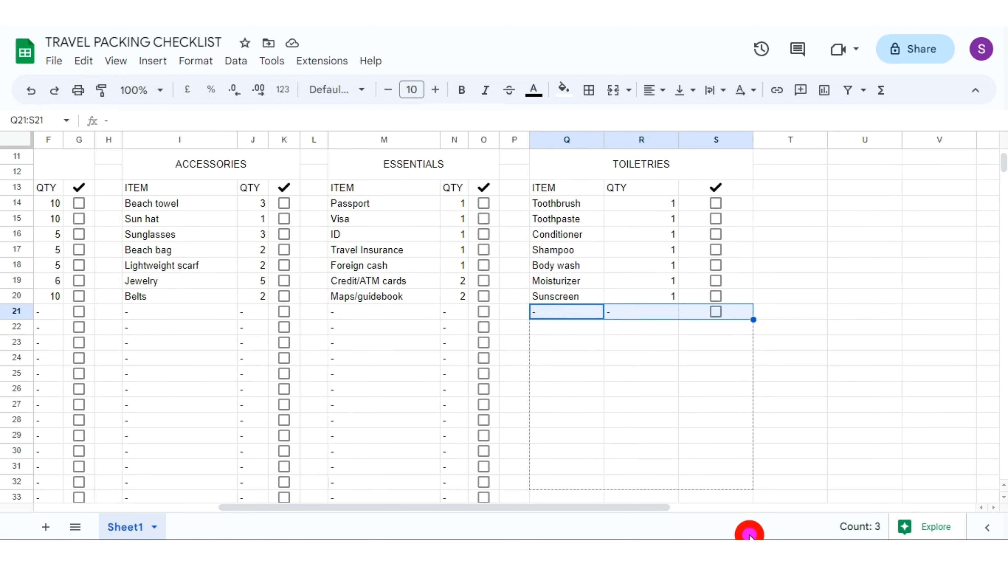
# Step: Widen the toiletries item column and narrow its quantity, tick and gap columns
pyautogui.click(845, 193)
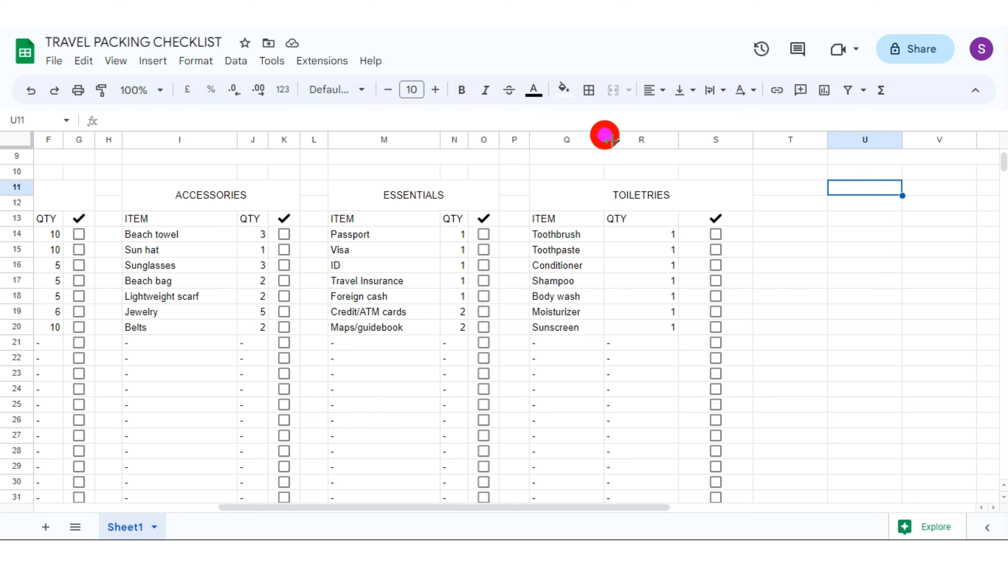
pyautogui.moveTo(603, 139); pyautogui.dragTo(635, 140)
pyautogui.moveTo(709, 140)
pyautogui.mouseDown()
pyautogui.moveTo(663, 143)
pyautogui.moveTo(688, 153)
pyautogui.mouseUp()
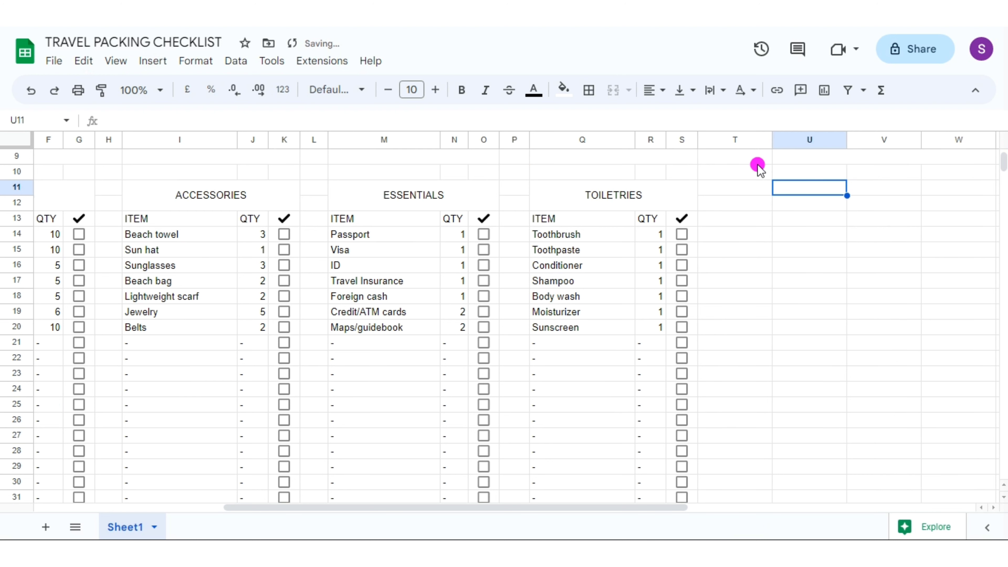
pyautogui.moveTo(772, 140); pyautogui.dragTo(729, 139)
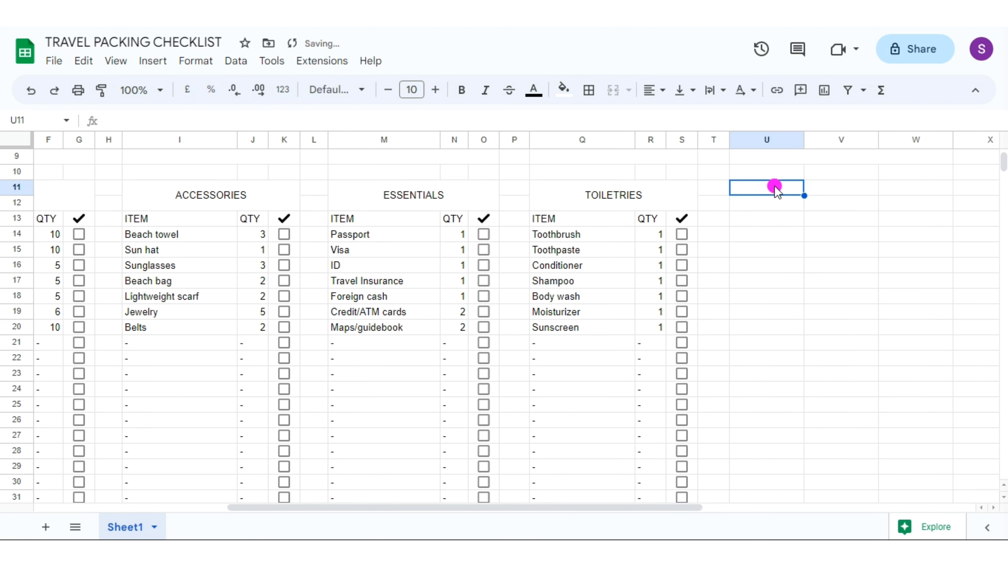
pyautogui.moveTo(776, 190); pyautogui.dragTo(913, 203)
# Step: Merge U11:W12 into a horizontally centred ELECTRONICS heading
pyautogui.click(613, 90)
pyautogui.write('ELECTRONICS')
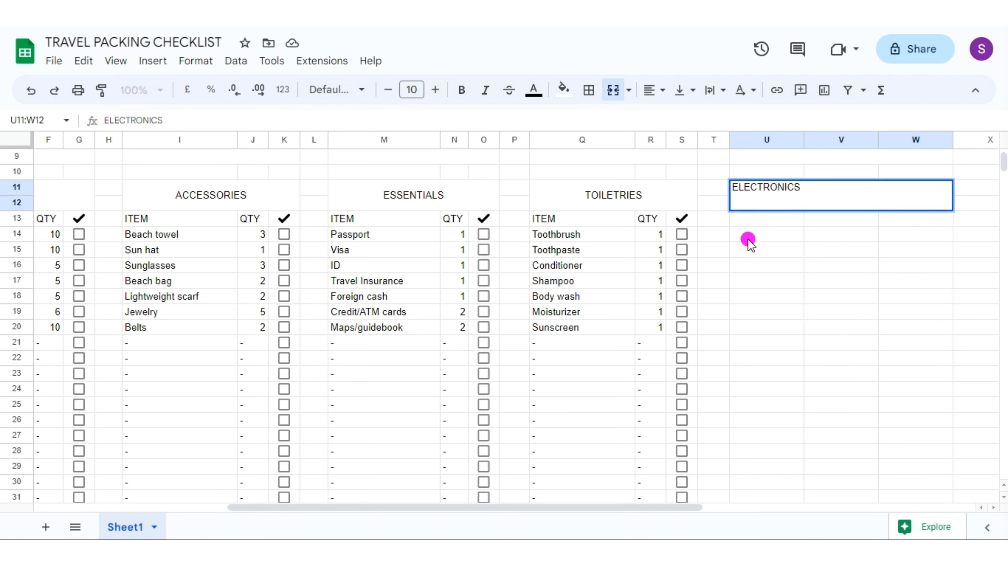
pyautogui.click(657, 93)
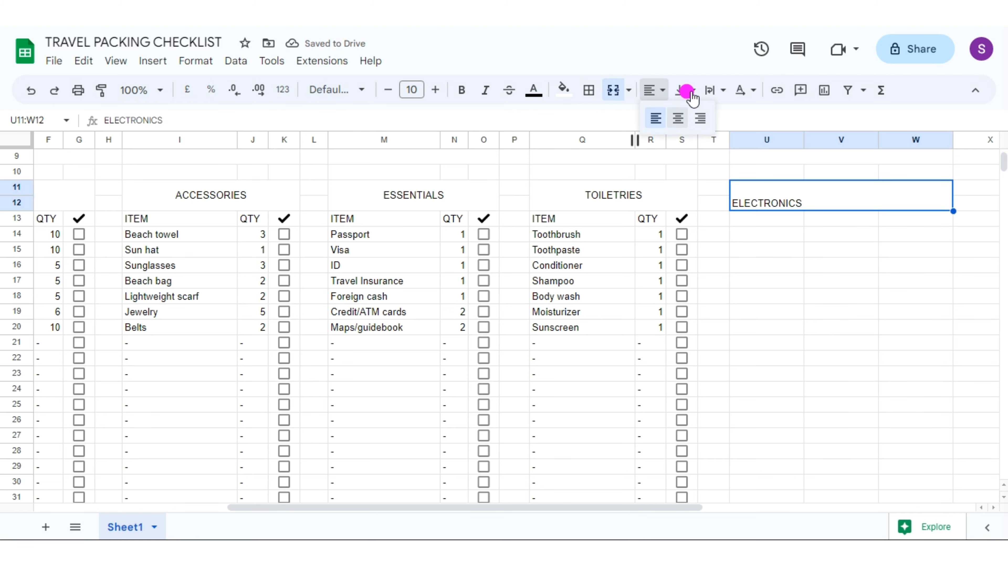
pyautogui.click(678, 118)
# Step: Paste the ITEM, QTY and tick headers into U13:W13
pyautogui.moveTo(574, 222); pyautogui.dragTo(682, 218)
pyautogui.rightClick(608, 218)
pyautogui.click(635, 126)
pyautogui.rightClick(776, 217)
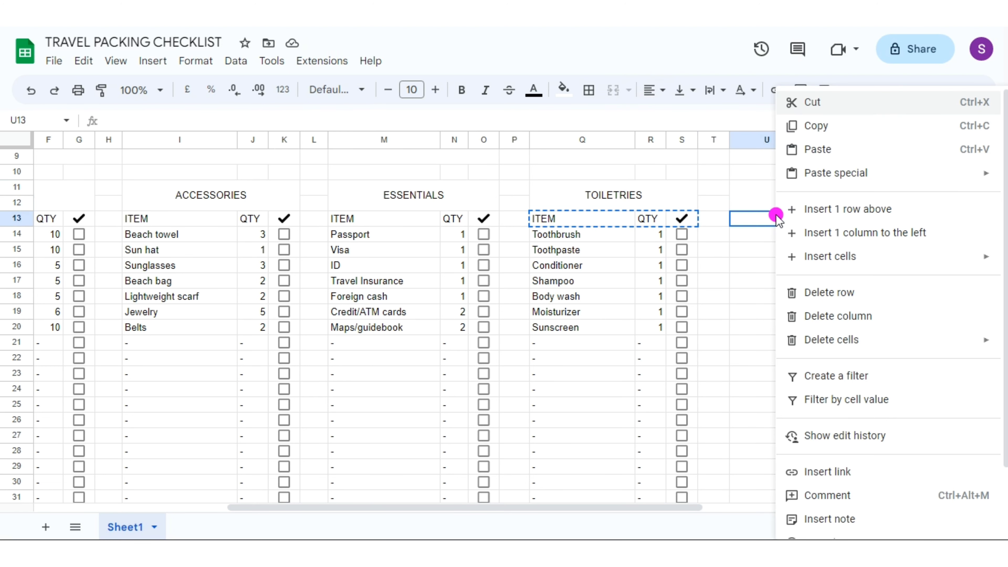
pyautogui.hotkey('ctrl', 'v')
# Step: List Smartwatch, Tablet, Laptop, Power bank, Camera, Memory cards and Headphones, then a dash row
pyautogui.click(760, 233)
pyautogui.write('Sma')
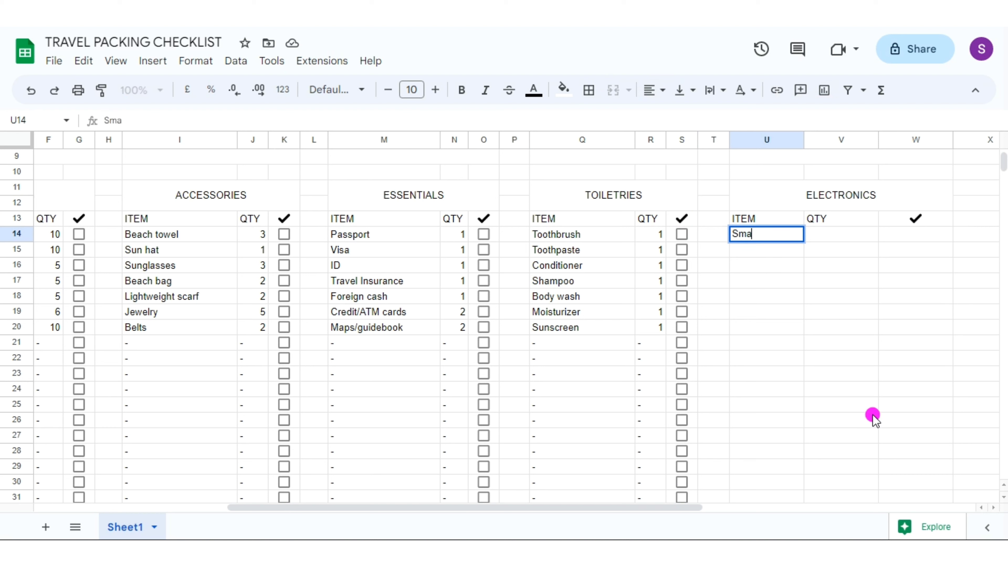
pyautogui.press('Return')
pyautogui.write('Tablet')
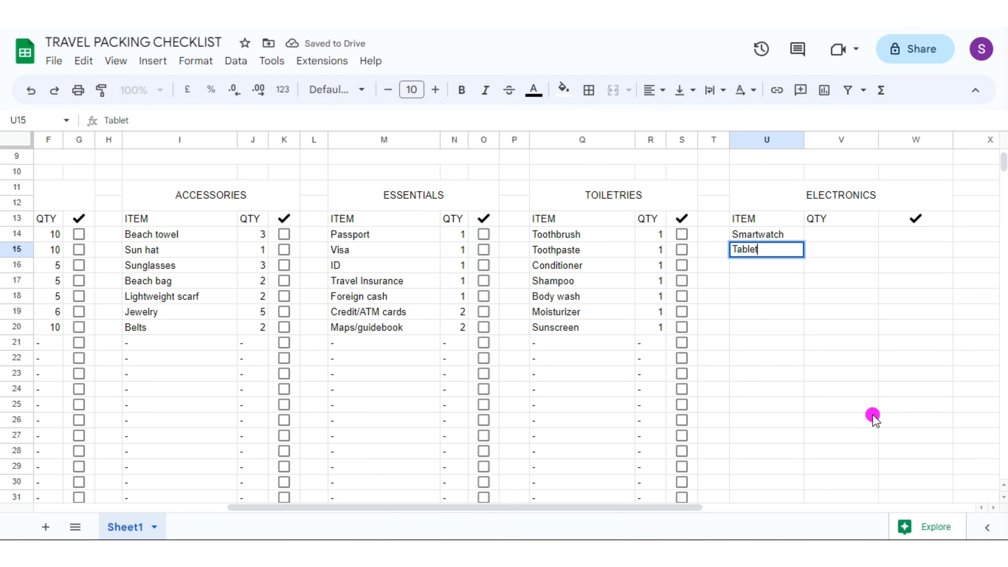
pyautogui.press('Return')
pyautogui.write('Laptop')
pyautogui.press('Return')
pyautogui.write('Power ban')
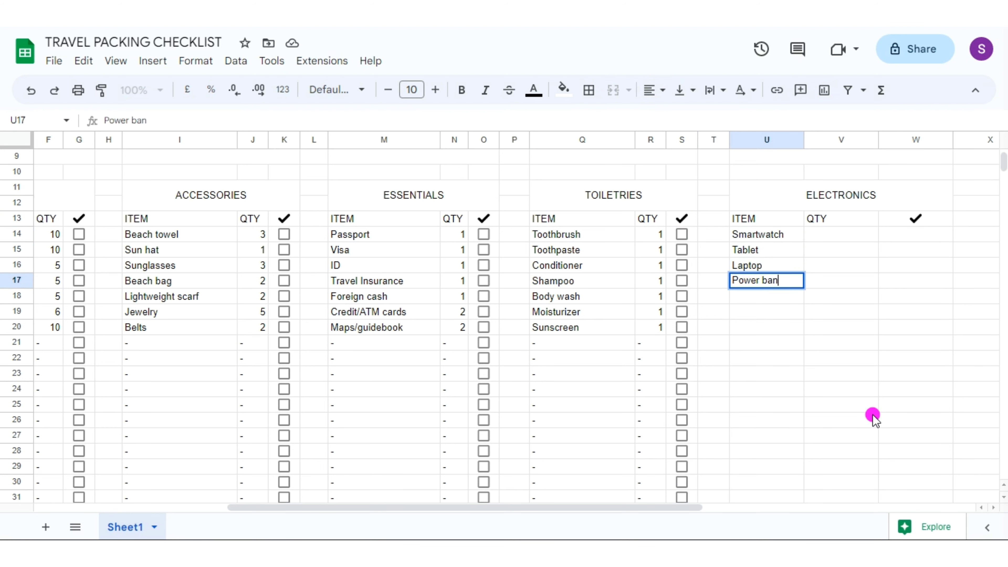
pyautogui.press('Return')
pyautogui.write('Camera')
pyautogui.press('Return')
pyautogui.write('Memory cards')
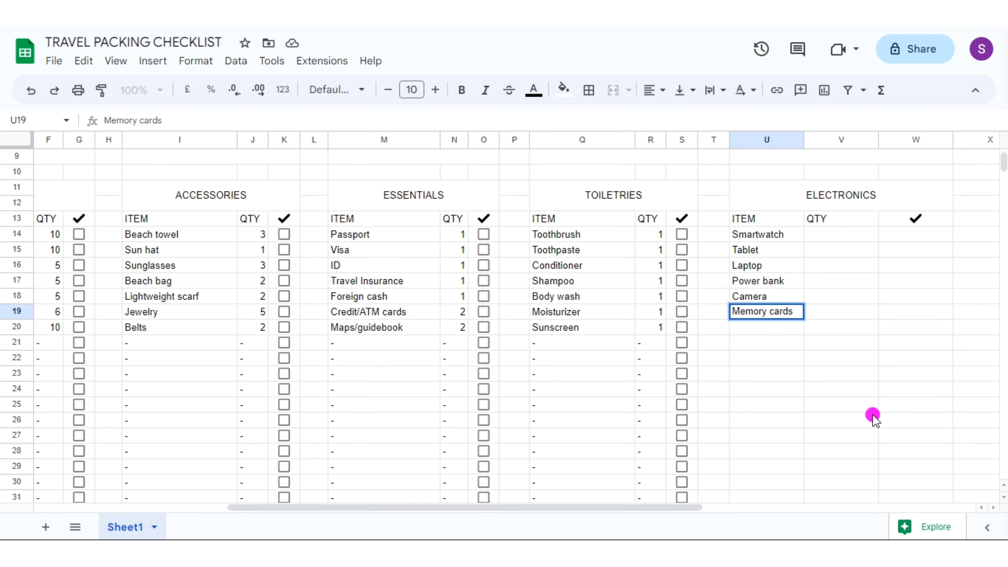
pyautogui.press('Return')
pyautogui.write('Headph')
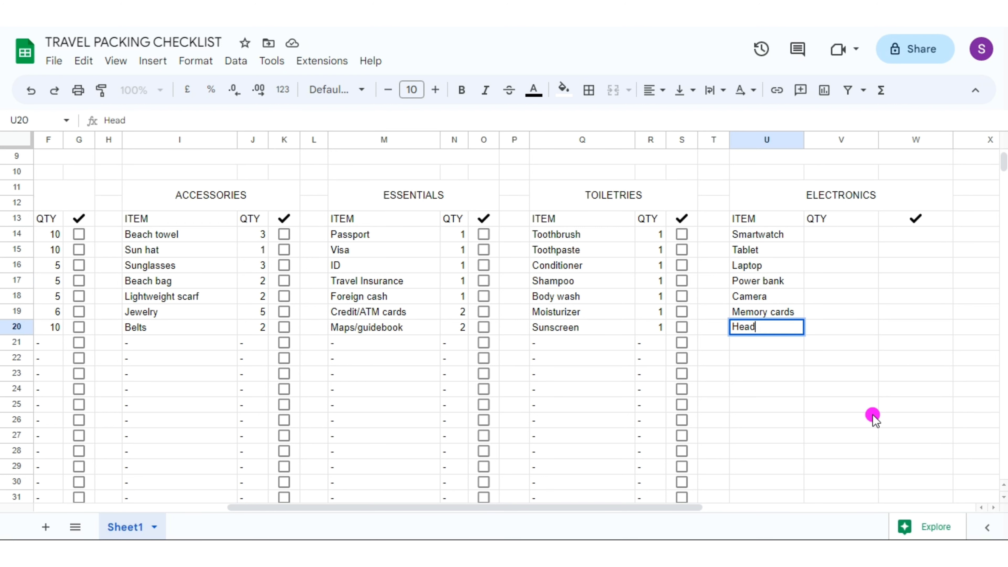
pyautogui.write('ones')
# Step: Enter electronics quantities 1, 1, 1, 1, 1, 5, 1 in V14:V20 with a dash below
pyautogui.press('Return')
pyautogui.write('-')
pyautogui.click(841, 234)
pyautogui.write('1')
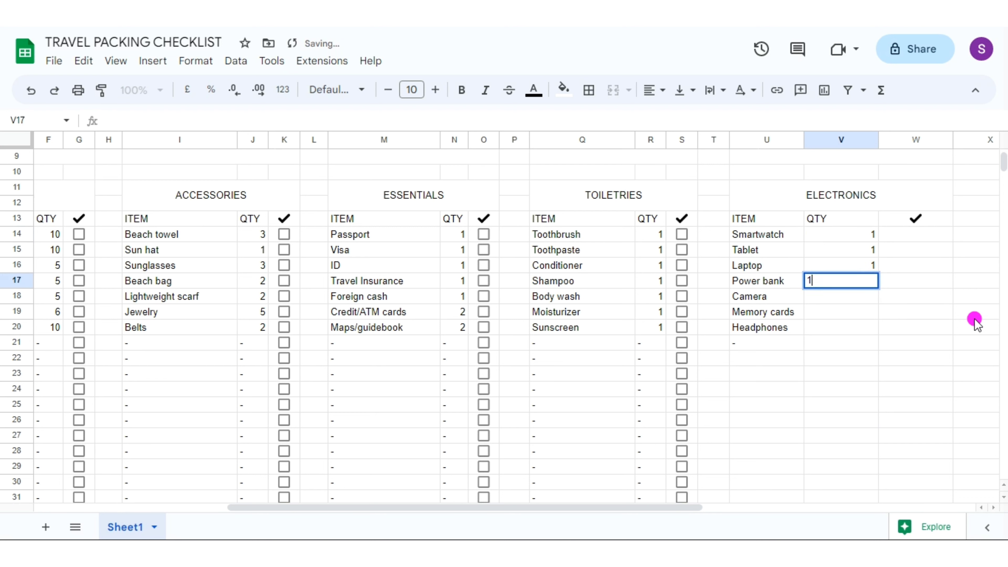
pyautogui.write(' 1 1 1 1 5')
pyautogui.press('Return')
pyautogui.write('1')
pyautogui.press('Return')
pyautogui.write('-')
pyautogui.press('Return')
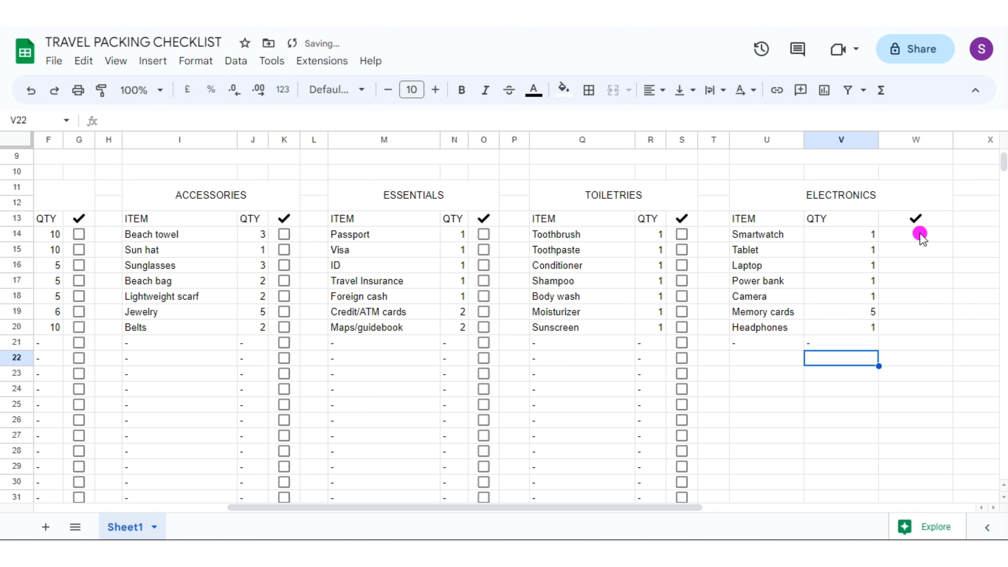
# Step: Insert a checkbox in W14, copy it to row 21, and fill the placeholder row down
pyautogui.click(915, 234)
pyautogui.click(155, 62)
pyautogui.click(186, 358)
pyautogui.moveTo(953, 242); pyautogui.dragTo(953, 345)
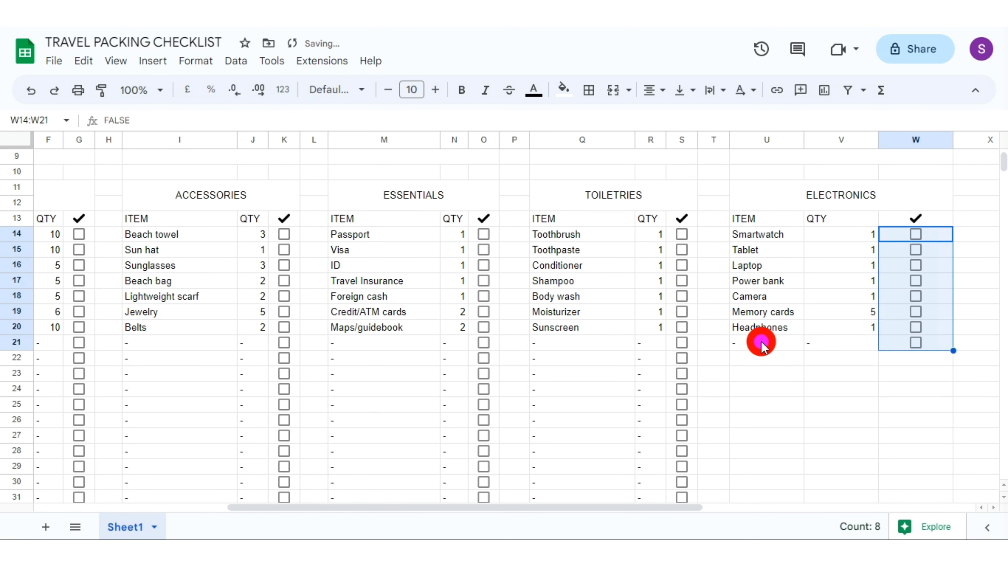
pyautogui.moveTo(760, 342); pyautogui.dragTo(952, 348)
pyautogui.scroll(-2, 951, 348)
pyautogui.moveTo(954, 270); pyautogui.dragTo(954, 457)
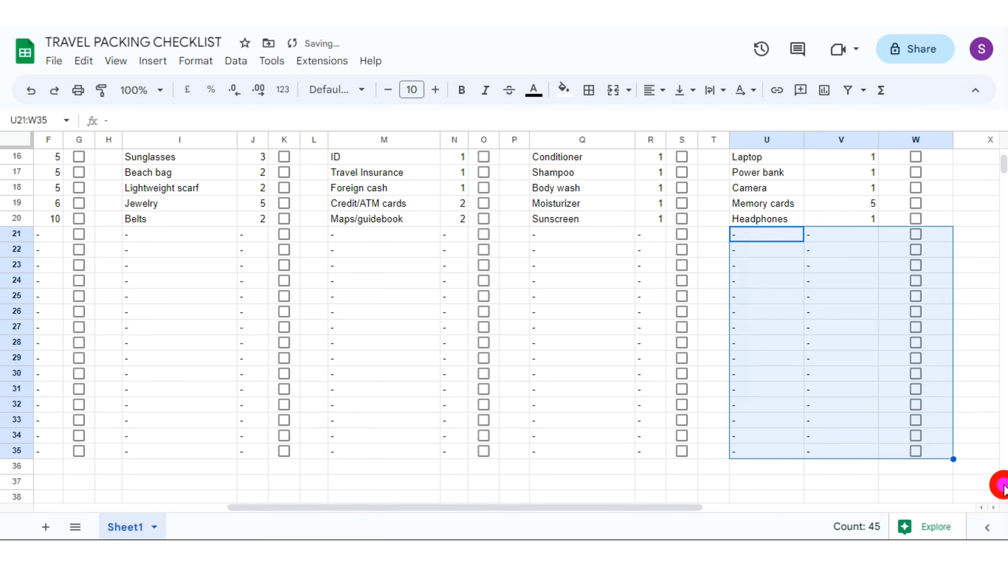
pyautogui.scroll(5, 913, 357)
# Step: Widen the electronics ITEM column and narrow its QTY and tick columns to match
pyautogui.moveTo(804, 140); pyautogui.dragTo(835, 140)
pyautogui.moveTo(909, 139); pyautogui.dragTo(864, 140)
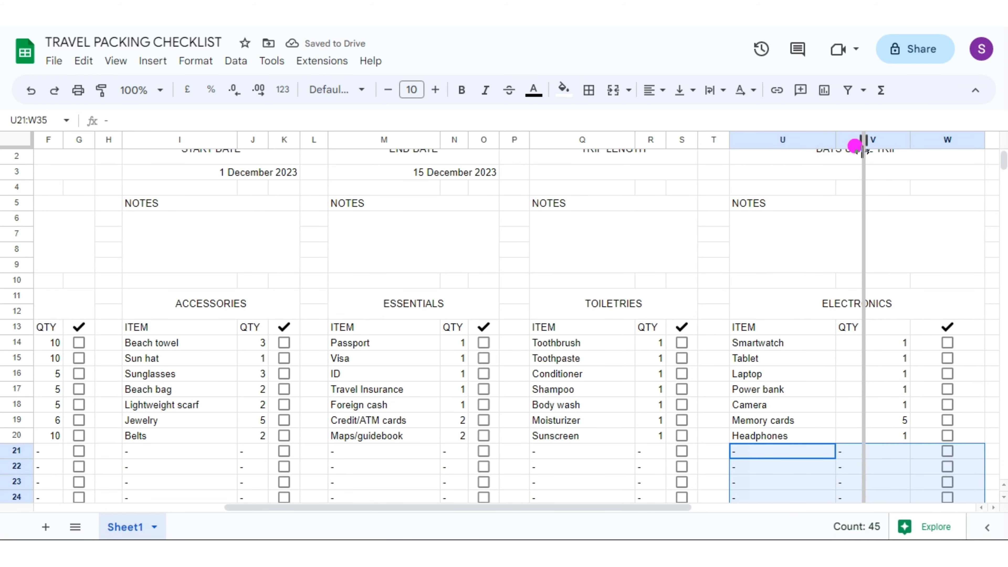
pyautogui.moveTo(939, 140); pyautogui.dragTo(894, 140)
pyautogui.hscroll(5, 992, 506)
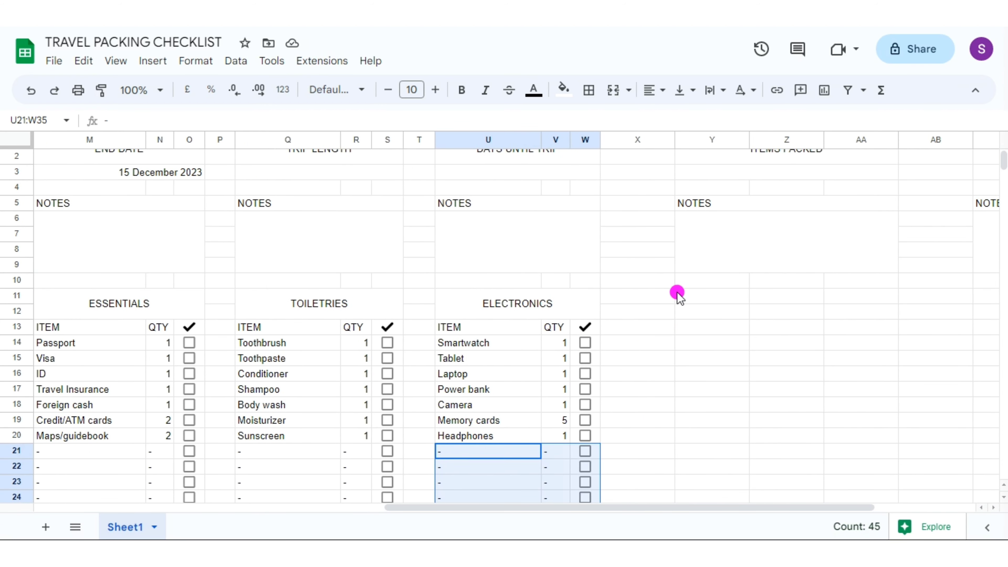
pyautogui.moveTo(600, 139); pyautogui.dragTo(634, 140)
# Step: Merge Y11:AA12 into a centred HAND LUGGAGE heading
pyautogui.moveTo(664, 294); pyautogui.dragTo(819, 311)
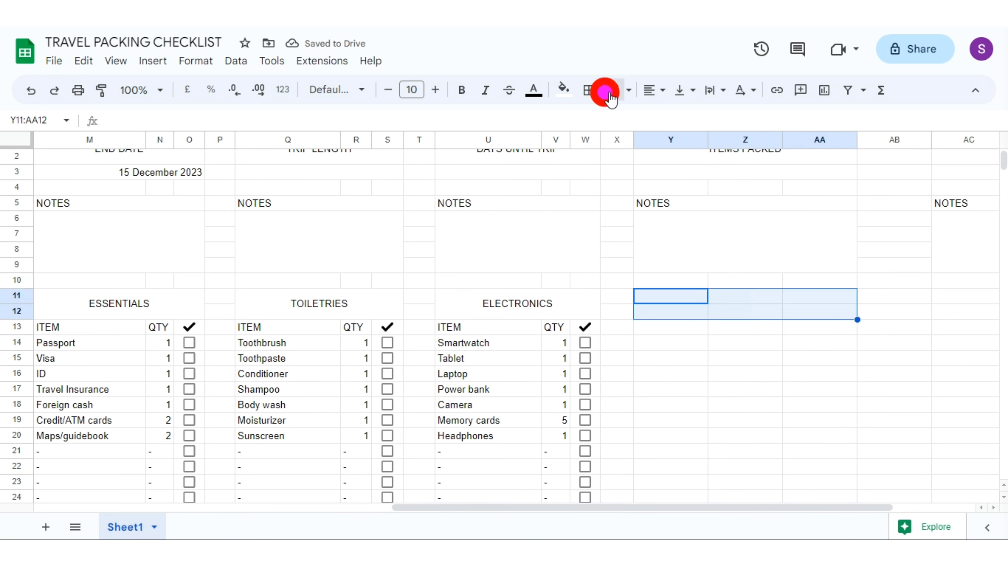
pyautogui.click(613, 89)
pyautogui.write('HAND LUGGAGE')
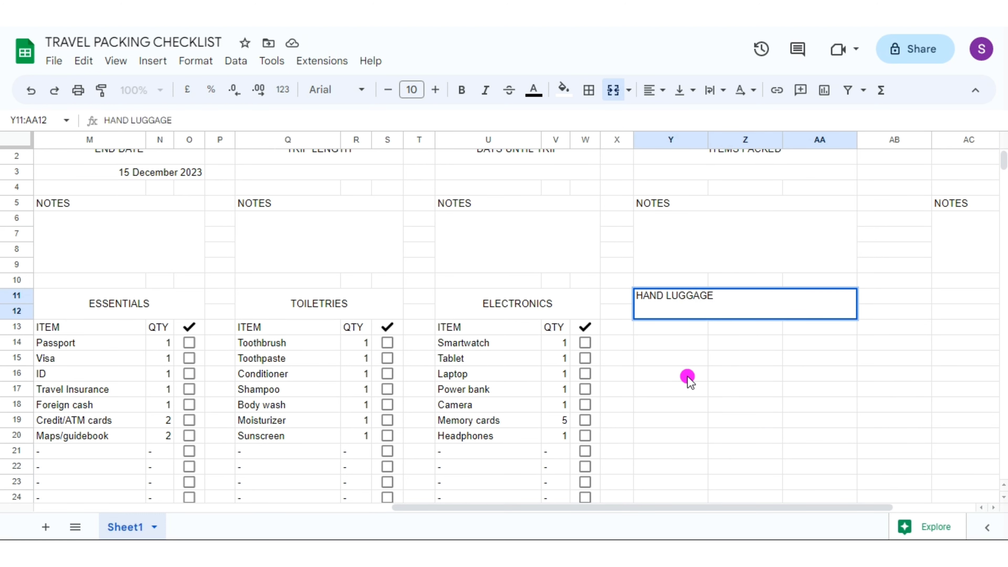
pyautogui.click(654, 90)
# Step: Copy the ITEM/QTY/tick column headers from ELECTRONICS into Y13:AA13
pyautogui.click(674, 330)
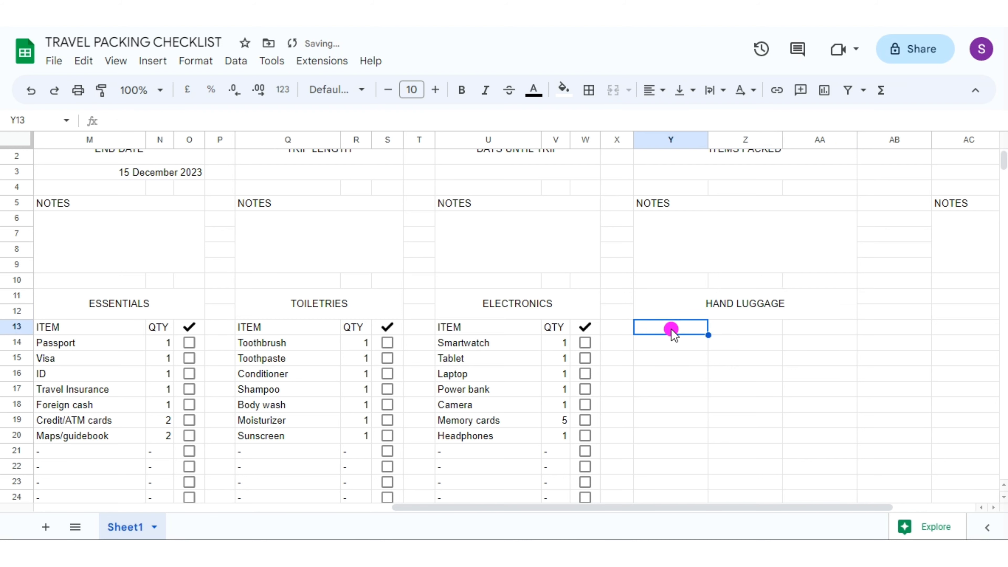
pyautogui.moveTo(587, 328); pyautogui.dragTo(536, 329)
pyautogui.hotkey('ctrl', 'c')
pyautogui.click(679, 326)
pyautogui.hotkey('ctrl', 'v')
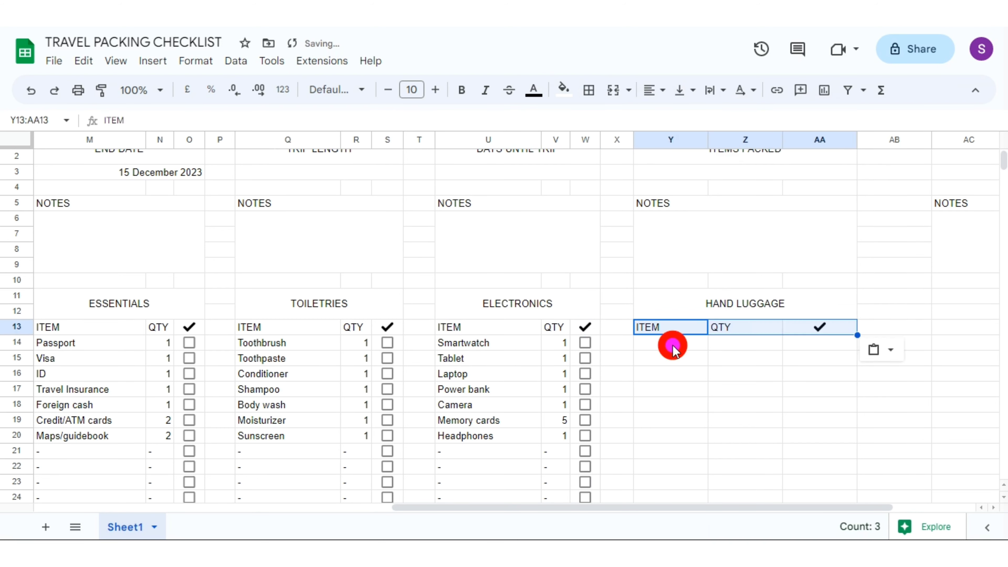
# Step: List Phone charger, First aid kit, Moisturizer, Toothbrush, Toothpaste, Wet wipes and Hand sanitizer in Y14:Y20
pyautogui.click(670, 343)
pyautogui.write('Phone charger')
pyautogui.press('Return')
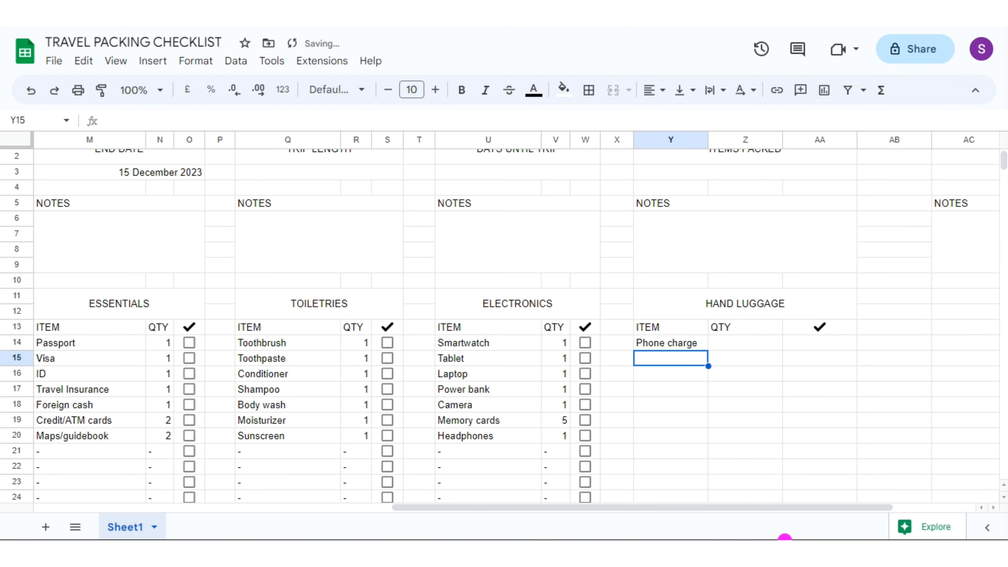
pyautogui.write('First aid kit')
pyautogui.press('Return')
pyautogui.write('Moisturizer')
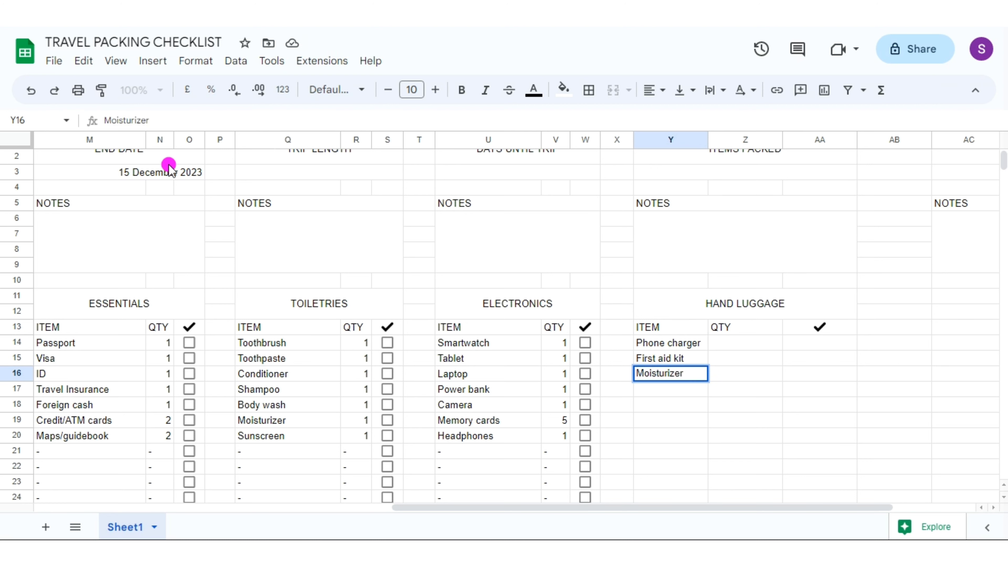
pyautogui.press('Return')
pyautogui.write('Toothbrush')
pyautogui.press('Return')
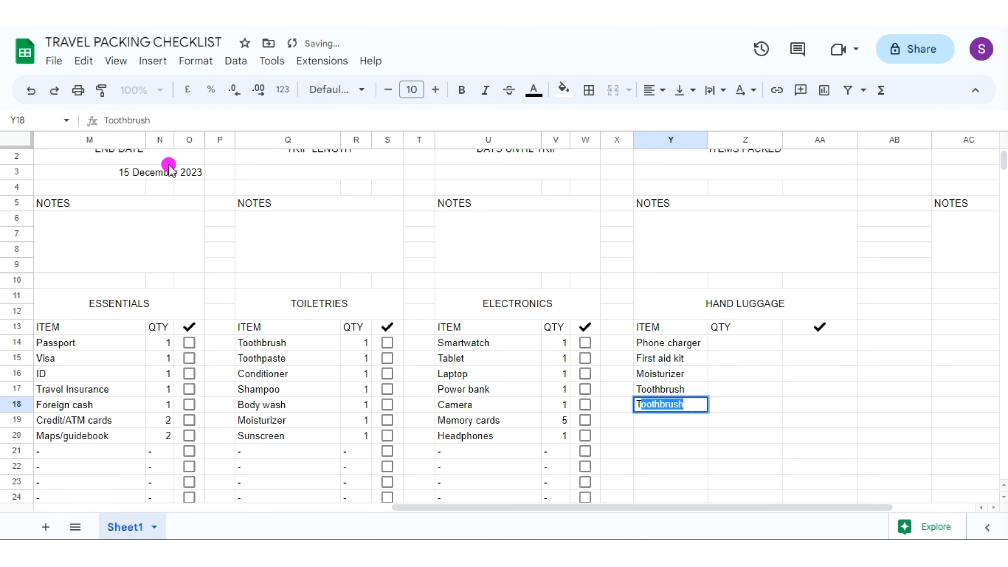
pyautogui.write('Toothpaste')
pyautogui.press('Return')
pyautogui.write('We')
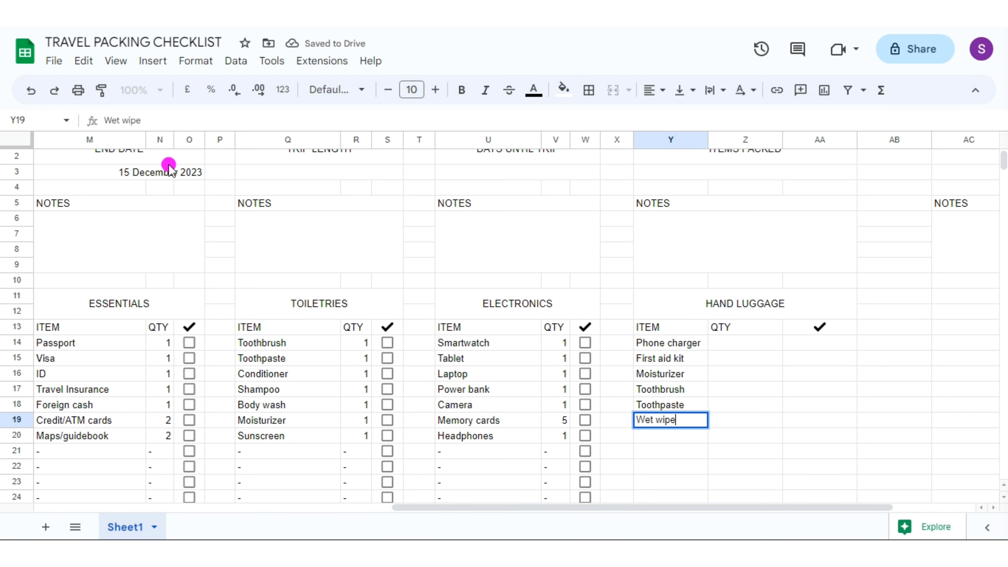
pyautogui.write('s')
pyautogui.press('Return')
pyautogui.write('H')
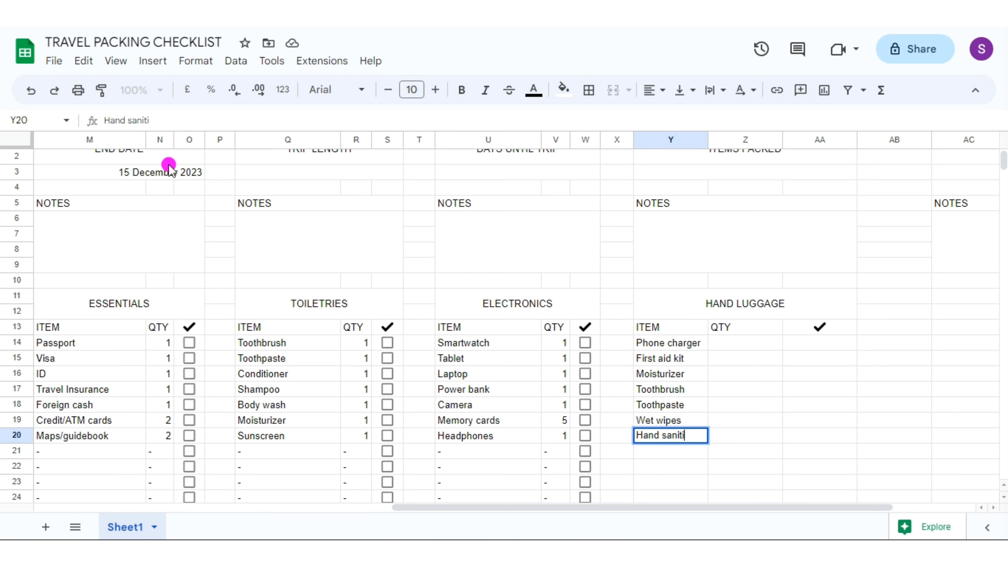
pyautogui.write('r')
pyautogui.press('Return')
# Step: Enter a quantity of 1 for each of the seven hand luggage items
pyautogui.click(742, 349)
pyautogui.write('1')
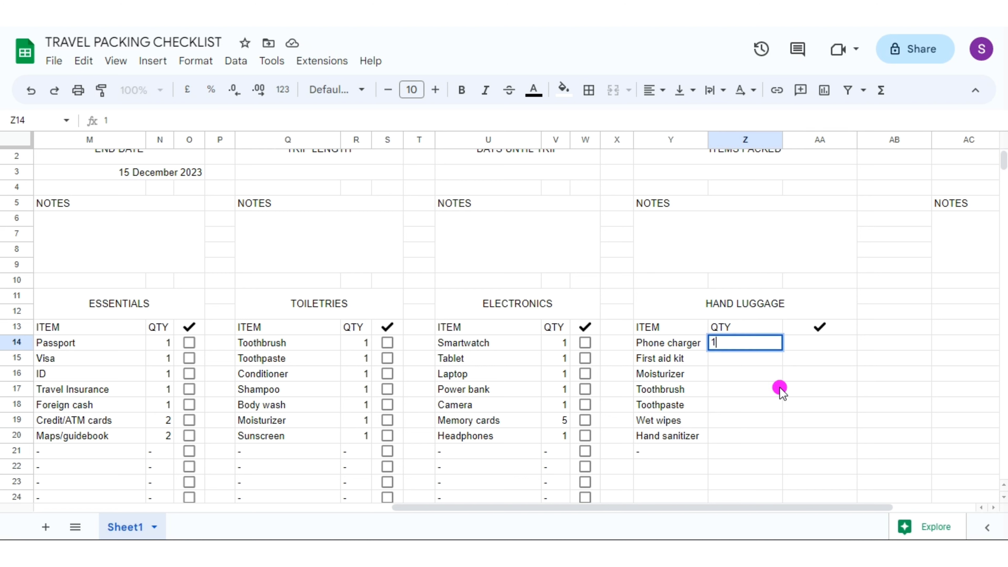
pyautogui.press('Return')
pyautogui.write('1')
pyautogui.press('Return')
pyautogui.write('1 1 1 1 1 -')
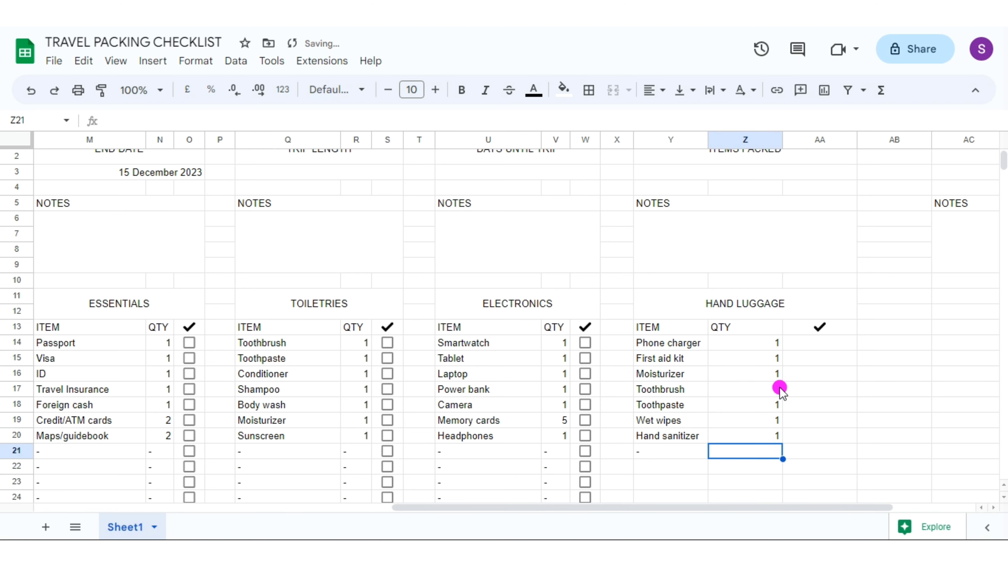
# Step: Add a checkbox in AA14, fill it down the items, and extend placeholders to row 35
pyautogui.click(825, 345)
pyautogui.click(153, 60)
pyautogui.click(167, 359)
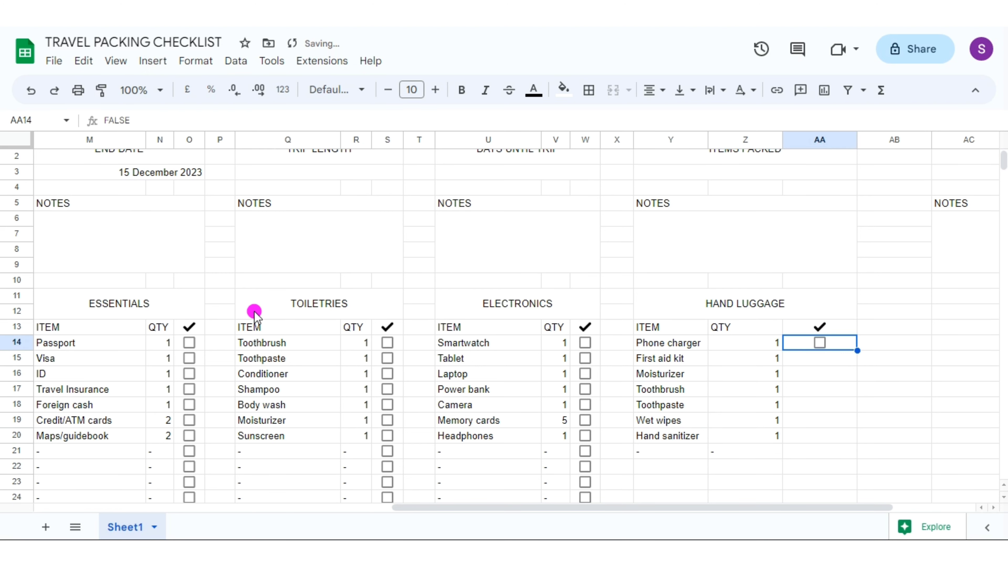
pyautogui.moveTo(858, 351); pyautogui.dragTo(794, 453)
pyautogui.moveTo(671, 451)
pyautogui.mouseDown()
pyautogui.moveTo(819, 451)
pyautogui.moveTo(1001, 486)
pyautogui.mouseUp()
# Step: Resize the hand luggage columns, narrowing QTY, tick and spacer columns to match other sections
pyautogui.scroll(3, 539, 162)
pyautogui.moveTo(536, 139); pyautogui.dragTo(572, 139)
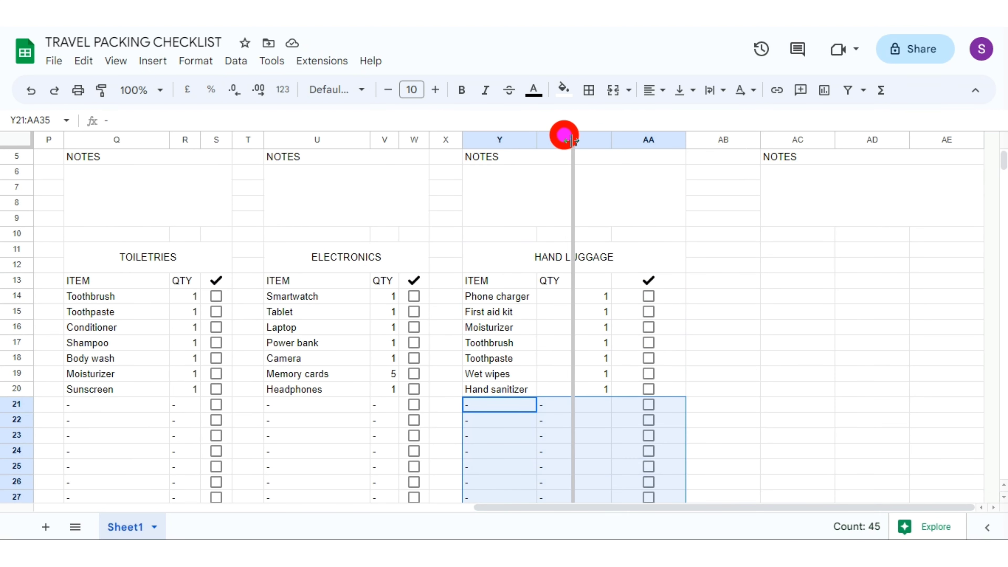
pyautogui.moveTo(644, 140); pyautogui.dragTo(602, 139)
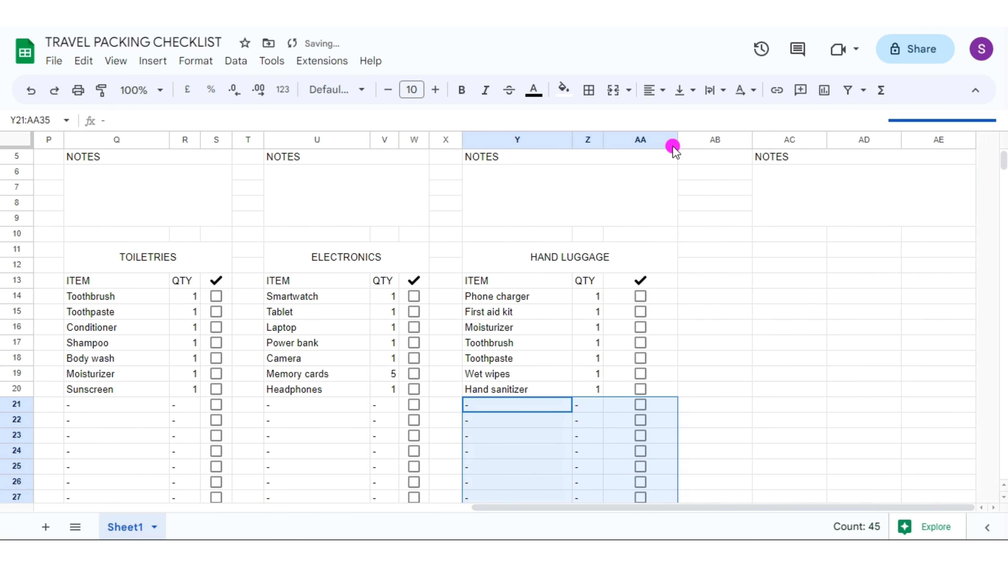
pyautogui.moveTo(676, 139); pyautogui.dragTo(633, 139)
pyautogui.moveTo(767, 140); pyautogui.dragTo(719, 150)
pyautogui.moveTo(790, 250); pyautogui.dragTo(912, 264)
# Step: Merge AC11:AE12 into a centred MISCELLANEOUS heading
pyautogui.click(613, 90)
pyautogui.write('MI')
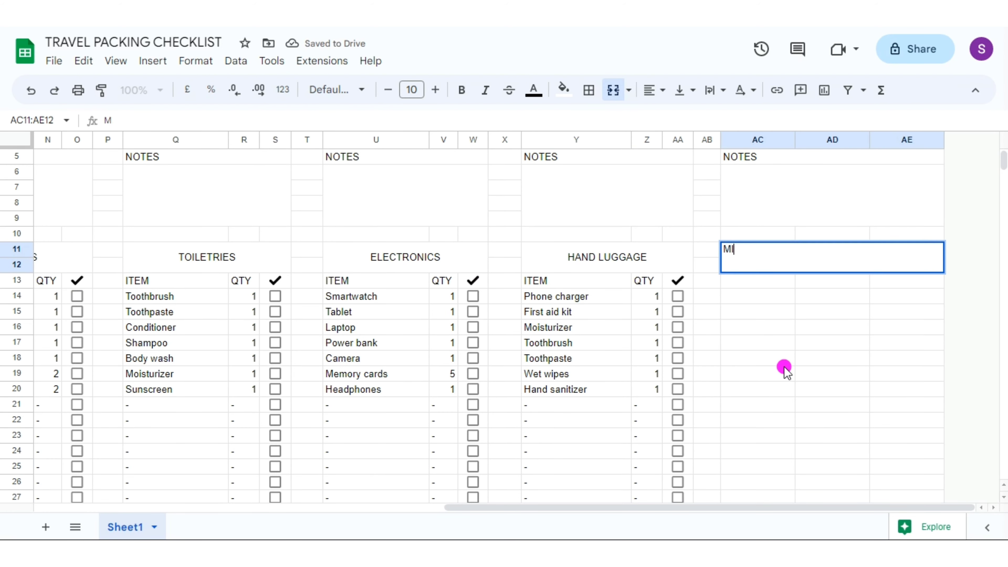
pyautogui.write('OUS')
pyautogui.click(734, 258)
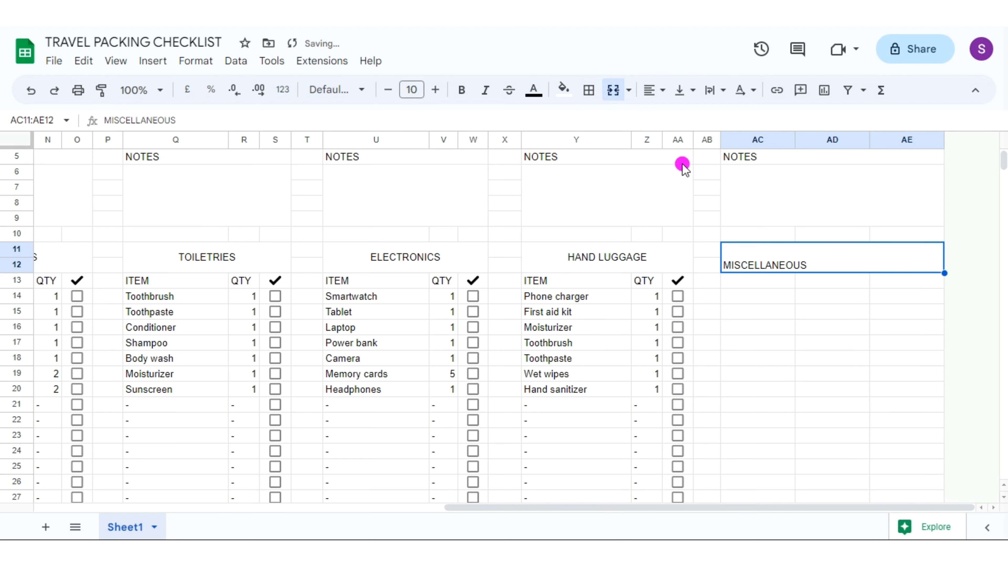
pyautogui.click(653, 90)
pyautogui.click(675, 116)
pyautogui.click(749, 283)
# Step: Copy the HAND LUGGAGE column headers into AC13:AE13
pyautogui.moveTo(548, 283); pyautogui.dragTo(675, 280)
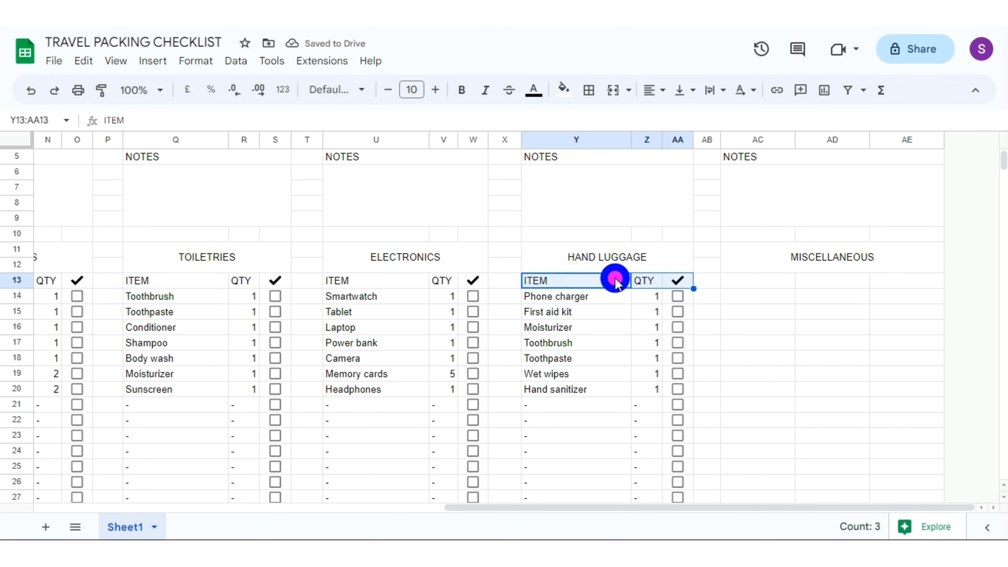
pyautogui.rightClick(617, 279)
pyautogui.click(652, 124)
pyautogui.click(751, 284)
pyautogui.hotkey('ctrl', 'v')
# Step: List Water shoes, Flip flops, Travel umbrella, Portable fan, Laundry detergent, Luggage lock and Travel sewing kit
pyautogui.click(737, 294)
pyautogui.write('W')
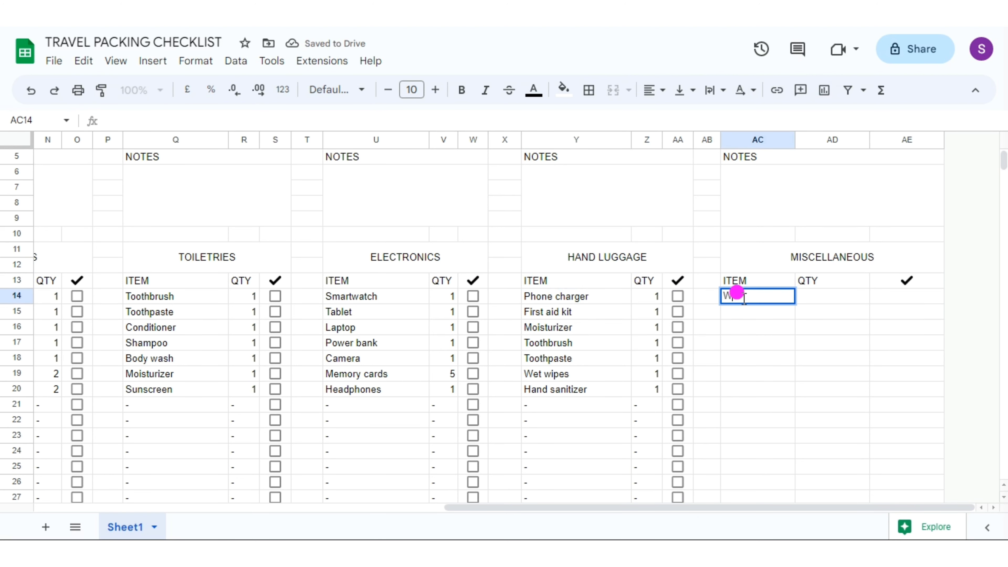
pyautogui.write('r shoes')
pyautogui.press('Return')
pyautogui.write('Flip flops')
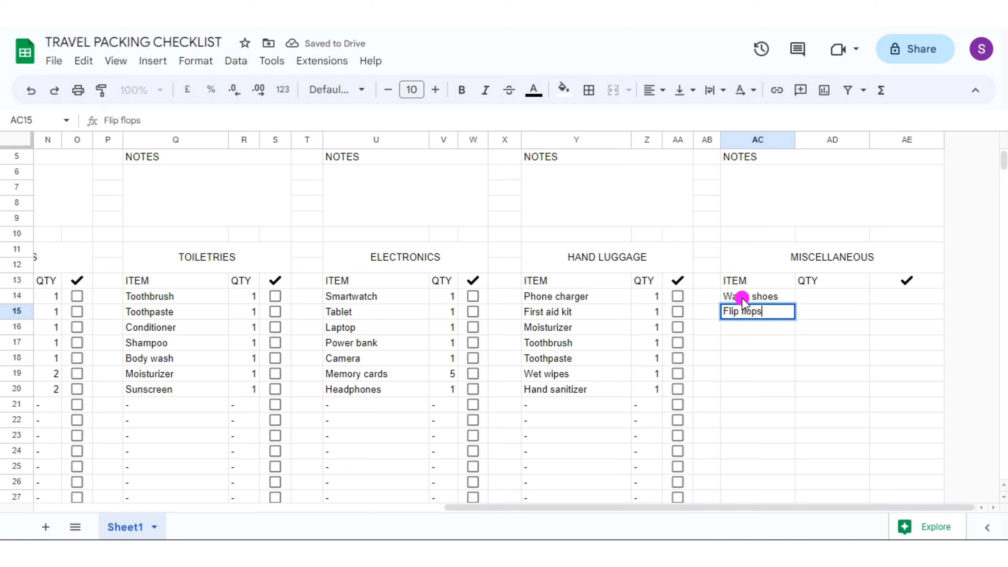
pyautogui.press('Return')
pyautogui.write('Travel')
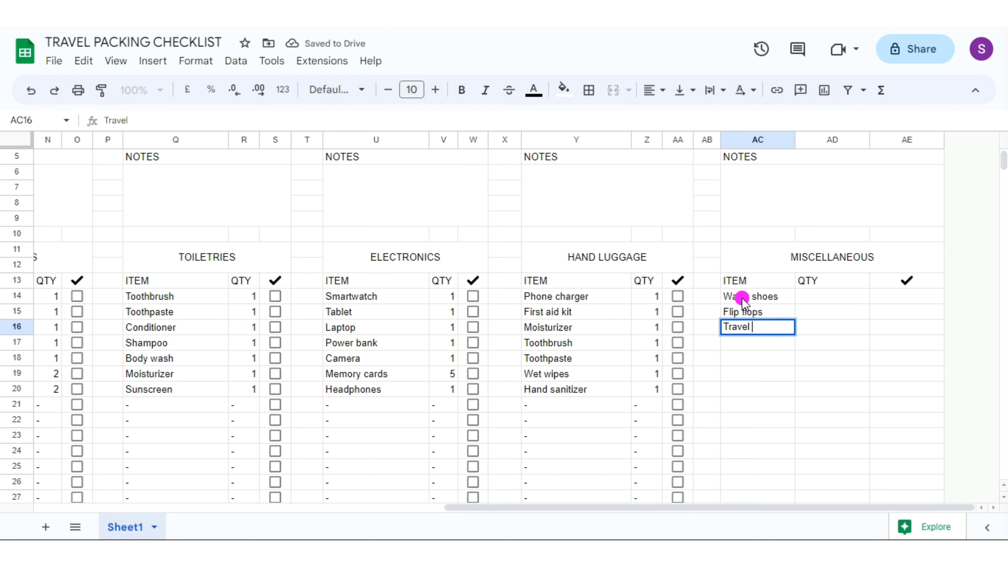
pyautogui.write('a')
pyautogui.press('Return')
pyautogui.write('Portable fa')
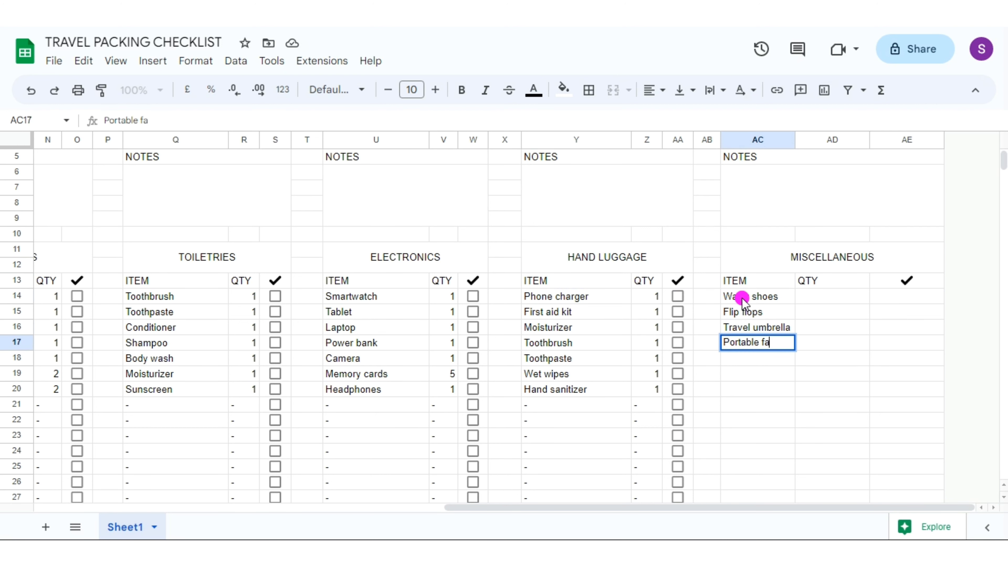
pyautogui.press('Return')
pyautogui.write('Laundry detergent')
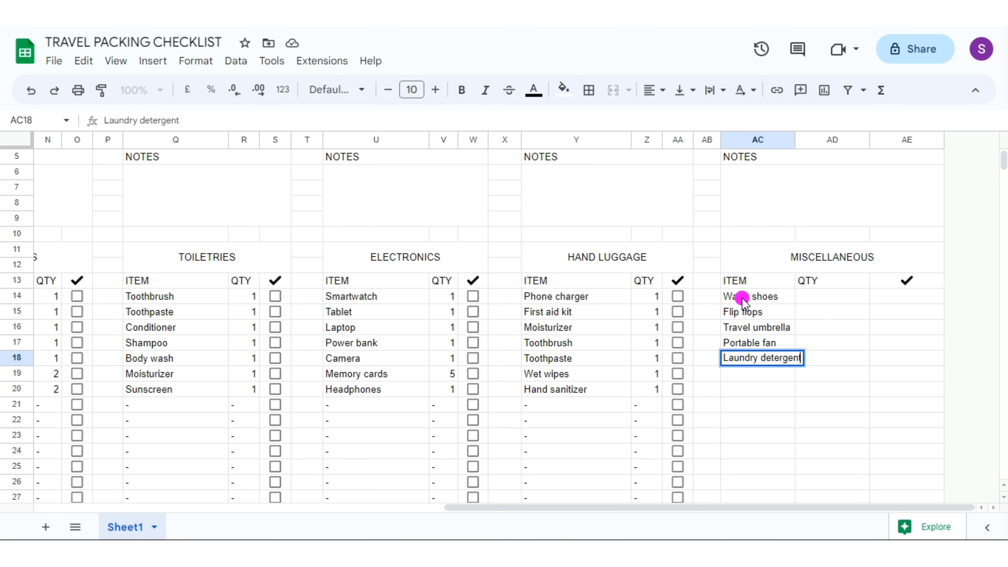
pyautogui.press('Return')
pyautogui.write('Luggage lock')
pyautogui.press('Return')
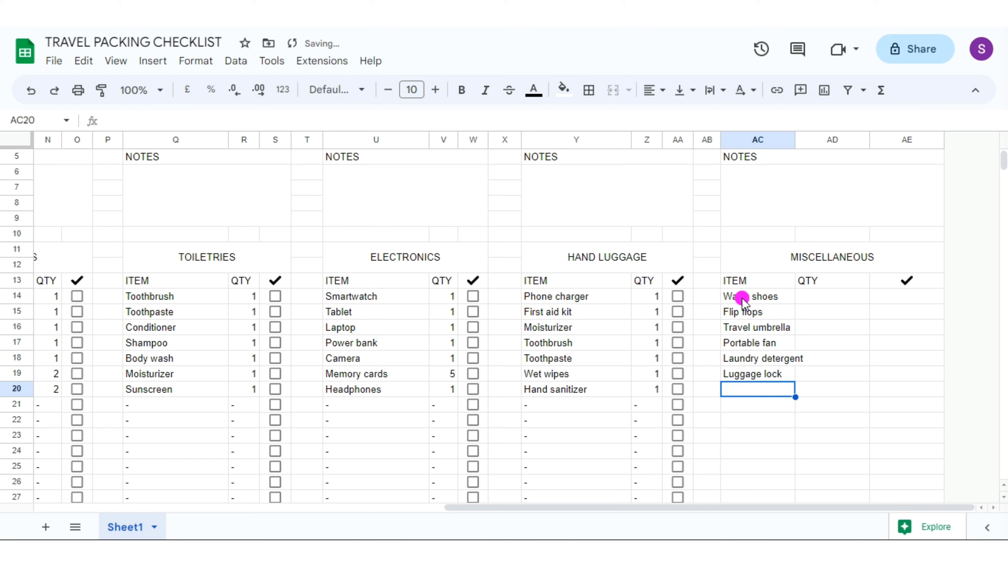
pyautogui.write('Travel sewing kit')
pyautogui.press('Return')
pyautogui.write('-')
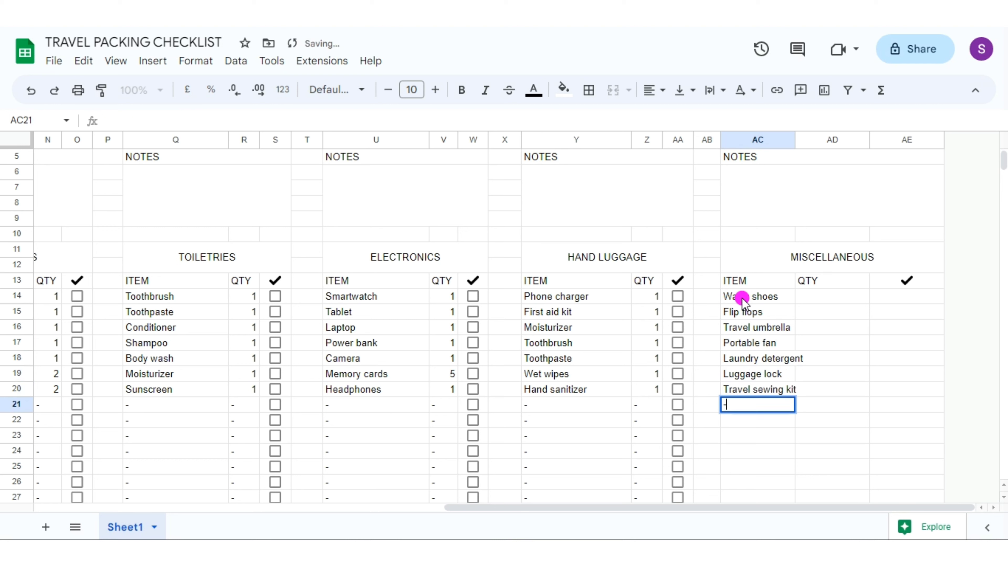
# Step: Enter the quantities 1, 1, 1, 1, 1, 4, 1 in column AD
pyautogui.click(848, 298)
pyautogui.write('1')
pyautogui.press('Return')
pyautogui.write('1')
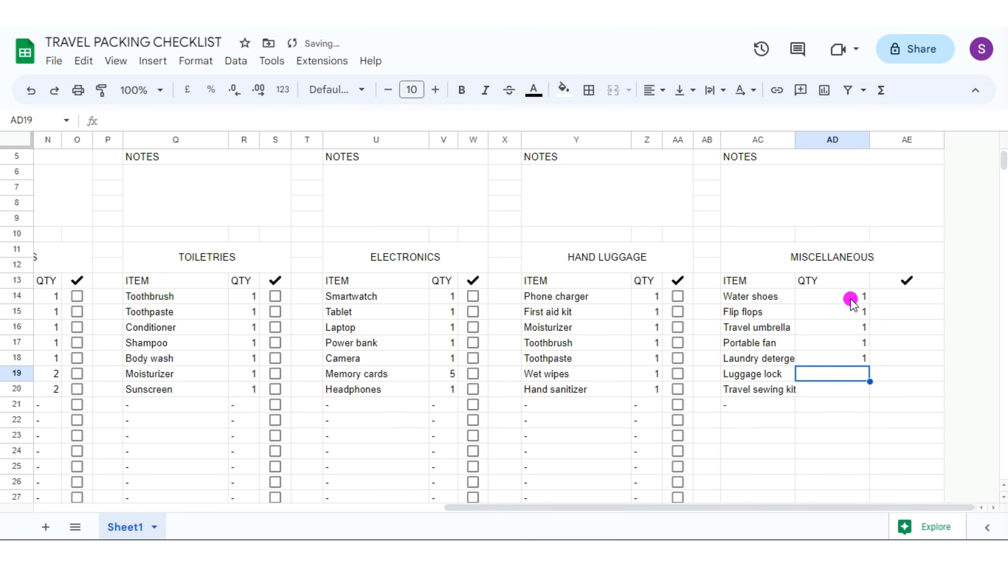
pyautogui.write(' 1 1 1 4 1')
# Step: Insert a checkbox in AE14, fill it down the items, and extend the placeholder rows
pyautogui.click(892, 298)
pyautogui.click(154, 60)
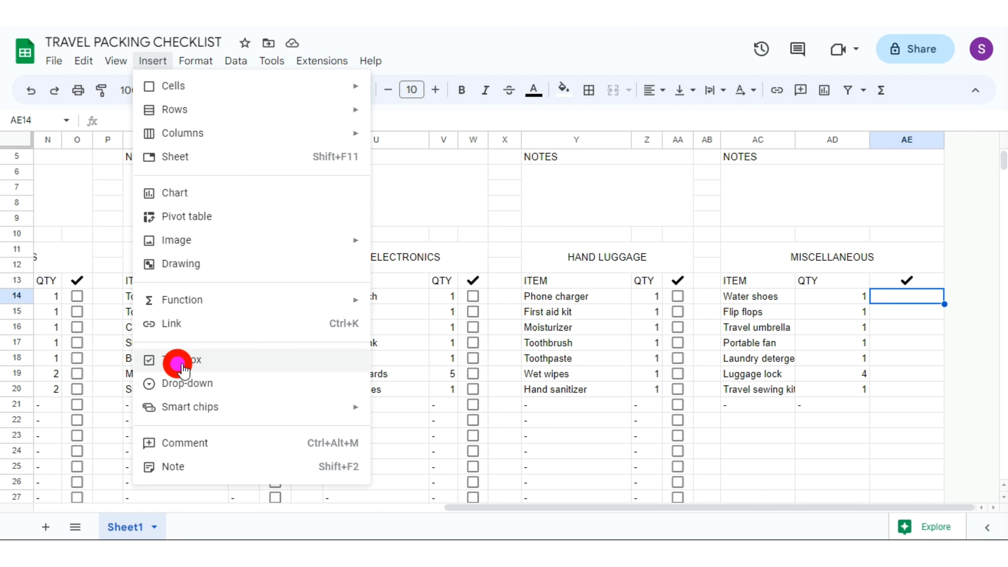
pyautogui.click(174, 359)
pyautogui.moveTo(944, 305); pyautogui.dragTo(925, 405)
pyautogui.click(768, 406)
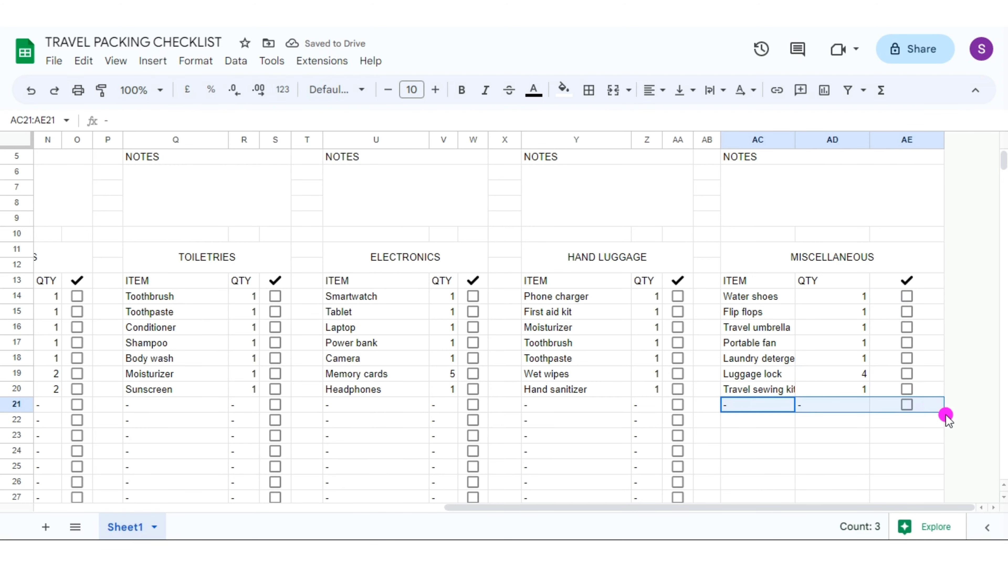
pyautogui.moveTo(769, 411); pyautogui.dragTo(947, 512)
# Step: Widen column AC to fit item names and narrow the QTY and tick columns
pyautogui.scroll(3, 787, 134)
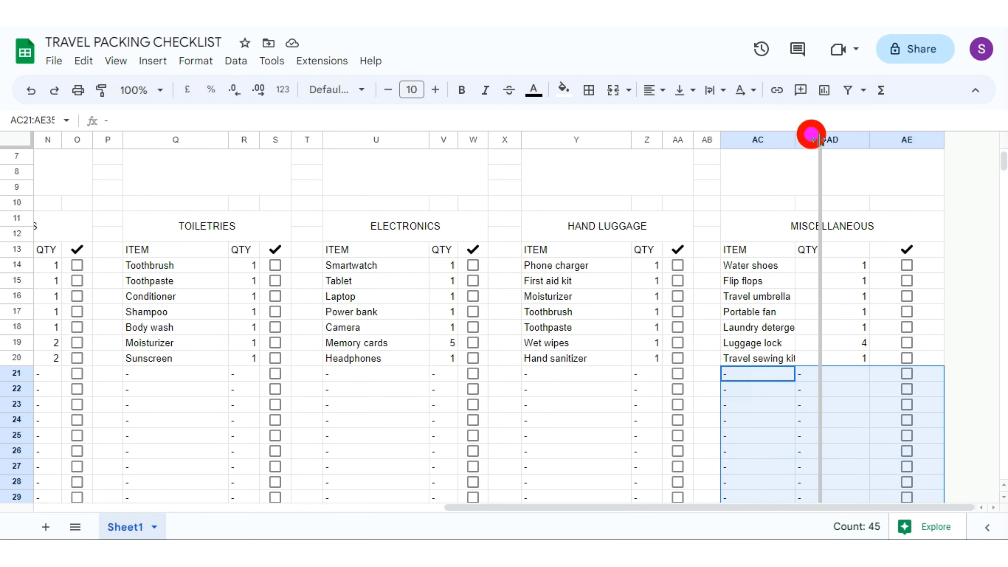
pyautogui.moveTo(794, 139); pyautogui.dragTo(821, 139)
pyautogui.click(857, 311)
pyautogui.moveTo(896, 139); pyautogui.dragTo(864, 139)
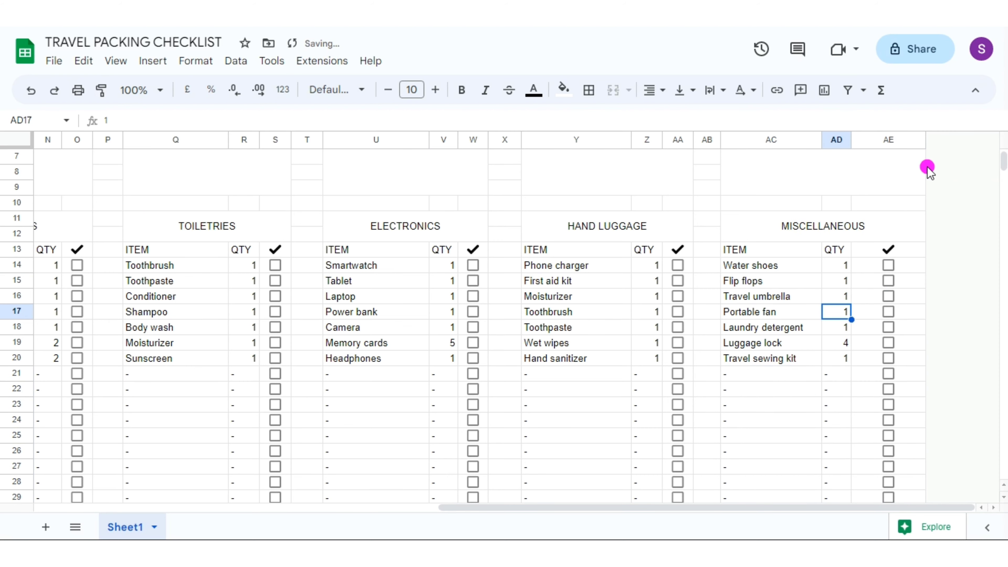
pyautogui.moveTo(929, 139); pyautogui.dragTo(881, 141)
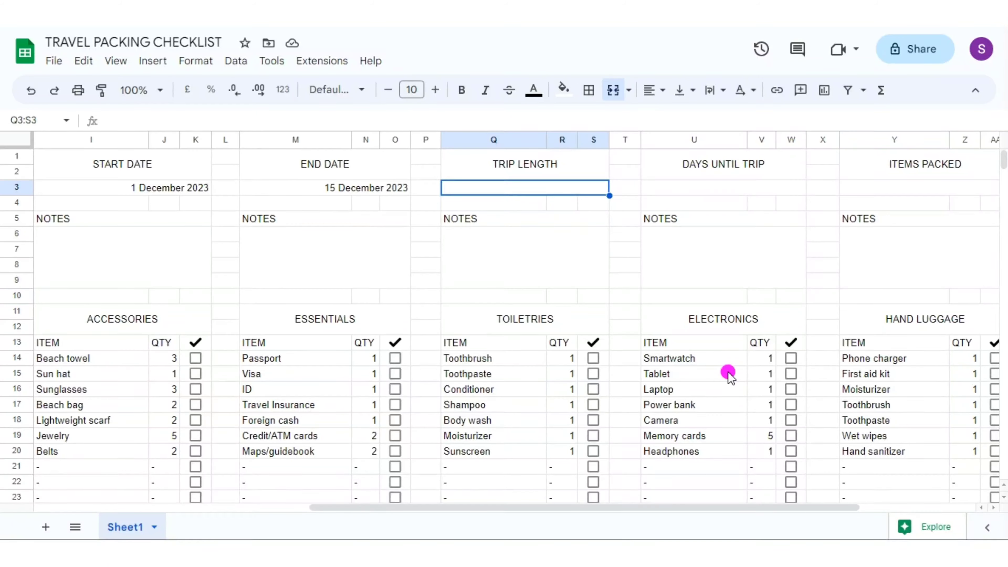
# Step: Calculate trip length in Q3 with =M3-I3
pyautogui.write('=')
pyautogui.click(277, 186)
pyautogui.write('-')
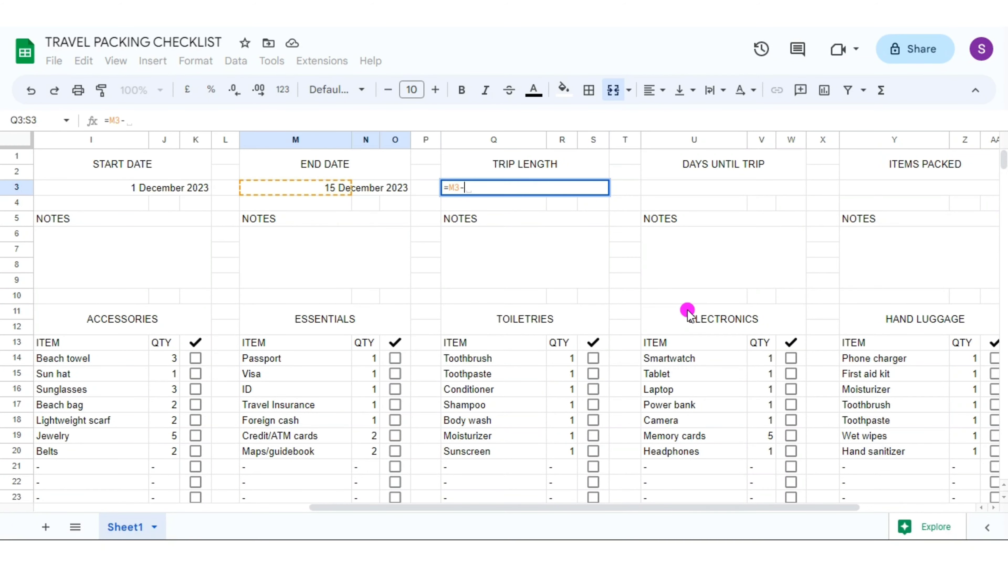
pyautogui.click(85, 188)
pyautogui.press('Return')
# Step: Enter =I3-TODAY() for days until trip and =COUNTIFS(E15:AE35,TRUE) for items packed
pyautogui.click(685, 190)
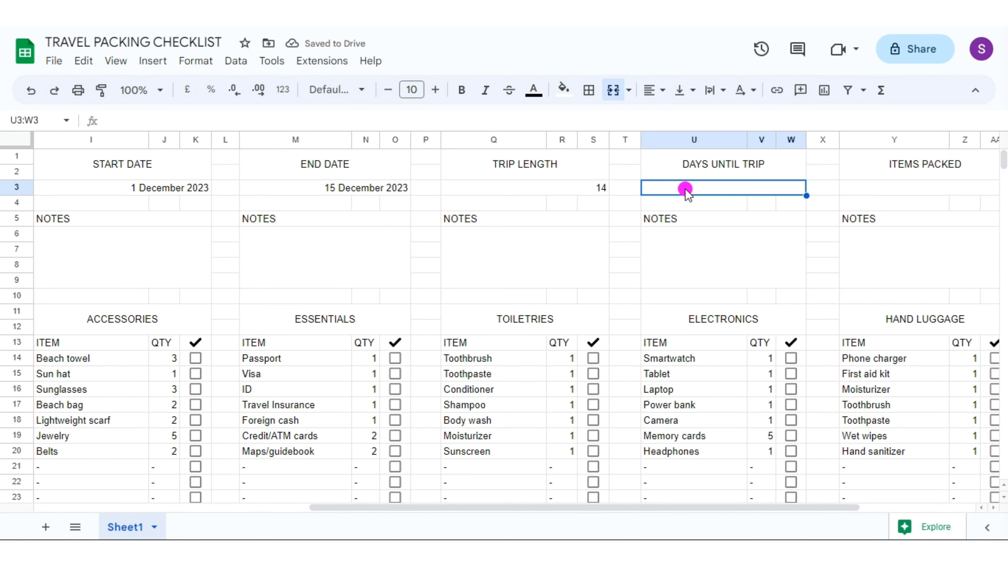
pyautogui.write('=I3')
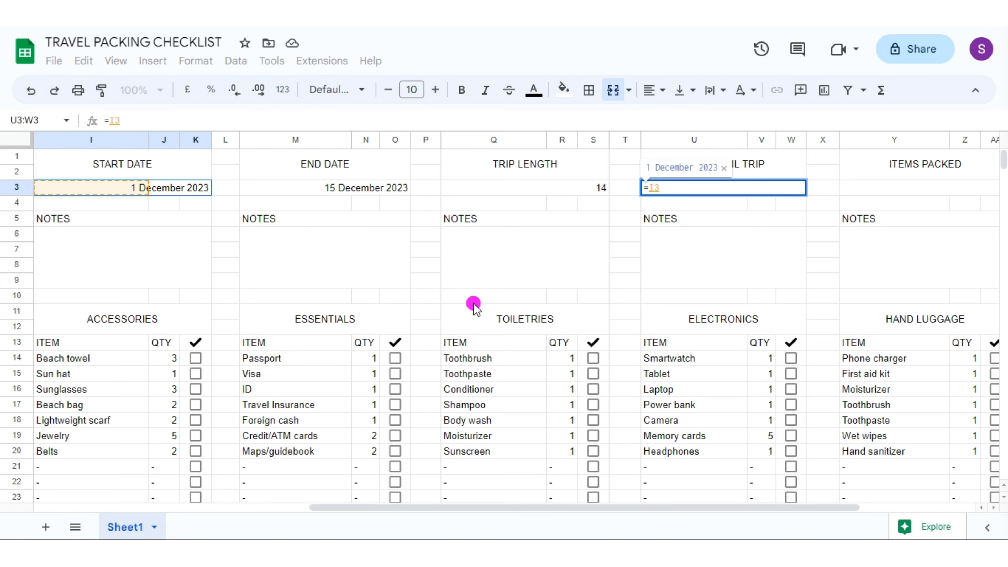
pyautogui.write('-TODAY')
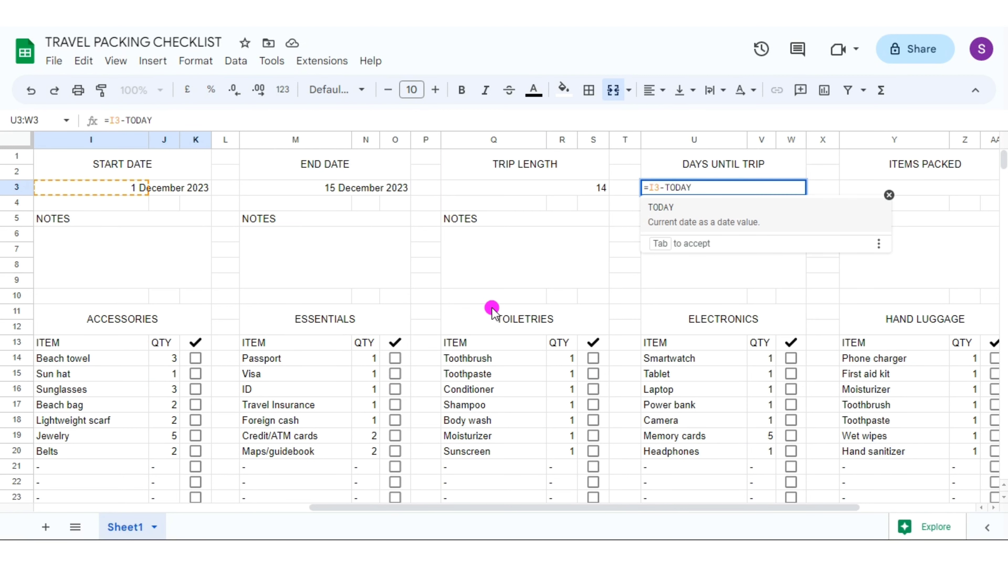
pyautogui.write('()')
pyautogui.click(866, 187)
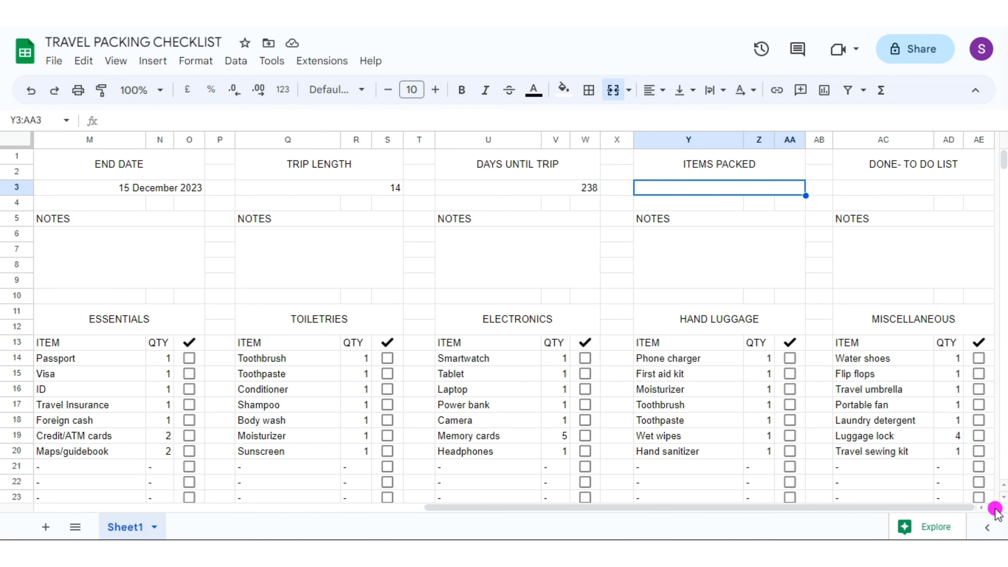
pyautogui.write('=COUNTIFS(E15:A')
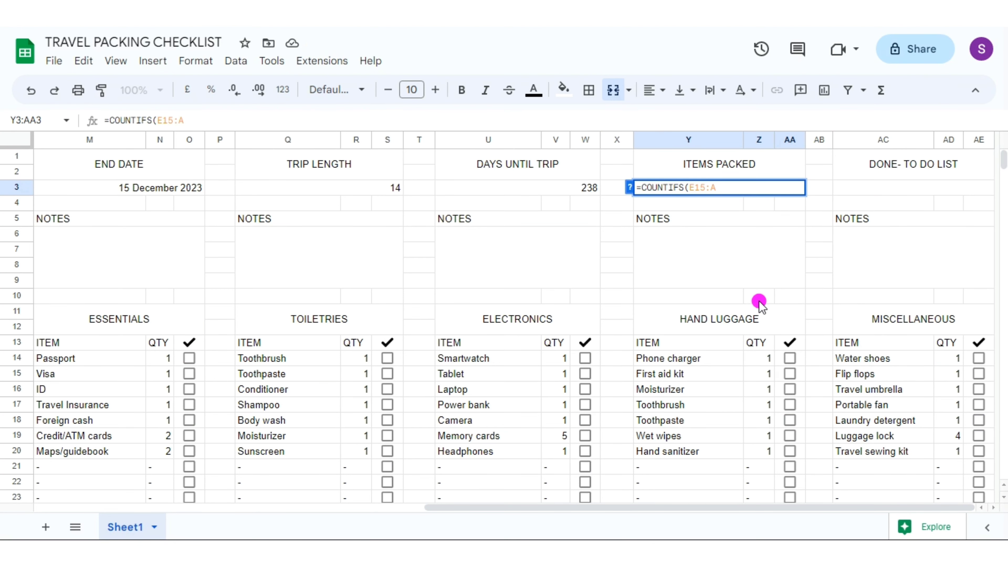
pyautogui.write('E35,')
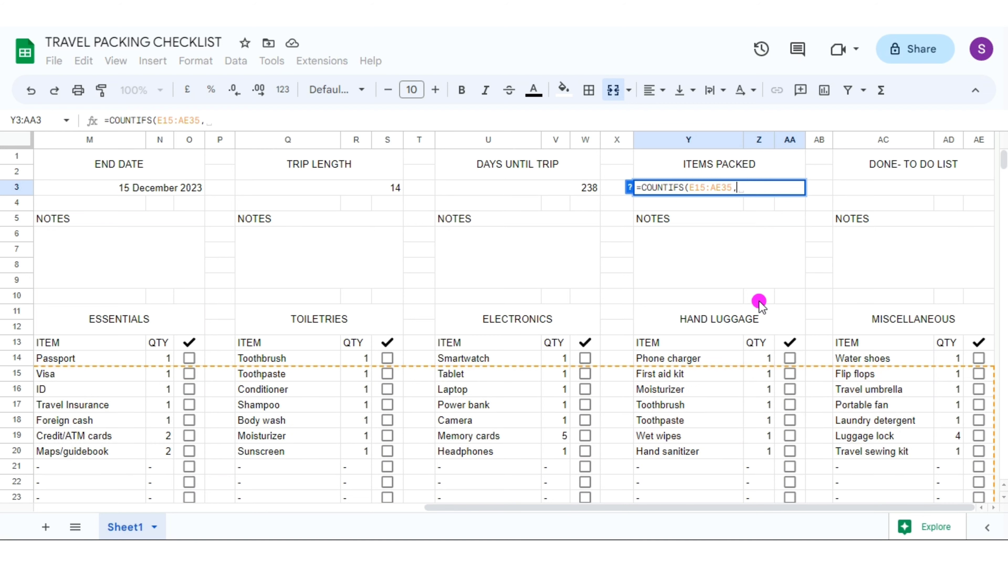
pyautogui.write('TRUE')
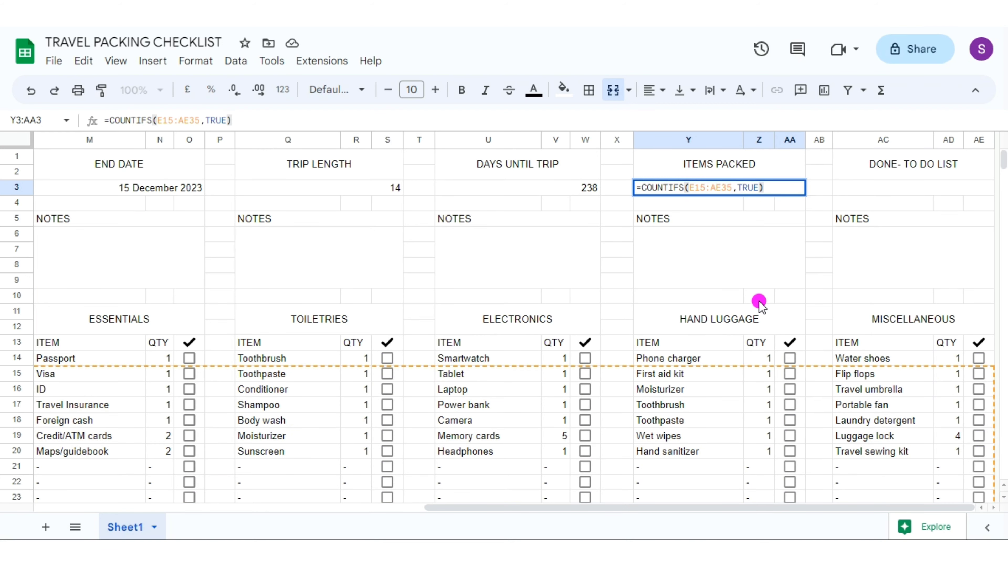
pyautogui.press('Return')
# Step: Tick Visa, Travel Insurance, Credit/ATM cards, Toothpaste, Shampoo and Moisturizer as packed
pyautogui.click(861, 187)
pyautogui.click(728, 191)
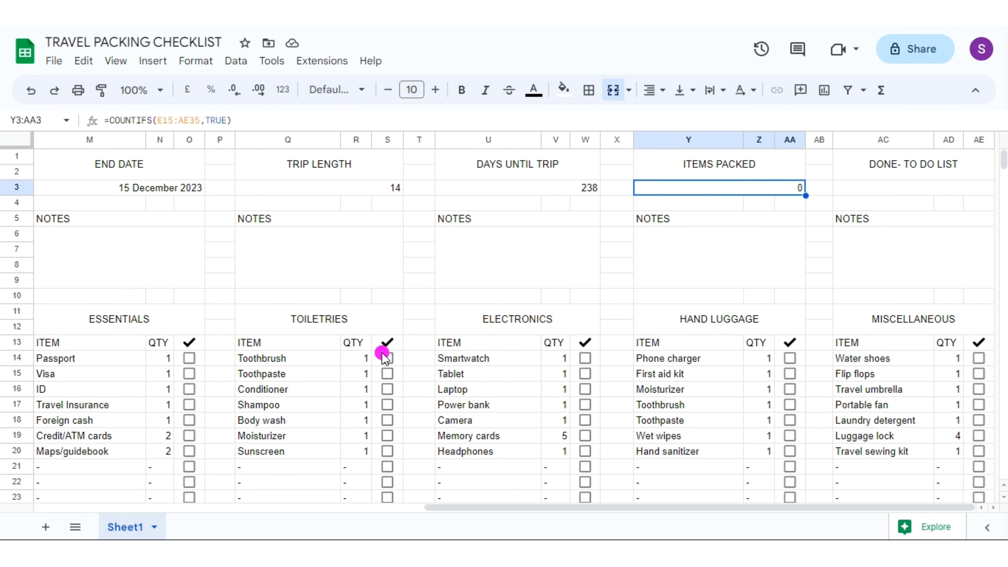
pyautogui.click(189, 374)
pyautogui.click(189, 405)
pyautogui.click(189, 436)
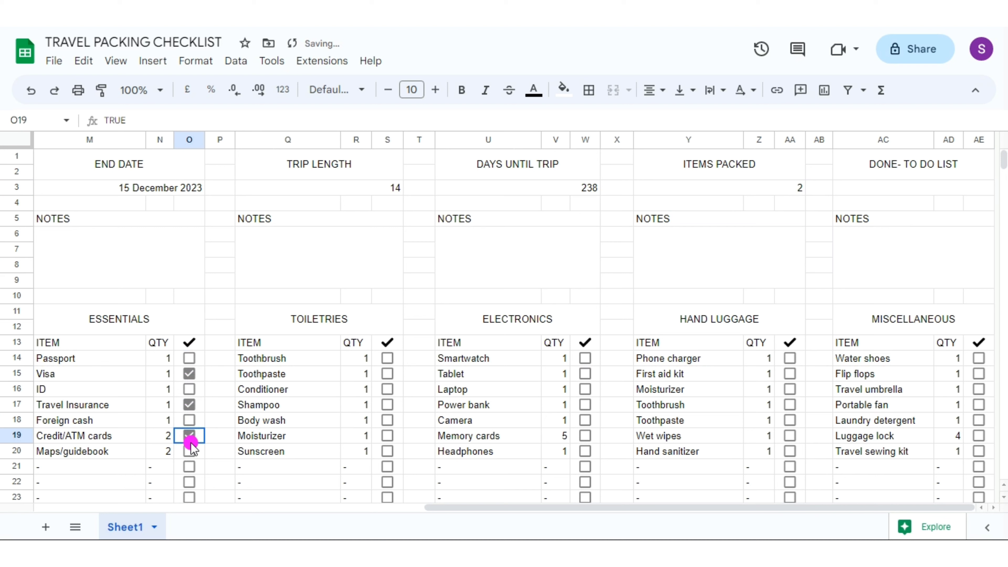
pyautogui.click(387, 404)
pyautogui.click(387, 435)
pyautogui.click(387, 374)
# Step: Tick Tablet, Power bank, Memory cards, Toothbrush, Wet wipes, Flip flops, Portable fan and Luggage lock
pyautogui.click(585, 374)
pyautogui.click(585, 405)
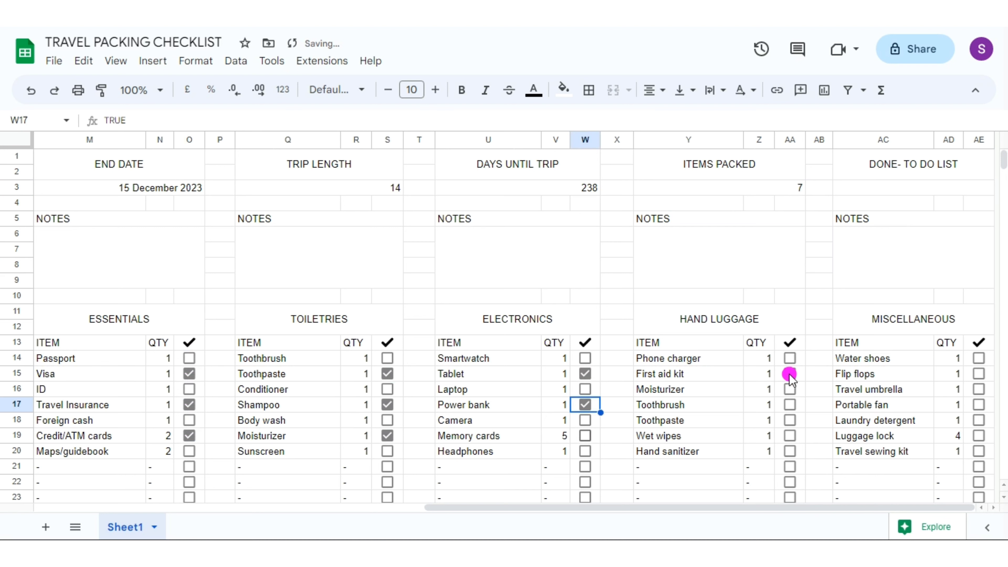
pyautogui.click(790, 373)
pyautogui.click(790, 405)
pyautogui.click(805, 435)
pyautogui.click(979, 374)
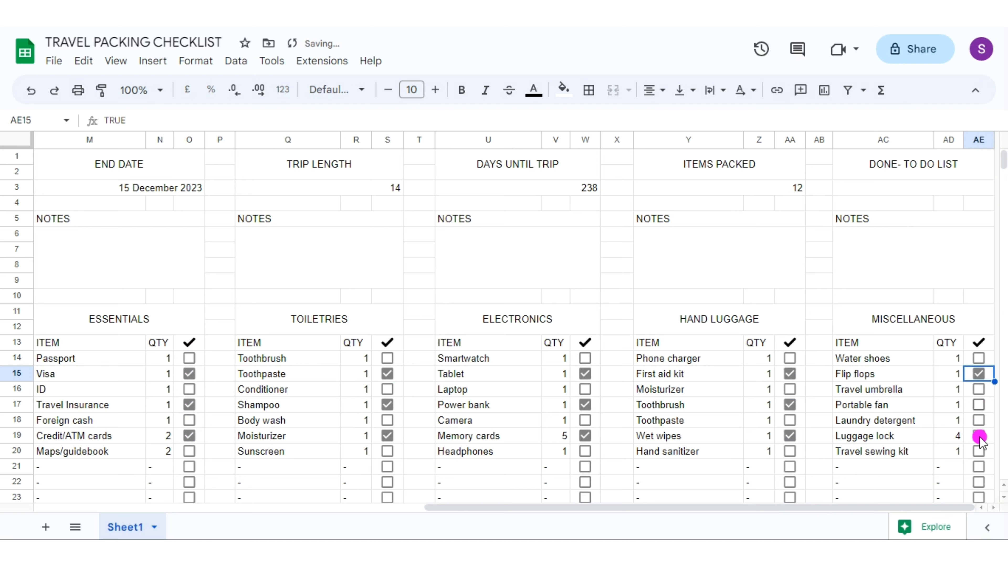
pyautogui.click(979, 404)
pyautogui.click(979, 435)
# Step: Count completed to-do items in the DONE summary cell with =COUNTIFS(C5,TRUE)
pyautogui.click(869, 187)
pyautogui.write('=C')
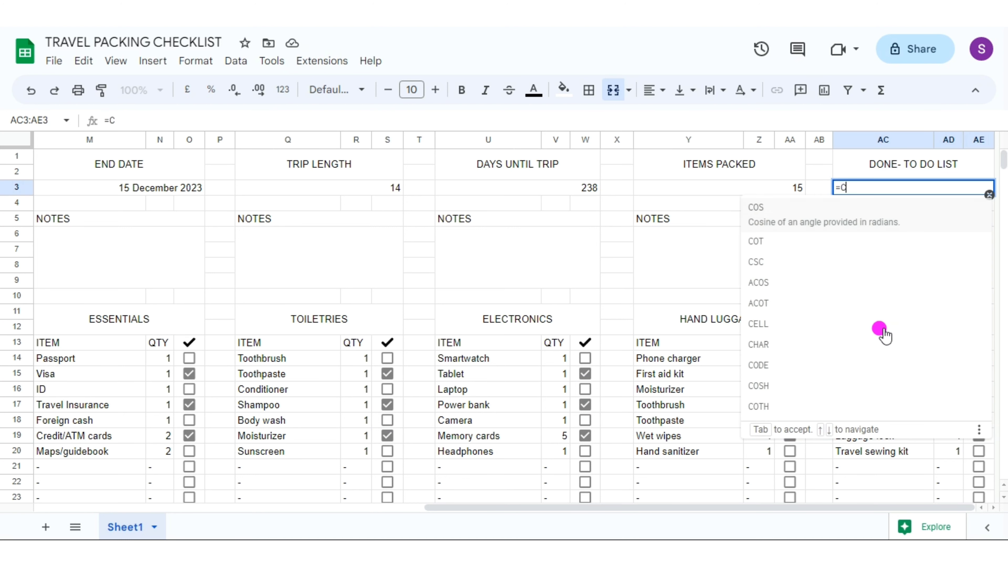
pyautogui.write('OUNTIFS(C5')
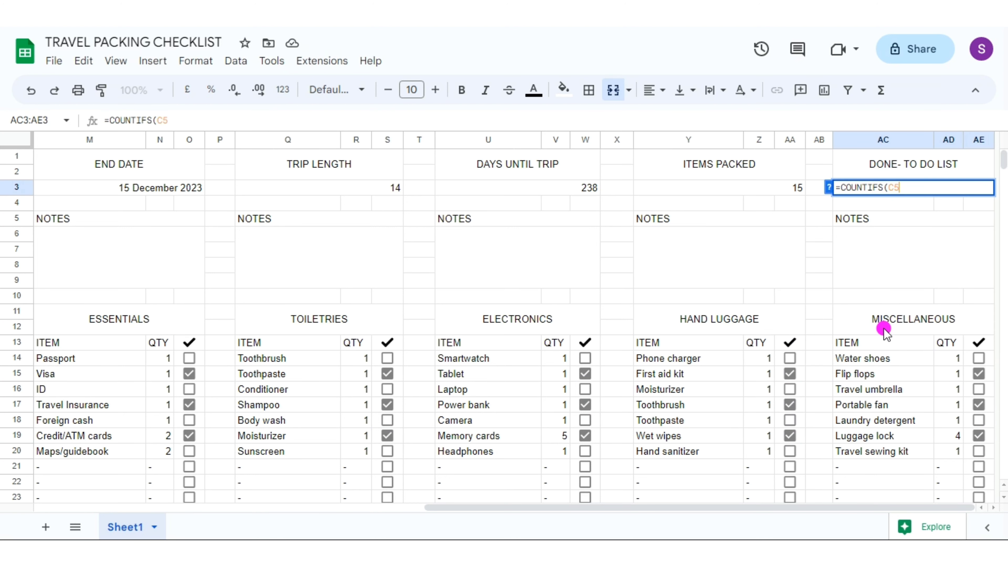
pyautogui.write(':C35,TRUE')
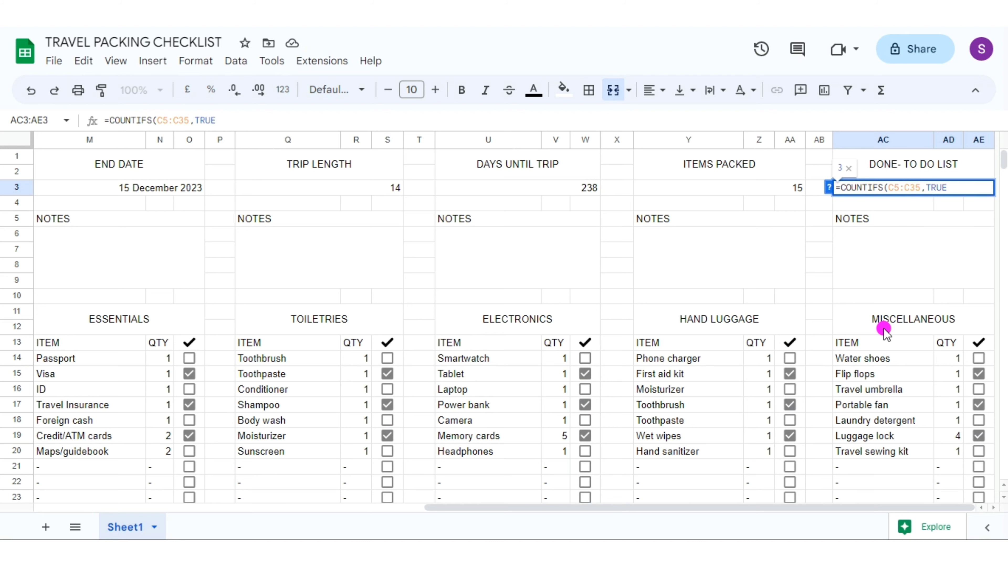
pyautogui.write(')')
pyautogui.press('Return')
# Step: Tick Skirts, Maxi dresses and Jewelry, then check the updated ITEMS PACKED total
pyautogui.moveTo(518, 512); pyautogui.dragTo(27, 531)
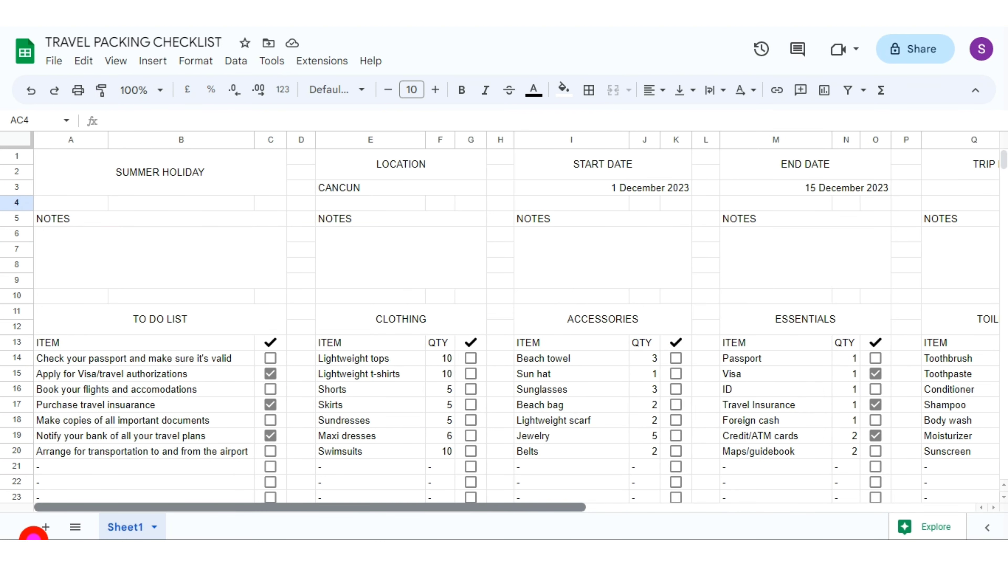
pyautogui.click(471, 404)
pyautogui.click(471, 436)
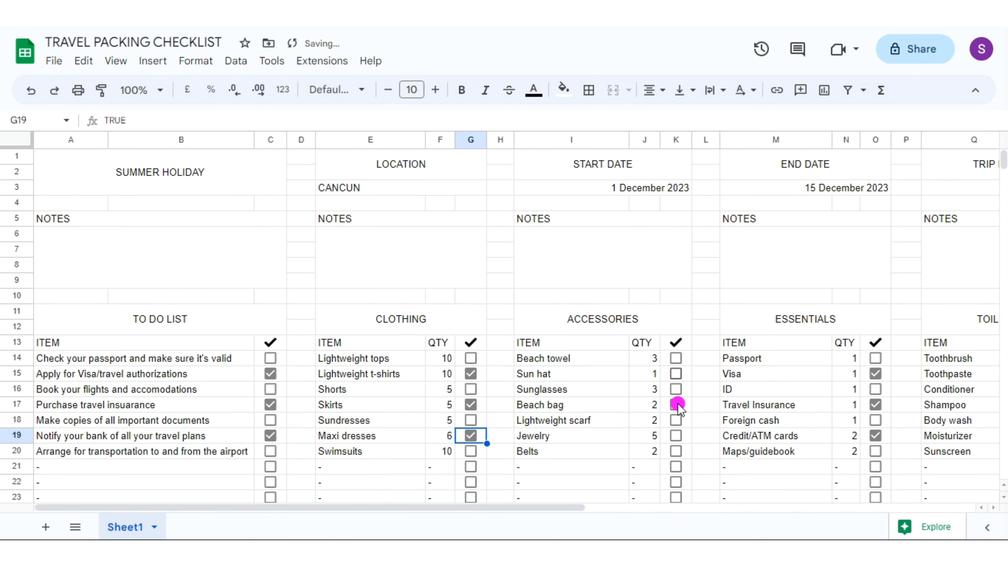
pyautogui.click(675, 436)
pyautogui.moveTo(574, 507); pyautogui.dragTo(921, 447)
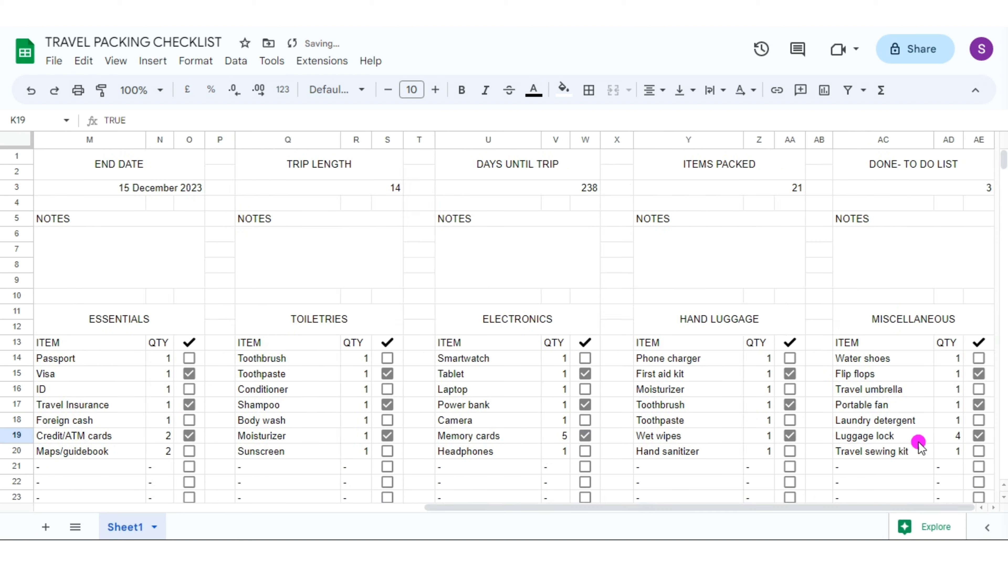
pyautogui.click(772, 192)
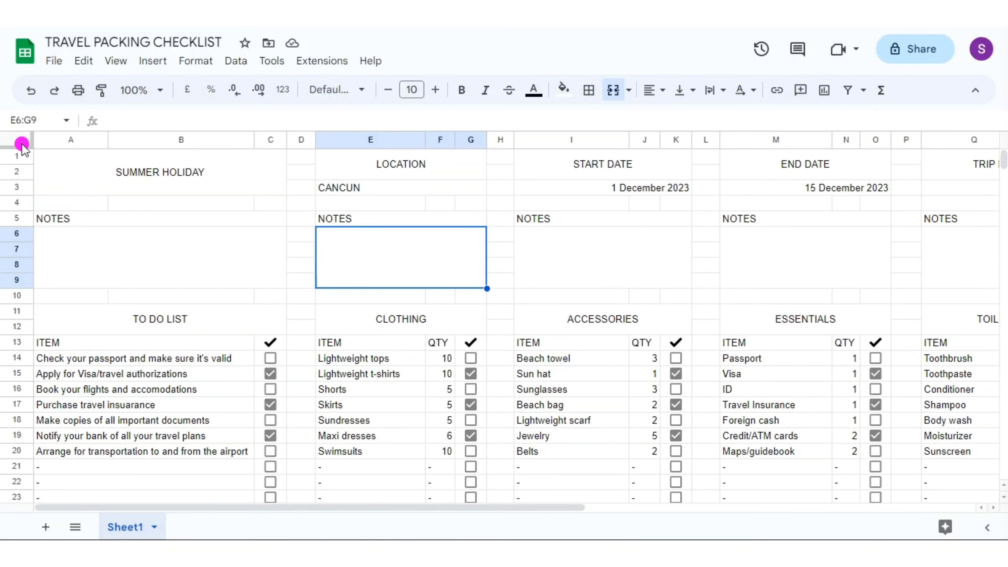
# Step: Apply Josefin Sans to the whole sheet and raise its text size to 12
pyautogui.click(21, 143)
pyautogui.click(358, 90)
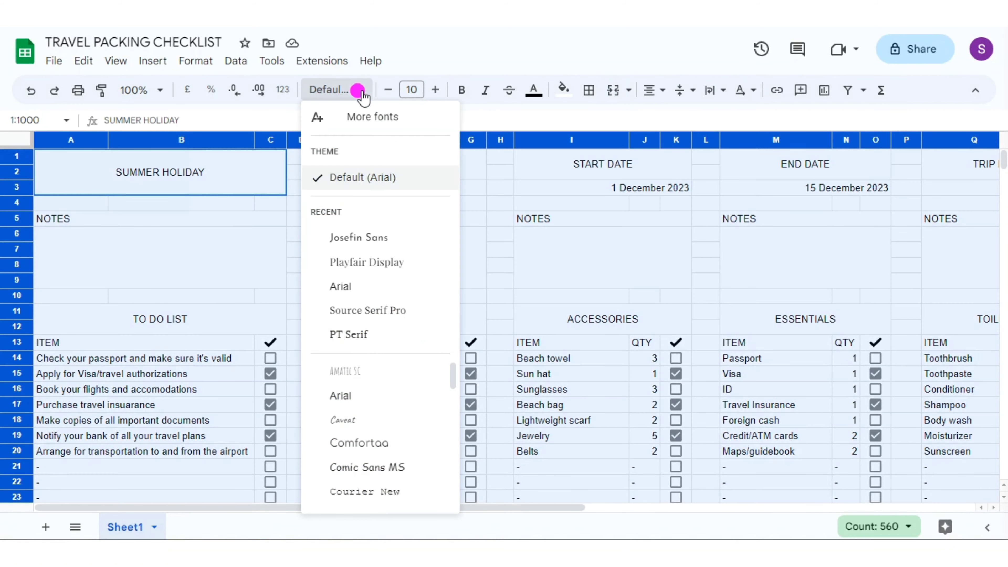
pyautogui.click(374, 234)
pyautogui.doubleClick(434, 91)
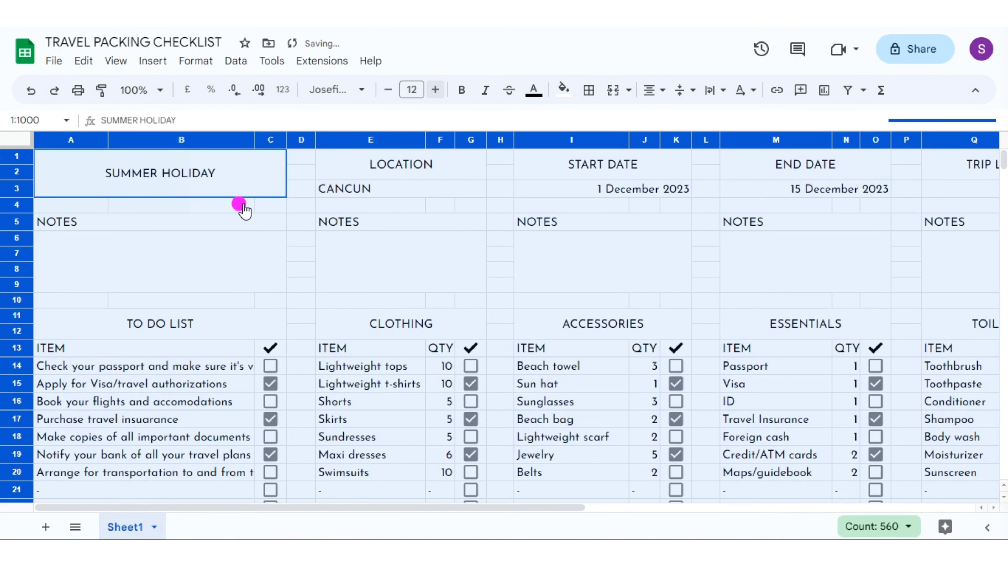
# Step: Make the SUMMER HOLIDAY title size 27 and bold
pyautogui.click(239, 185)
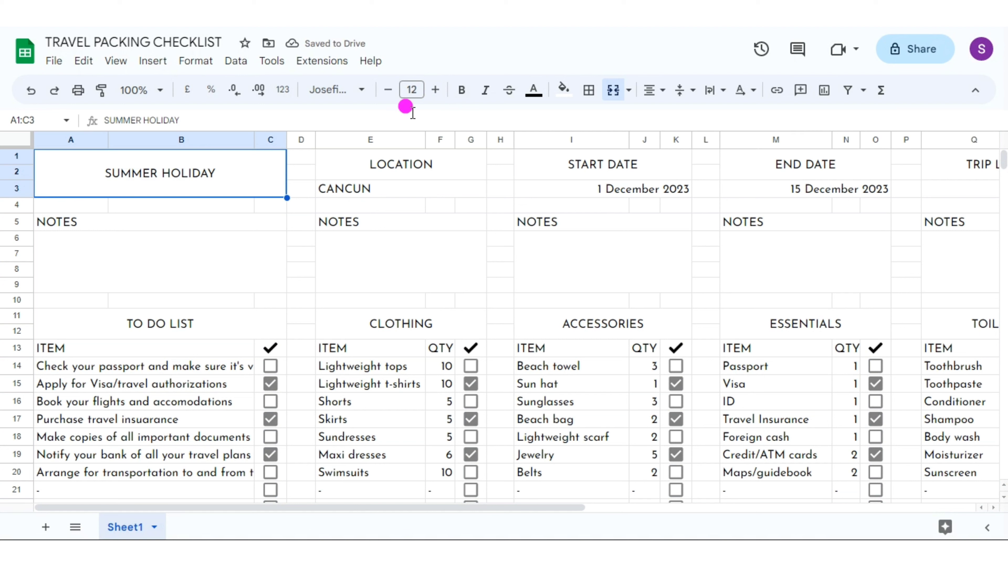
pyautogui.click(412, 90)
pyautogui.write('30')
pyautogui.press('Return')
pyautogui.click(387, 90)
pyautogui.click(387, 90)
pyautogui.click(387, 91)
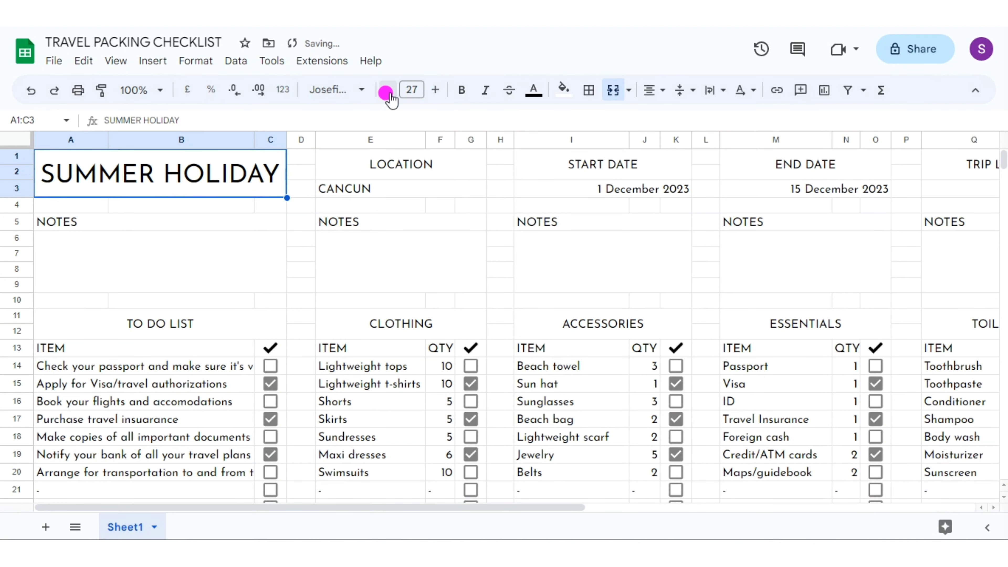
pyautogui.click(387, 91)
pyautogui.click(462, 89)
# Step: Make the LOCATION title bold at size 20
pyautogui.click(367, 174)
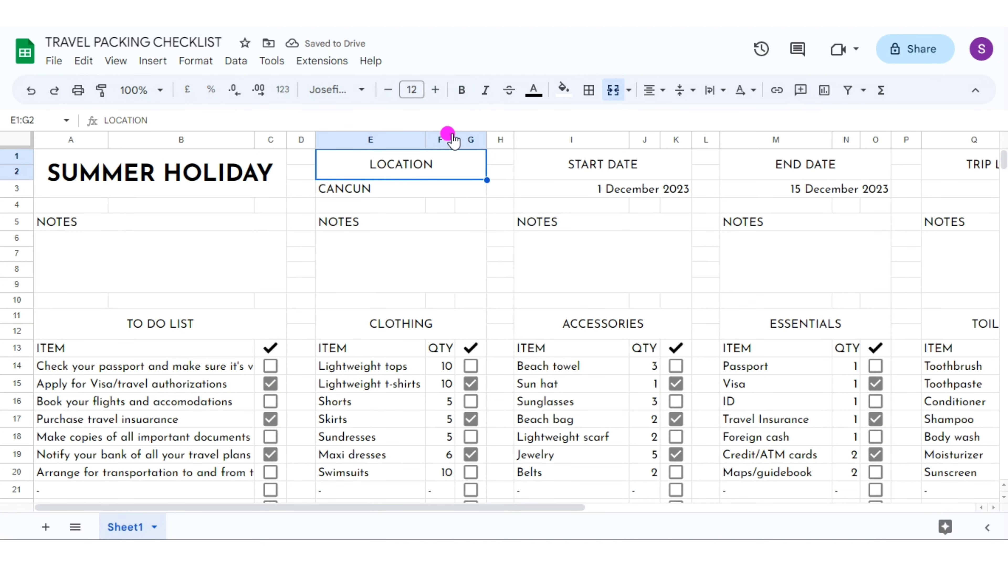
pyautogui.click(412, 89)
pyautogui.write('0')
pyautogui.press('Return')
pyautogui.hotkey('ctrl', 'b')
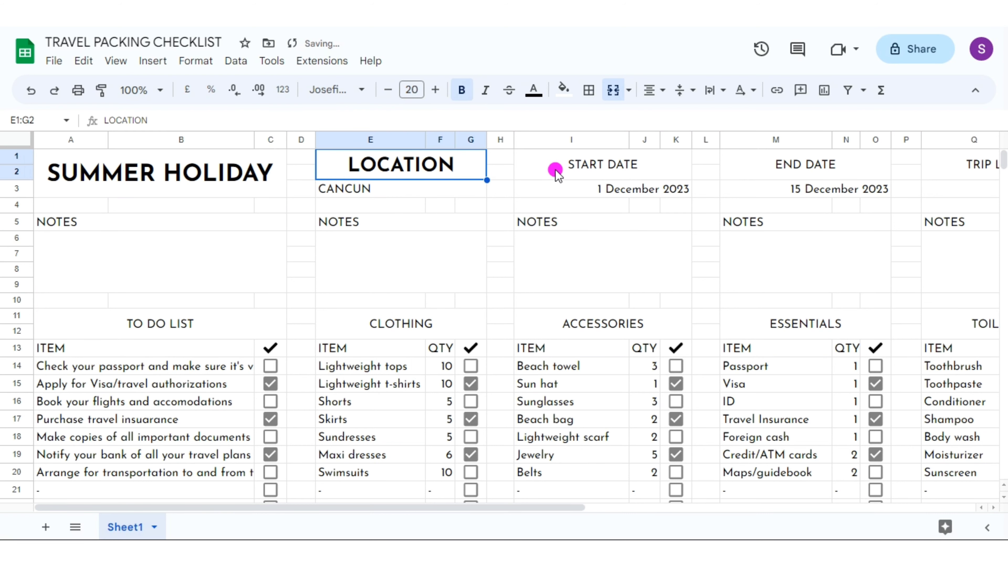
# Step: Make the START DATE, END DATE, TRIP LENGTH and DAYS UNTIL TRIP titles bold at size 20
pyautogui.click(555, 171)
pyautogui.click(993, 507)
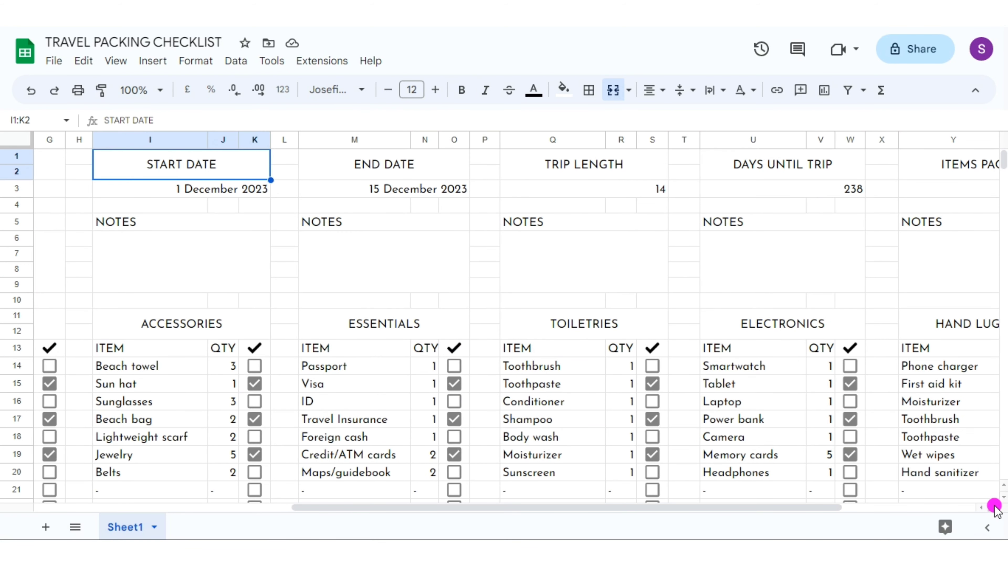
pyautogui.keyDown('ctrl'); pyautogui.click(454, 167); pyautogui.keyUp('ctrl')
pyautogui.keyDown('ctrl'); pyautogui.click(531, 165); pyautogui.keyUp('ctrl')
pyautogui.keyDown('ctrl'); pyautogui.click(782, 164); pyautogui.keyUp('ctrl')
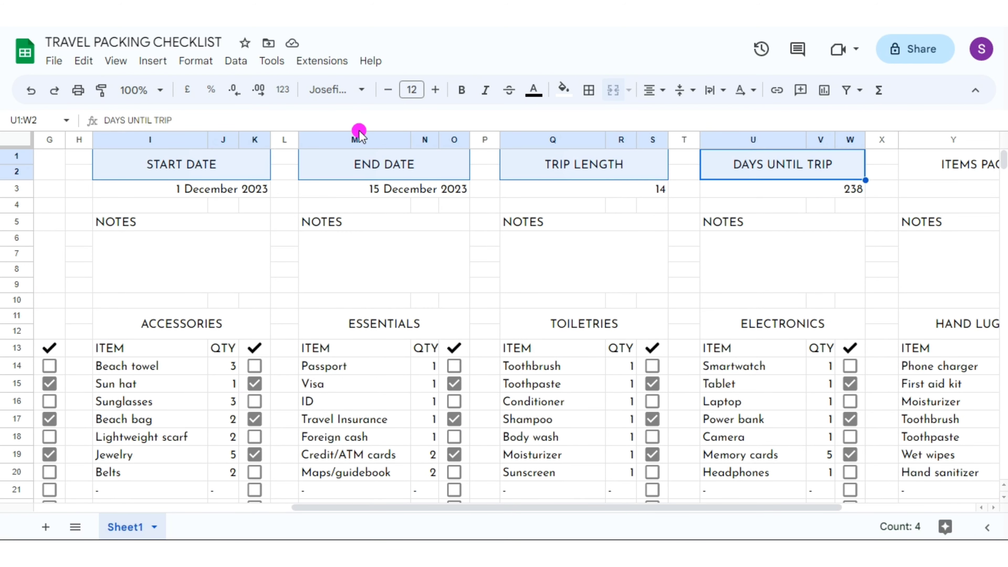
pyautogui.click(411, 90)
pyautogui.write('4')
pyautogui.press('Return')
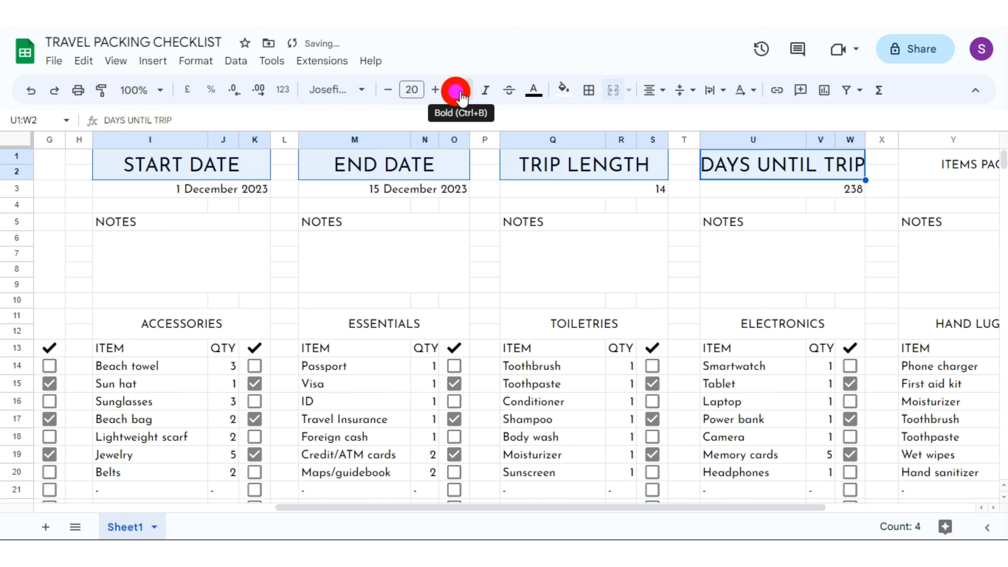
pyautogui.click(461, 90)
# Step: Widen column U so the DAYS UNTIL TRIP title fits
pyautogui.click(992, 507)
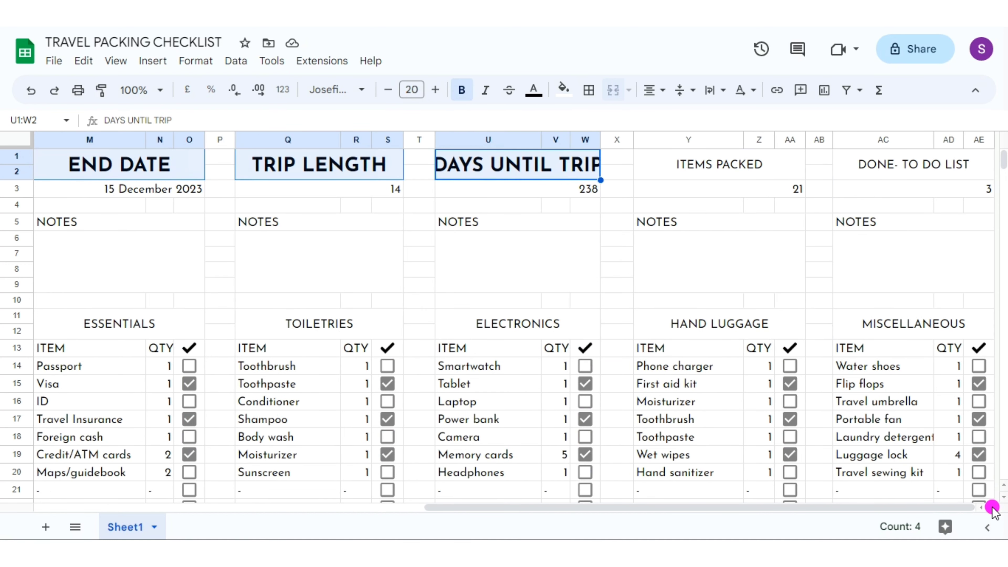
pyautogui.click(735, 166)
pyautogui.click(531, 164)
pyautogui.moveTo(542, 137); pyautogui.dragTo(590, 137)
# Step: Make ITEMS PACKED and DONE- TO DO LIST bold at size 20, widening column AC to fit
pyautogui.click(746, 164)
pyautogui.hscroll(3, 833, 238)
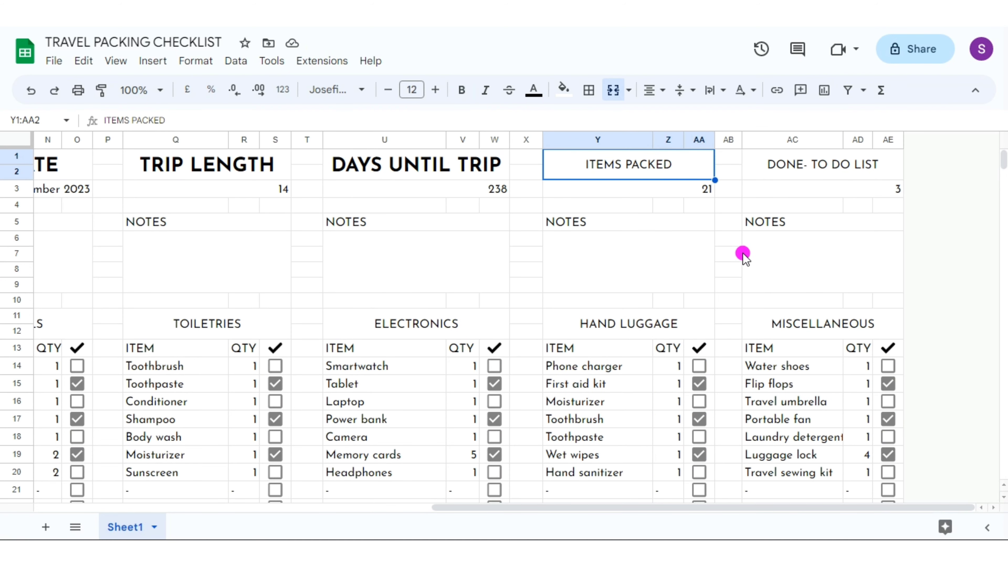
pyautogui.keyDown('ctrl'); pyautogui.click(755, 172); pyautogui.keyUp('ctrl')
pyautogui.click(462, 90)
pyautogui.click(411, 89)
pyautogui.write('20')
pyautogui.press('Return')
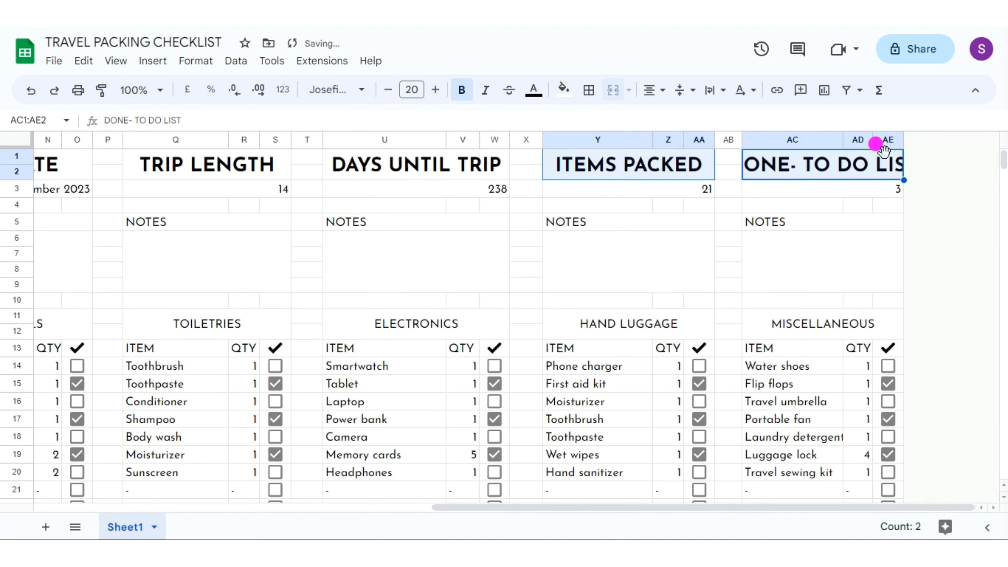
pyautogui.moveTo(843, 140); pyautogui.dragTo(862, 140)
pyautogui.moveTo(923, 139)
pyautogui.mouseDown()
pyautogui.moveTo(900, 137)
pyautogui.moveTo(937, 135)
pyautogui.mouseUp()
pyautogui.moveTo(864, 137); pyautogui.dragTo(872, 137)
pyautogui.moveTo(603, 508); pyautogui.dragTo(29, 464)
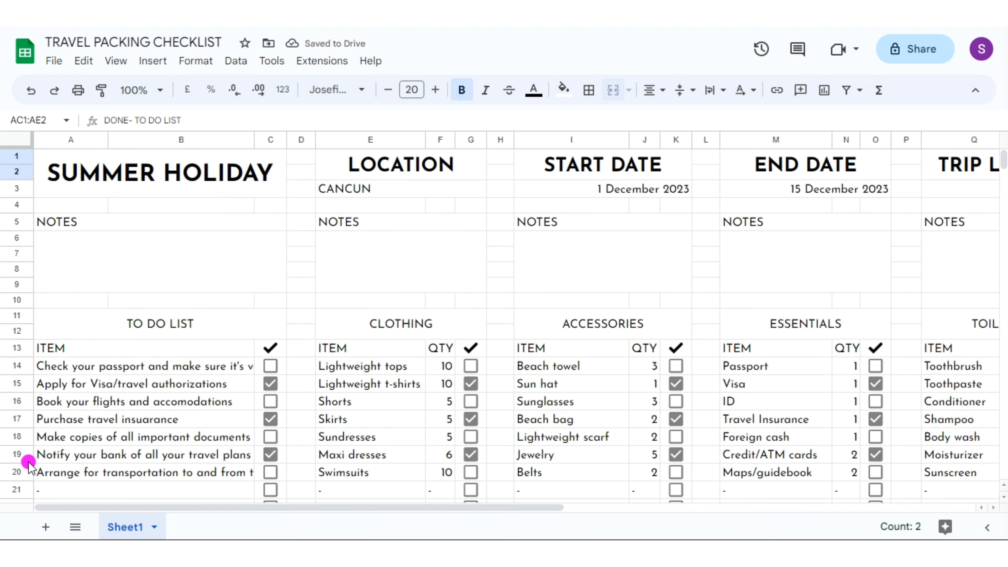
# Step: Centre the seven summary values from CANCUN to the done count and enlarge them to size 15
pyautogui.click(406, 197)
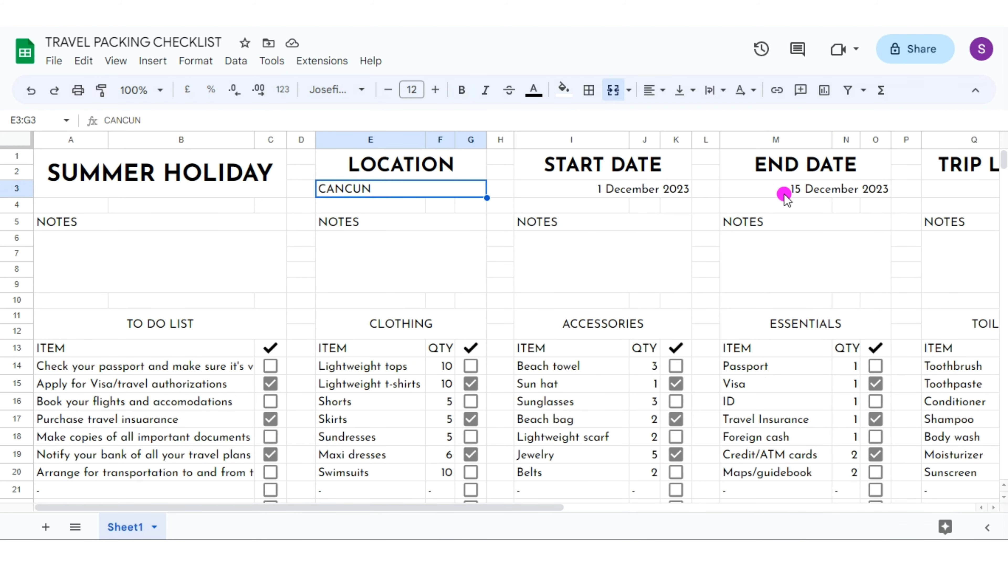
pyautogui.keyDown('ctrl'); pyautogui.click(603, 188); pyautogui.keyUp('ctrl')
pyautogui.keyDown('ctrl'); pyautogui.click(785, 195); pyautogui.keyUp('ctrl')
pyautogui.hscroll(10, 992, 508)
pyautogui.keyDown('ctrl'); pyautogui.click(408, 188); pyautogui.keyUp('ctrl')
pyautogui.keyDown('ctrl'); pyautogui.click(619, 188); pyautogui.keyUp('ctrl')
pyautogui.keyDown('ctrl'); pyautogui.click(831, 189); pyautogui.keyUp('ctrl')
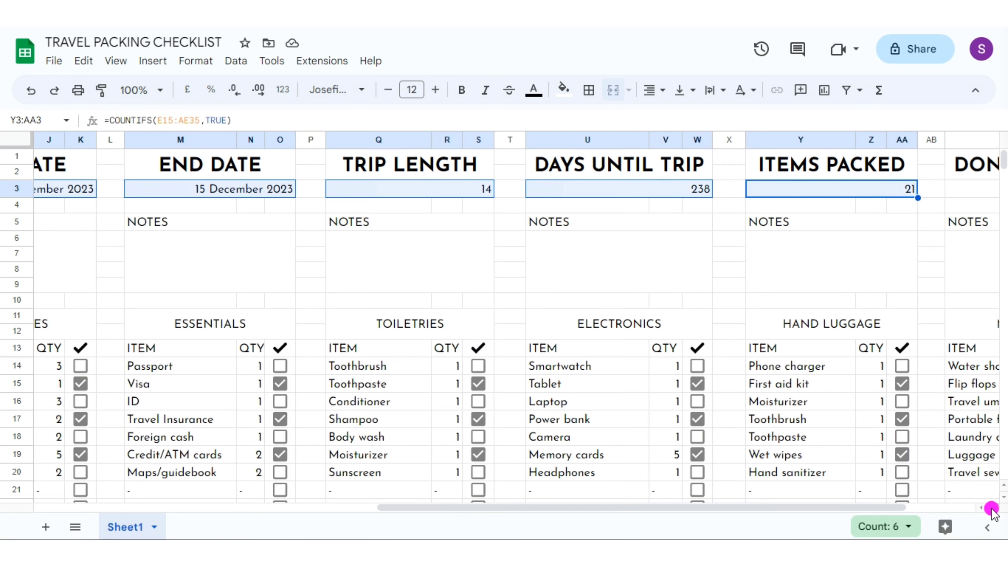
pyautogui.hscroll(5, 991, 508)
pyautogui.keyDown('ctrl'); pyautogui.click(788, 190); pyautogui.keyUp('ctrl')
pyautogui.click(653, 90)
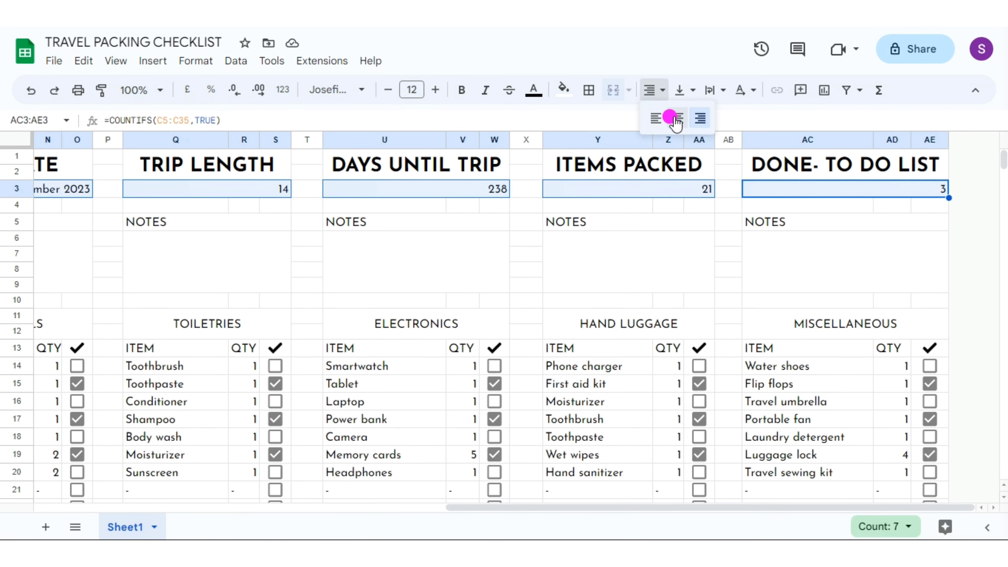
pyautogui.click(674, 117)
pyautogui.press('Return')
# Step: Centre and bold all eight NOTES labels
pyautogui.hscroll(-15, 278, 318)
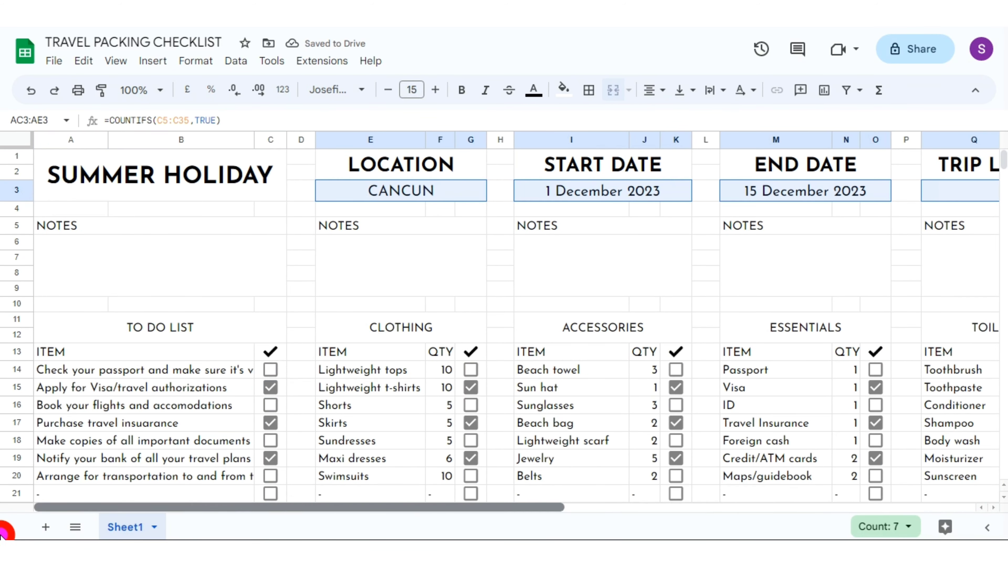
pyautogui.click(140, 230)
pyautogui.keyDown('ctrl'); pyautogui.click(367, 228); pyautogui.keyUp('ctrl')
pyautogui.keyDown('ctrl'); pyautogui.click(555, 227); pyautogui.keyUp('ctrl')
pyautogui.keyDown('ctrl'); pyautogui.click(758, 226); pyautogui.keyUp('ctrl')
pyautogui.keyDown('ctrl'); pyautogui.click(952, 226); pyautogui.keyUp('ctrl')
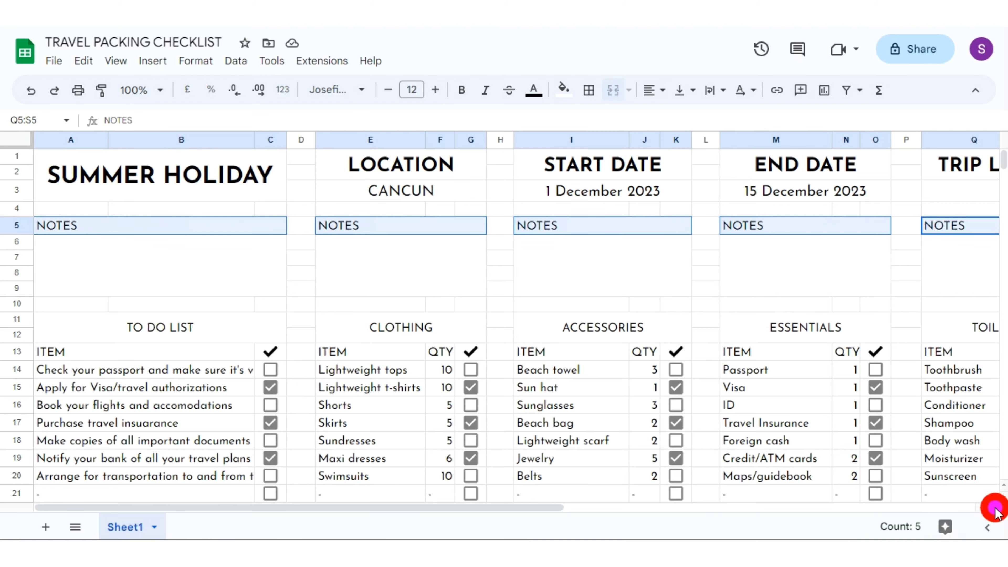
pyautogui.hscroll(10, 991, 507)
pyautogui.keyDown('ctrl'); pyautogui.click(550, 228); pyautogui.keyUp('ctrl')
pyautogui.keyDown('ctrl'); pyautogui.click(806, 220); pyautogui.keyUp('ctrl')
pyautogui.keyDown('ctrl'); pyautogui.click(913, 226); pyautogui.keyUp('ctrl')
pyautogui.click(655, 90)
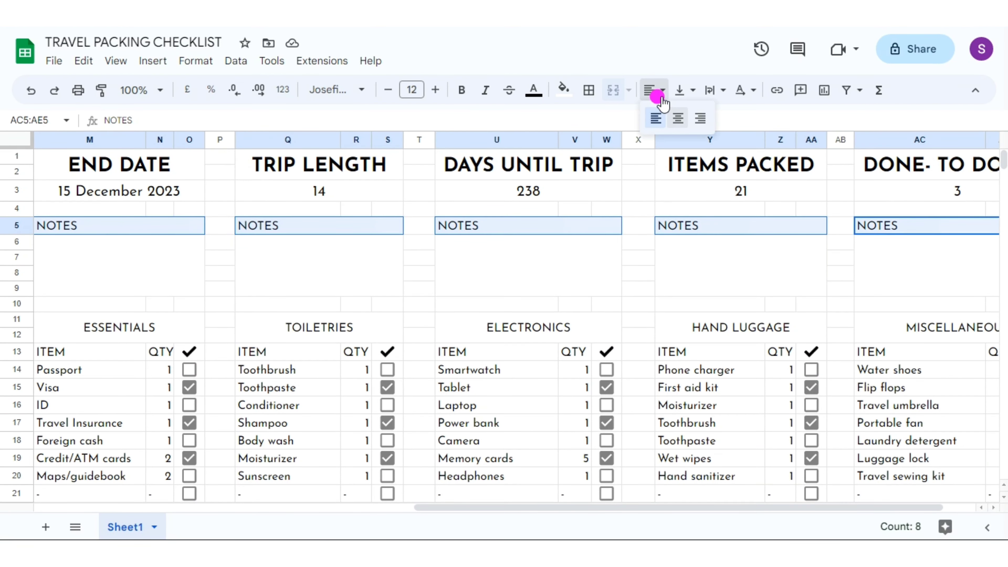
pyautogui.click(677, 117)
pyautogui.click(461, 91)
# Step: Make the headings from TO DO LIST through MISCELLANEOUS bold at size 20
pyautogui.hscroll(-10, 1005, 407)
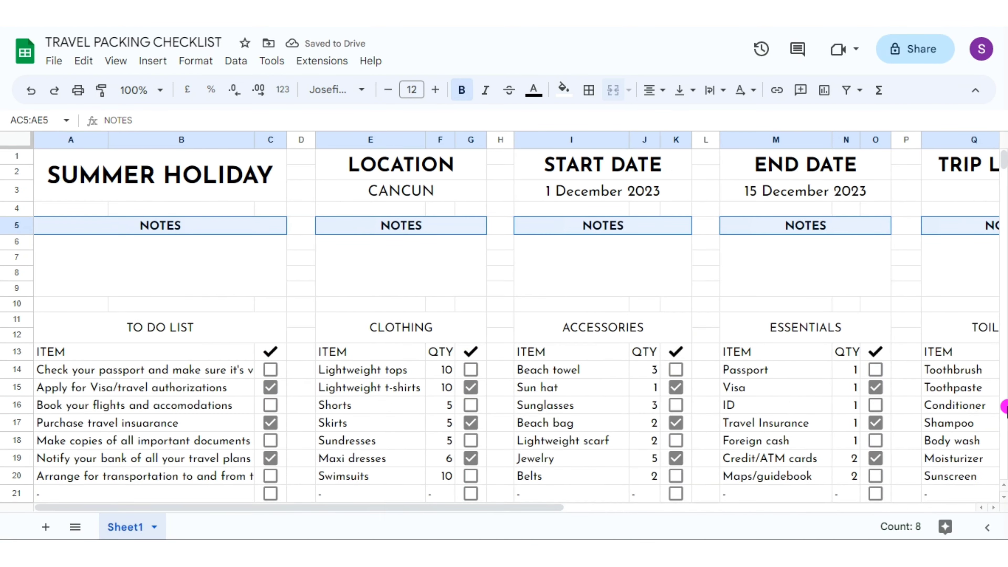
pyautogui.click(218, 326)
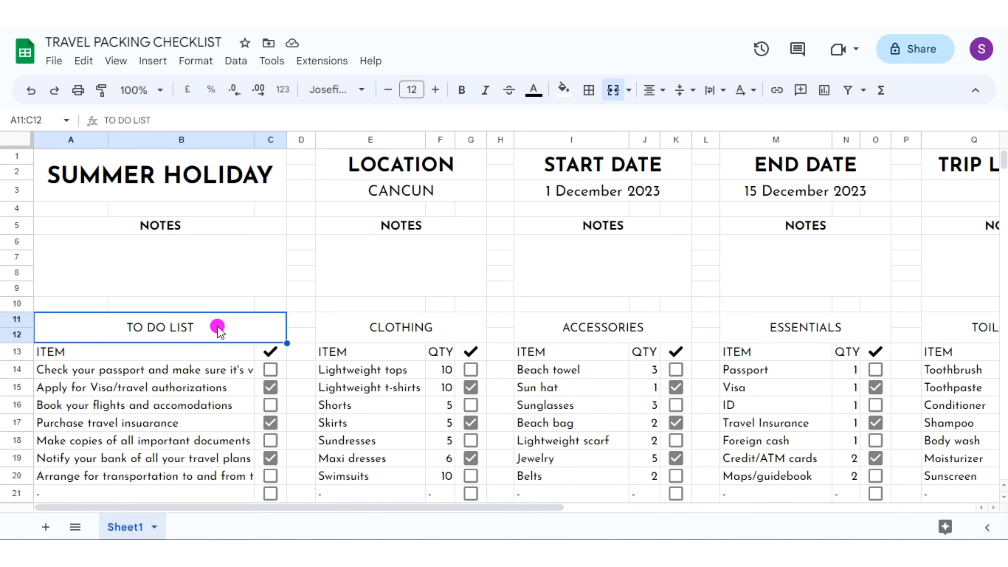
pyautogui.keyDown('ctrl'); pyautogui.click(399, 328); pyautogui.keyUp('ctrl')
pyautogui.keyDown('ctrl'); pyautogui.click(572, 328); pyautogui.keyUp('ctrl')
pyautogui.keyDown('ctrl'); pyautogui.click(805, 327); pyautogui.keyUp('ctrl')
pyautogui.keyDown('ctrl'); pyautogui.click(969, 327); pyautogui.keyUp('ctrl')
pyautogui.hscroll(3, 989, 508)
pyautogui.hscroll(8, 989, 508)
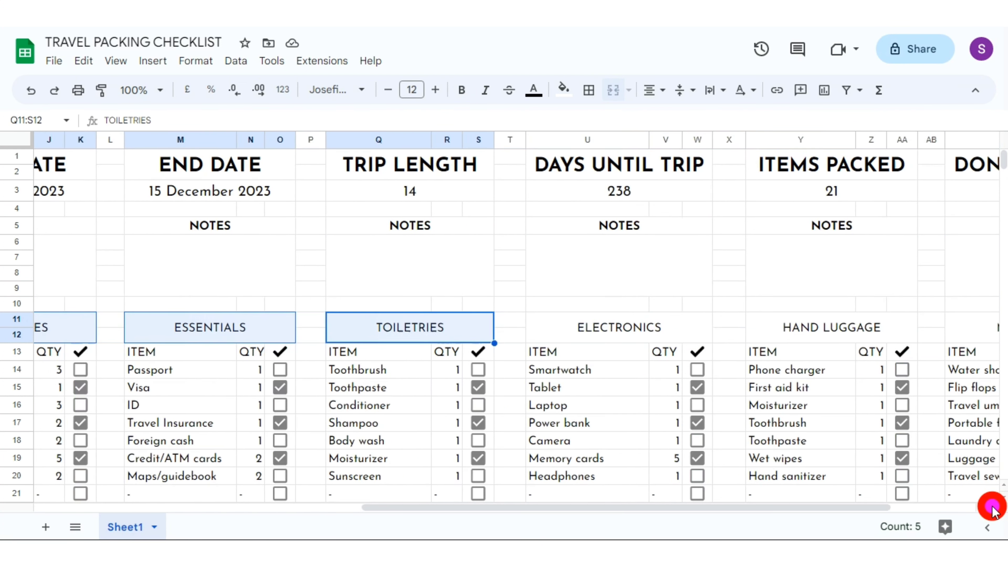
pyautogui.hscroll(3, 990, 508)
pyautogui.keyDown('ctrl'); pyautogui.click(439, 330); pyautogui.keyUp('ctrl')
pyautogui.keyDown('ctrl'); pyautogui.click(571, 331); pyautogui.keyUp('ctrl')
pyautogui.keyDown('ctrl'); pyautogui.click(784, 332); pyautogui.keyUp('ctrl')
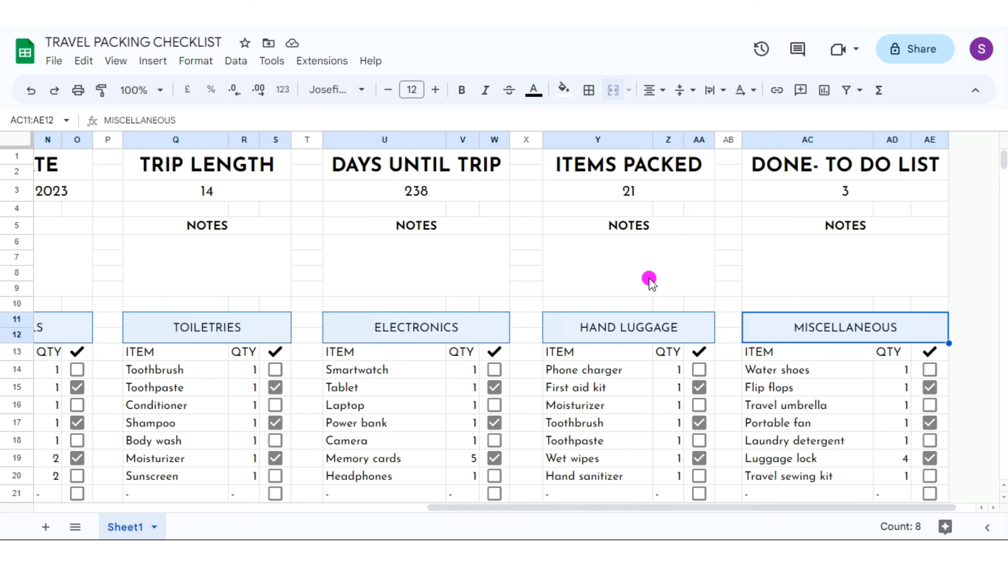
pyautogui.click(417, 89)
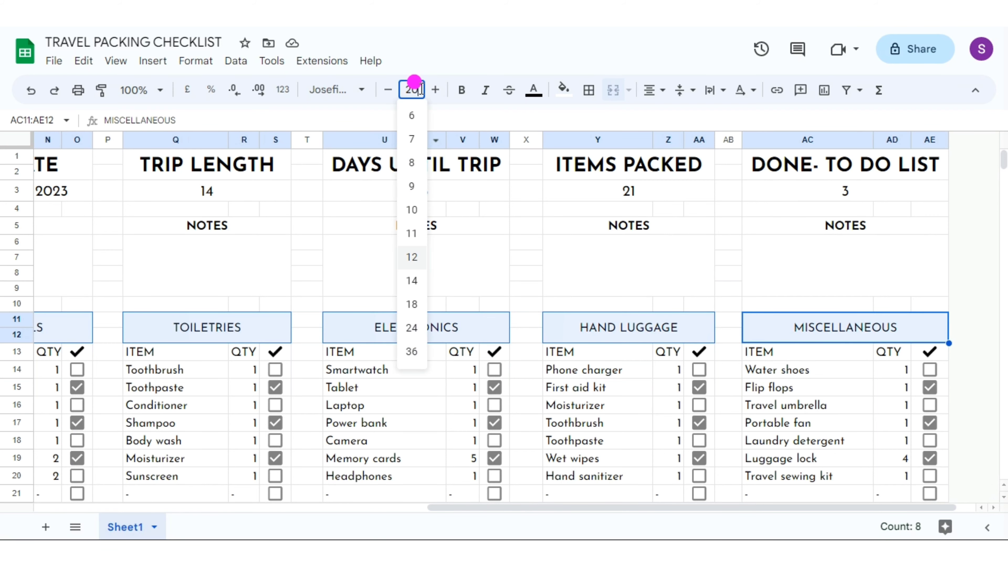
pyautogui.press('Return')
pyautogui.click(462, 90)
# Step: Widen column Y so the HAND LUGGAGE heading fits
pyautogui.moveTo(653, 139); pyautogui.dragTo(660, 131)
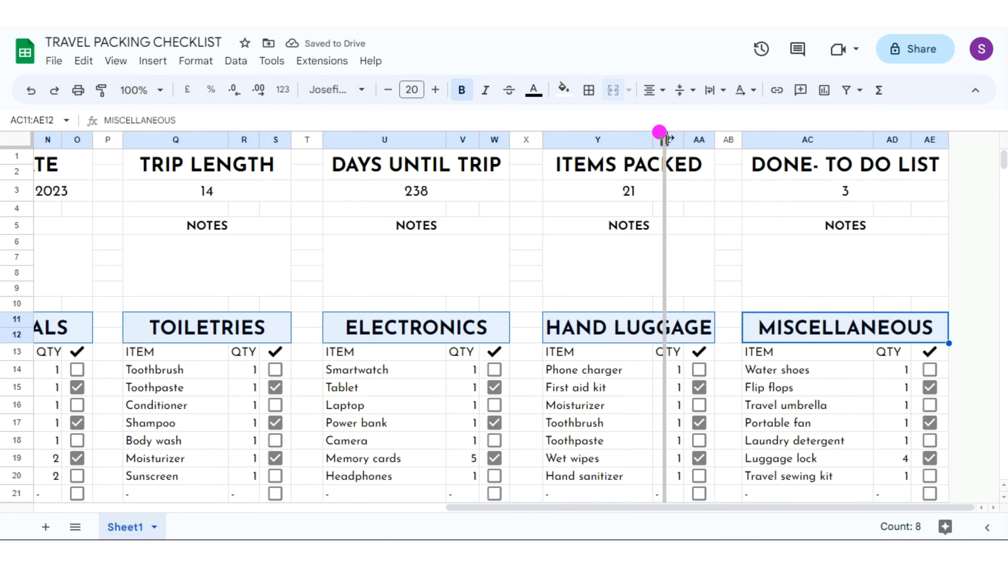
pyautogui.moveTo(498, 507); pyautogui.dragTo(11, 512)
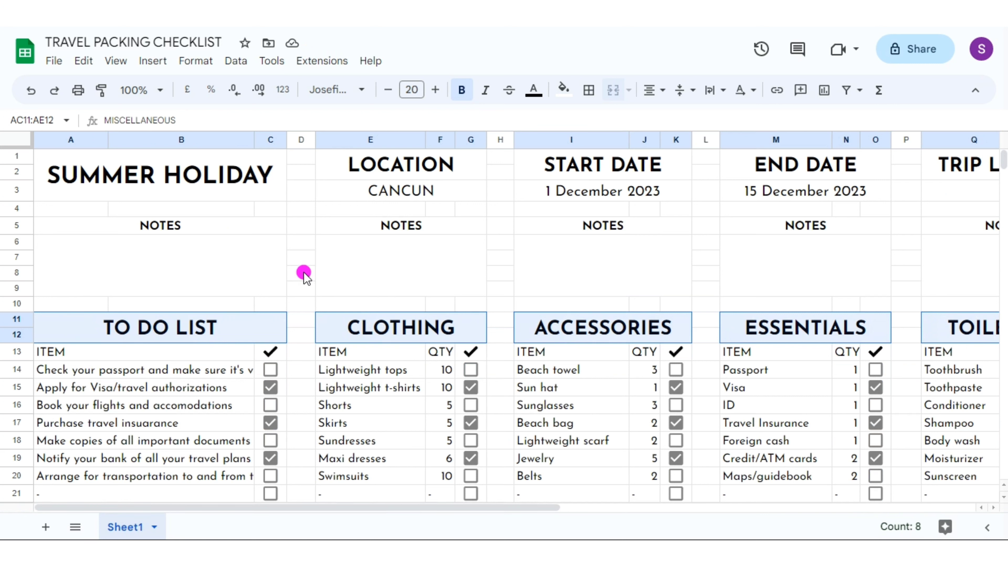
pyautogui.click(294, 272)
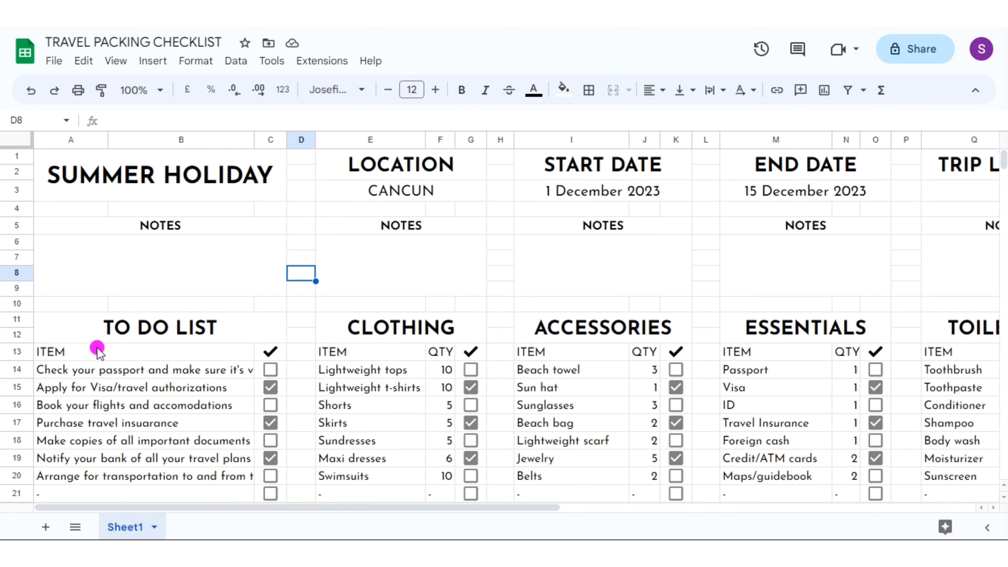
# Step: Select the column header rows of the TO DO LIST, CLOTHING, ACCESSORIES and ESSENTIALS sections
pyautogui.moveTo(97, 352); pyautogui.dragTo(270, 353)
pyautogui.moveTo(334, 352); pyautogui.dragTo(674, 352)
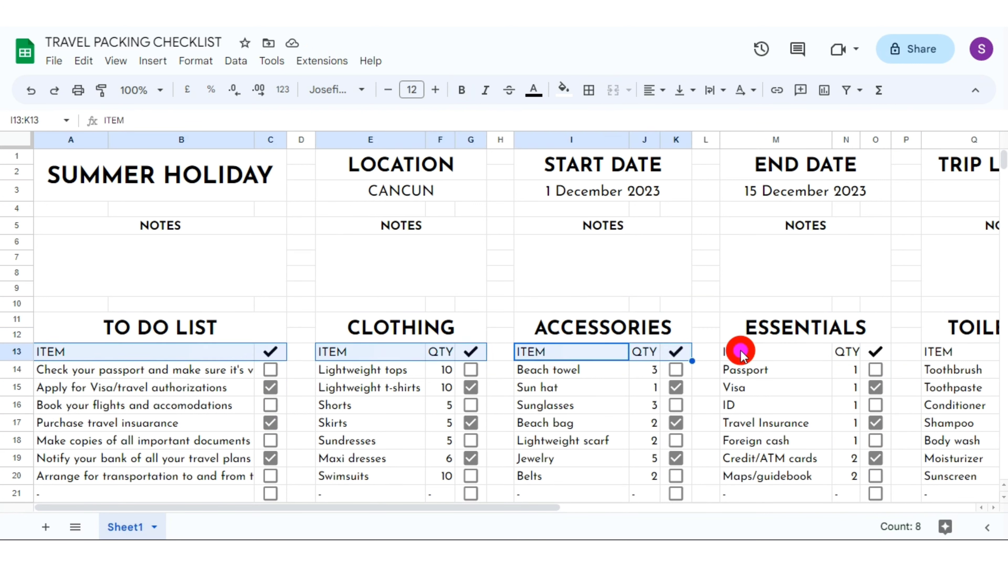
pyautogui.moveTo(740, 352); pyautogui.dragTo(876, 351)
pyautogui.click(993, 507)
pyautogui.click(992, 510)
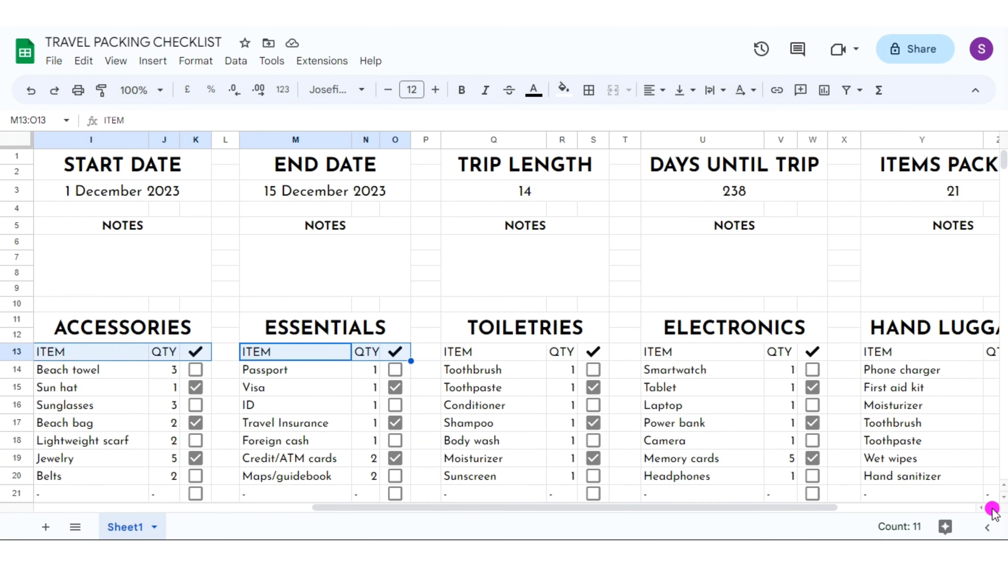
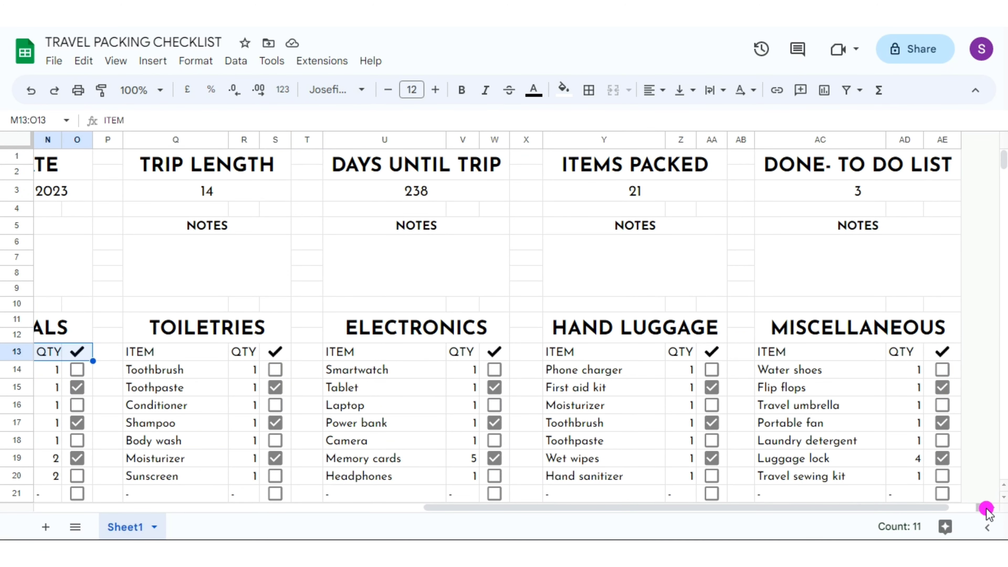
# Step: Centre and bold the ITEM header rows across all the category tables
pyautogui.moveTo(127, 351); pyautogui.dragTo(492, 351)
pyautogui.moveTo(546, 352); pyautogui.dragTo(960, 351)
pyautogui.click(661, 89)
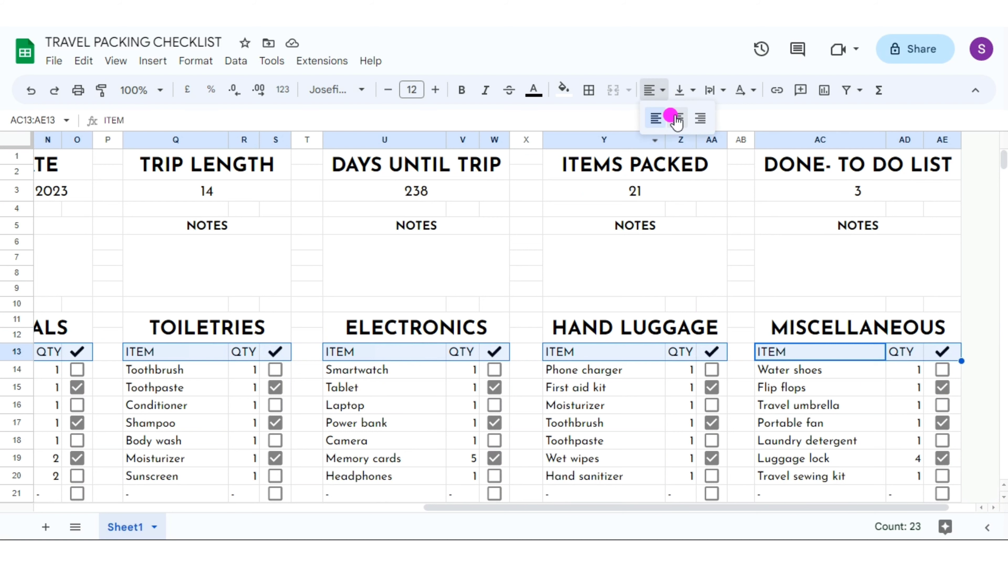
pyautogui.click(678, 117)
pyautogui.click(461, 89)
# Step: Widen column B so the to-do tasks show in full
pyautogui.moveTo(635, 507); pyautogui.dragTo(242, 510)
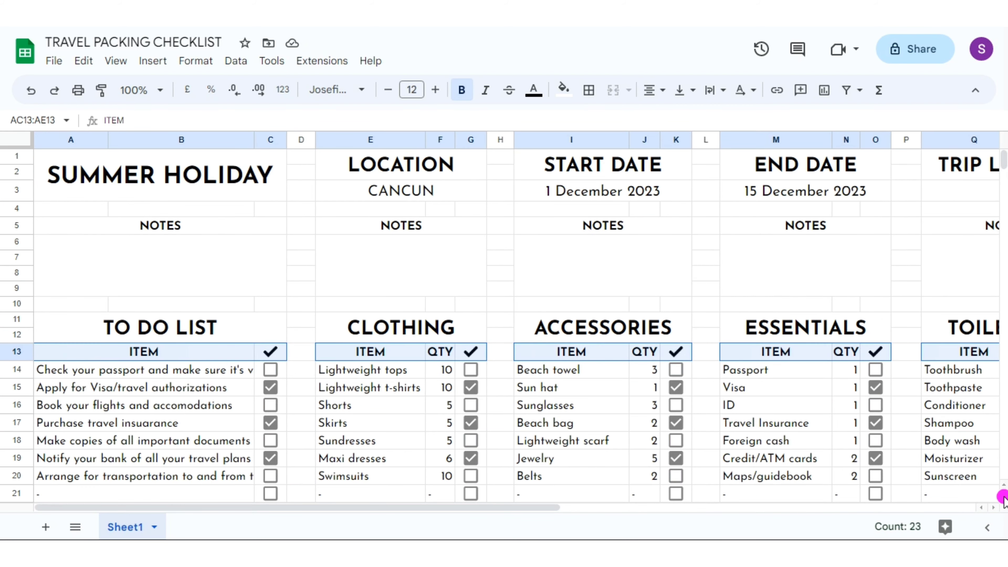
pyautogui.scroll(-4, 1004, 496)
pyautogui.scroll(-1, 1004, 496)
pyautogui.scroll(1, 1004, 497)
pyautogui.scroll(1, 274, 191)
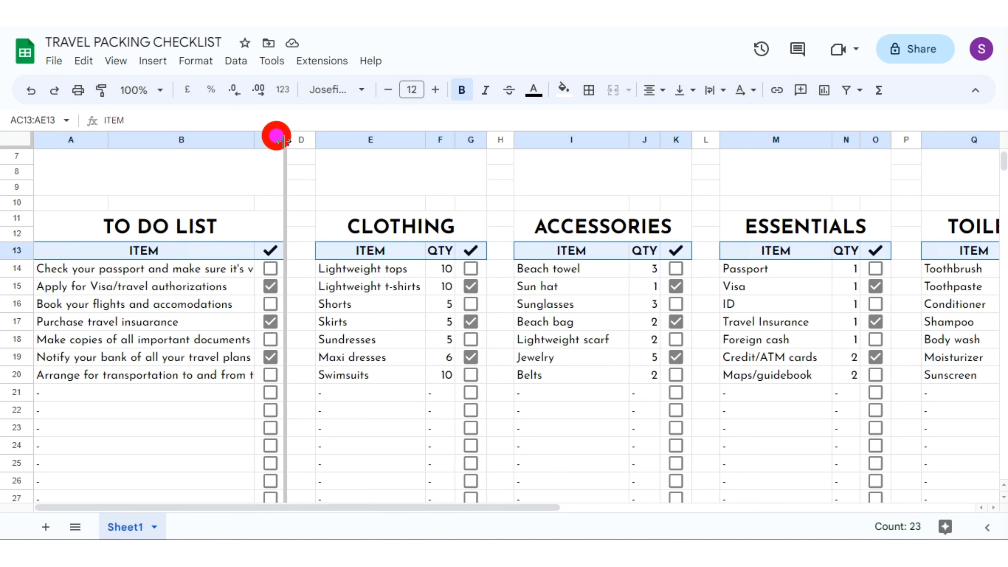
pyautogui.moveTo(254, 139); pyautogui.dragTo(317, 139)
# Step: Raise the SUMMER HOLIDAY title block's font size to 30
pyautogui.scroll(3, 317, 158)
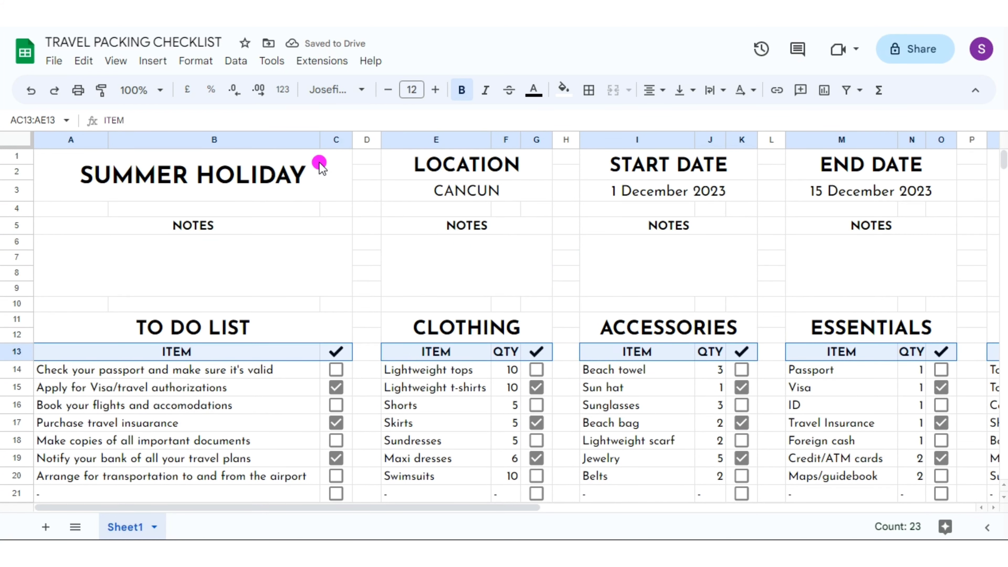
pyautogui.click(319, 157)
pyautogui.click(434, 91)
pyautogui.click(435, 91)
pyautogui.click(435, 91)
pyautogui.click(434, 90)
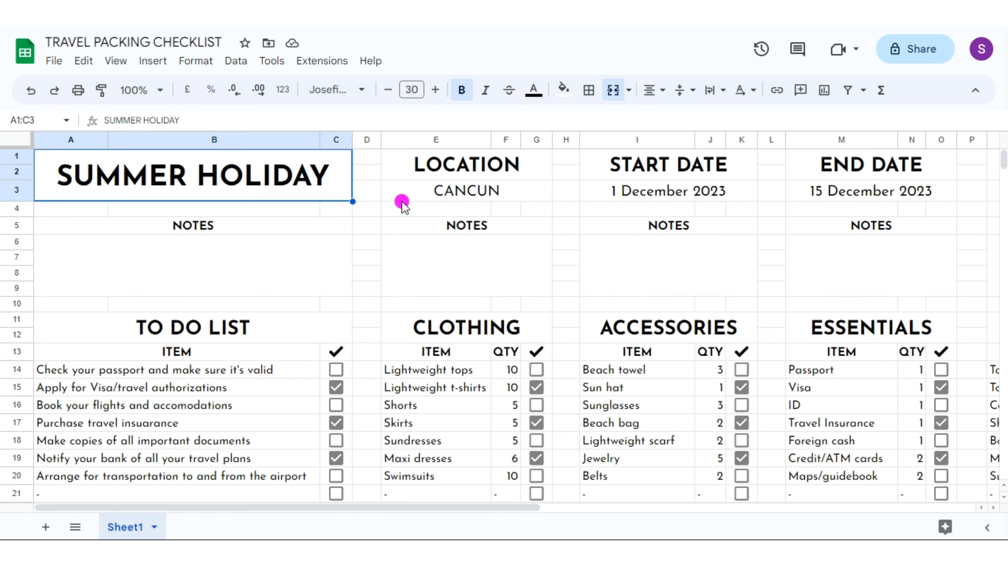
# Step: Widen header columns E, I, M, Q, U and Y slightly
pyautogui.moveTo(492, 139); pyautogui.dragTo(508, 139)
pyautogui.moveTo(711, 139); pyautogui.dragTo(726, 139)
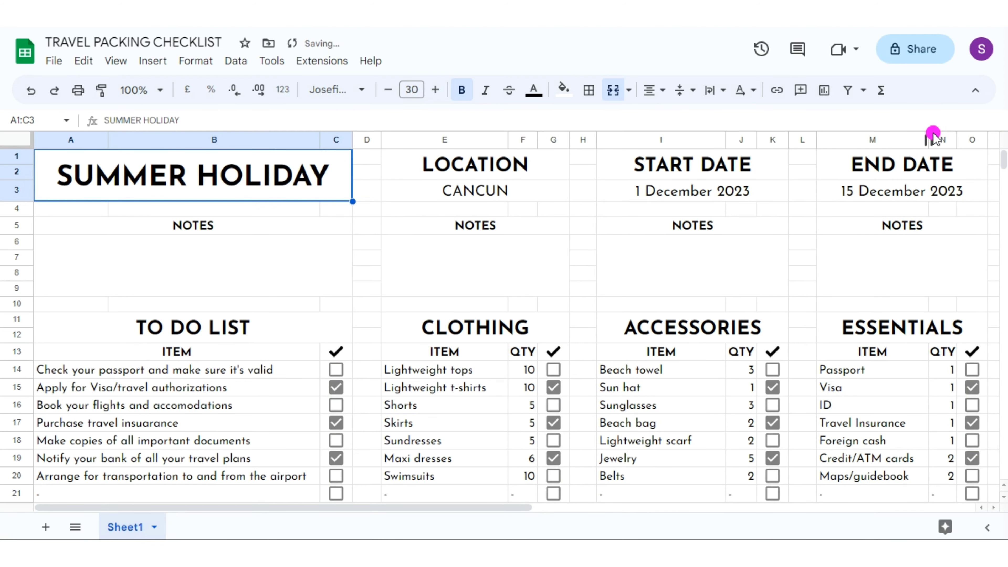
pyautogui.moveTo(945, 138); pyautogui.dragTo(941, 137)
pyautogui.hscroll(10, 378, 489)
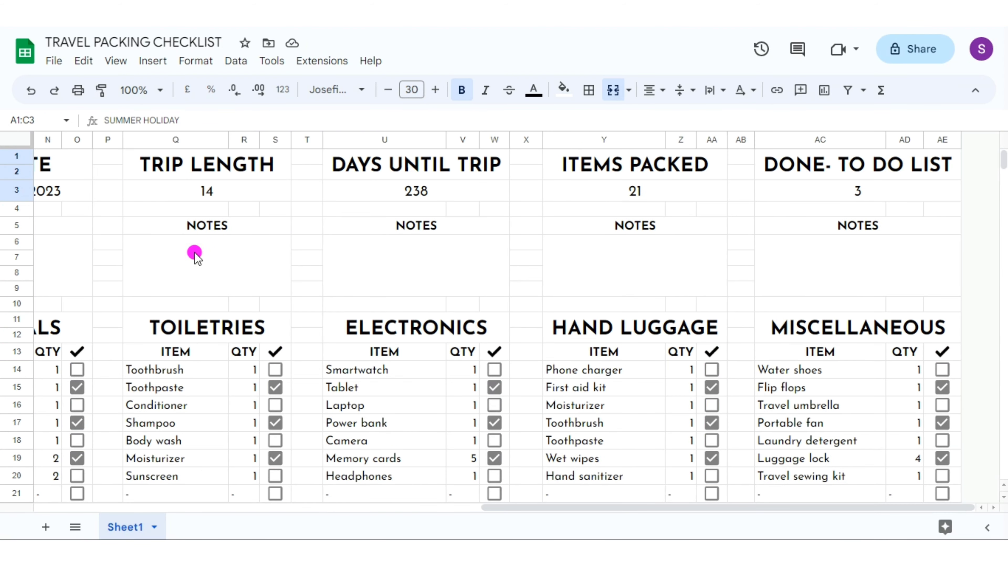
pyautogui.moveTo(230, 140); pyautogui.dragTo(244, 139)
pyautogui.moveTo(462, 138); pyautogui.dragTo(474, 139)
pyautogui.moveTo(693, 139); pyautogui.dragTo(706, 138)
pyautogui.hscroll(-10, 553, 496)
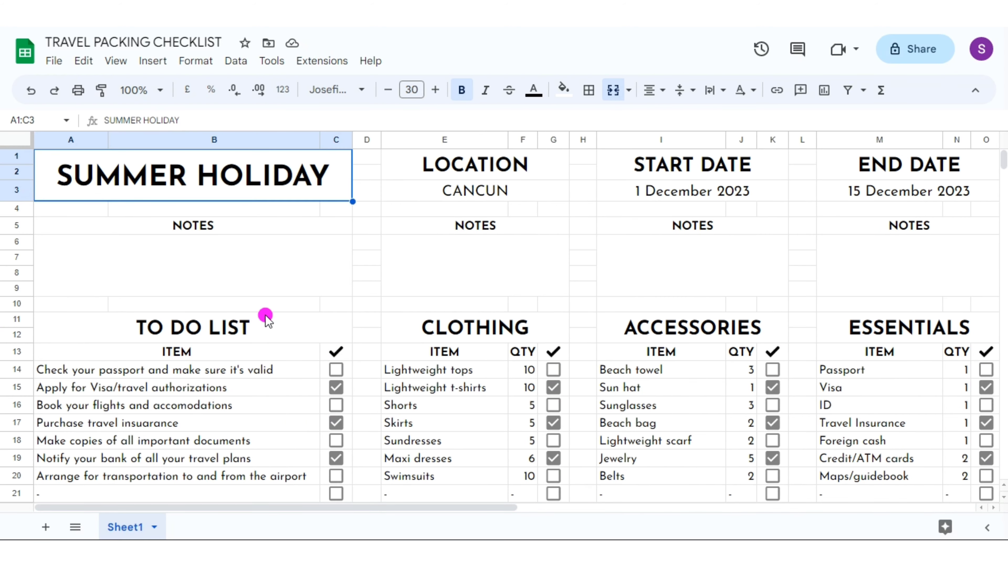
# Step: Hide the sheet gridlines
pyautogui.click(272, 325)
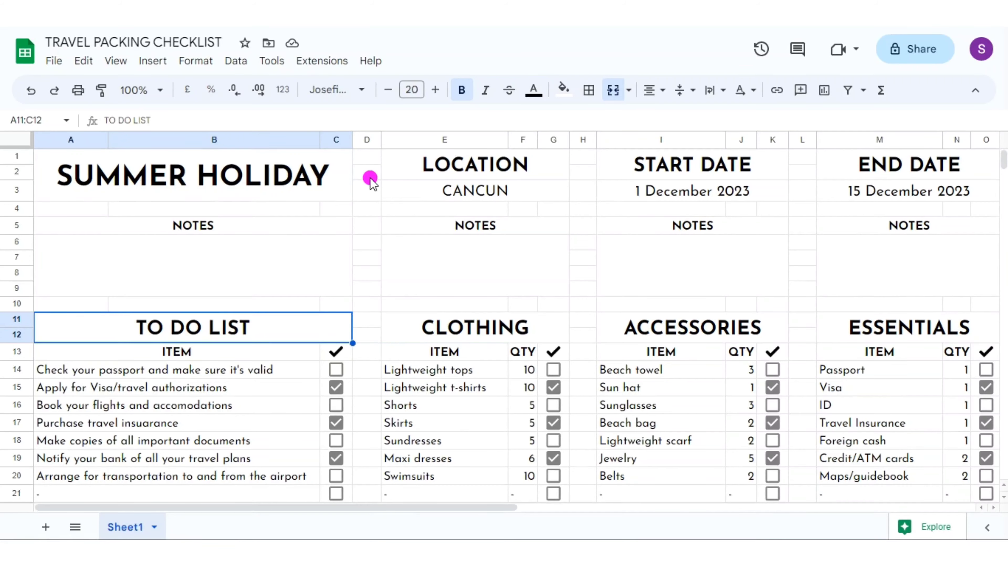
pyautogui.click(370, 174)
pyautogui.click(117, 61)
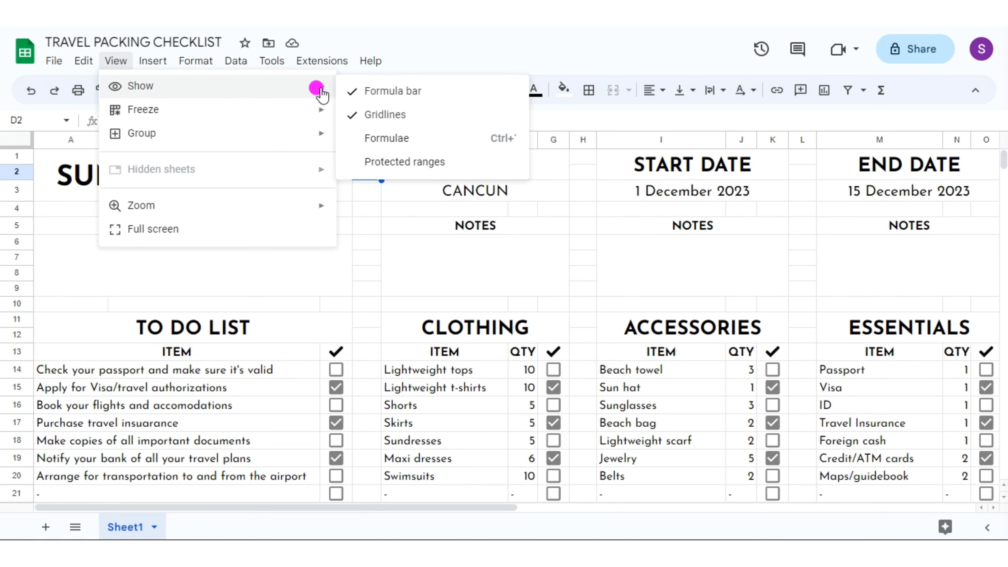
pyautogui.click(352, 112)
# Step: Outline the SUMMER HOLIDAY title block with a thin solid black border
pyautogui.click(189, 168)
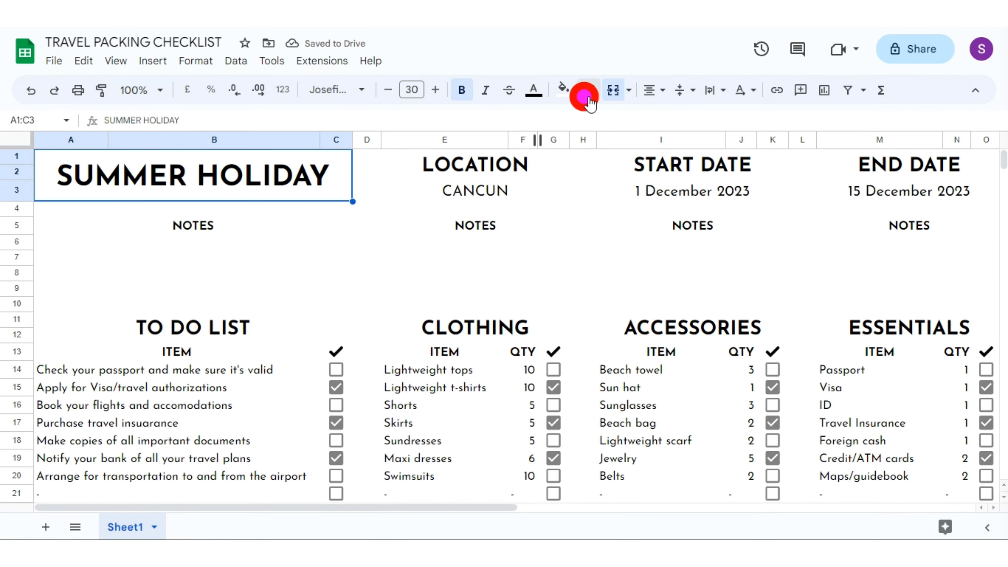
pyautogui.click(589, 90)
pyautogui.click(729, 145)
pyautogui.click(742, 185)
pyautogui.click(697, 122)
# Step: Outline each top block, LOCATION through DONE- TO DO LIST, with outer borders
pyautogui.click(251, 229)
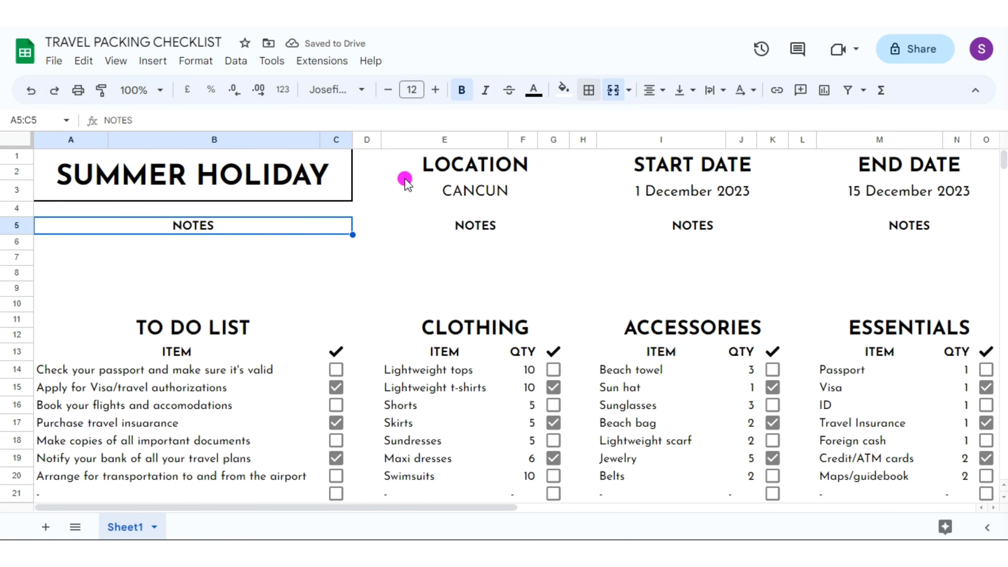
pyautogui.moveTo(414, 159); pyautogui.dragTo(420, 199)
pyautogui.moveTo(634, 165); pyautogui.dragTo(641, 192)
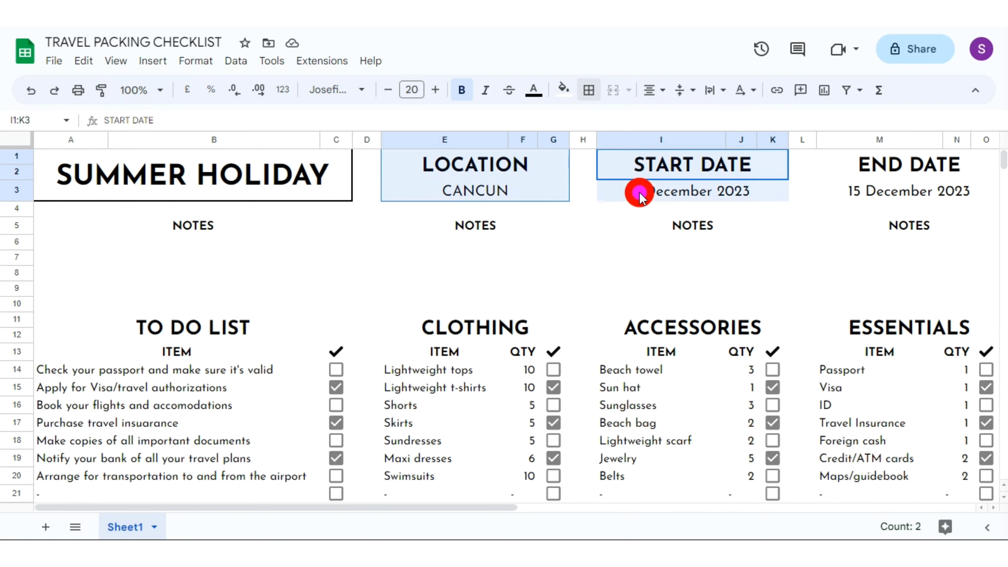
pyautogui.moveTo(893, 165); pyautogui.dragTo(893, 191)
pyautogui.click(993, 508)
pyautogui.click(993, 508)
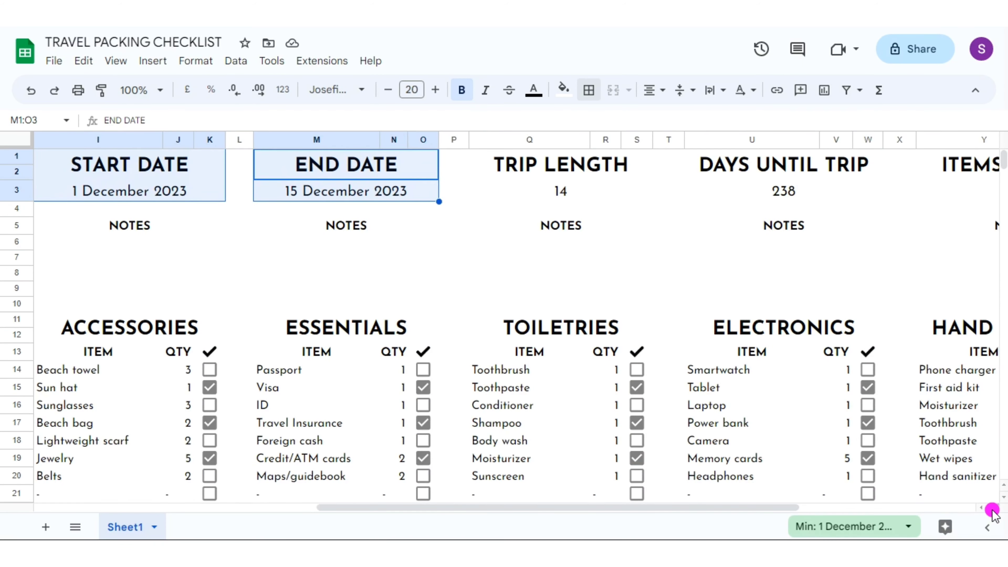
pyautogui.moveTo(187, 164); pyautogui.dragTo(187, 191)
pyautogui.moveTo(409, 165); pyautogui.dragTo(379, 199)
pyautogui.moveTo(600, 198); pyautogui.dragTo(643, 171)
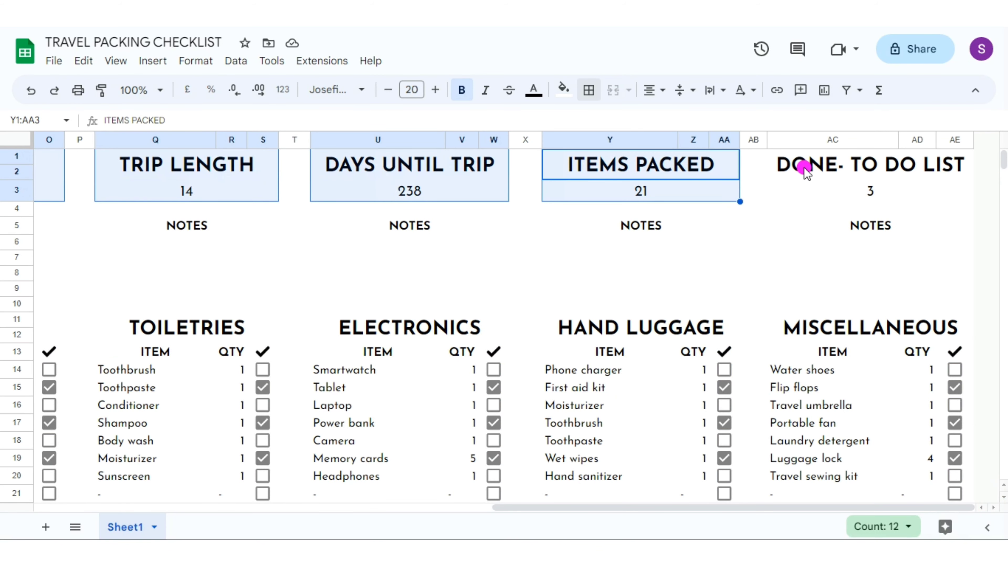
pyautogui.moveTo(803, 166); pyautogui.dragTo(818, 200)
pyautogui.click(588, 90)
pyautogui.click(694, 123)
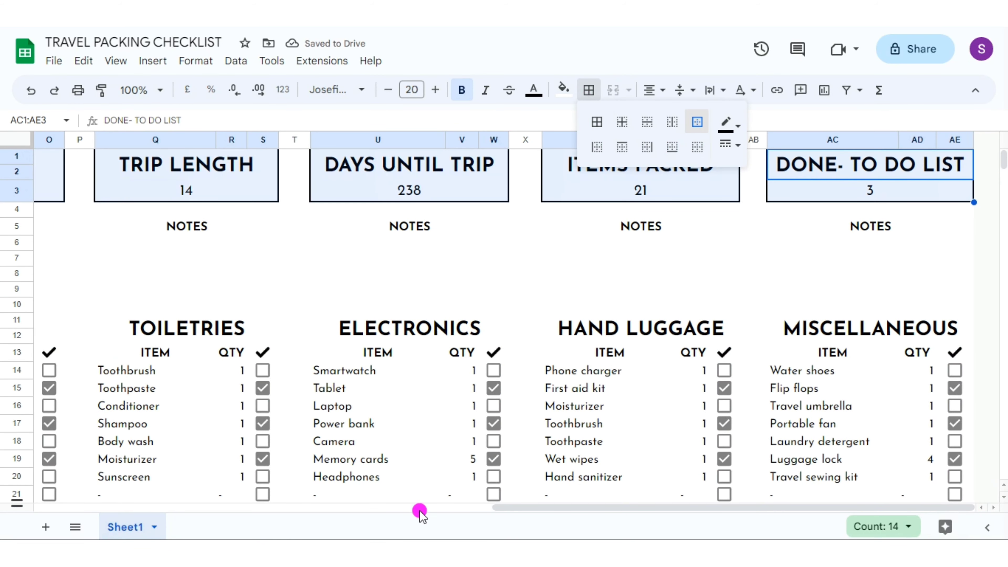
# Step: Select every NOTES box, from SUMMER HOLIDAY through the rightmost one
pyautogui.click(817, 228)
pyautogui.moveTo(817, 228); pyautogui.dragTo(817, 294)
pyautogui.moveTo(657, 226); pyautogui.dragTo(651, 294)
pyautogui.moveTo(409, 226); pyautogui.dragTo(409, 294)
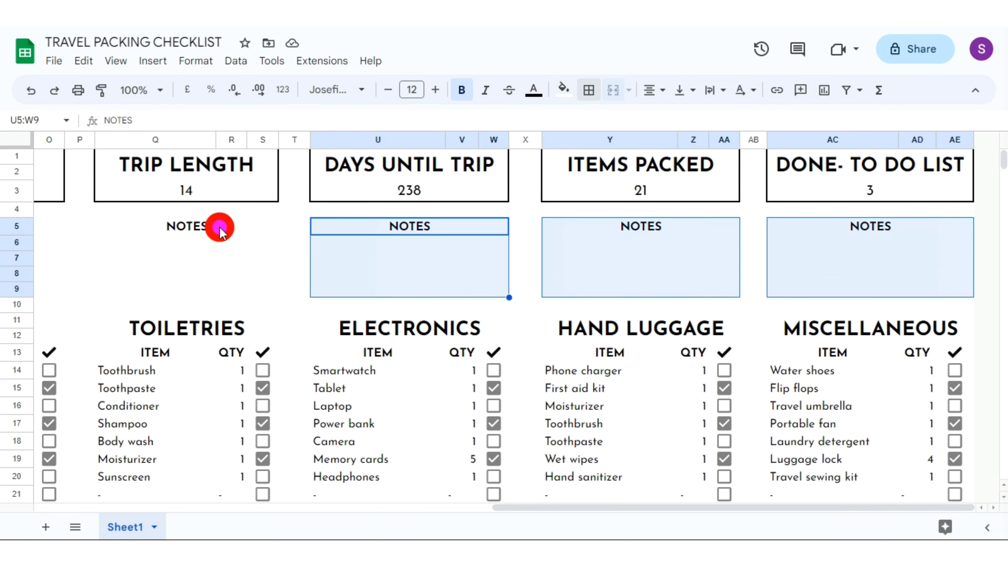
pyautogui.moveTo(218, 225); pyautogui.dragTo(187, 294)
pyautogui.hscroll(-10, 301, 226)
pyautogui.moveTo(909, 226); pyautogui.dragTo(852, 286)
pyautogui.moveTo(719, 283); pyautogui.dragTo(692, 226)
pyautogui.moveTo(504, 226); pyautogui.dragTo(499, 289)
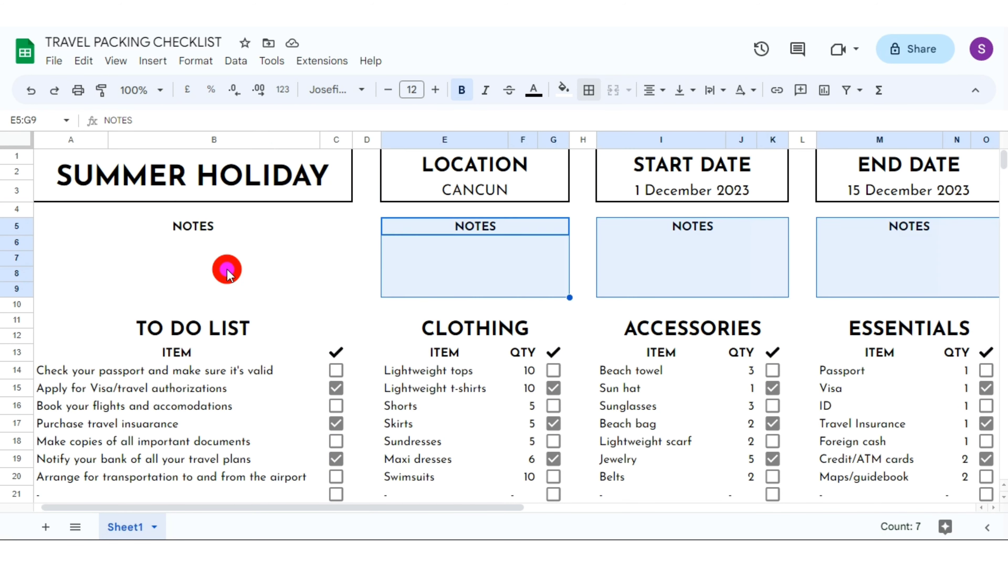
pyautogui.moveTo(225, 271); pyautogui.dragTo(312, 288)
# Step: Give each selected NOTES box an outer border
pyautogui.click(588, 90)
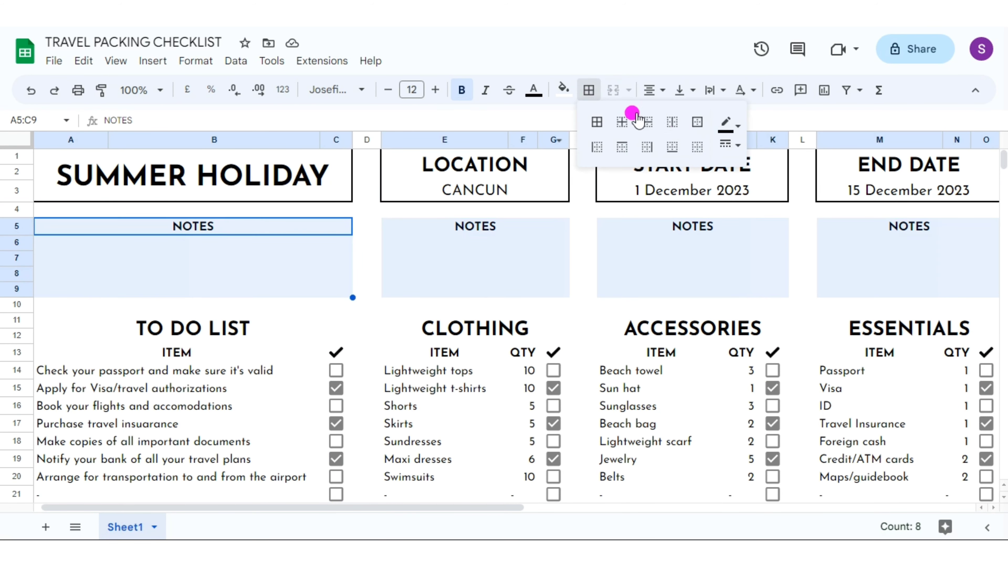
pyautogui.click(696, 123)
pyautogui.click(345, 228)
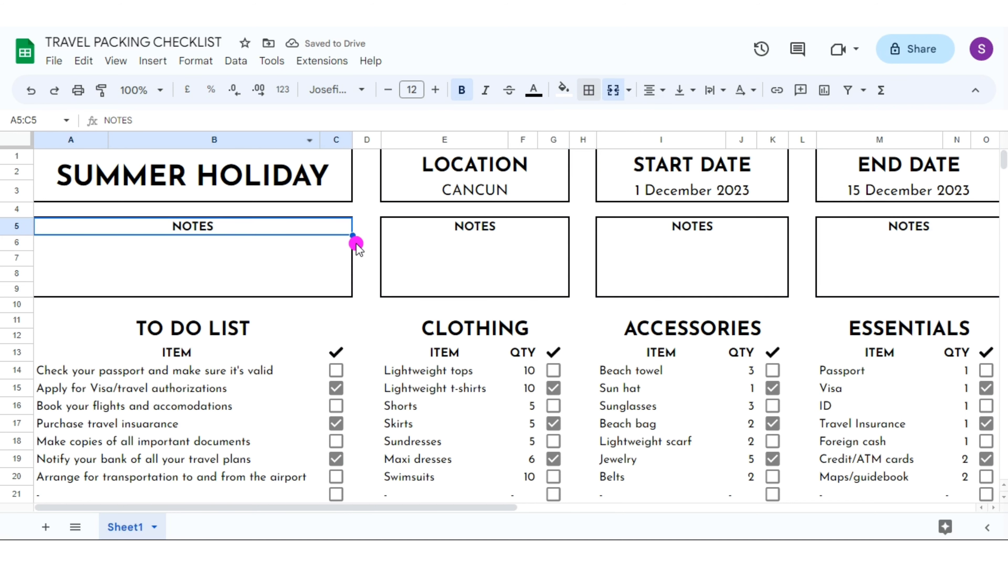
# Step: Select the NOTES heading cell of every box, LOCATION through DONE- TO DO LIST
pyautogui.keyDown('ctrl'); pyautogui.click(476, 226); pyautogui.keyUp('ctrl')
pyautogui.keyDown('ctrl'); pyautogui.click(663, 227); pyautogui.keyUp('ctrl')
pyautogui.keyDown('ctrl'); pyautogui.click(909, 227); pyautogui.keyUp('ctrl')
pyautogui.click(994, 508)
pyautogui.click(993, 508)
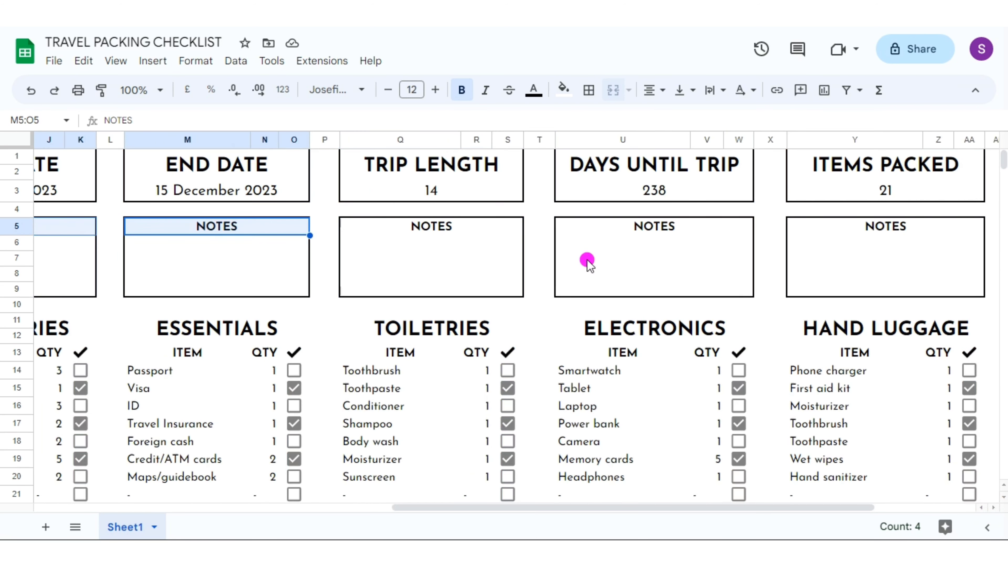
pyautogui.keyDown('ctrl'); pyautogui.click(462, 227); pyautogui.keyUp('ctrl')
pyautogui.keyDown('ctrl'); pyautogui.click(653, 227); pyautogui.keyUp('ctrl')
pyautogui.keyDown('ctrl'); pyautogui.click(886, 226); pyautogui.keyUp('ctrl')
pyautogui.click(993, 508)
pyautogui.keyDown('ctrl'); pyautogui.click(869, 227); pyautogui.keyUp('ctrl')
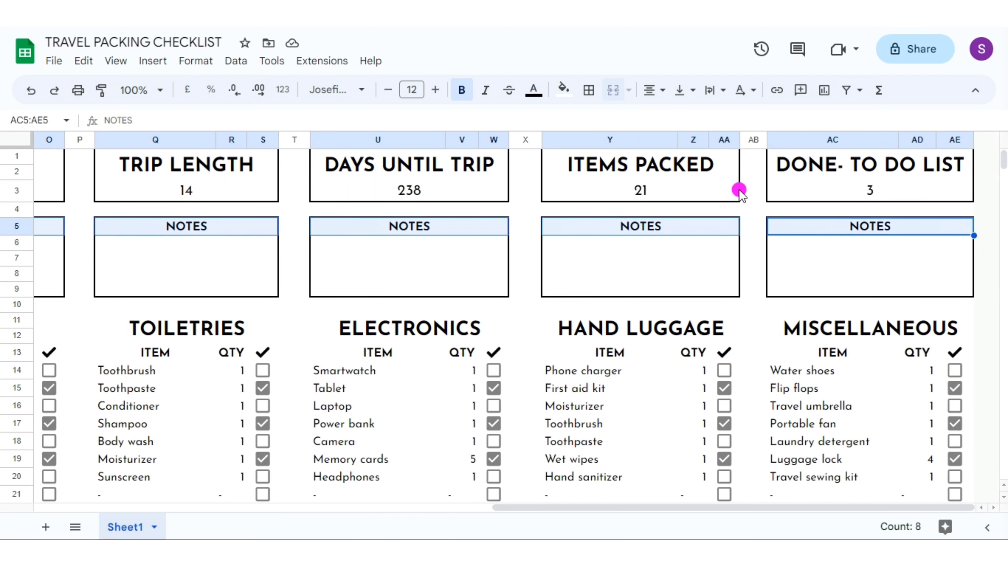
# Step: Put a thin solid line under the selected NOTES headings
pyautogui.click(587, 91)
pyautogui.click(726, 145)
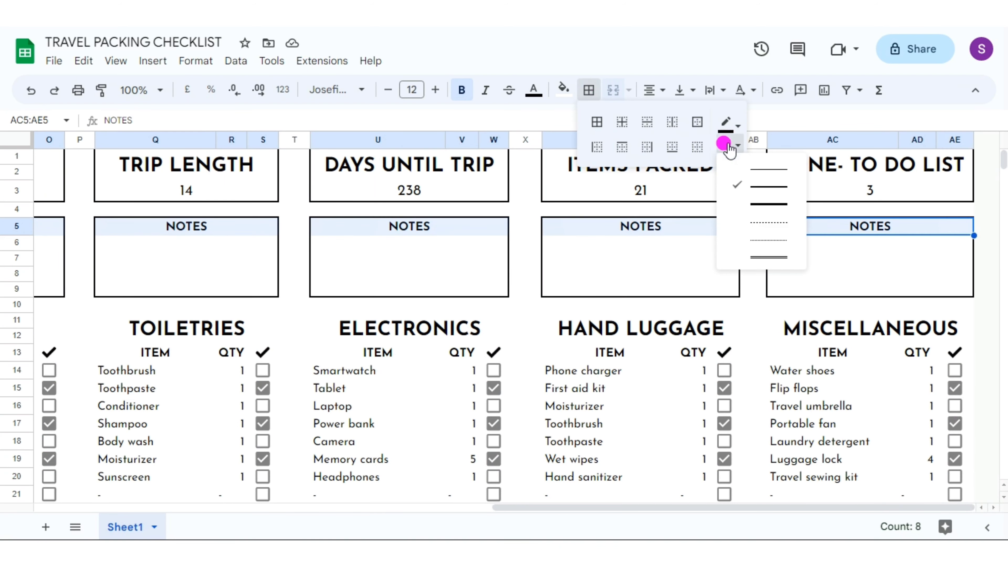
pyautogui.click(745, 175)
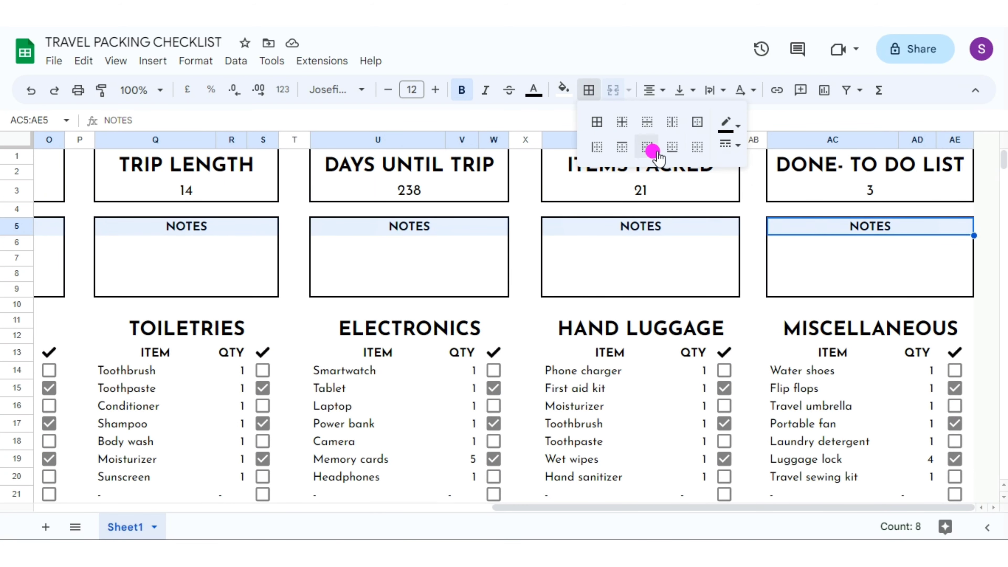
pyautogui.click(754, 335)
pyautogui.moveTo(581, 509); pyautogui.dragTo(2, 512)
# Step: Select all category headers from TO DO LIST through MISCELLANEOUS
pyautogui.click(325, 327)
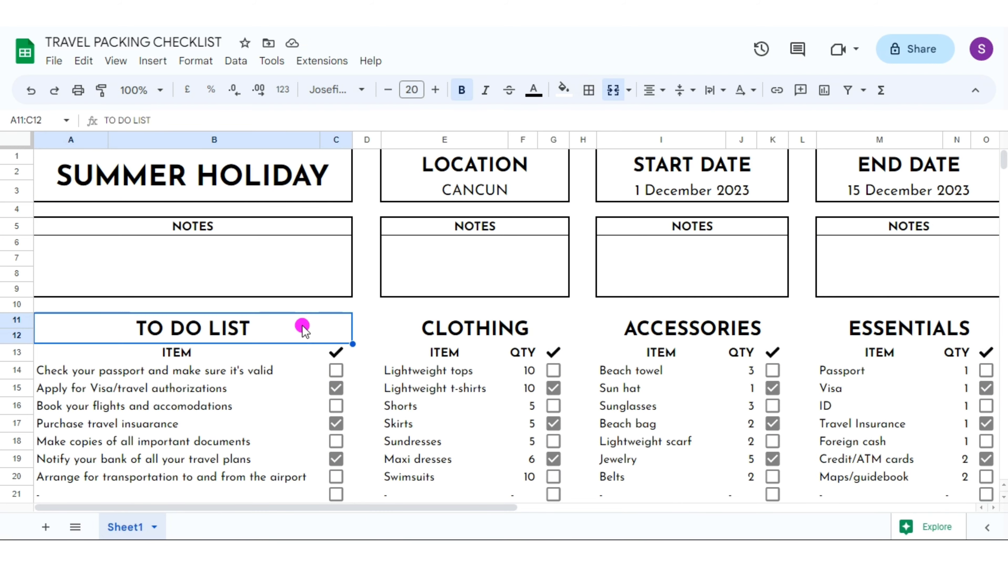
pyautogui.keyDown('ctrl'); pyautogui.click(476, 328); pyautogui.keyUp('ctrl')
pyautogui.keyDown('ctrl'); pyautogui.click(666, 329); pyautogui.keyUp('ctrl')
pyautogui.keyDown('ctrl'); pyautogui.click(909, 329); pyautogui.keyUp('ctrl')
pyautogui.click(994, 508)
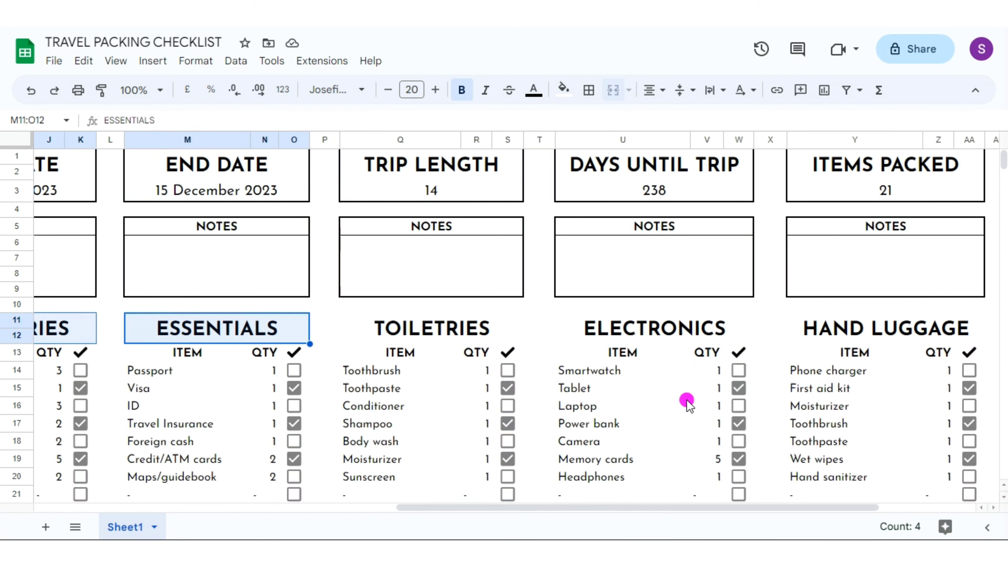
pyautogui.keyDown('ctrl'); pyautogui.click(446, 331); pyautogui.keyUp('ctrl')
pyautogui.keyDown('ctrl'); pyautogui.click(623, 329); pyautogui.keyUp('ctrl')
pyautogui.keyDown('ctrl'); pyautogui.click(853, 329); pyautogui.keyUp('ctrl')
pyautogui.click(899, 506)
pyautogui.keyDown('ctrl'); pyautogui.click(869, 329); pyautogui.keyUp('ctrl')
# Step: Give the selected category headers a thick outer border
pyautogui.click(587, 90)
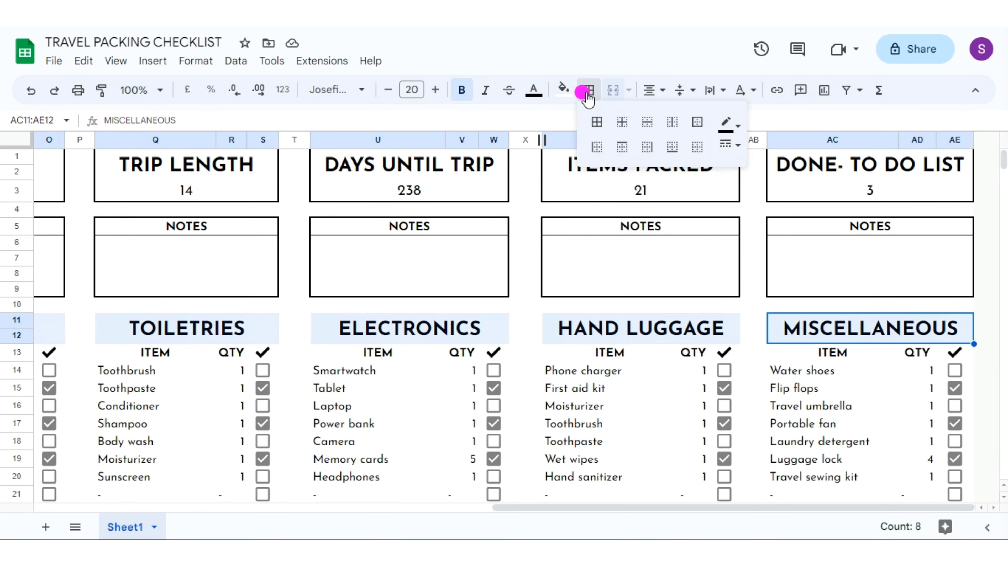
pyautogui.click(690, 128)
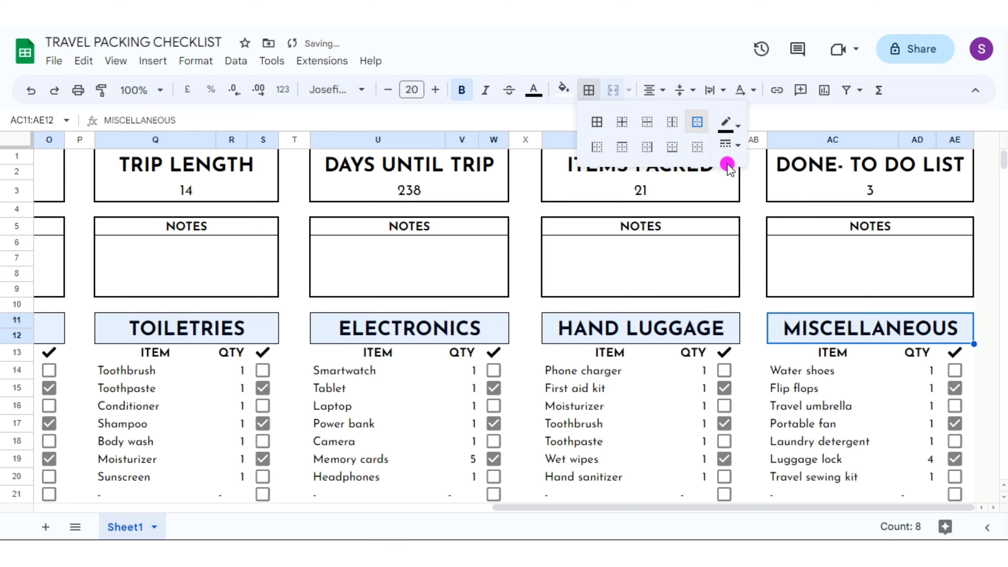
pyautogui.click(730, 144)
pyautogui.click(767, 193)
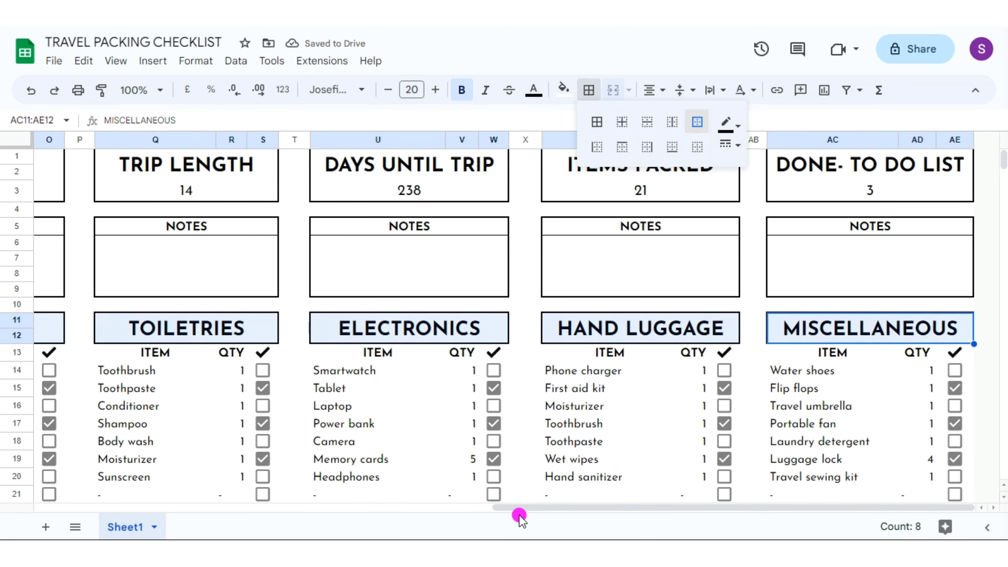
# Step: Insert a blank row below row 12
pyautogui.moveTo(513, 508); pyautogui.dragTo(56, 508)
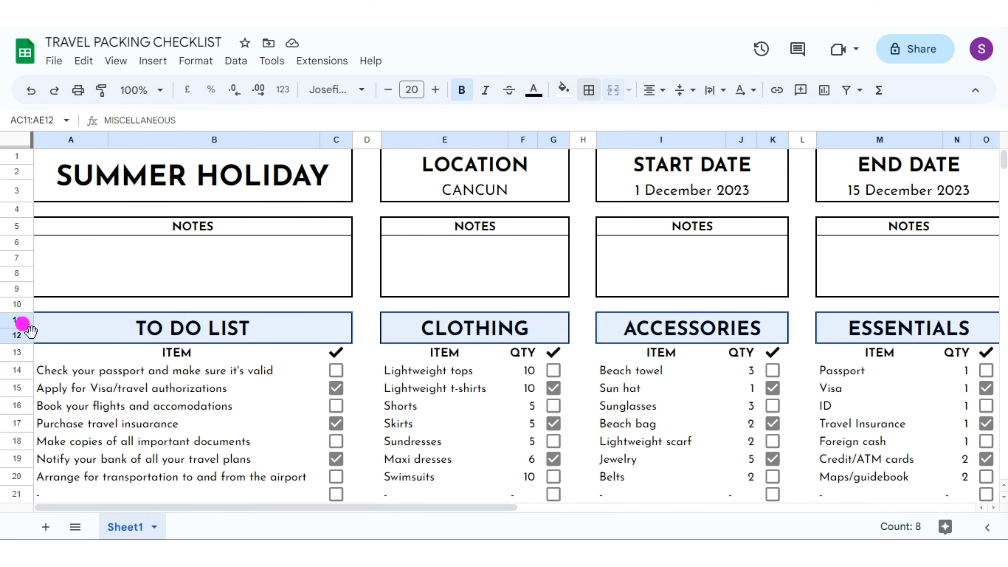
pyautogui.click(16, 334)
pyautogui.rightClick(11, 335)
pyautogui.click(83, 227)
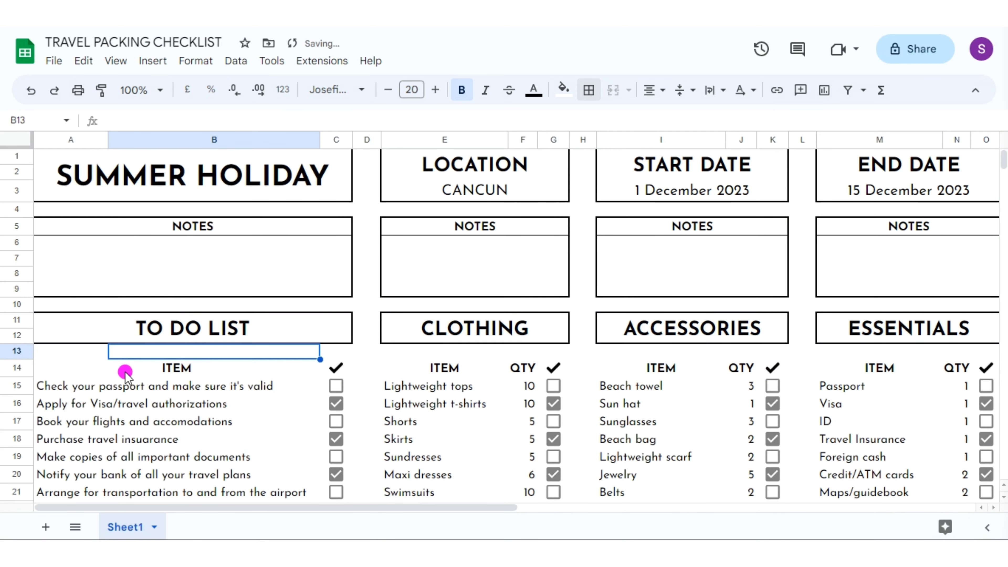
# Step: Select the first item tables, starting with TO DO LIST
pyautogui.moveTo(125, 373); pyautogui.dragTo(324, 462)
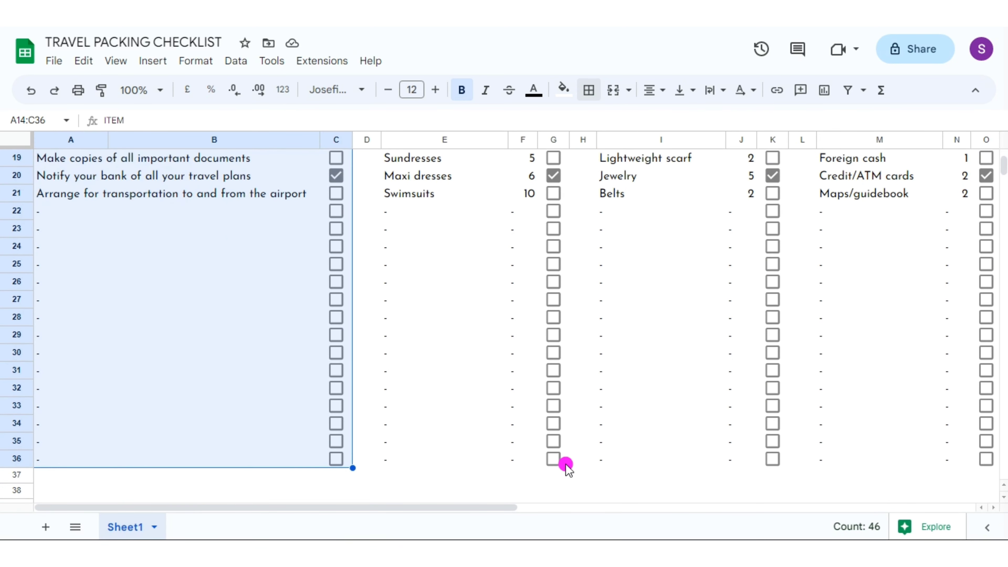
pyautogui.moveTo(565, 464); pyautogui.dragTo(445, 105)
pyautogui.moveTo(688, 222); pyautogui.dragTo(767, 534)
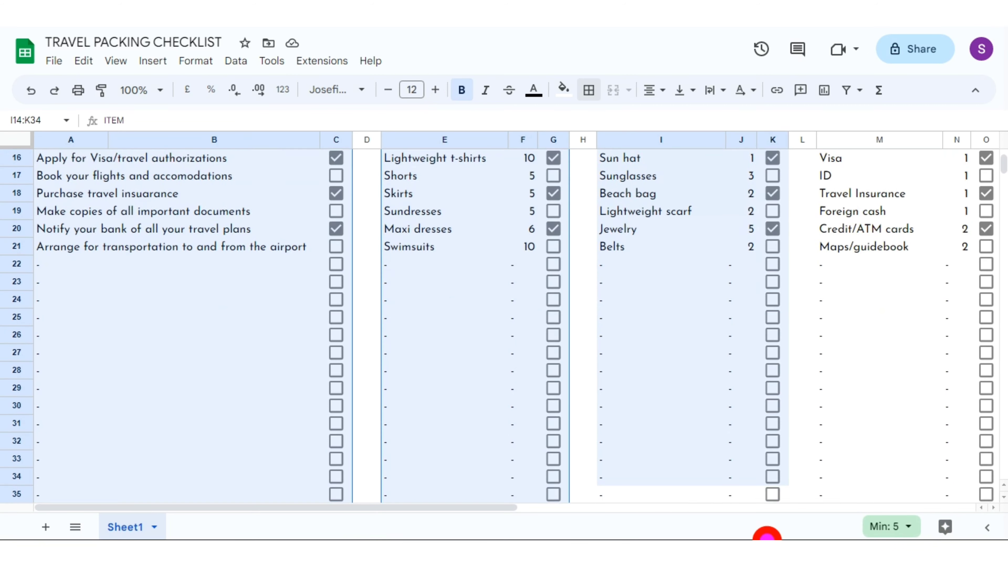
# Step: Outline the left-hand item tables, through ESSENTIALS, with outer borders
pyautogui.moveTo(952, 461); pyautogui.dragTo(853, 90)
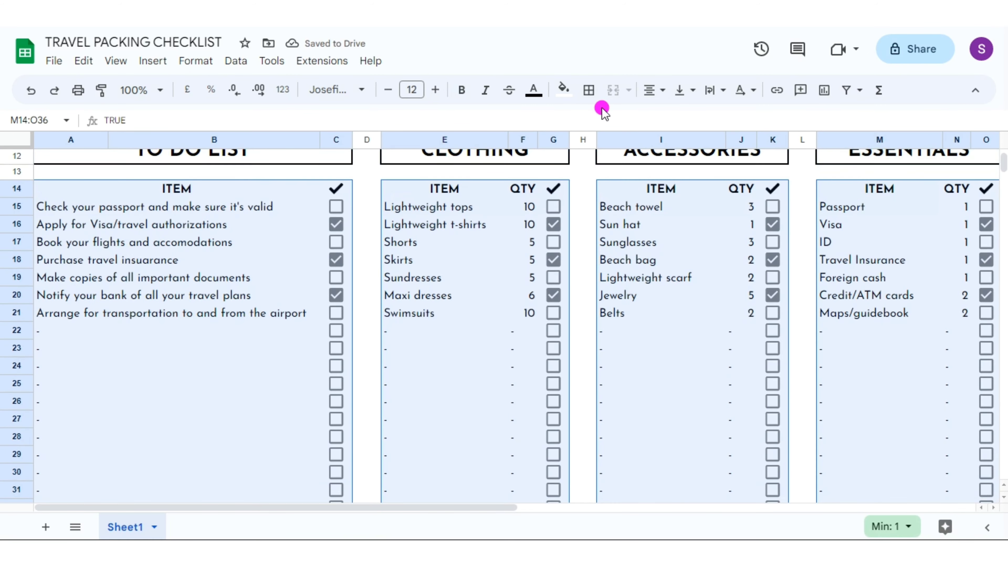
pyautogui.click(589, 90)
pyautogui.click(697, 134)
# Step: Outline the right-hand item tables, including ELECTRONICS and HAND LUGGAGE
pyautogui.hscroll(10, 71, 192)
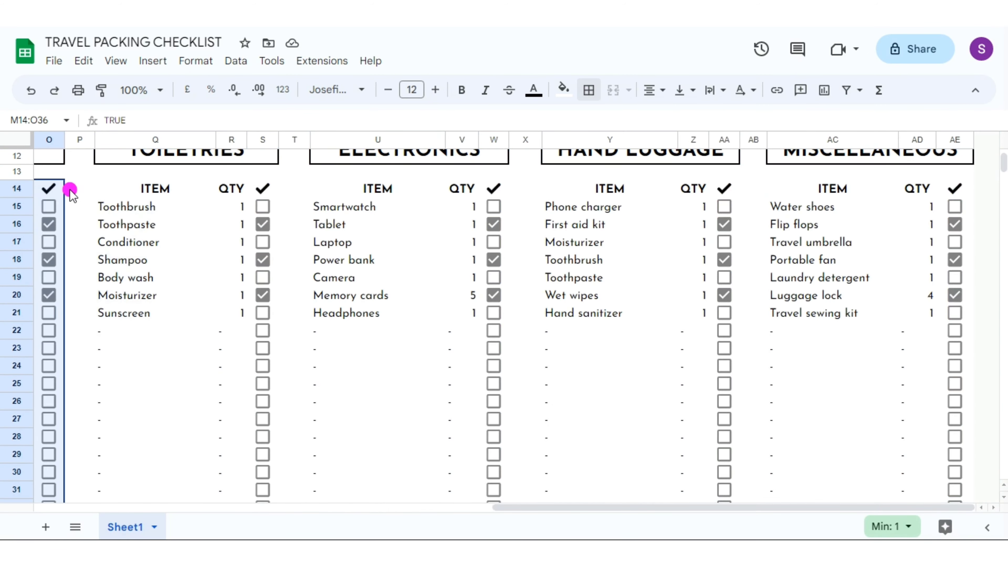
pyautogui.moveTo(114, 190); pyautogui.dragTo(264, 507)
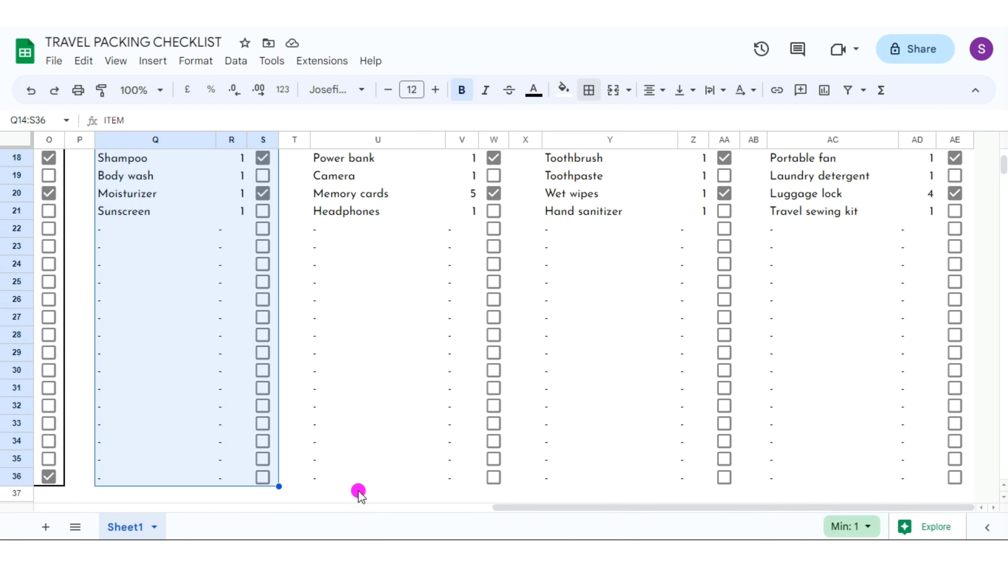
pyautogui.moveTo(338, 489); pyautogui.dragTo(490, 146)
pyautogui.moveTo(575, 158)
pyautogui.mouseDown()
pyautogui.moveTo(713, 507)
pyautogui.moveTo(714, 441)
pyautogui.mouseUp()
pyautogui.moveTo(826, 442)
pyautogui.mouseDown()
pyautogui.moveTo(920, 190)
pyautogui.moveTo(957, 193)
pyautogui.mouseUp()
pyautogui.click(589, 89)
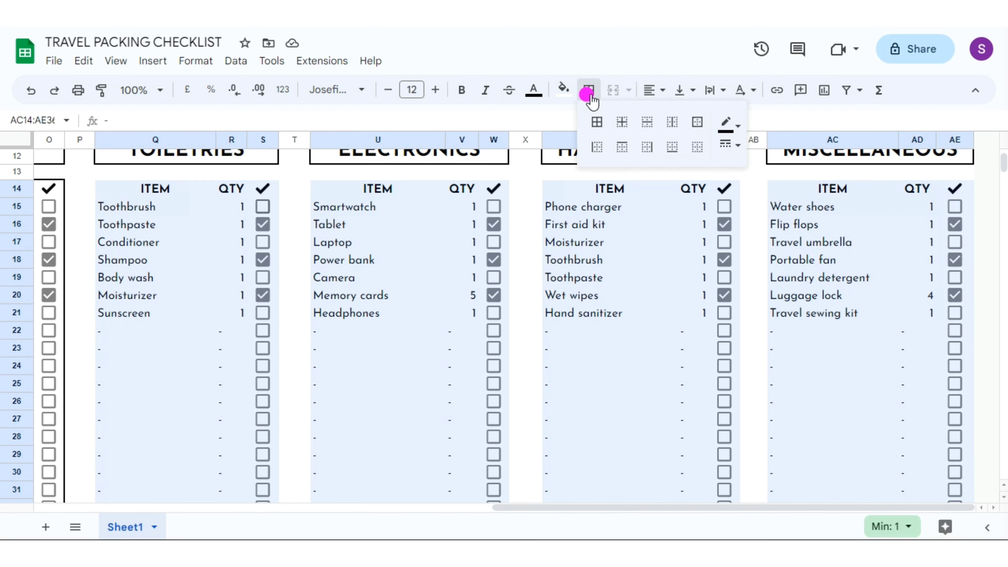
pyautogui.click(695, 124)
pyautogui.click(752, 248)
# Step: Select the ITEM/QTY heading rows of the item tables
pyautogui.moveTo(690, 507); pyautogui.dragTo(8, 515)
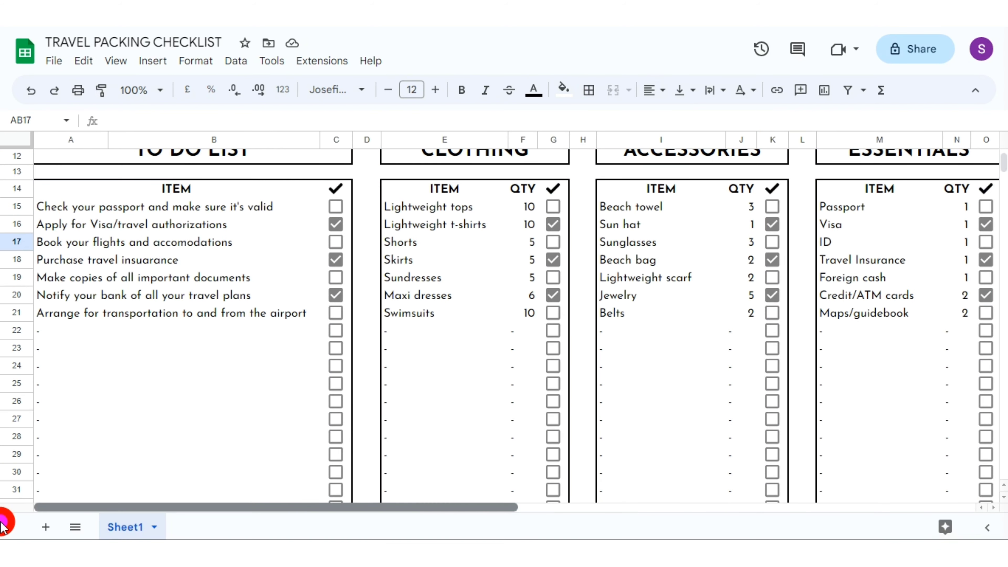
pyautogui.moveTo(137, 188); pyautogui.dragTo(335, 187)
pyautogui.moveTo(397, 188); pyautogui.dragTo(552, 189)
pyautogui.moveTo(615, 188); pyautogui.dragTo(772, 188)
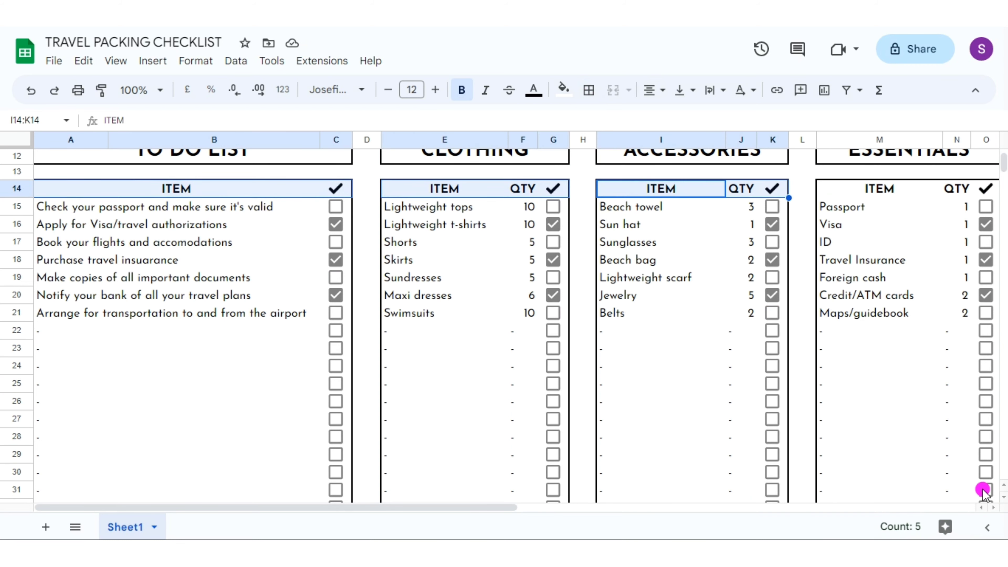
pyautogui.click(993, 507)
pyautogui.keyDown('ctrl'); pyautogui.click(357, 189); pyautogui.keyUp('ctrl')
pyautogui.moveTo(403, 189); pyautogui.dragTo(423, 188)
pyautogui.moveTo(527, 188); pyautogui.dragTo(637, 189)
pyautogui.moveTo(751, 188); pyautogui.dragTo(867, 188)
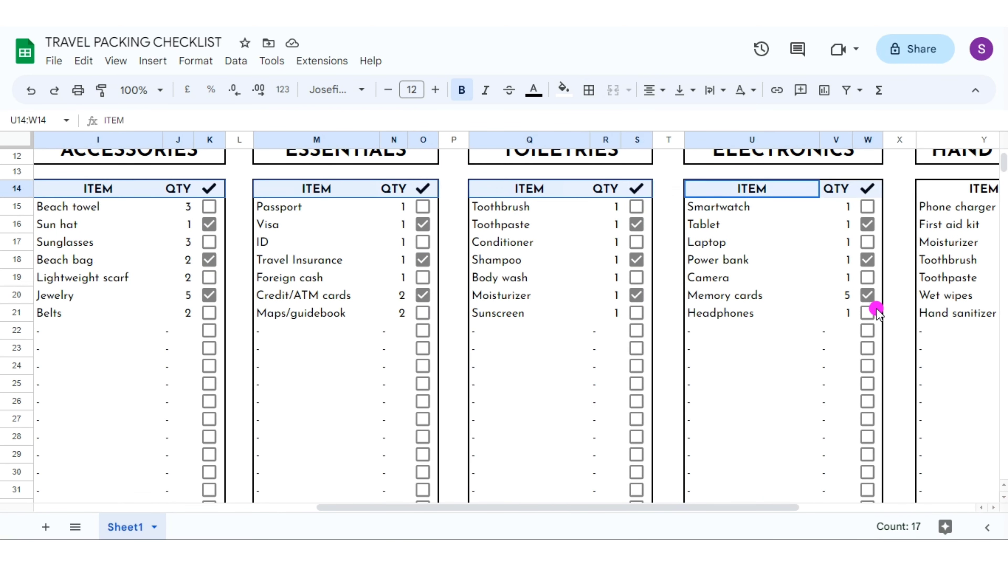
pyautogui.moveTo(784, 507); pyautogui.dragTo(960, 508)
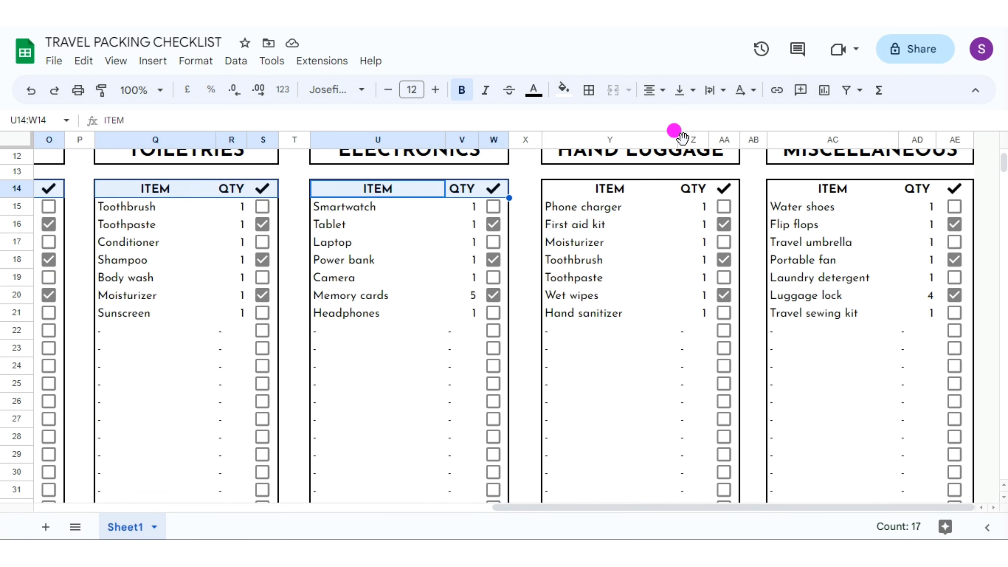
# Step: Include the HAND LUGGAGE and MISCELLANEOUS heading rows and box every heading row
pyautogui.moveTo(613, 189); pyautogui.dragTo(724, 189)
pyautogui.moveTo(793, 189); pyautogui.dragTo(953, 189)
pyautogui.click(588, 90)
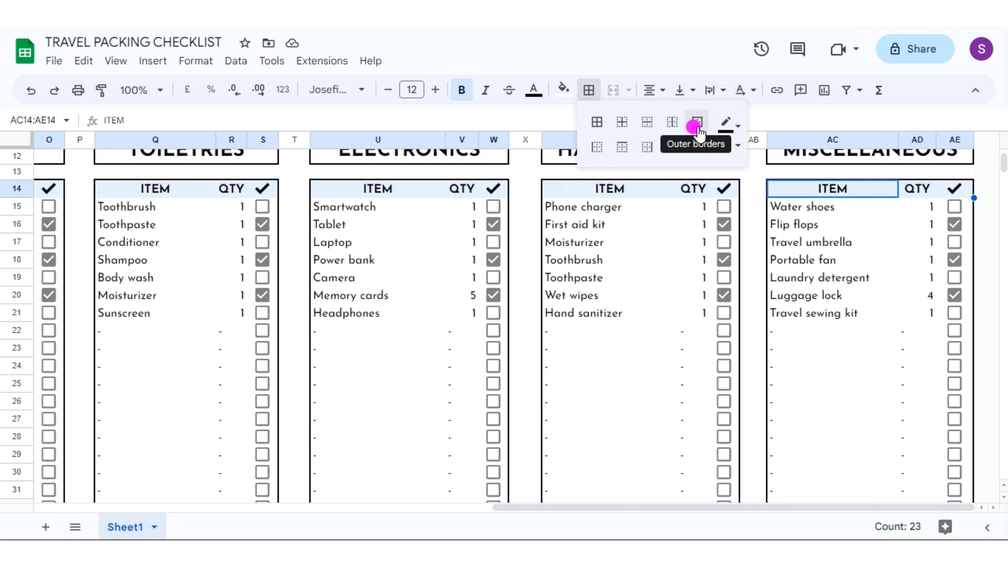
pyautogui.click(697, 128)
# Step: Select the item and QTY columns of the right-hand tables
pyautogui.moveTo(826, 205)
pyautogui.mouseDown()
pyautogui.moveTo(920, 534)
pyautogui.moveTo(909, 484)
pyautogui.mouseUp()
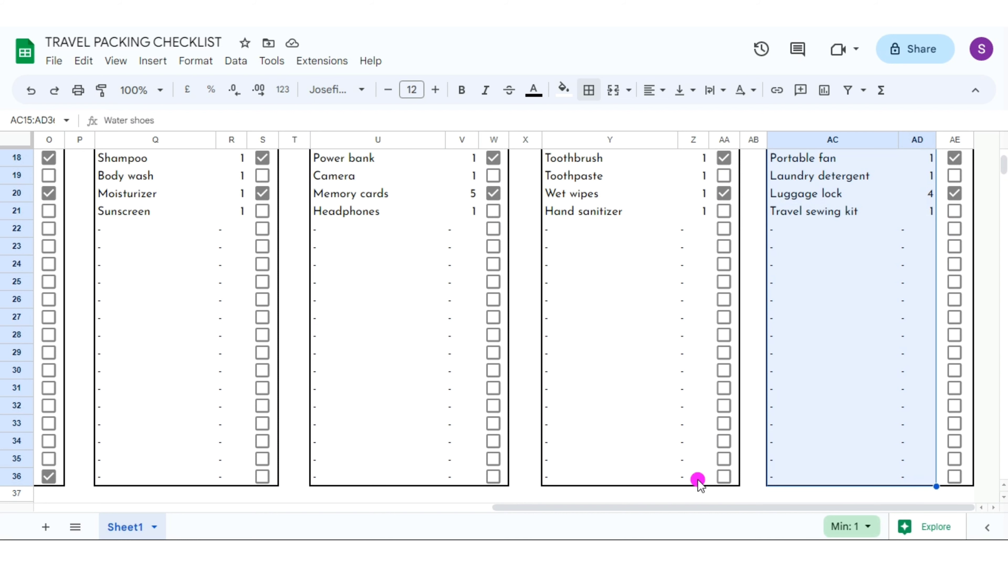
pyautogui.moveTo(699, 482); pyautogui.dragTo(602, 169)
pyautogui.moveTo(382, 192); pyautogui.dragTo(451, 530)
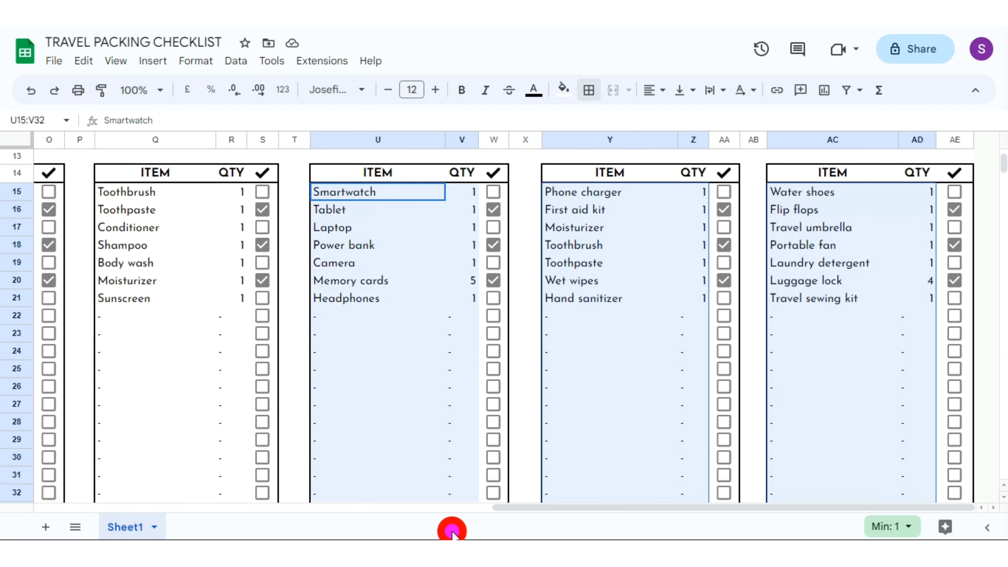
pyautogui.moveTo(170, 457)
pyautogui.mouseDown()
pyautogui.moveTo(232, 214)
pyautogui.moveTo(232, 124)
pyautogui.moveTo(236, 192)
pyautogui.mouseUp()
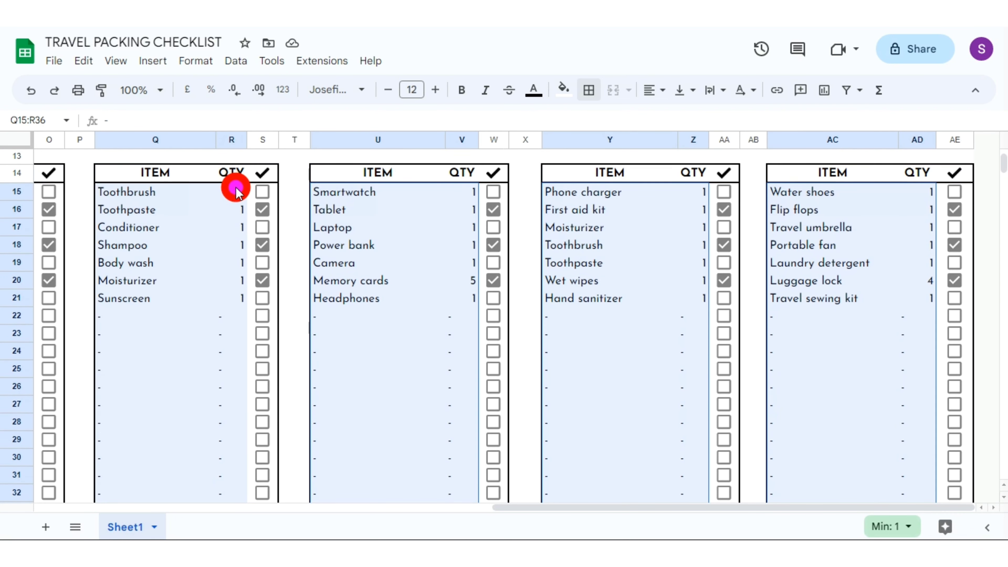
# Step: Add thin horizontal lines between rows in the right-hand tables' item columns
pyautogui.click(589, 91)
pyautogui.click(729, 144)
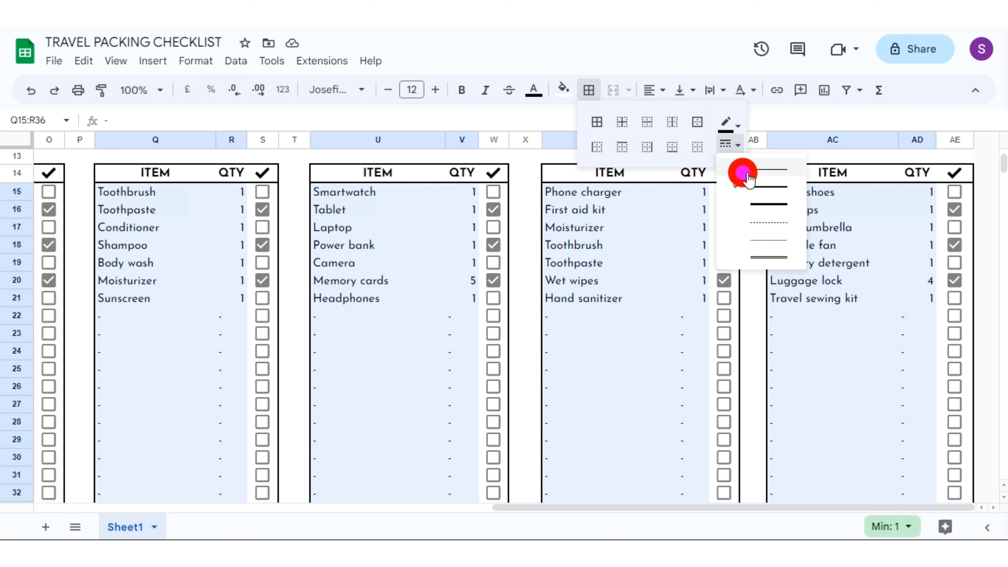
pyautogui.click(734, 167)
pyautogui.click(645, 123)
# Step: Rule the item and QTY rows of the left-hand tables, including CLOTHING and ACCESSORIES
pyautogui.moveTo(542, 508); pyautogui.dragTo(123, 509)
pyautogui.moveTo(787, 192)
pyautogui.mouseDown()
pyautogui.moveTo(883, 534)
pyautogui.moveTo(877, 414)
pyautogui.mouseUp()
pyautogui.moveTo(588, 405)
pyautogui.mouseDown()
pyautogui.moveTo(661, 158)
pyautogui.moveTo(652, 135)
pyautogui.mouseUp()
pyautogui.moveTo(369, 192)
pyautogui.mouseDown()
pyautogui.moveTo(447, 433)
pyautogui.moveTo(434, 479)
pyautogui.mouseUp()
pyautogui.moveTo(138, 480); pyautogui.dragTo(169, 144)
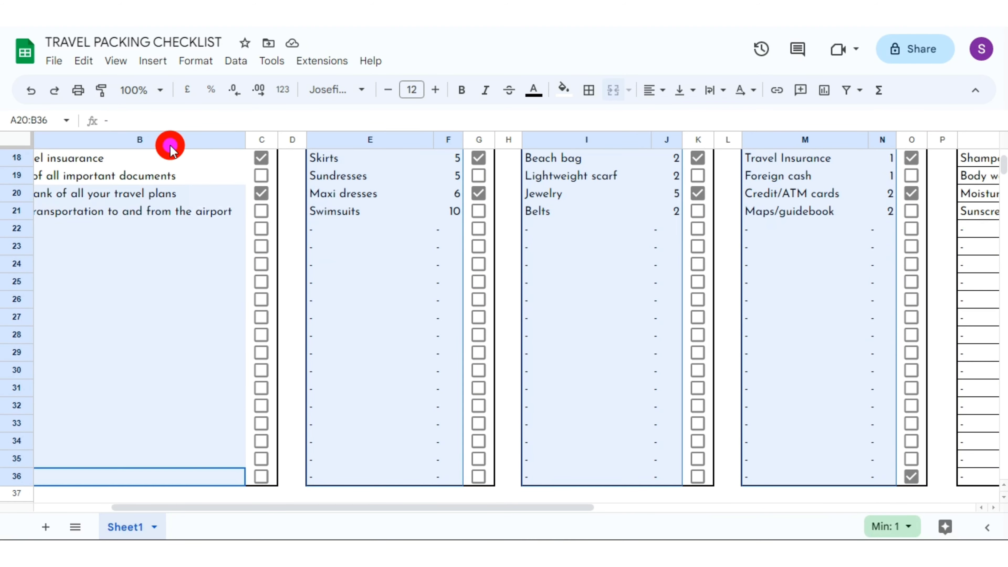
pyautogui.click(589, 92)
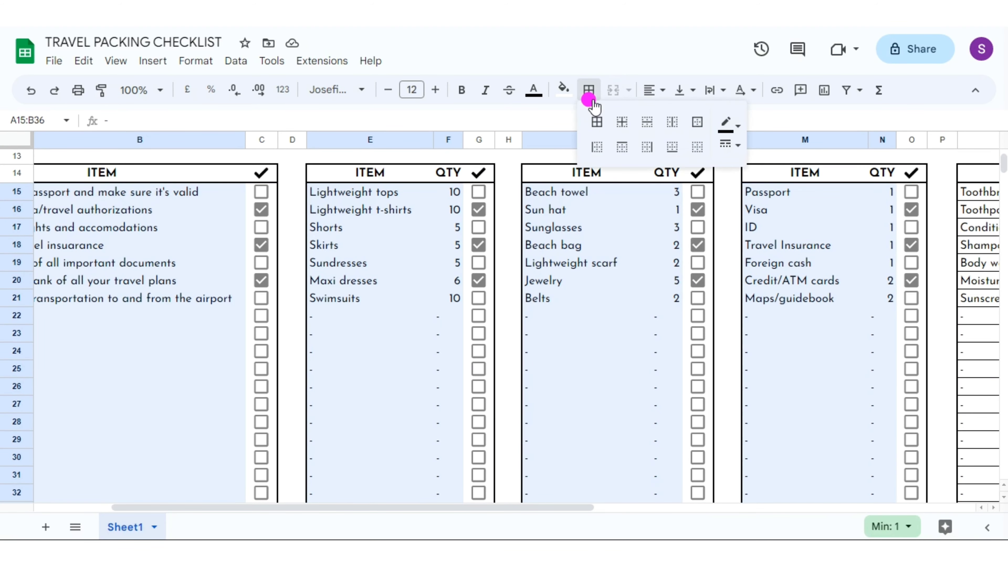
pyautogui.click(646, 124)
# Step: Select the TO DO LIST item rows
pyautogui.moveTo(394, 508); pyautogui.dragTo(999, 500)
pyautogui.scroll(-5, 1003, 486)
pyautogui.scroll(10, 1003, 486)
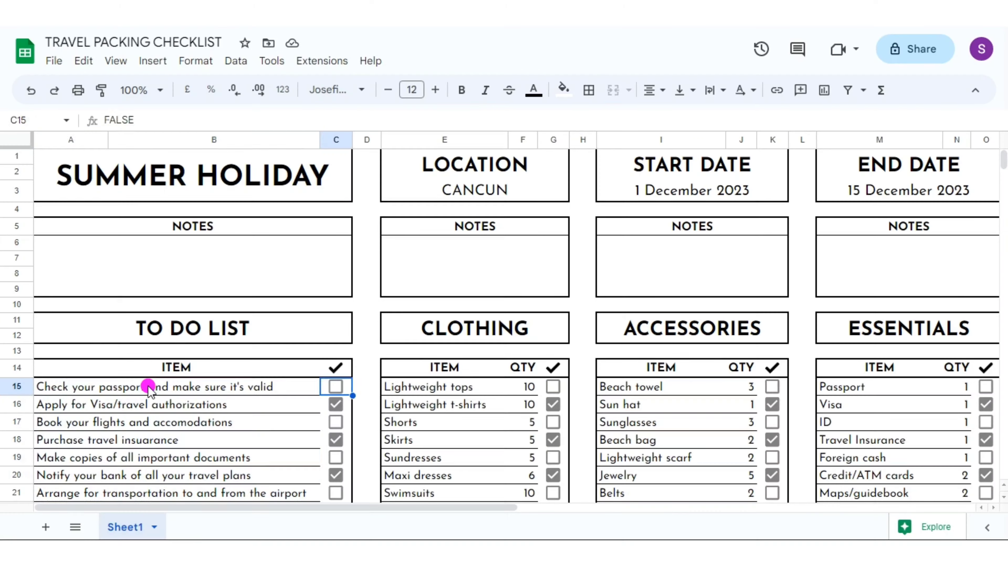
pyautogui.moveTo(146, 384)
pyautogui.mouseDown()
pyautogui.moveTo(270, 452)
pyautogui.moveTo(273, 441)
pyautogui.mouseUp()
# Step: Create a 'Custom formula is' conditional rule =C15=TRUE for the to-do cells A15:B36
pyautogui.click(192, 69)
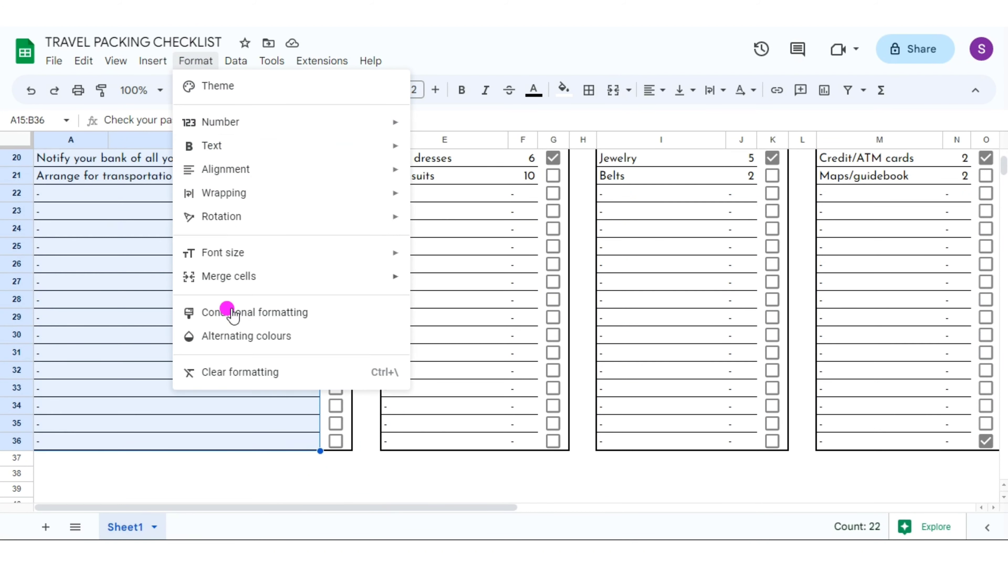
pyautogui.click(228, 312)
pyautogui.click(968, 297)
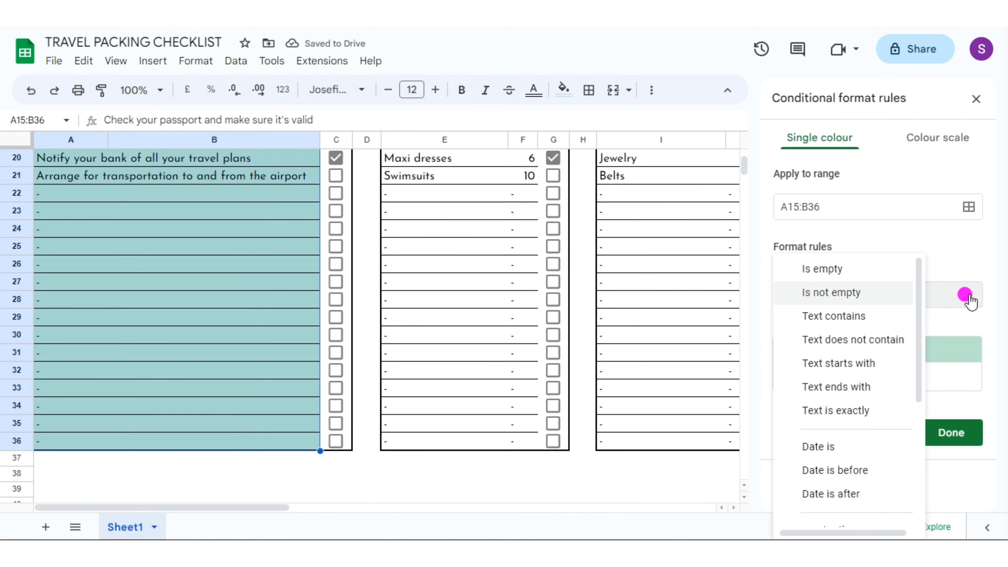
pyautogui.moveTo(920, 361); pyautogui.dragTo(917, 508)
pyautogui.click(893, 509)
pyautogui.write('=C15')
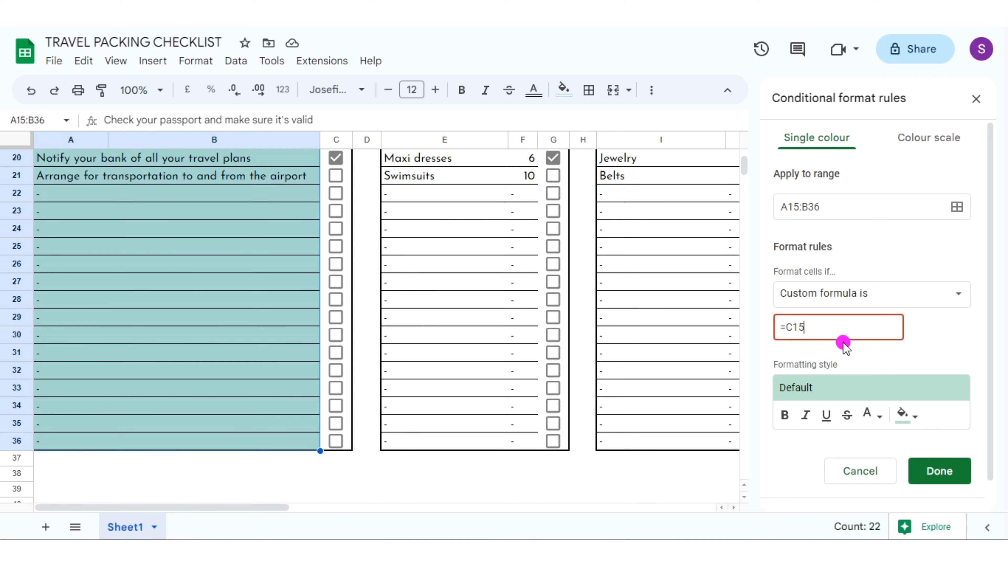
pyautogui.write('=TRUE')
pyautogui.scroll(5, 746, 484)
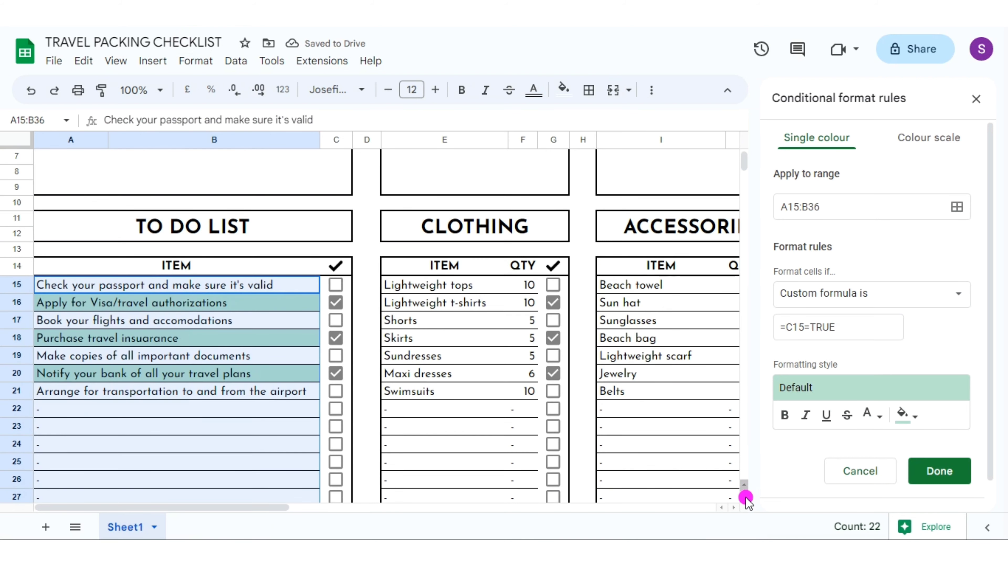
pyautogui.scroll(-3, 746, 499)
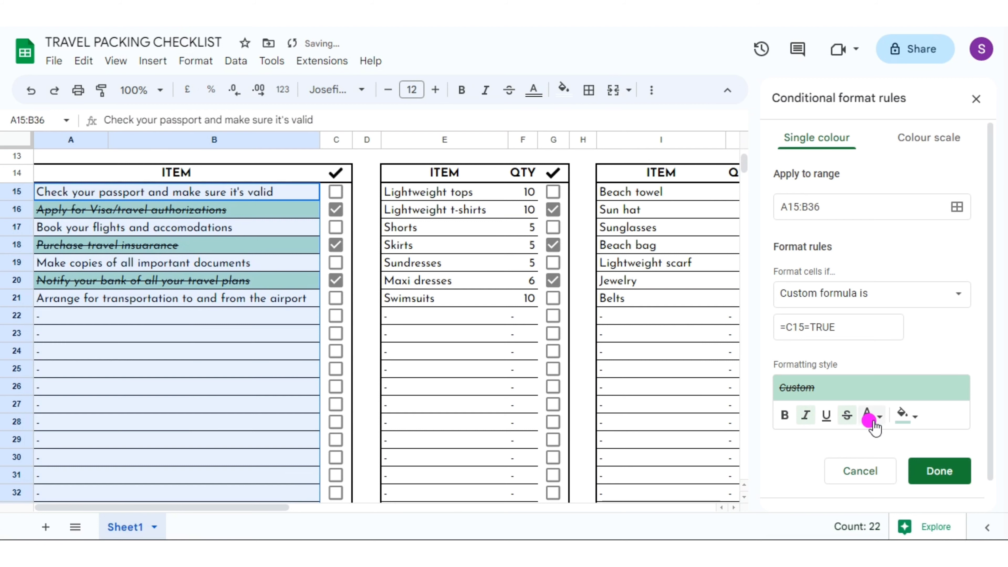
pyautogui.click(957, 210)
# Step: Add E15:F36, I15:J36 and M15:N36 as extra ranges for the strikethrough rule
pyautogui.click(181, 274)
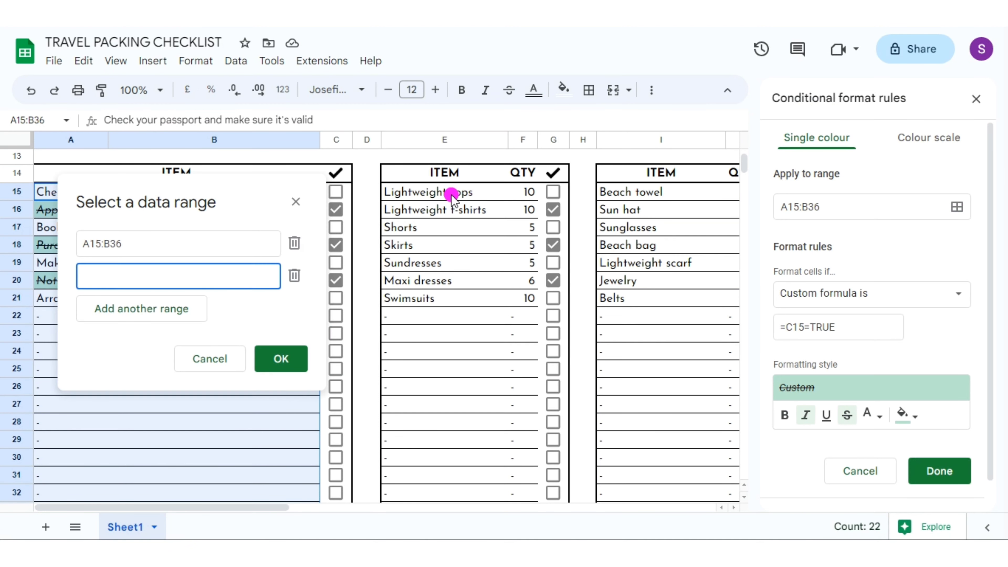
pyautogui.moveTo(452, 198); pyautogui.dragTo(524, 504)
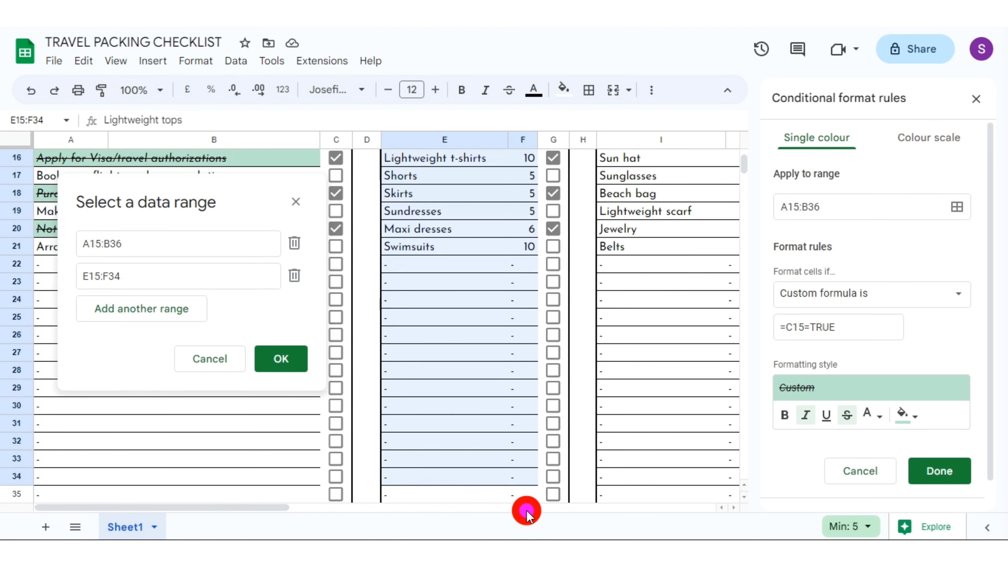
pyautogui.click(186, 316)
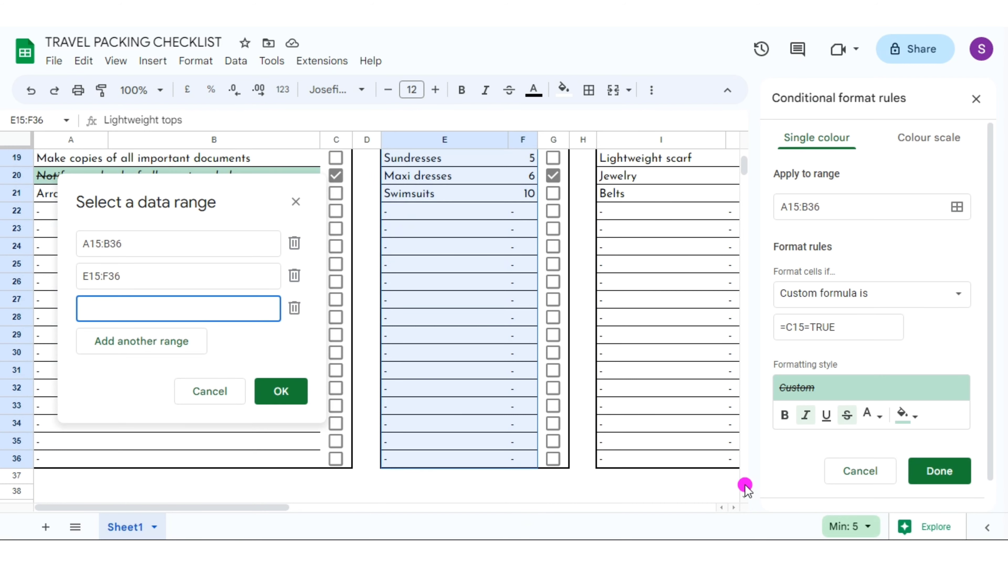
pyautogui.scroll(3, 740, 500)
pyautogui.hscroll(2, 735, 512)
pyautogui.moveTo(565, 241); pyautogui.dragTo(732, 476)
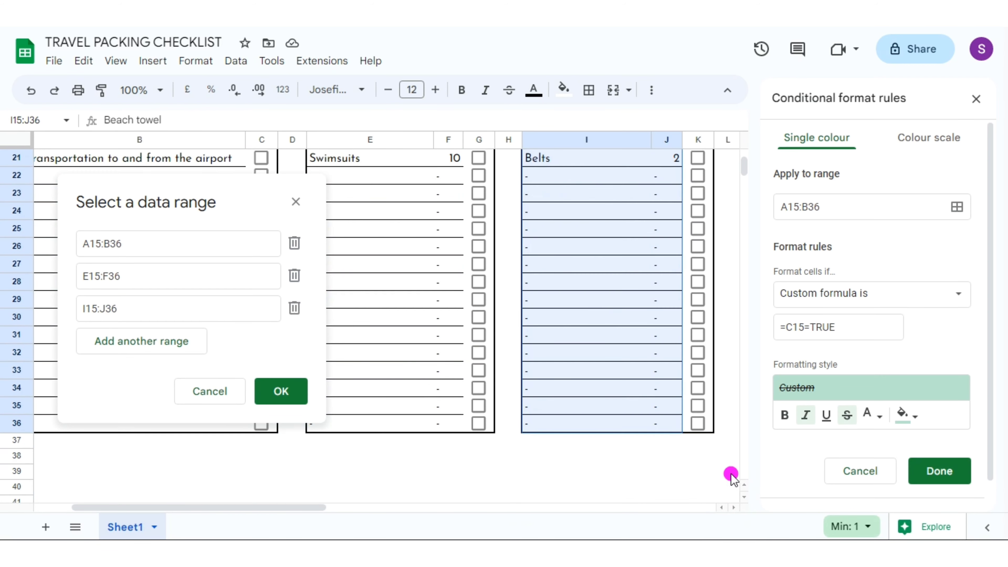
pyautogui.click(142, 341)
pyautogui.scroll(3, 743, 479)
pyautogui.hscroll(2, 731, 500)
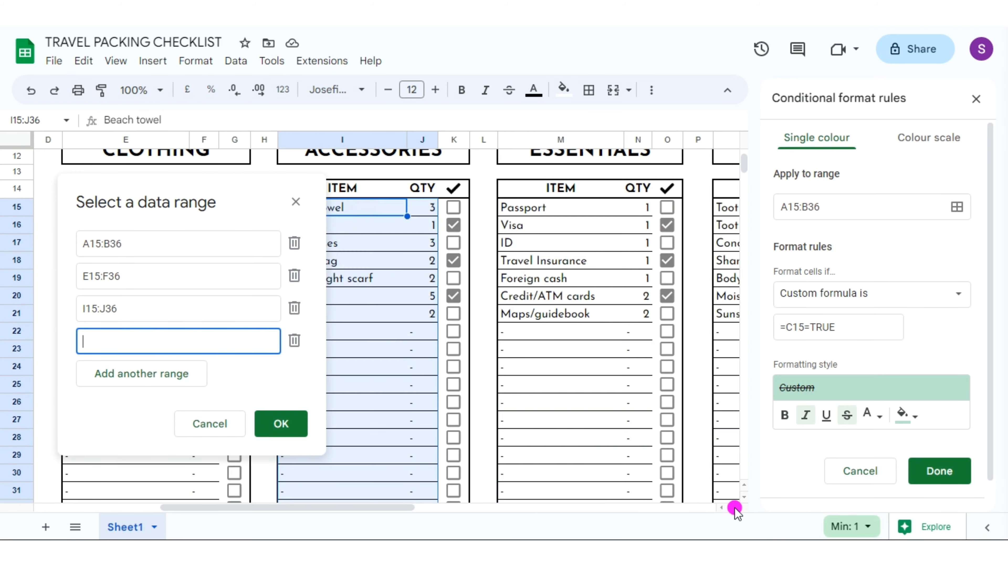
pyautogui.moveTo(561, 207)
pyautogui.mouseDown()
pyautogui.moveTo(635, 416)
pyautogui.moveTo(748, 491)
pyautogui.mouseUp()
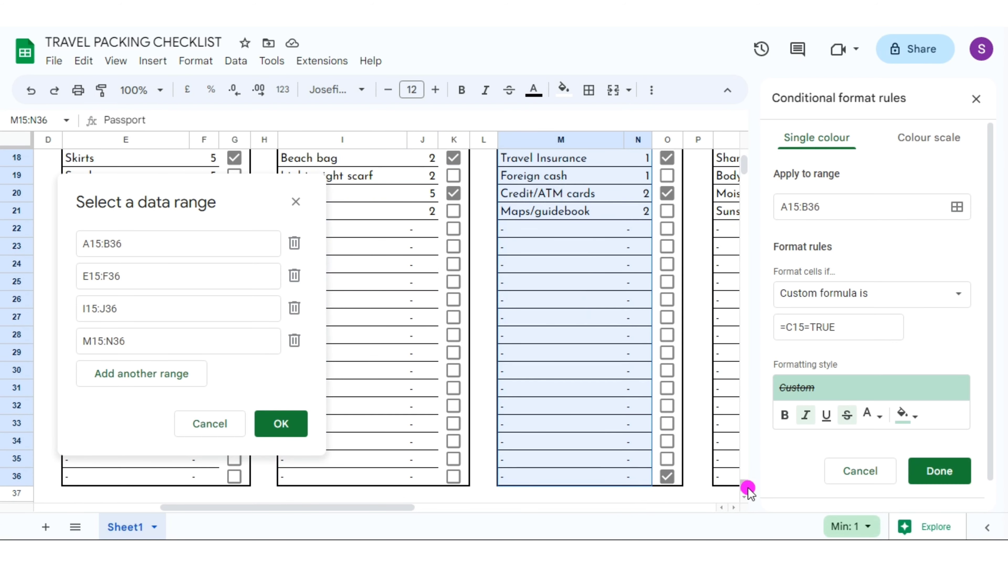
# Step: Add Q15:R36, U15:V36, Y15:Z36 and AC15:AD36 to the rule's ranges and confirm them
pyautogui.scroll(3, 745, 490)
pyautogui.hscroll(2, 738, 500)
pyautogui.hscroll(2, 735, 506)
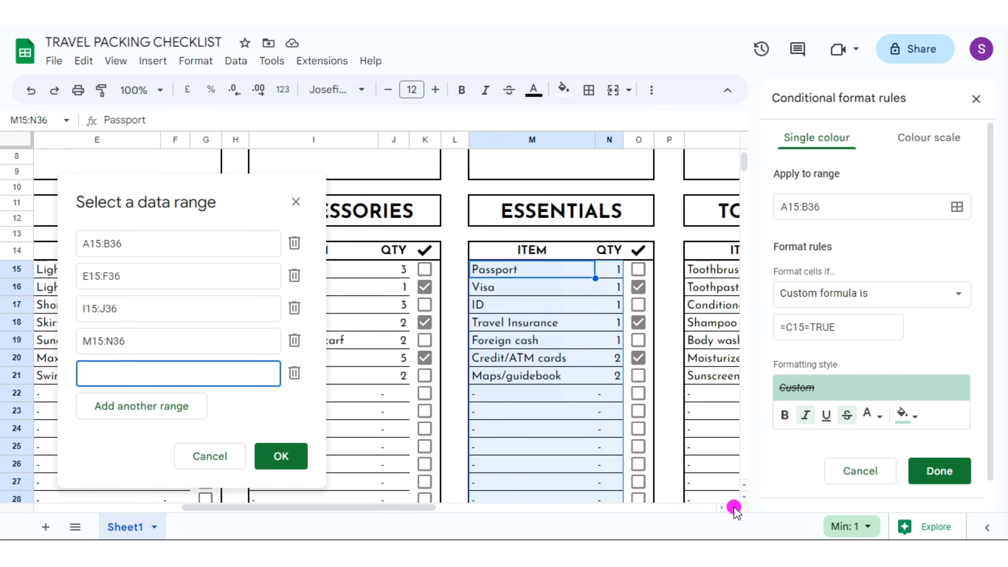
pyautogui.hscroll(2, 735, 512)
pyautogui.moveTo(587, 270); pyautogui.dragTo(684, 448)
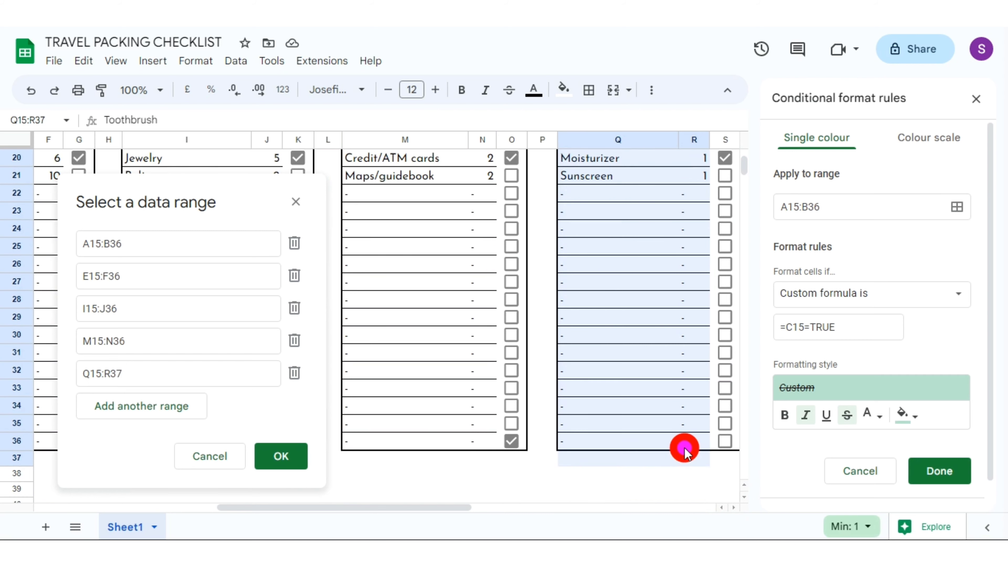
pyautogui.click(161, 403)
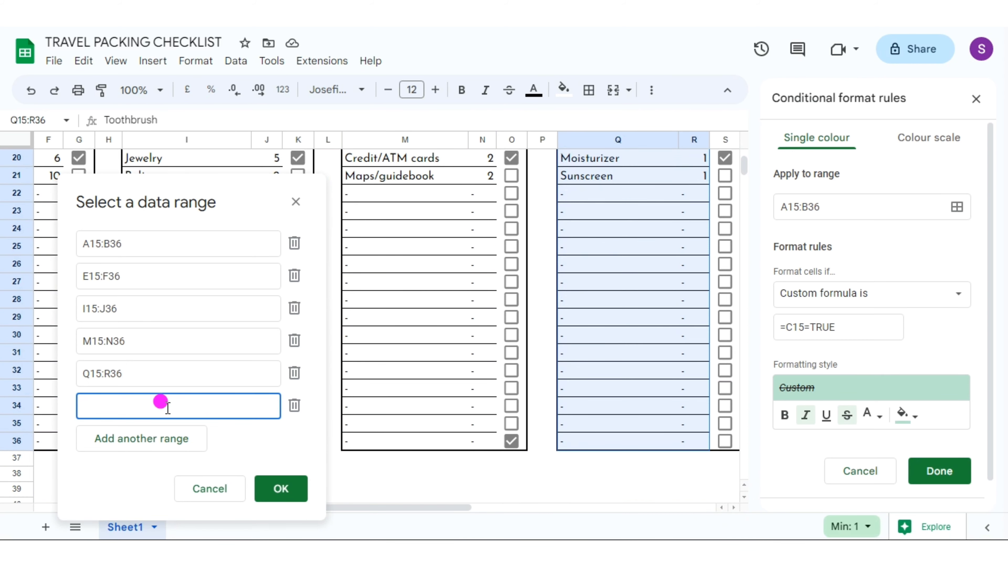
pyautogui.hscroll(3, 731, 502)
pyautogui.scroll(3, 731, 502)
pyautogui.moveTo(587, 244); pyautogui.dragTo(680, 493)
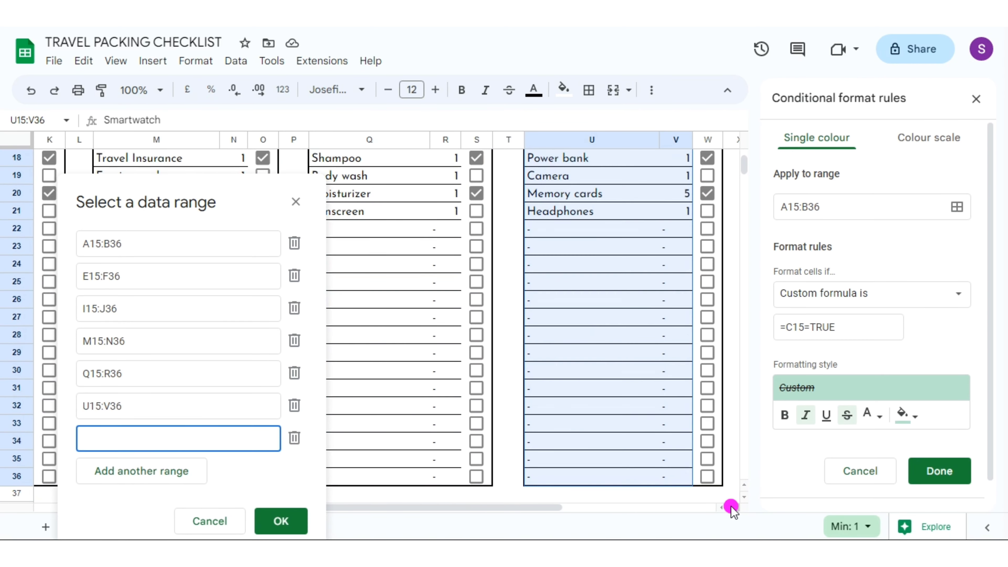
pyautogui.hscroll(3, 731, 508)
pyautogui.scroll(3, 731, 508)
pyautogui.moveTo(551, 202); pyautogui.dragTo(646, 414)
pyautogui.hscroll(3, 566, 238)
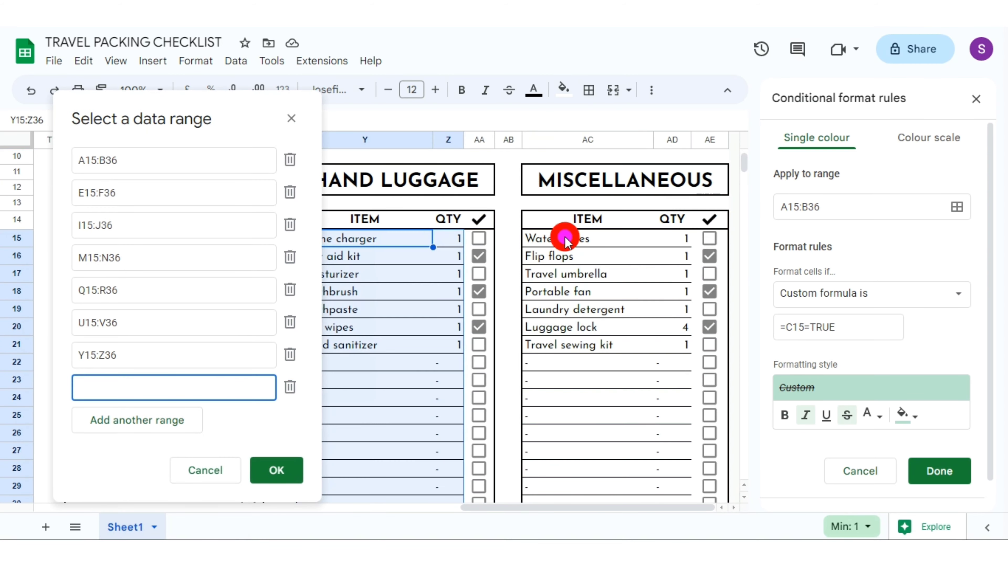
pyautogui.moveTo(565, 238); pyautogui.dragTo(688, 477)
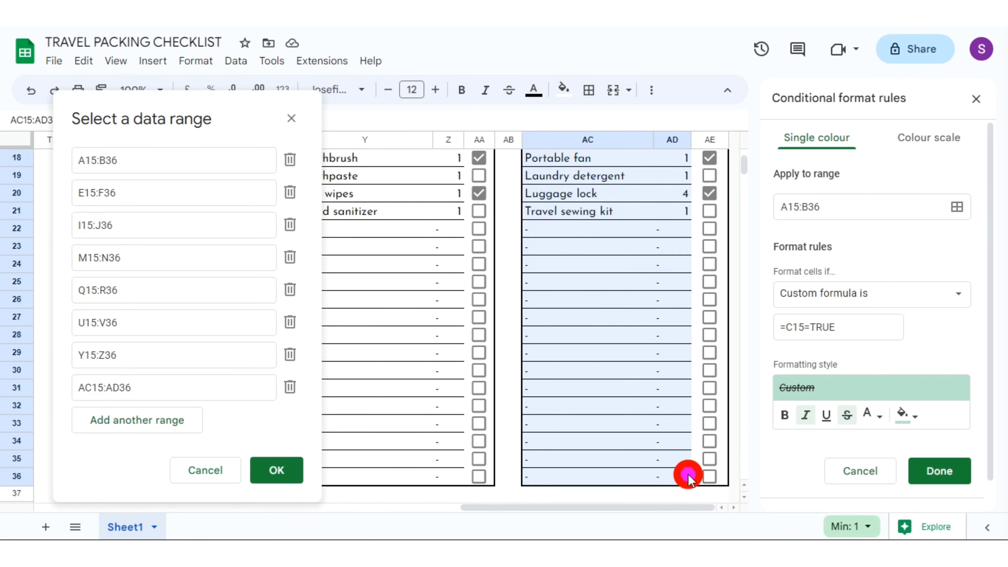
pyautogui.click(277, 475)
# Step: Style ticked items with no fill and grey text, then save the rule
pyautogui.click(911, 415)
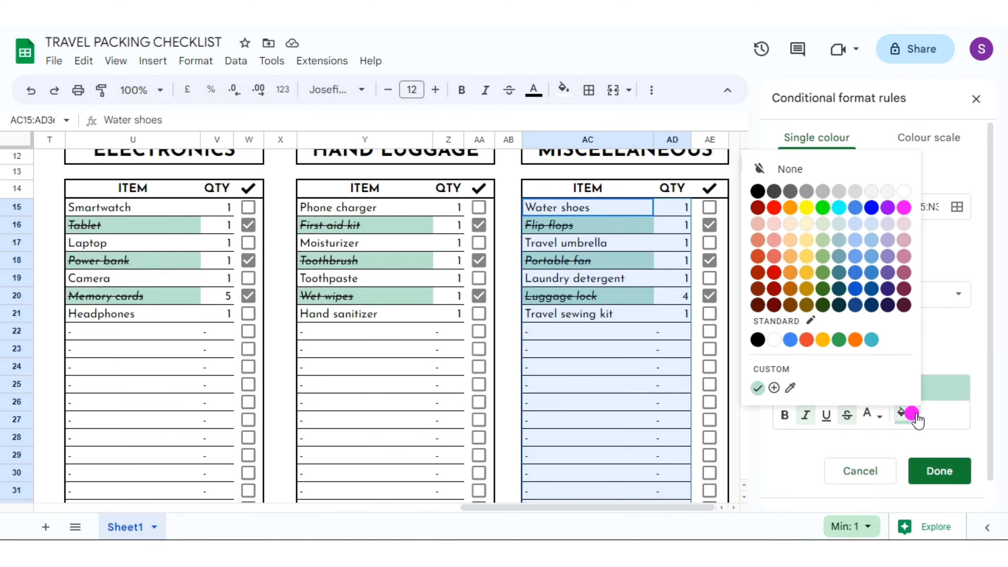
pyautogui.click(904, 192)
pyautogui.click(870, 416)
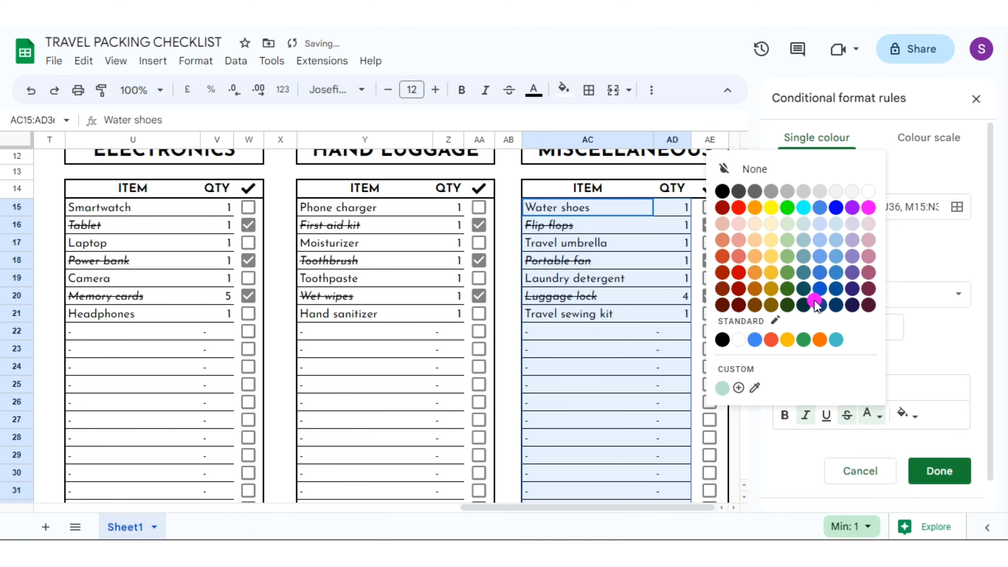
pyautogui.click(771, 192)
pyautogui.click(937, 471)
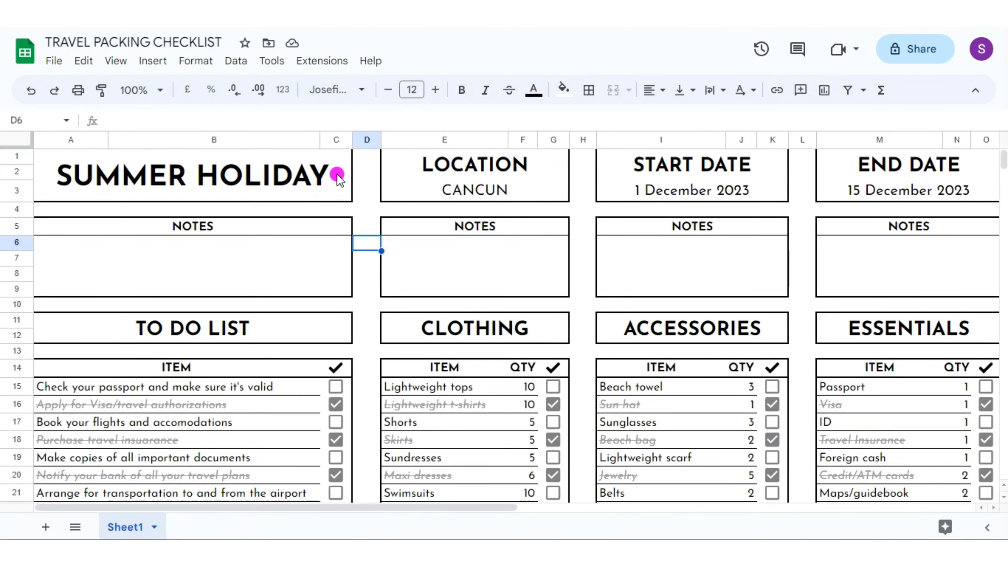
# Step: Fill the SUMMER HOLIDAY title block and header cells through DONE- TO DO LIST teal
pyautogui.click(337, 177)
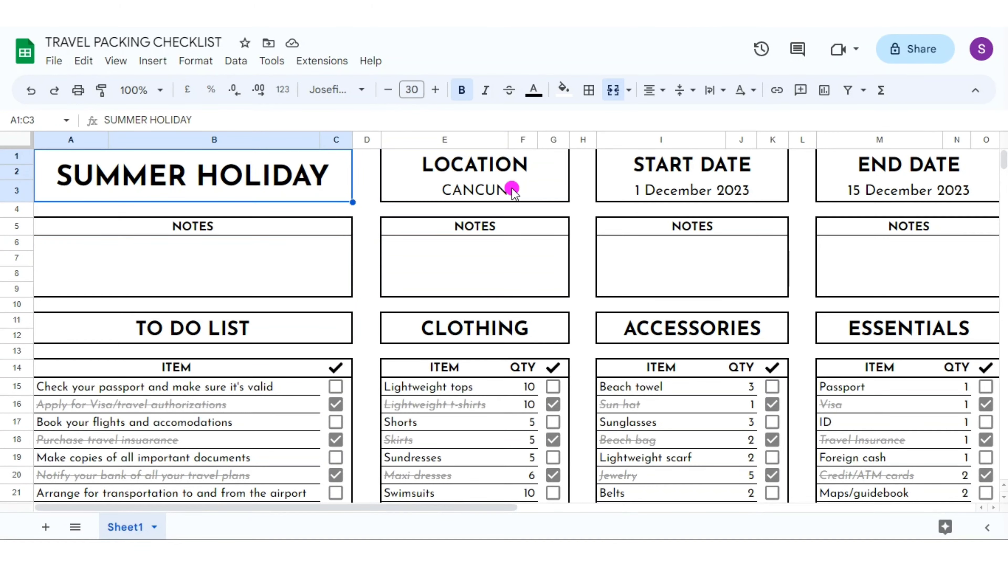
pyautogui.press('Right')
pyautogui.press('Right')
pyautogui.press('Right')
pyautogui.hscroll(10, 980, 508)
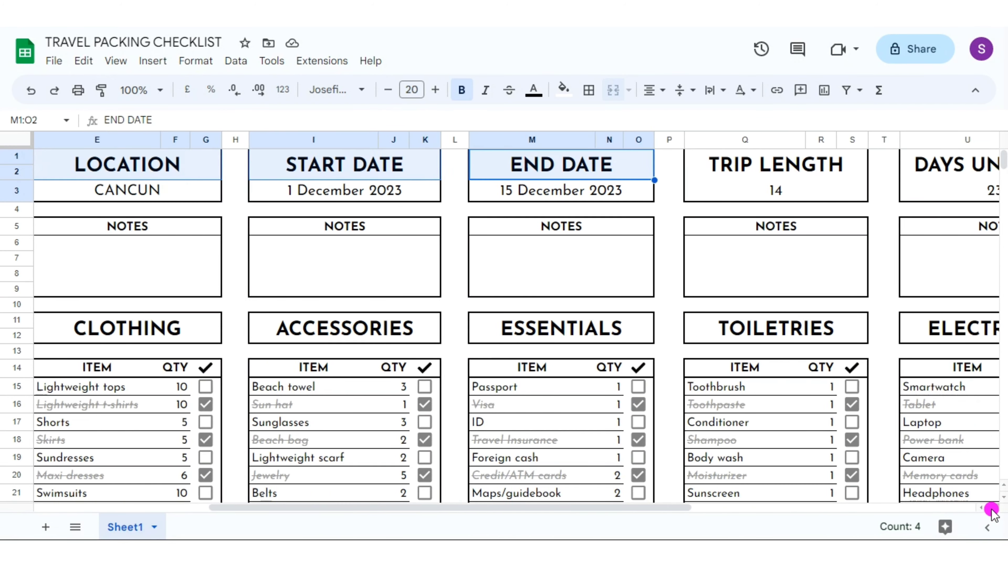
pyautogui.press('Right')
pyautogui.press('Right')
pyautogui.press('Right')
pyautogui.hscroll(3, 783, 507)
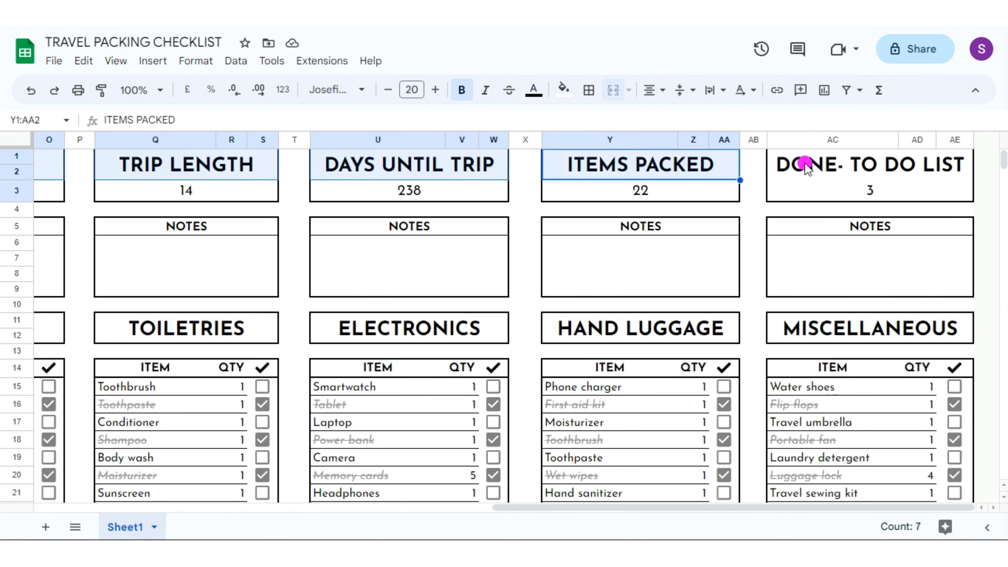
pyautogui.press('Right')
pyautogui.click(563, 104)
pyautogui.click(587, 338)
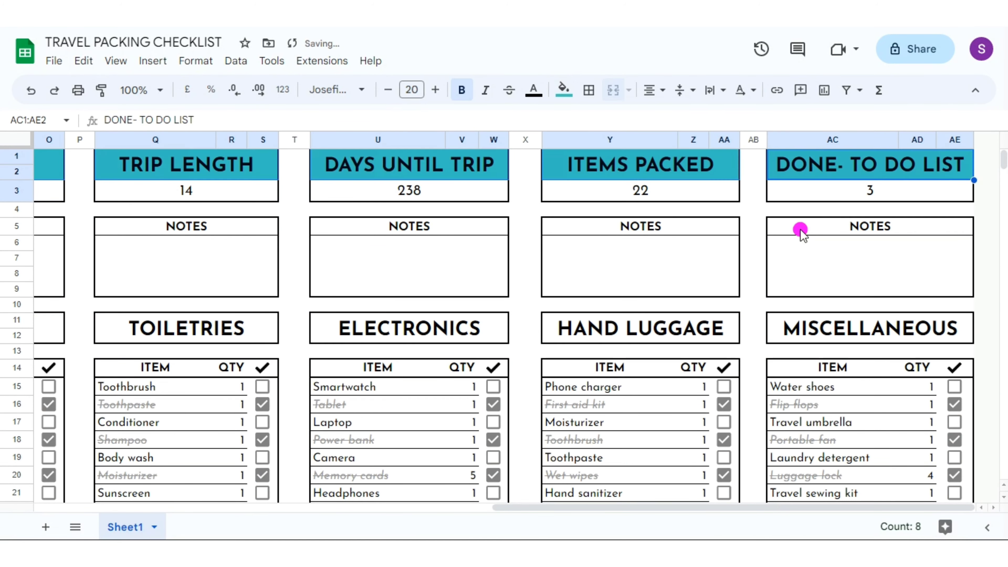
# Step: Fill all the NOTES heading cells, including TRIP LENGTH's, light teal
pyautogui.click(800, 229)
pyautogui.keyDown('ctrl'); pyautogui.click(558, 228); pyautogui.keyUp('ctrl')
pyautogui.keyDown('ctrl'); pyautogui.click(484, 233); pyautogui.keyUp('ctrl')
pyautogui.click(449, 507)
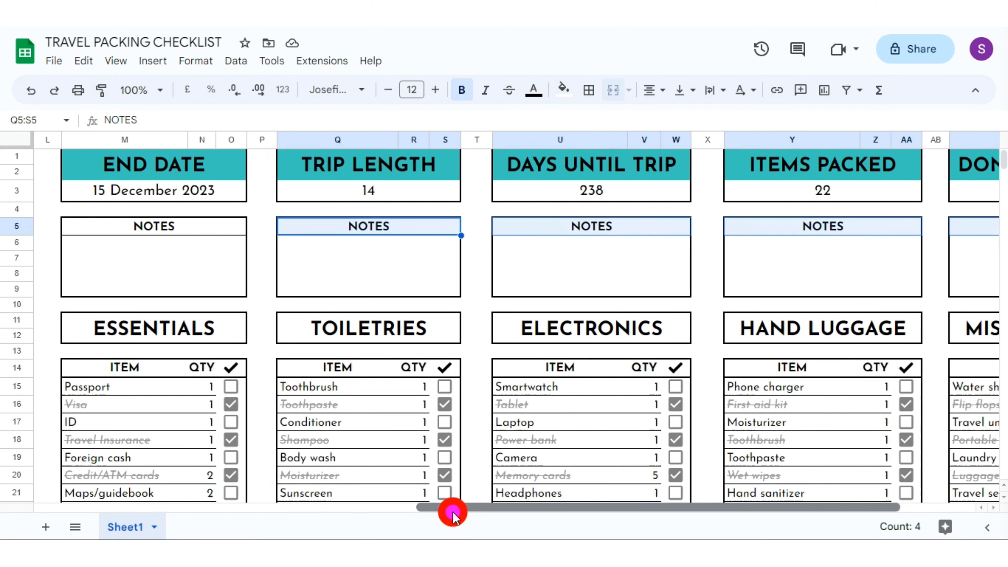
pyautogui.hscroll(-2, 509, 274)
pyautogui.keyDown('ctrl'); pyautogui.click(522, 230); pyautogui.keyUp('ctrl')
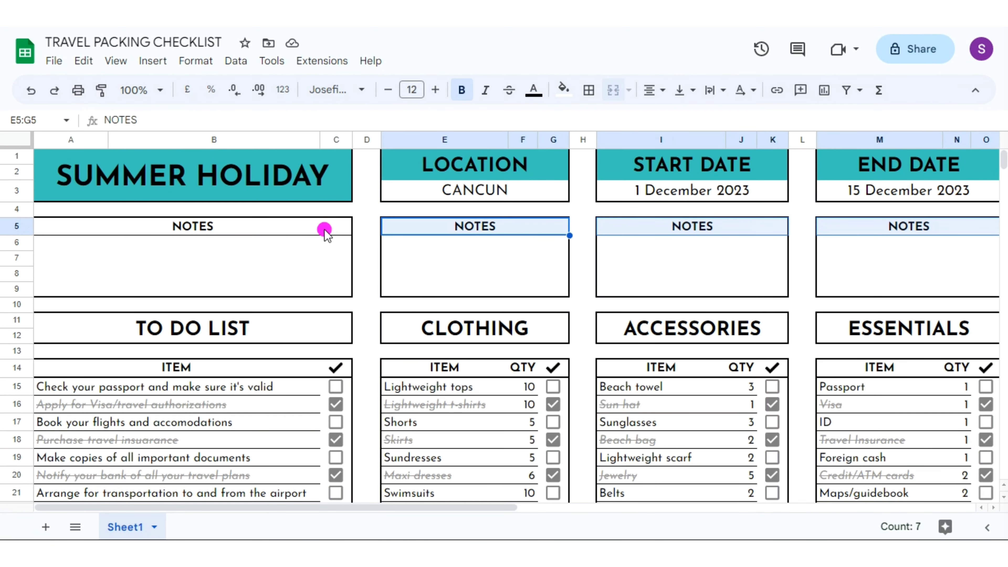
pyautogui.keyDown('ctrl'); pyautogui.click(324, 231); pyautogui.keyUp('ctrl')
pyautogui.click(563, 89)
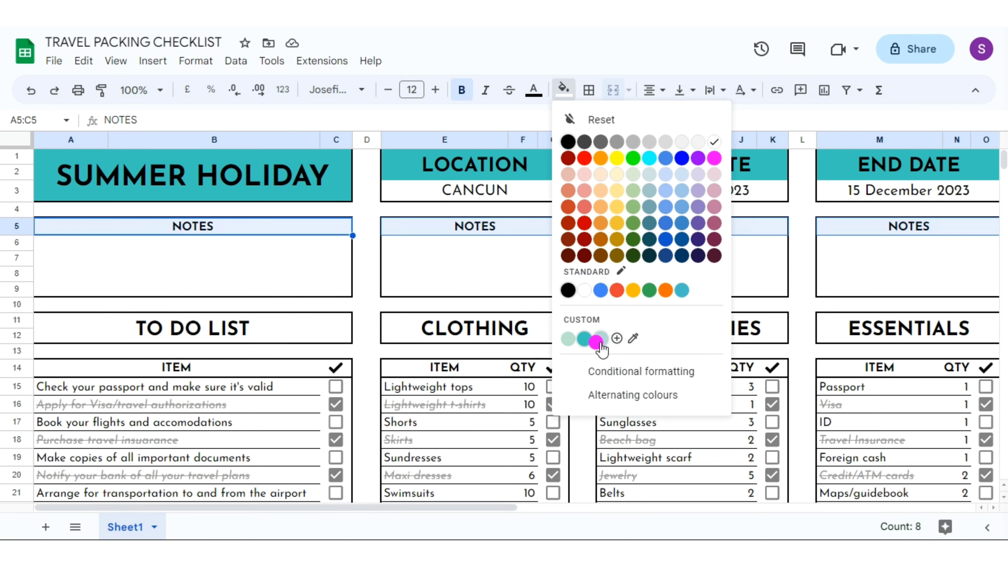
pyautogui.click(601, 340)
# Step: Fill the TO DO LIST, ESSENTIALS, TOILETRIES, ELECTRONICS, HAND LUGGAGE and MISCELLANEOUS titles teal
pyautogui.click(312, 330)
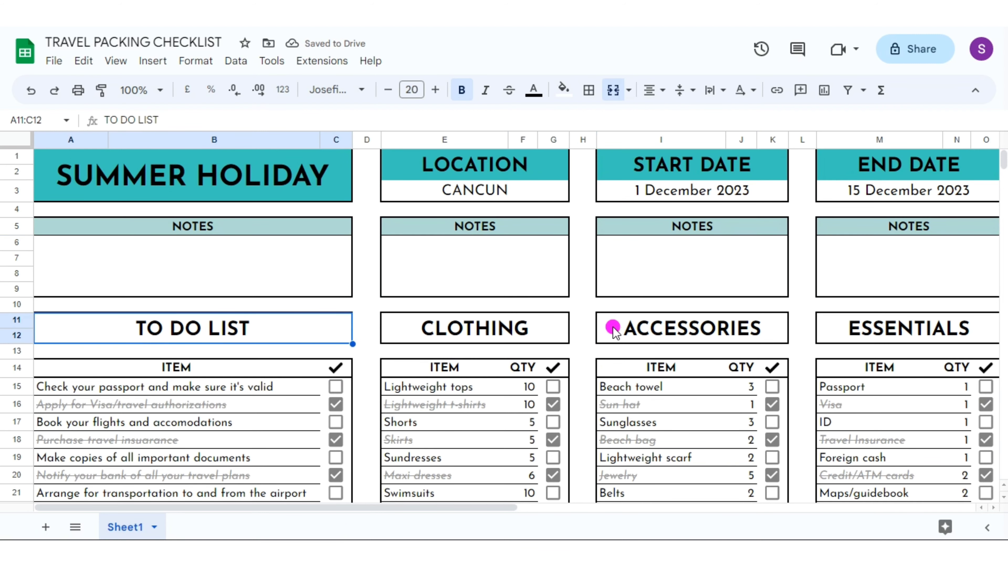
pyautogui.keyDown('ctrl'); pyautogui.click(909, 328); pyautogui.keyUp('ctrl')
pyautogui.moveTo(495, 507); pyautogui.dragTo(895, 507)
pyautogui.keyDown('ctrl'); pyautogui.click(259, 329); pyautogui.keyUp('ctrl')
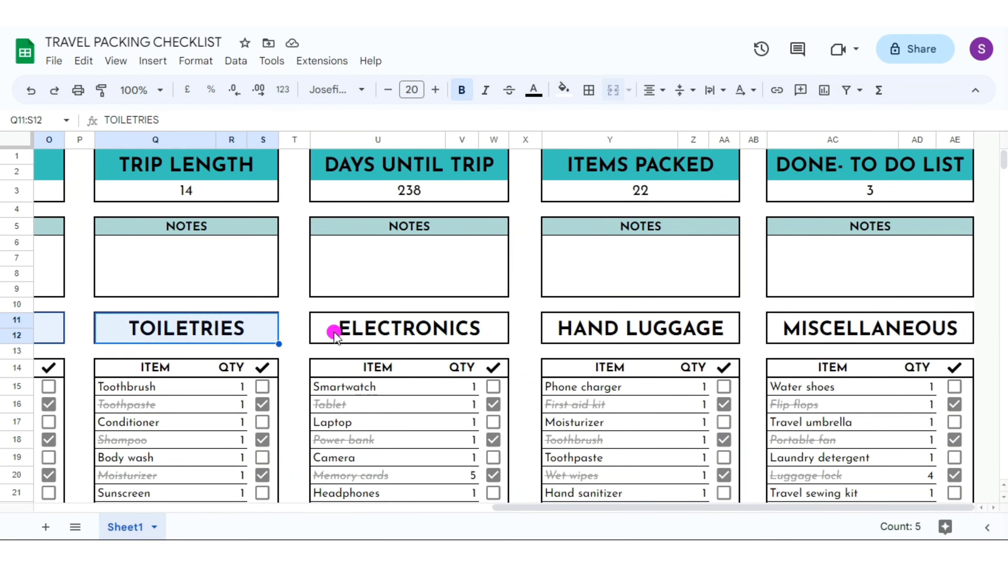
pyautogui.keyDown('ctrl'); pyautogui.click(334, 332); pyautogui.keyUp('ctrl')
pyautogui.keyDown('ctrl'); pyautogui.click(555, 328); pyautogui.keyUp('ctrl')
pyautogui.keyDown('ctrl'); pyautogui.click(778, 322); pyautogui.keyUp('ctrl')
pyautogui.click(563, 92)
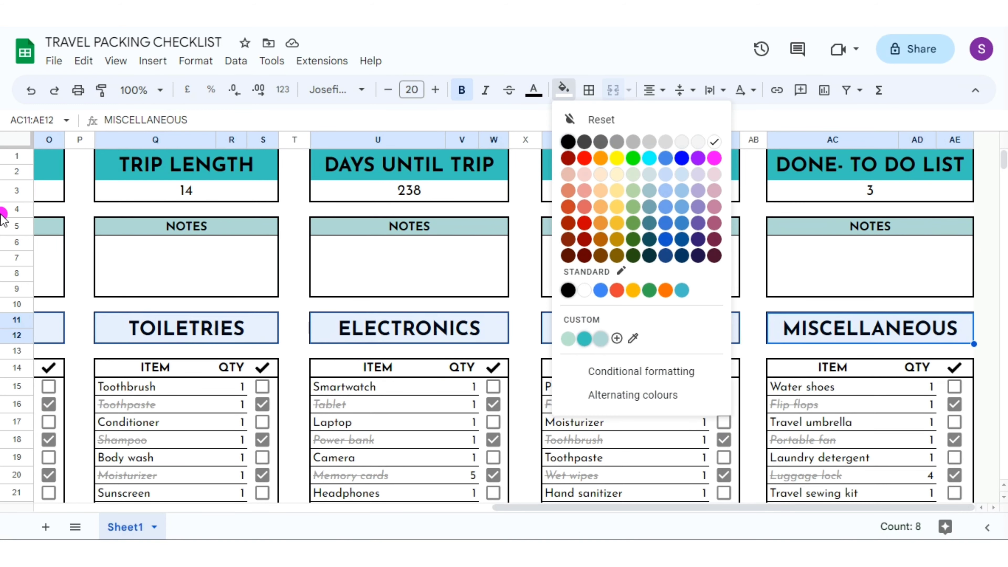
pyautogui.click(584, 338)
# Step: Shade every item table's ITEM/QTY header row light teal
pyautogui.click(785, 367)
pyautogui.keyDown('ctrl'); pyautogui.click(610, 367); pyautogui.keyUp('ctrl')
pyautogui.keyDown('ctrl'); pyautogui.click(377, 367); pyautogui.keyUp('ctrl')
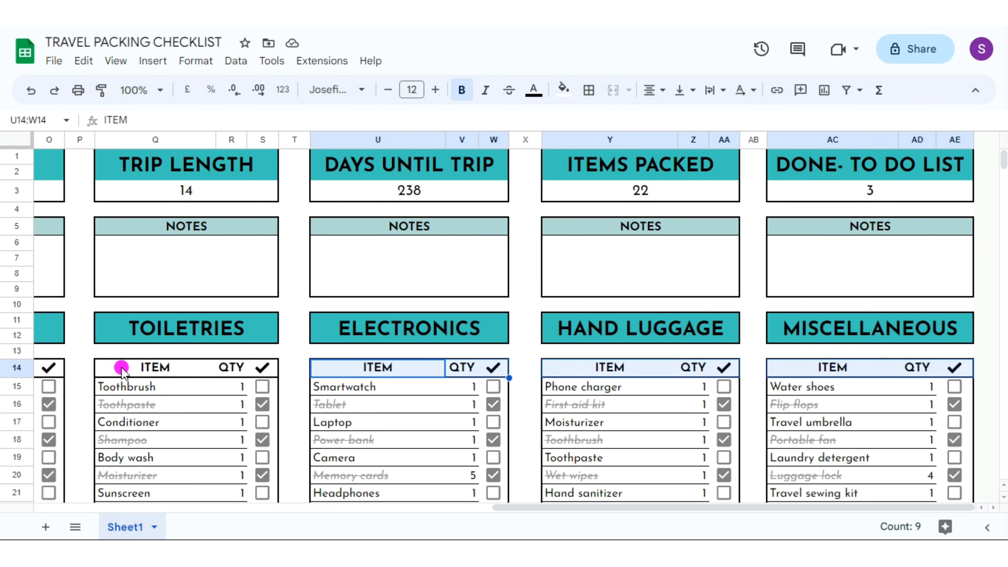
pyautogui.moveTo(122, 369); pyautogui.dragTo(260, 369)
pyautogui.moveTo(513, 508); pyautogui.dragTo(171, 512)
pyautogui.keyDown('ctrl'); pyautogui.click(872, 367); pyautogui.keyUp('ctrl')
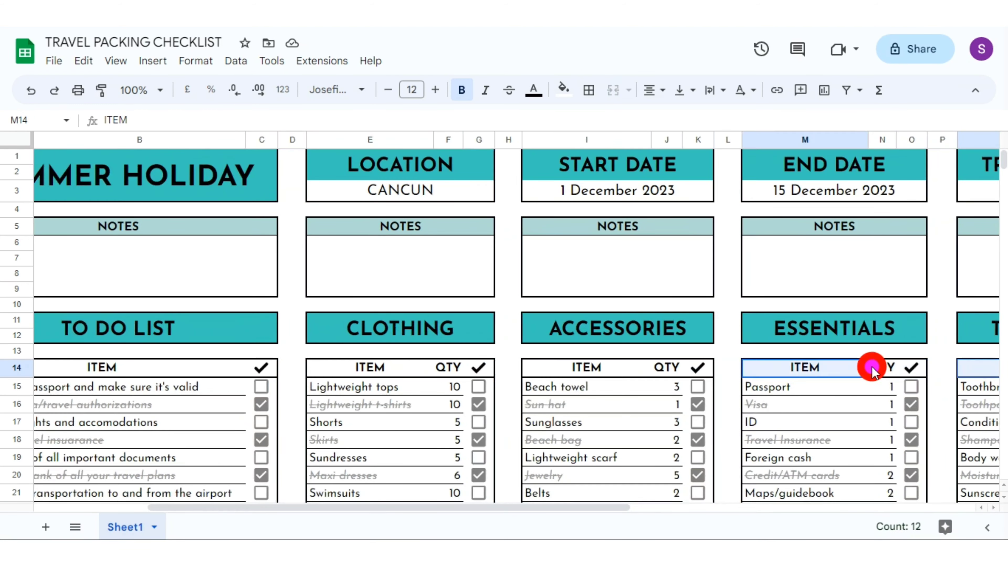
pyautogui.moveTo(630, 365); pyautogui.dragTo(699, 367)
pyautogui.moveTo(322, 367); pyautogui.dragTo(461, 369)
pyautogui.moveTo(119, 367); pyautogui.dragTo(256, 374)
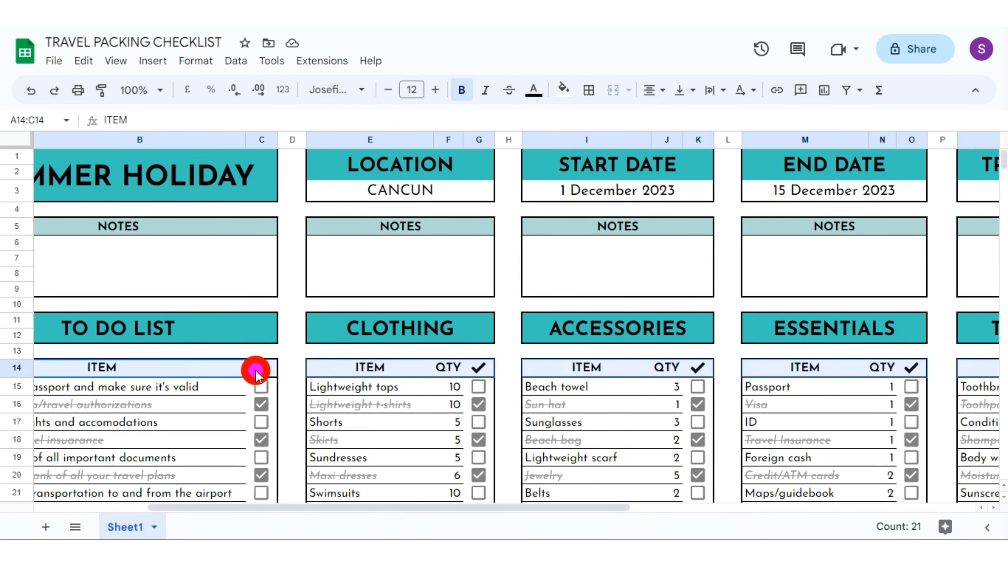
pyautogui.click(564, 92)
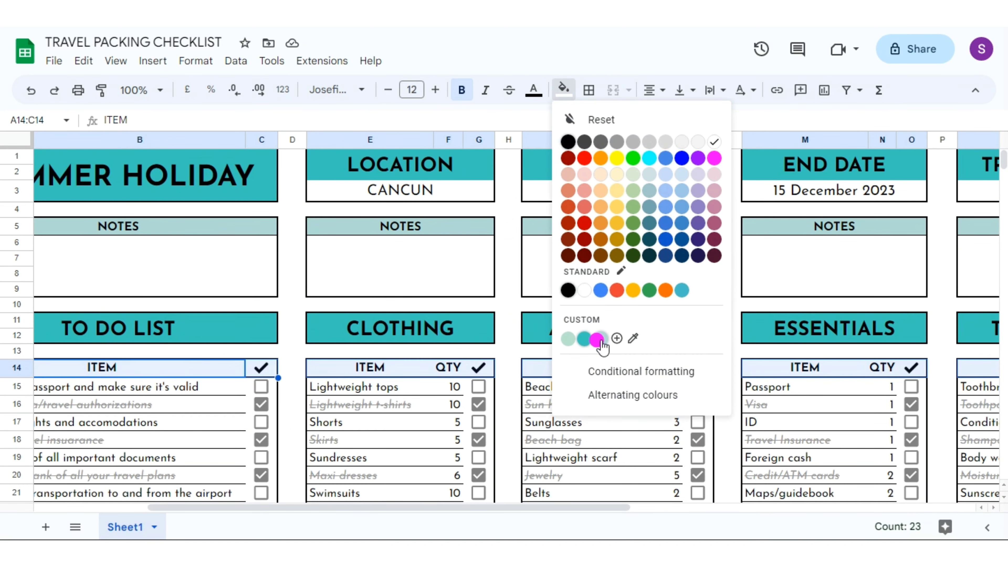
pyautogui.click(596, 339)
pyautogui.moveTo(322, 507); pyautogui.dragTo(210, 507)
pyautogui.click(372, 429)
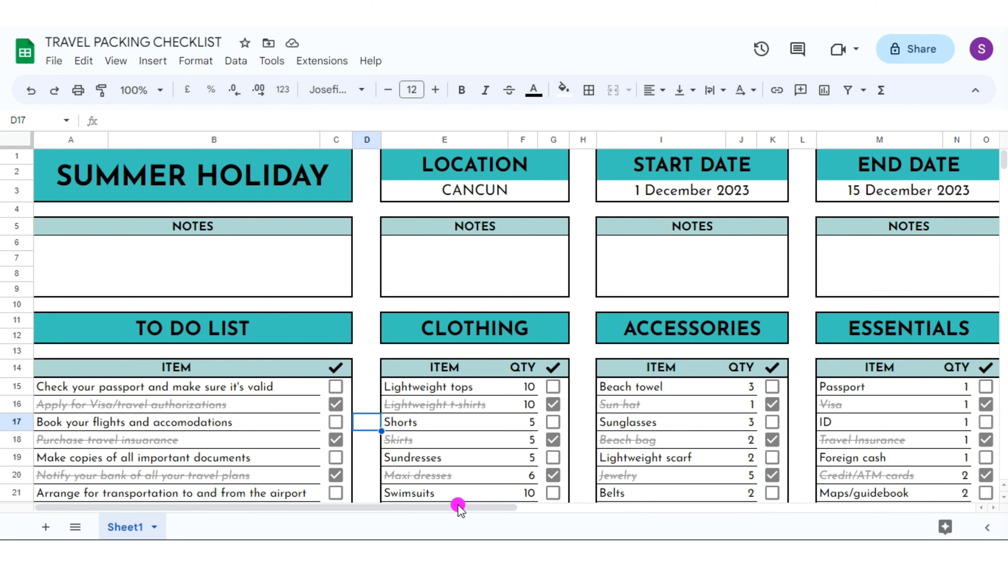
# Step: Delete empty rows 37 to 1001 so the checklist ends at row 36
pyautogui.moveTo(458, 508); pyautogui.dragTo(971, 508)
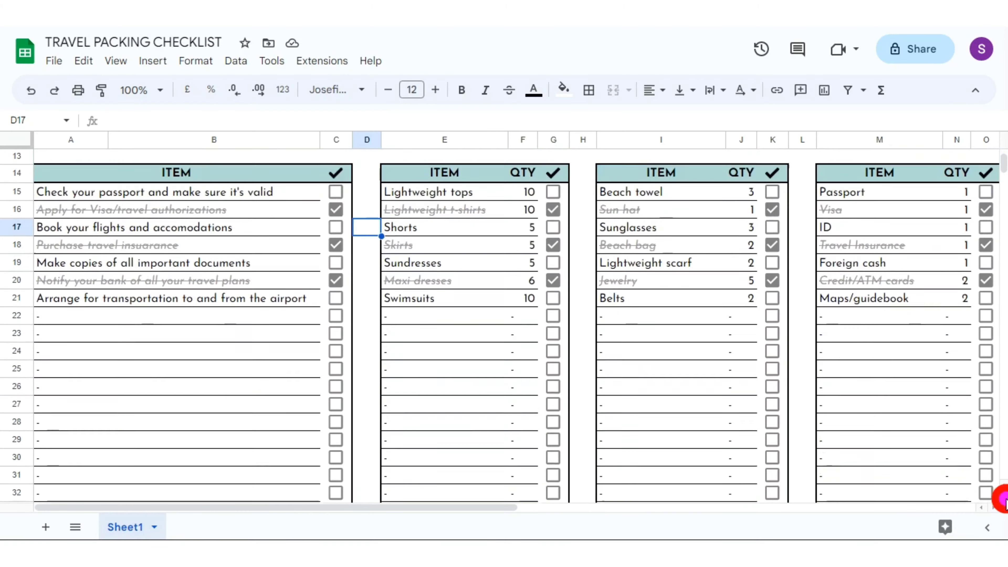
pyautogui.scroll(-4, 1004, 501)
pyautogui.click(18, 369)
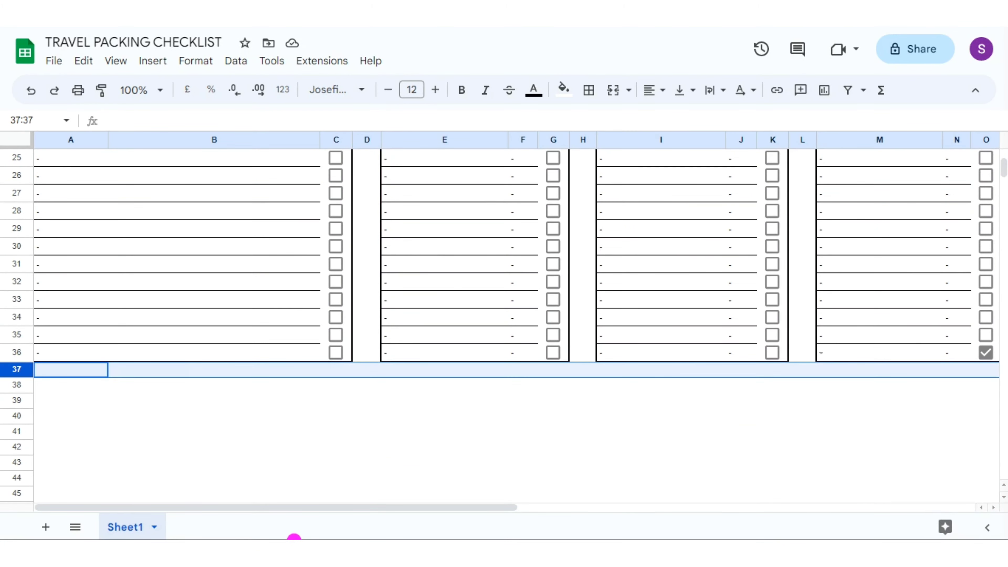
pyautogui.hotkey('ctrl', 'shift', 'Down')
pyautogui.rightClick(292, 294)
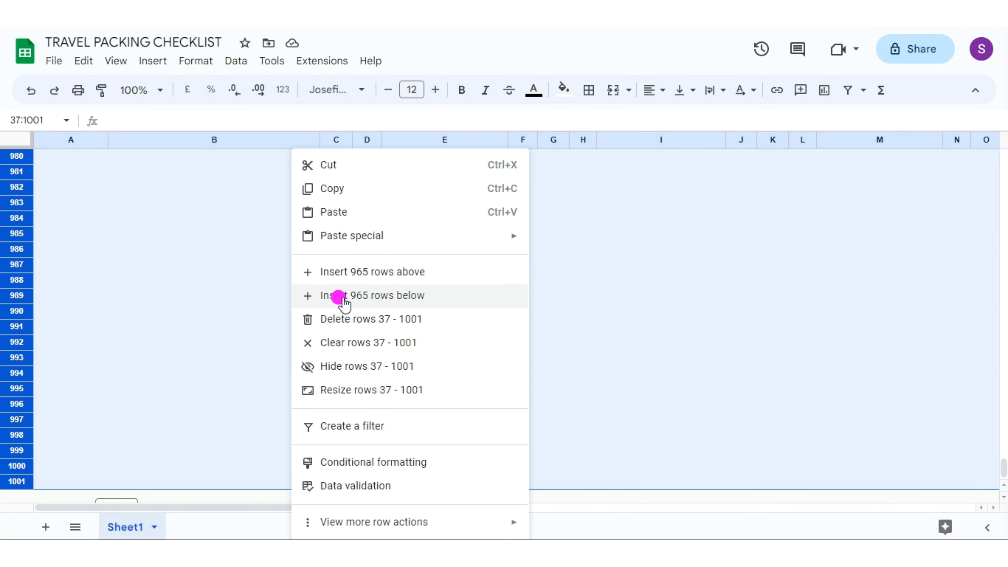
pyautogui.click(352, 322)
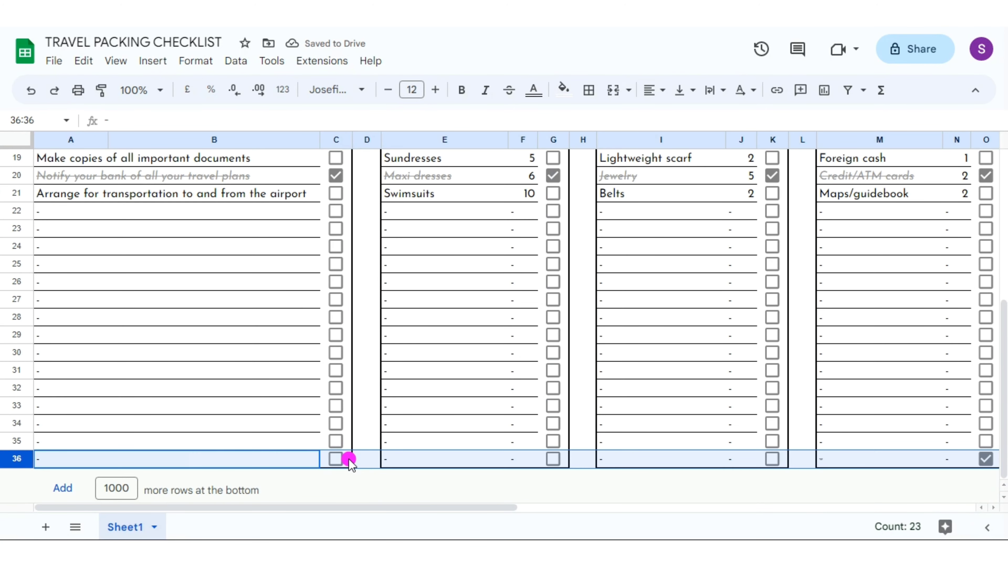
pyautogui.click(349, 461)
pyautogui.moveTo(1001, 439); pyautogui.dragTo(1002, 292)
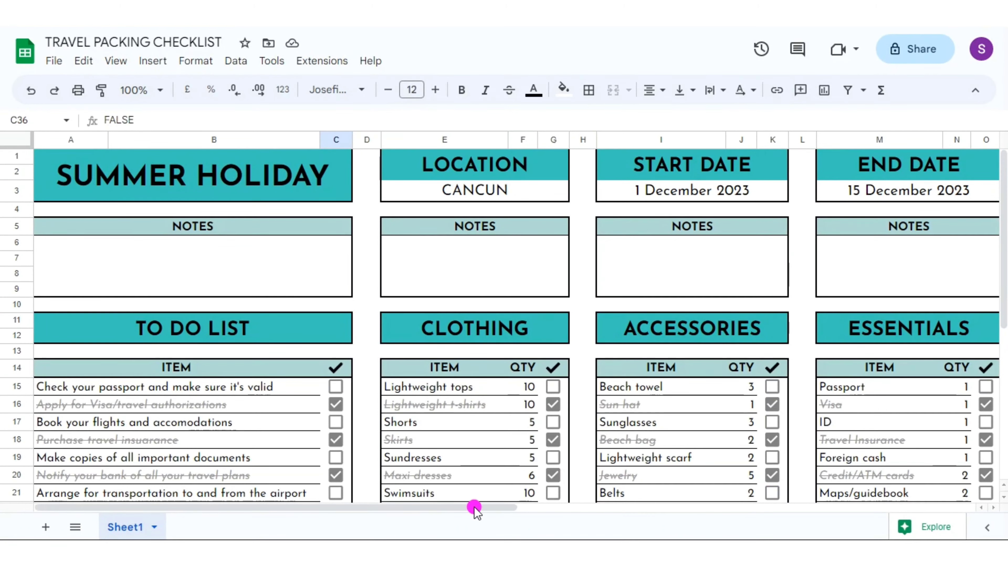
# Step: Tick items in the Hand Luggage, Miscellaneous, Electronics and Toiletries lists
pyautogui.moveTo(474, 508); pyautogui.dragTo(511, 508)
pyautogui.moveTo(628, 502); pyautogui.dragTo(1004, 498)
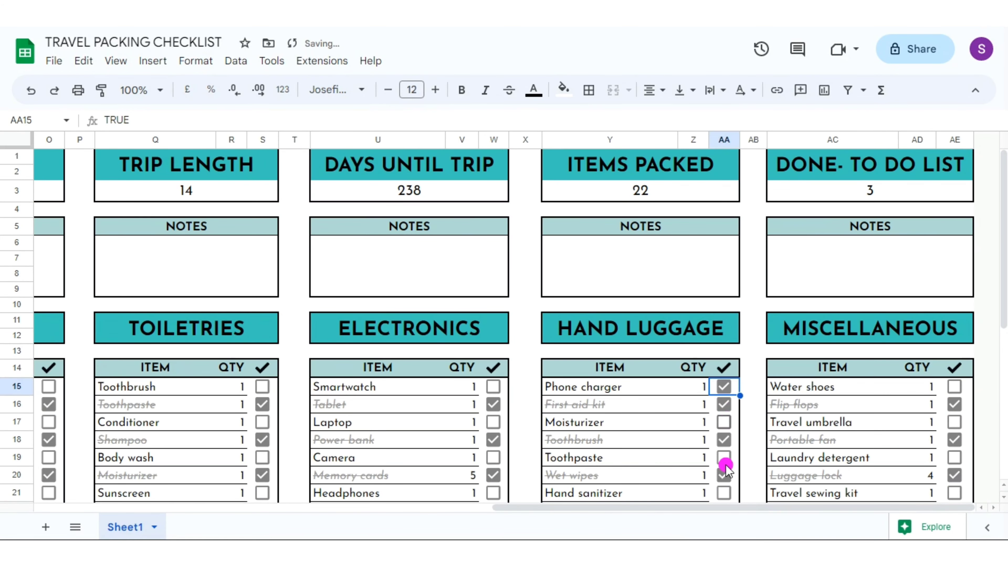
pyautogui.click(955, 458)
pyautogui.click(954, 492)
pyautogui.click(955, 386)
pyautogui.click(954, 422)
pyautogui.click(493, 386)
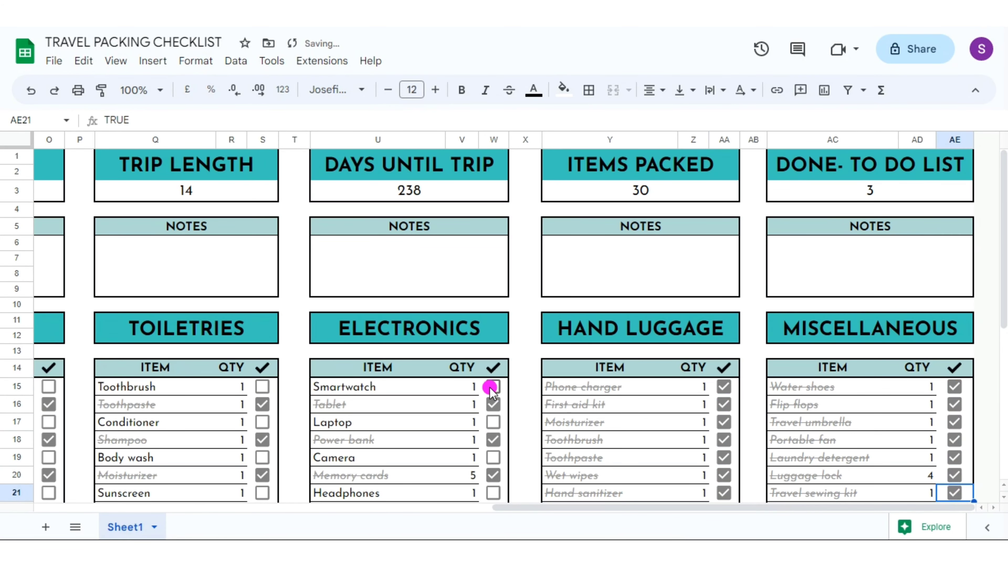
pyautogui.click(262, 387)
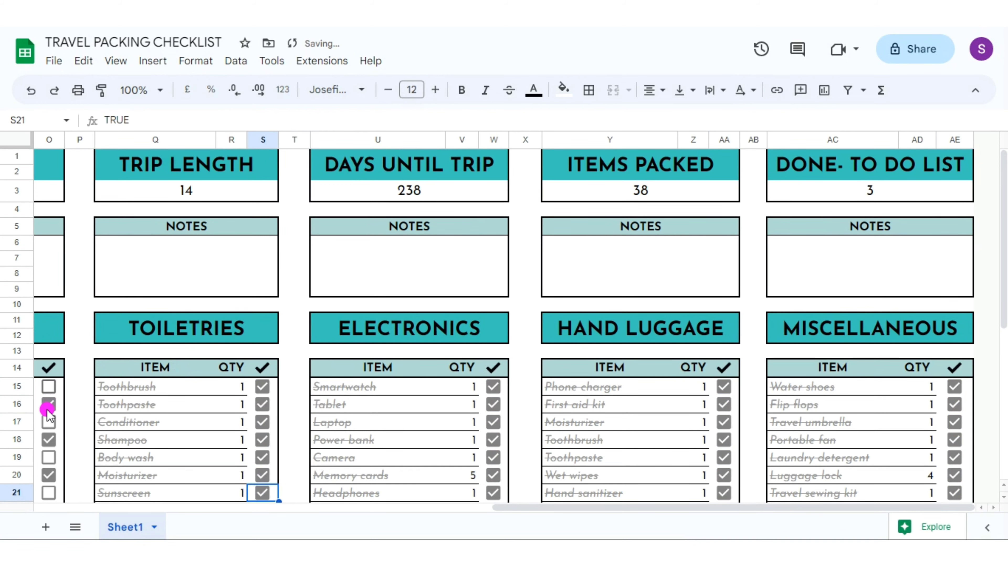
# Step: Tick Passport, ID and Foreign cash in Essentials and review the struck-through lists
pyautogui.click(48, 421)
pyautogui.click(48, 386)
pyautogui.click(48, 457)
pyautogui.hscroll(-10, 459, 528)
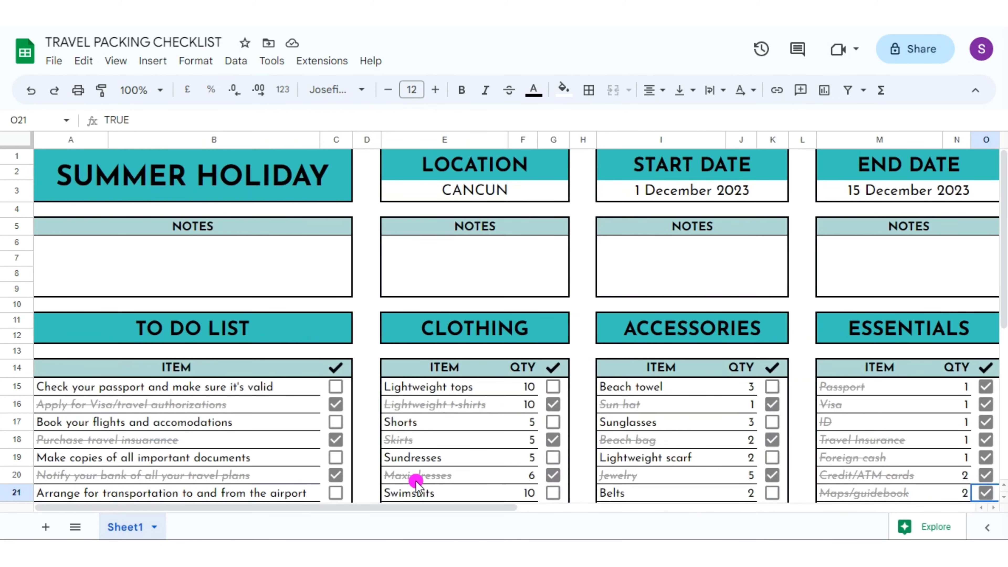
pyautogui.moveTo(402, 504); pyautogui.dragTo(912, 509)
pyautogui.moveTo(1004, 314); pyautogui.dragTo(1004, 525)
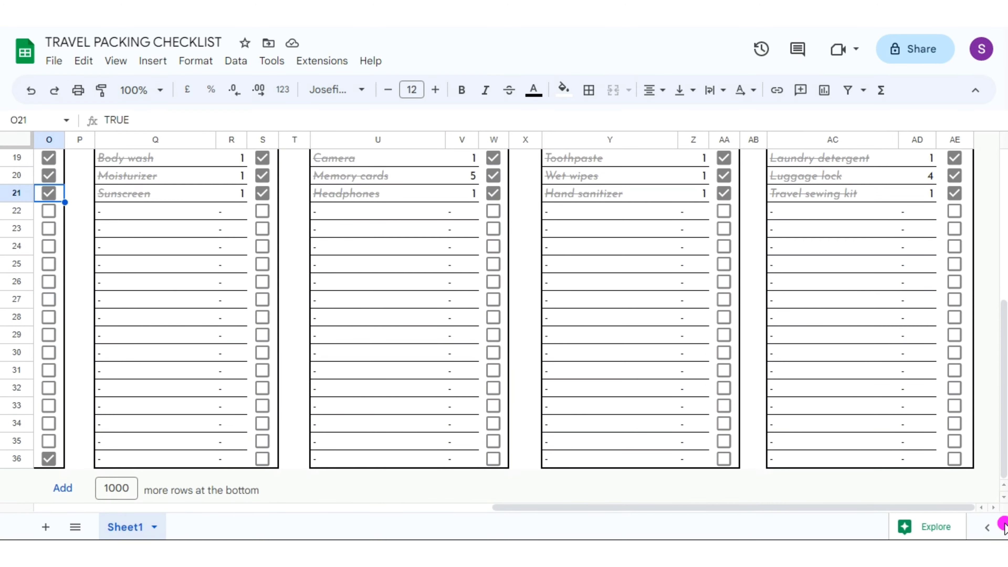
pyautogui.moveTo(793, 507)
pyautogui.mouseDown()
pyautogui.moveTo(279, 488)
pyautogui.moveTo(705, 507)
pyautogui.mouseUp()
pyautogui.moveTo(1001, 412); pyautogui.dragTo(1001, 261)
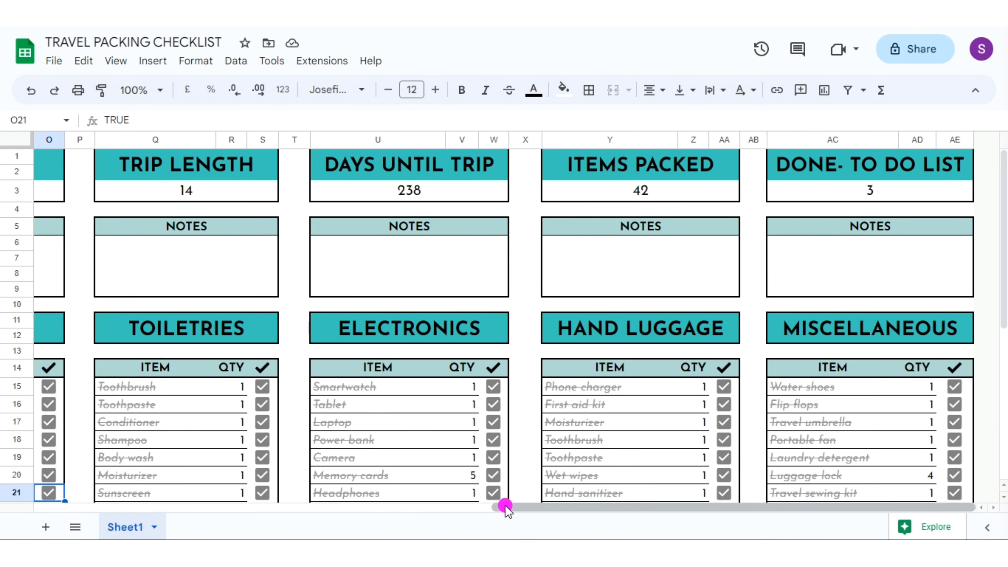
pyautogui.moveTo(501, 504); pyautogui.dragTo(43, 506)
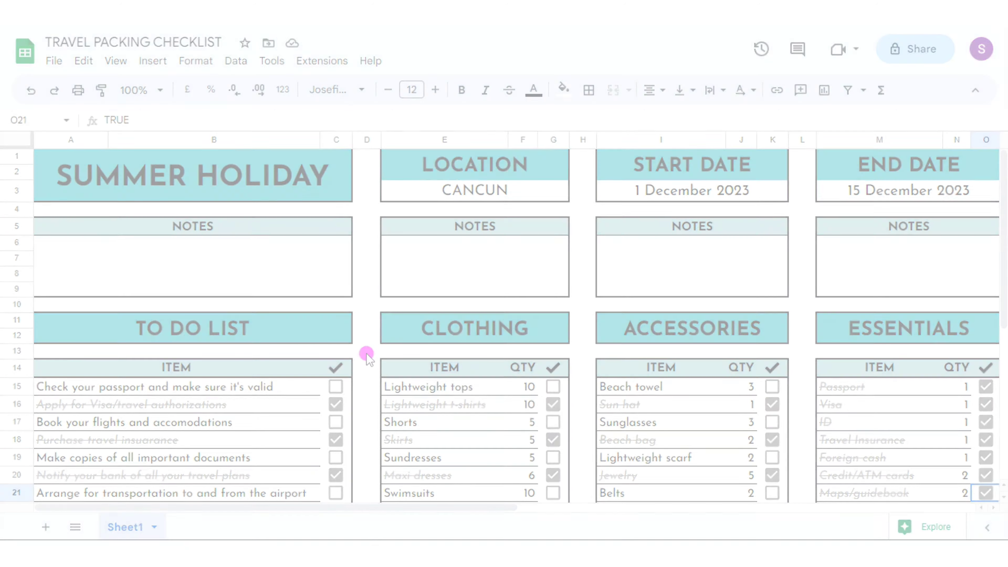